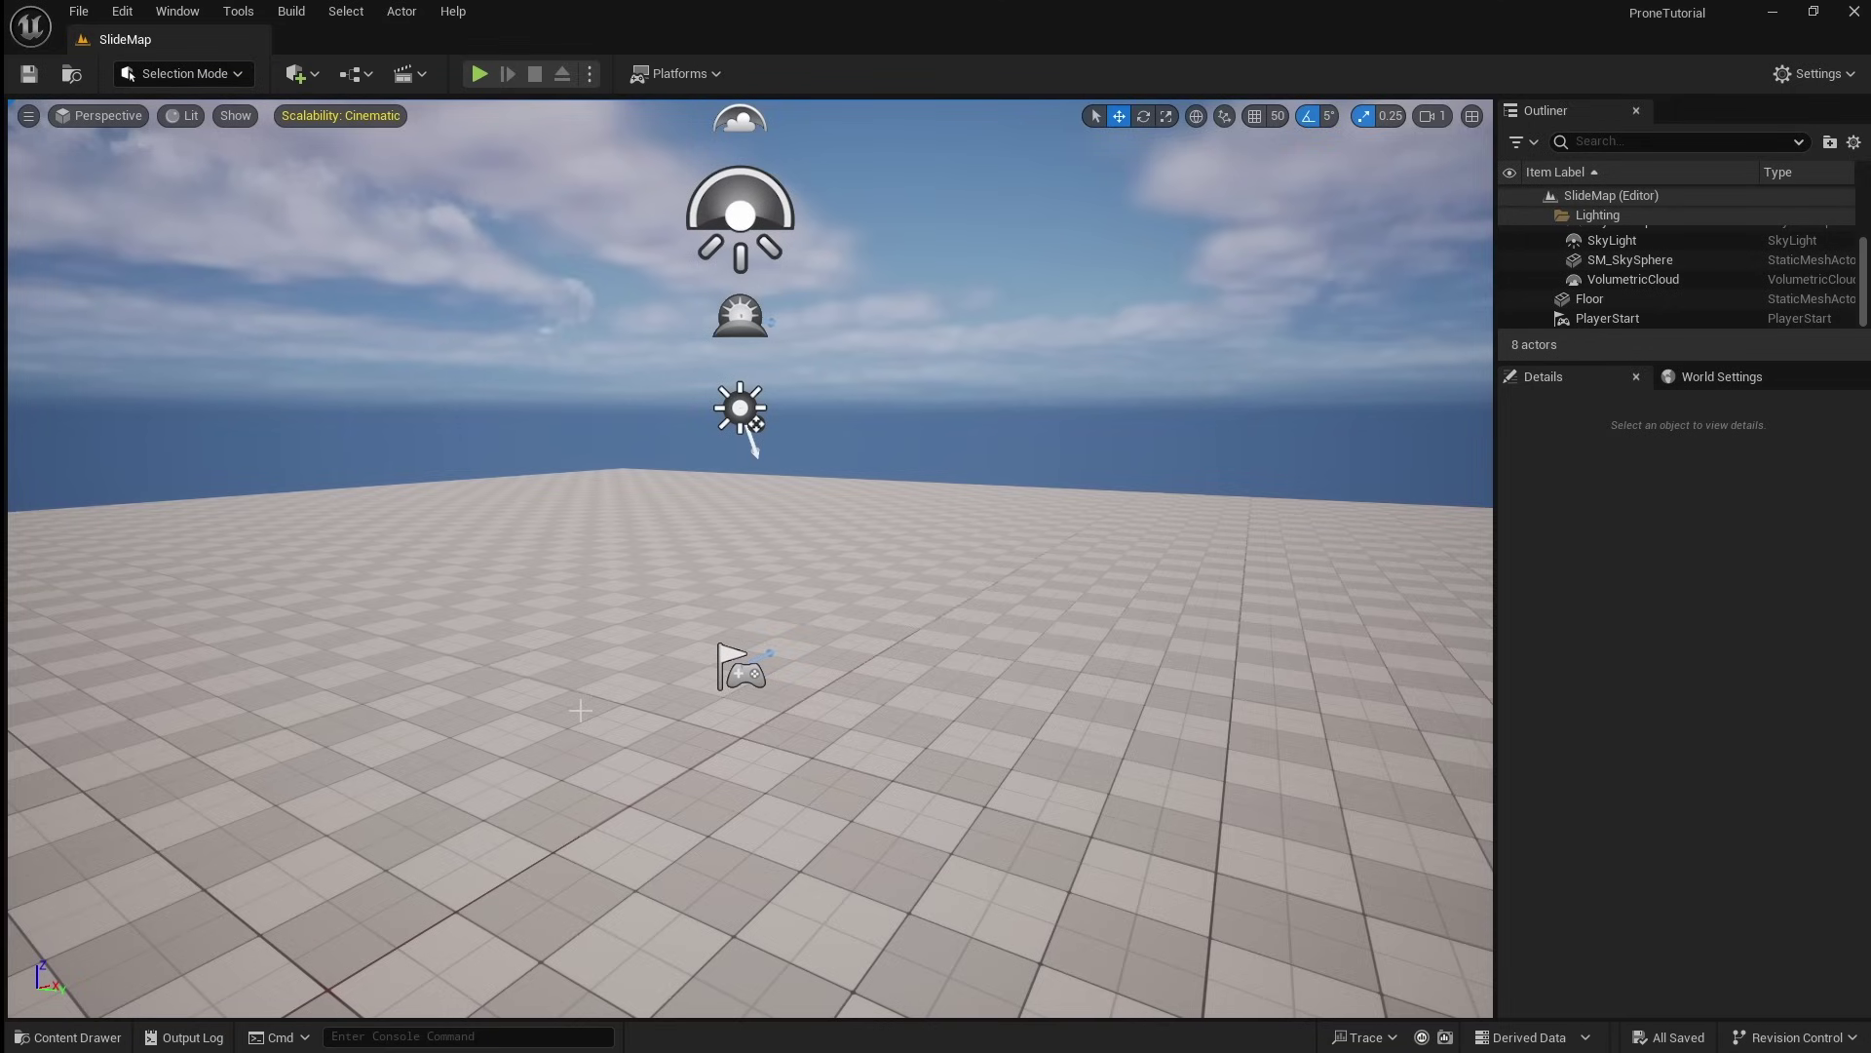
# - Browse the Content Drawer to the ThirdPerson/Input/Actions folder
pyautogui.click(78, 1037)
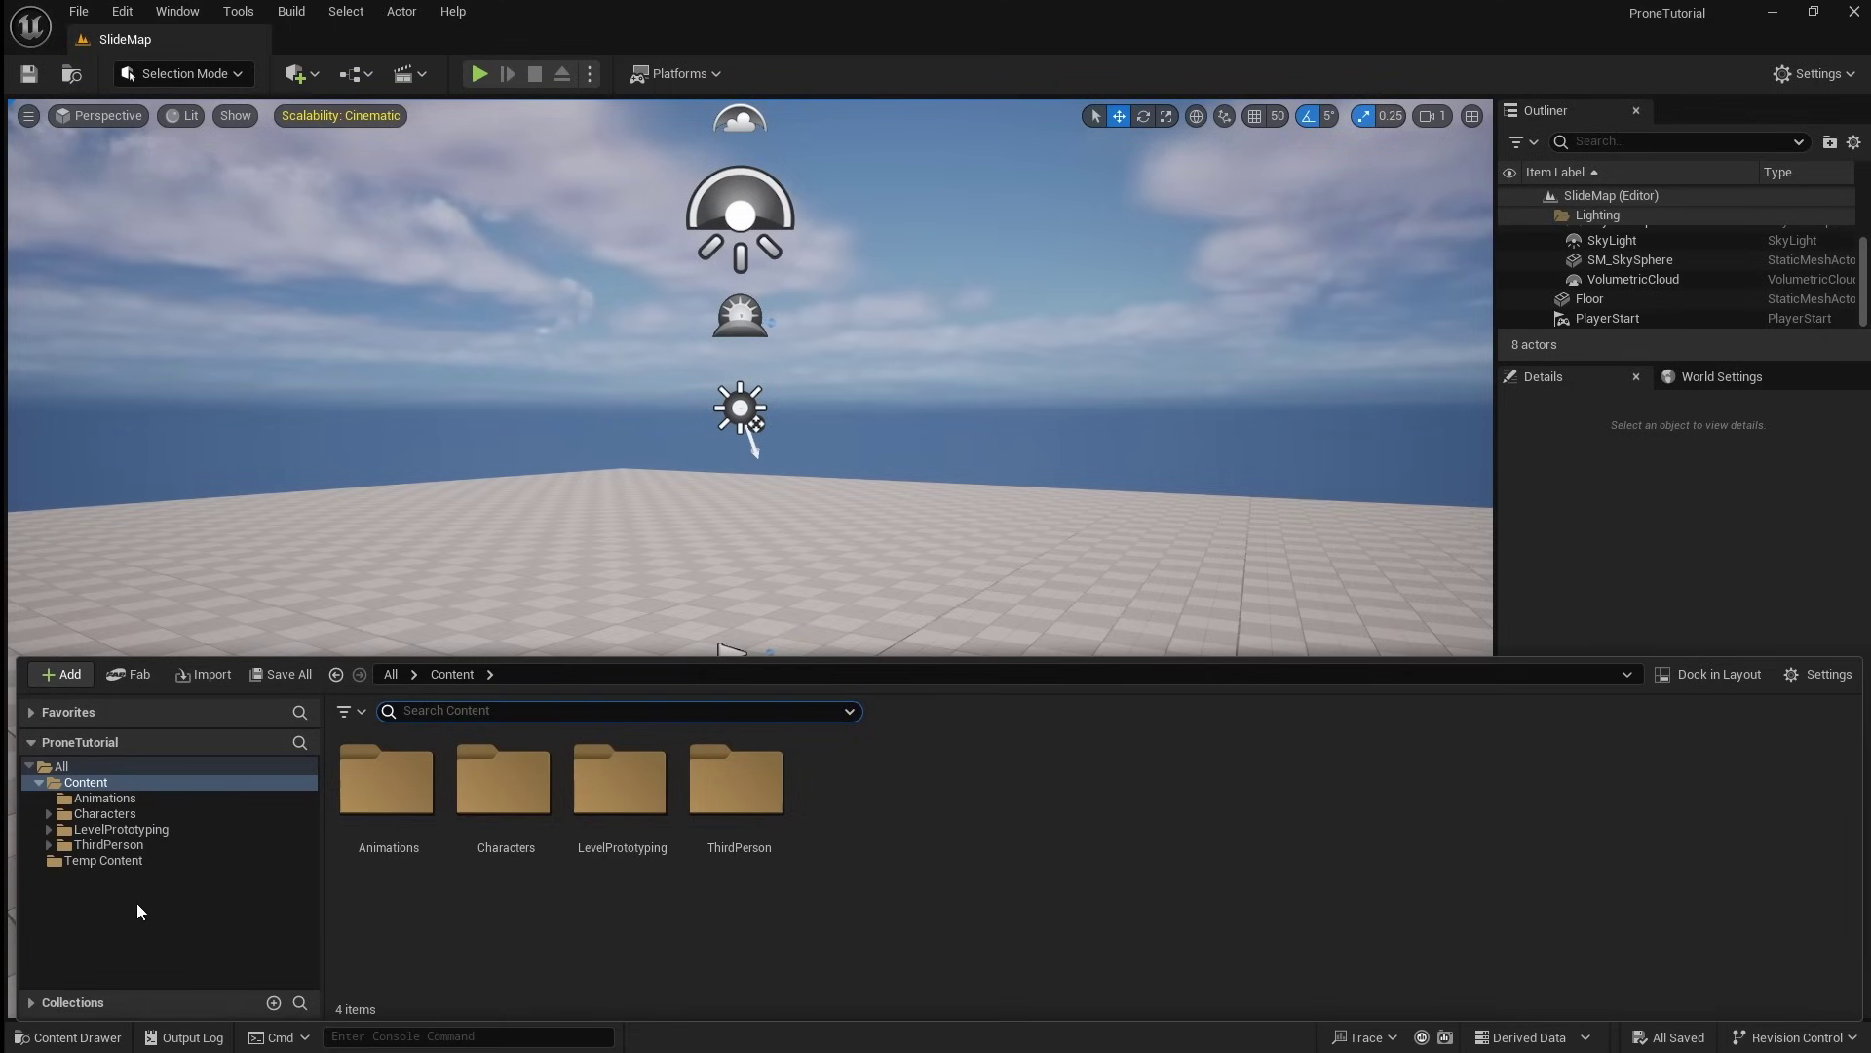
pyautogui.click(136, 844)
pyautogui.doubleClick(504, 785)
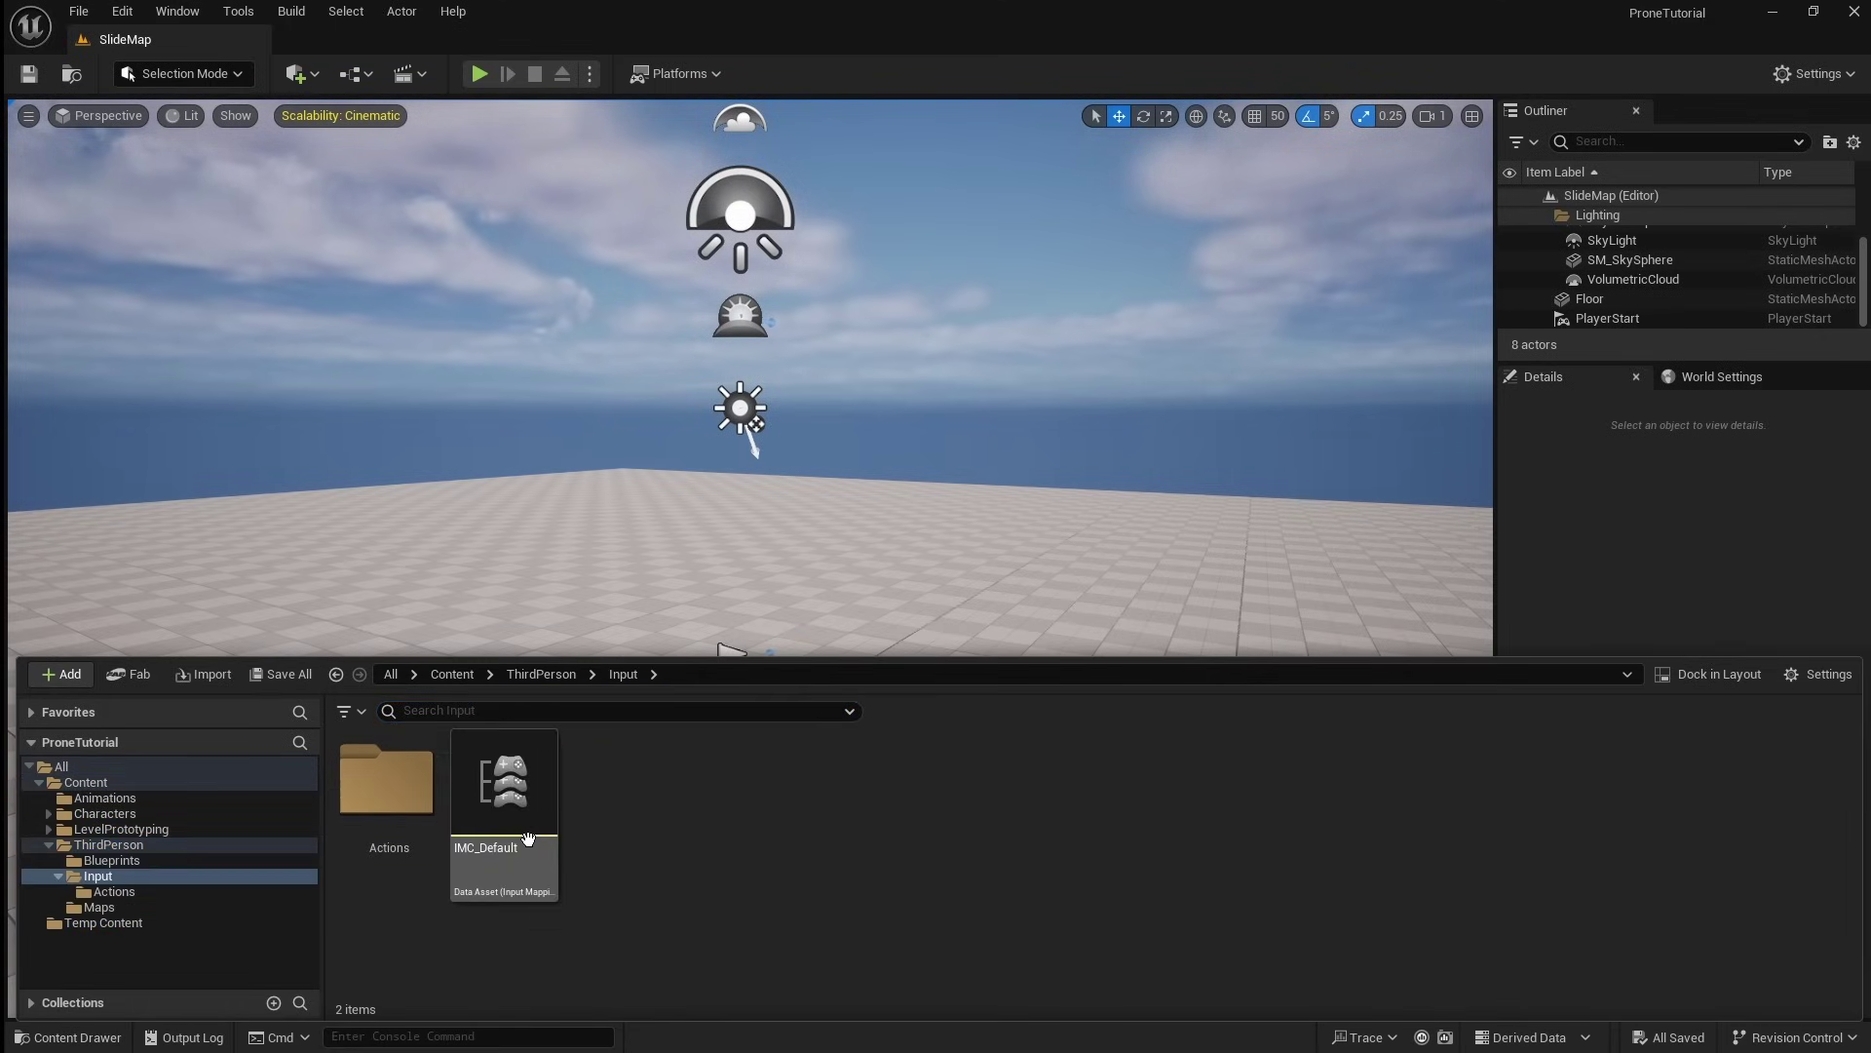
pyautogui.click(414, 830)
pyautogui.doubleClick(414, 829)
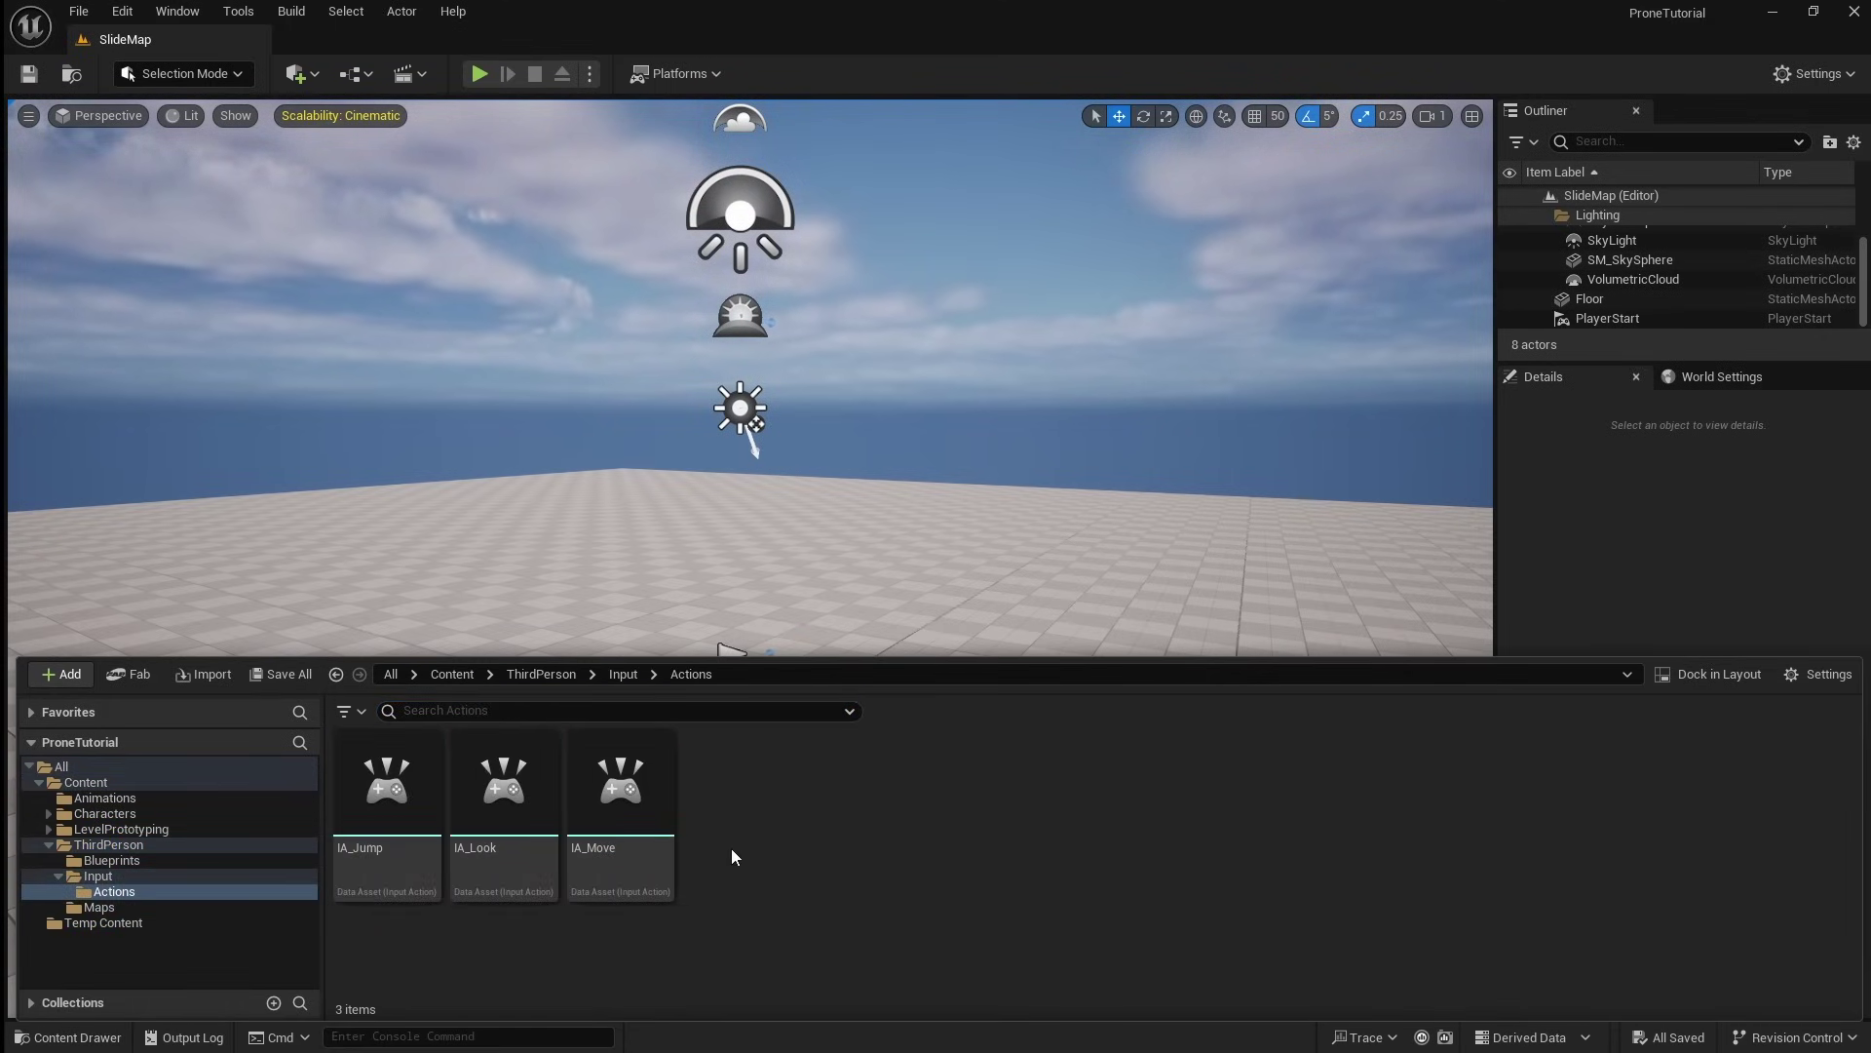
# - Create a new Input Action named IA_Slide, open it, then close its editor
pyautogui.rightClick(731, 848)
pyautogui.moveTo(755, 829)
pyautogui.moveTo(811, 635)
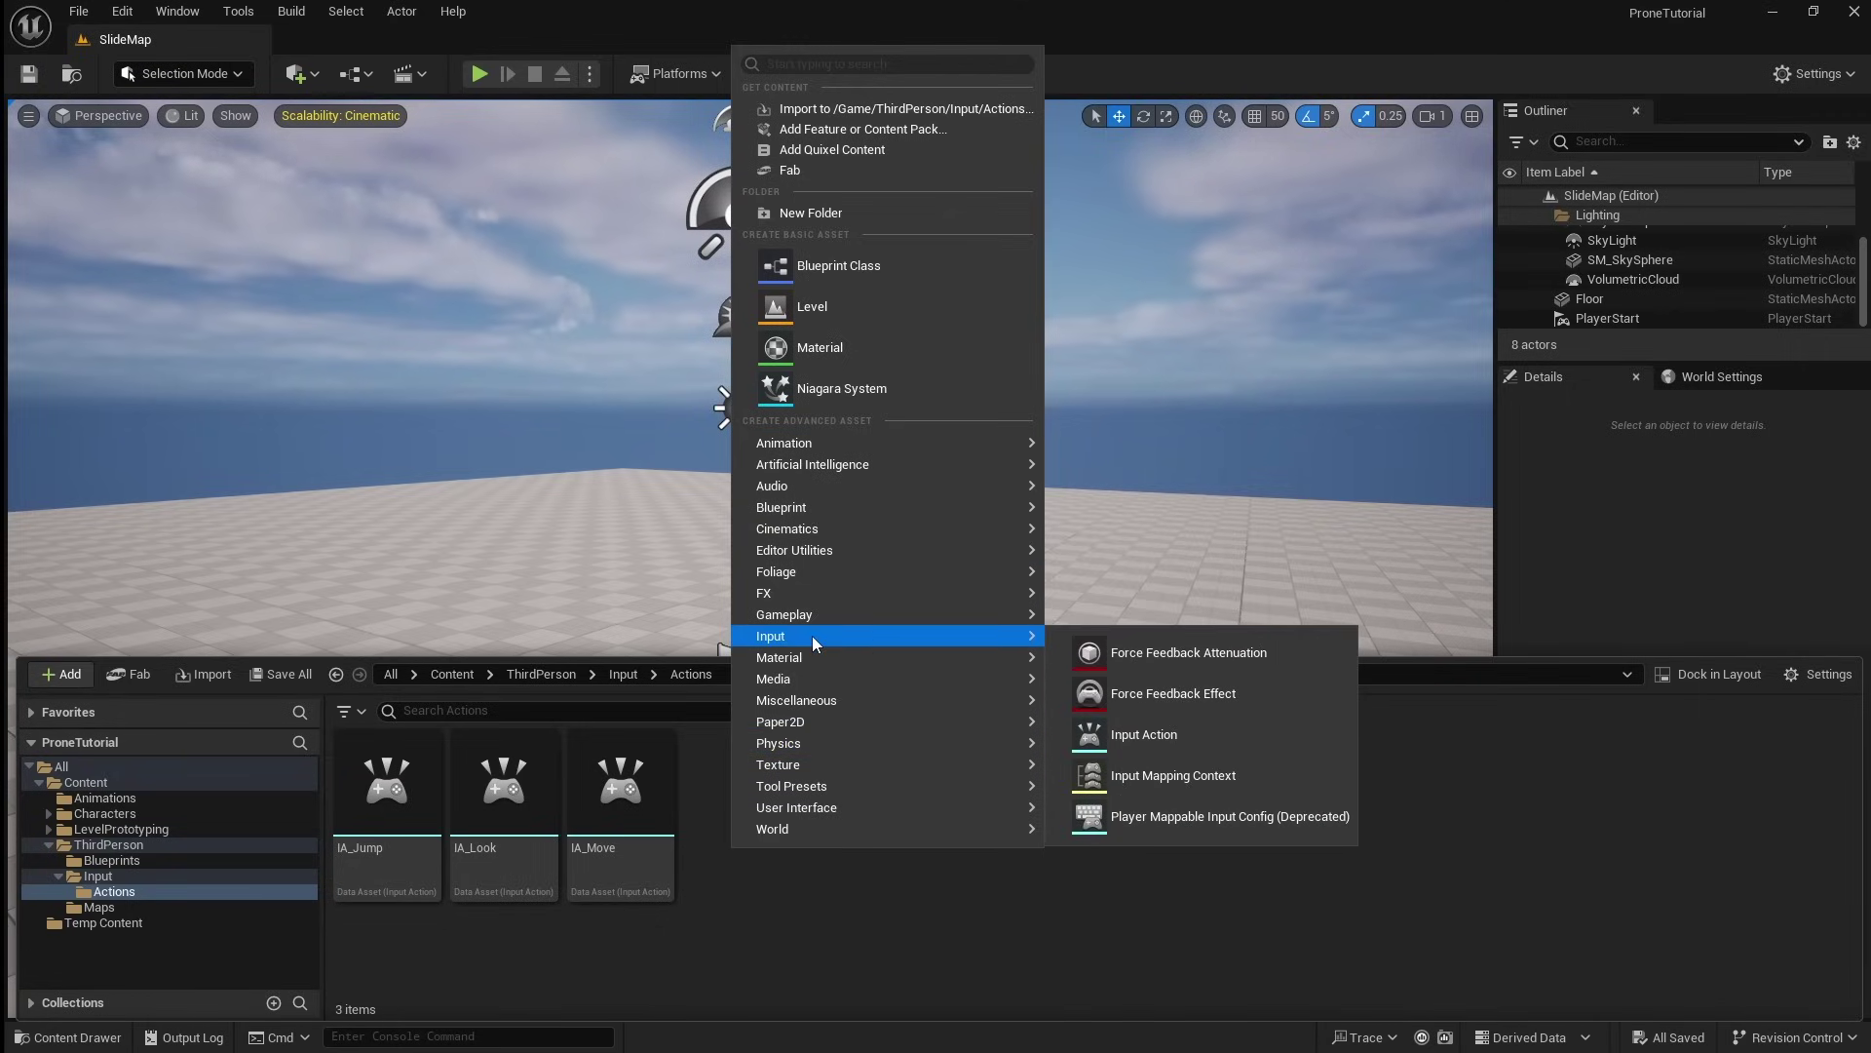
pyautogui.click(1197, 735)
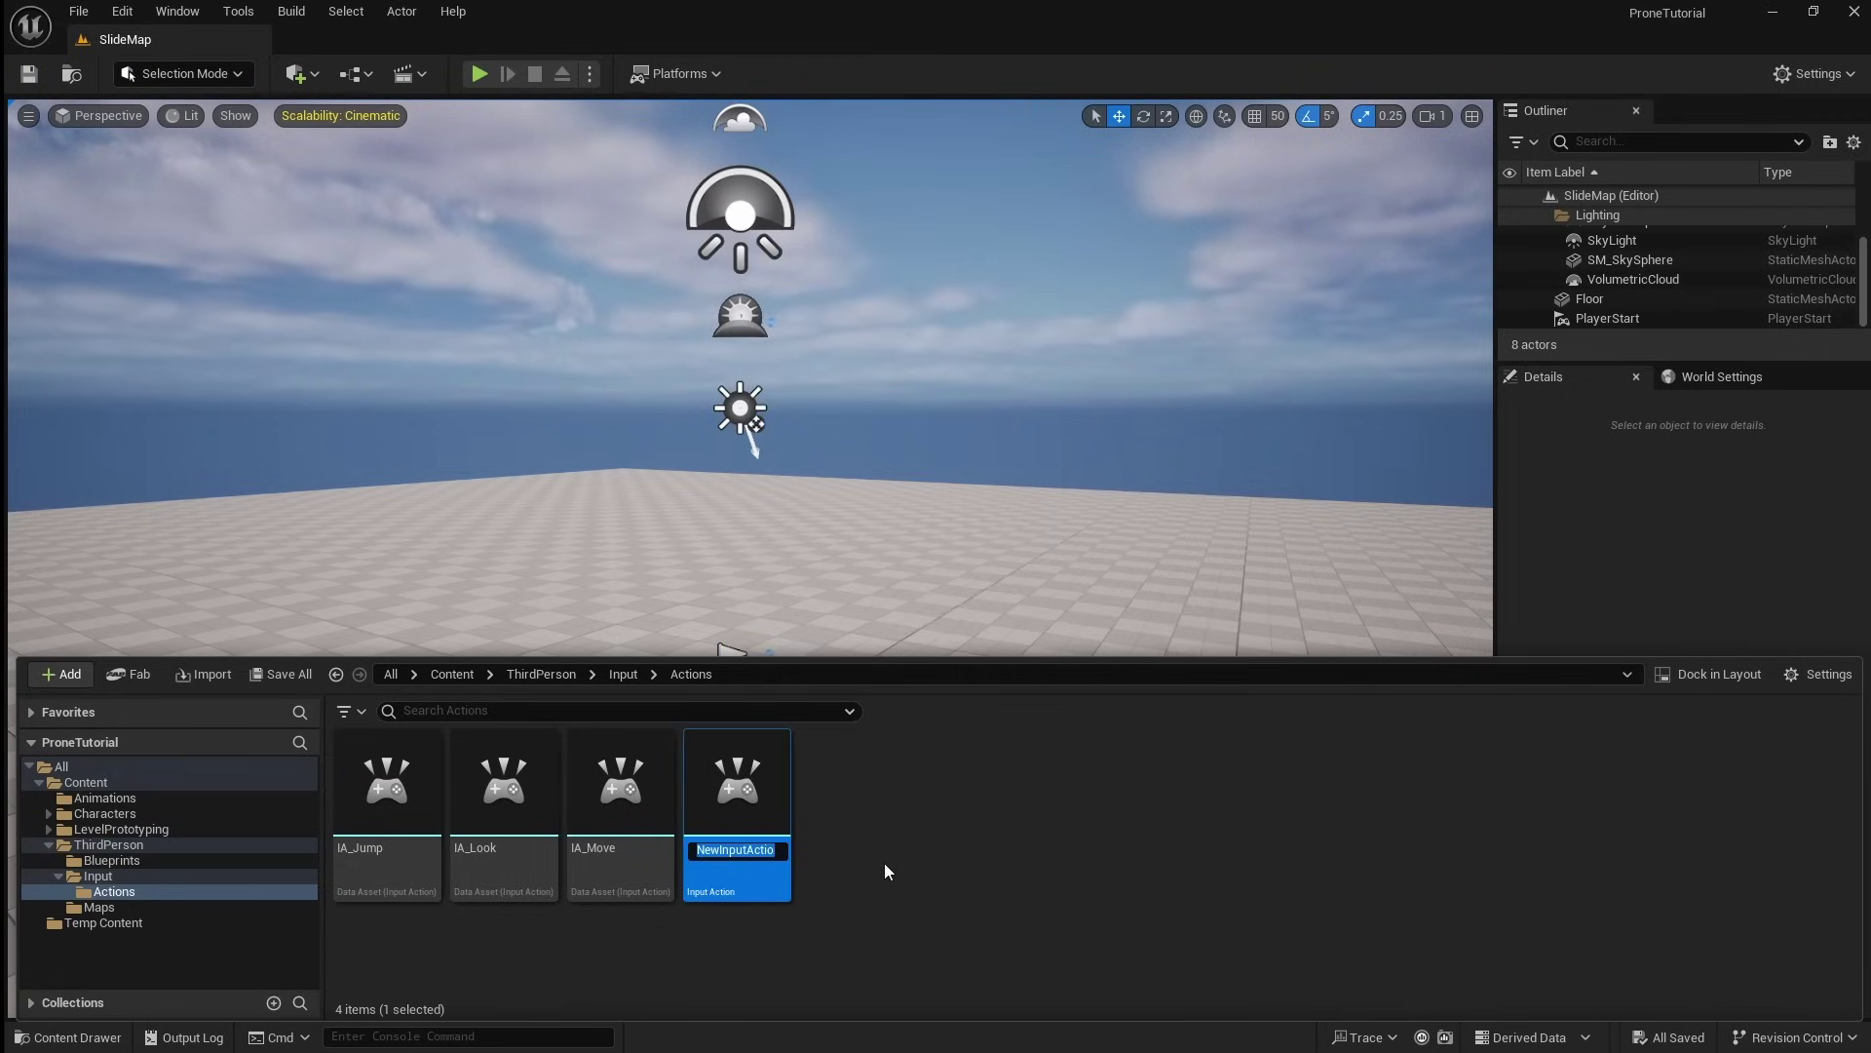
pyautogui.write('IA_Slide')
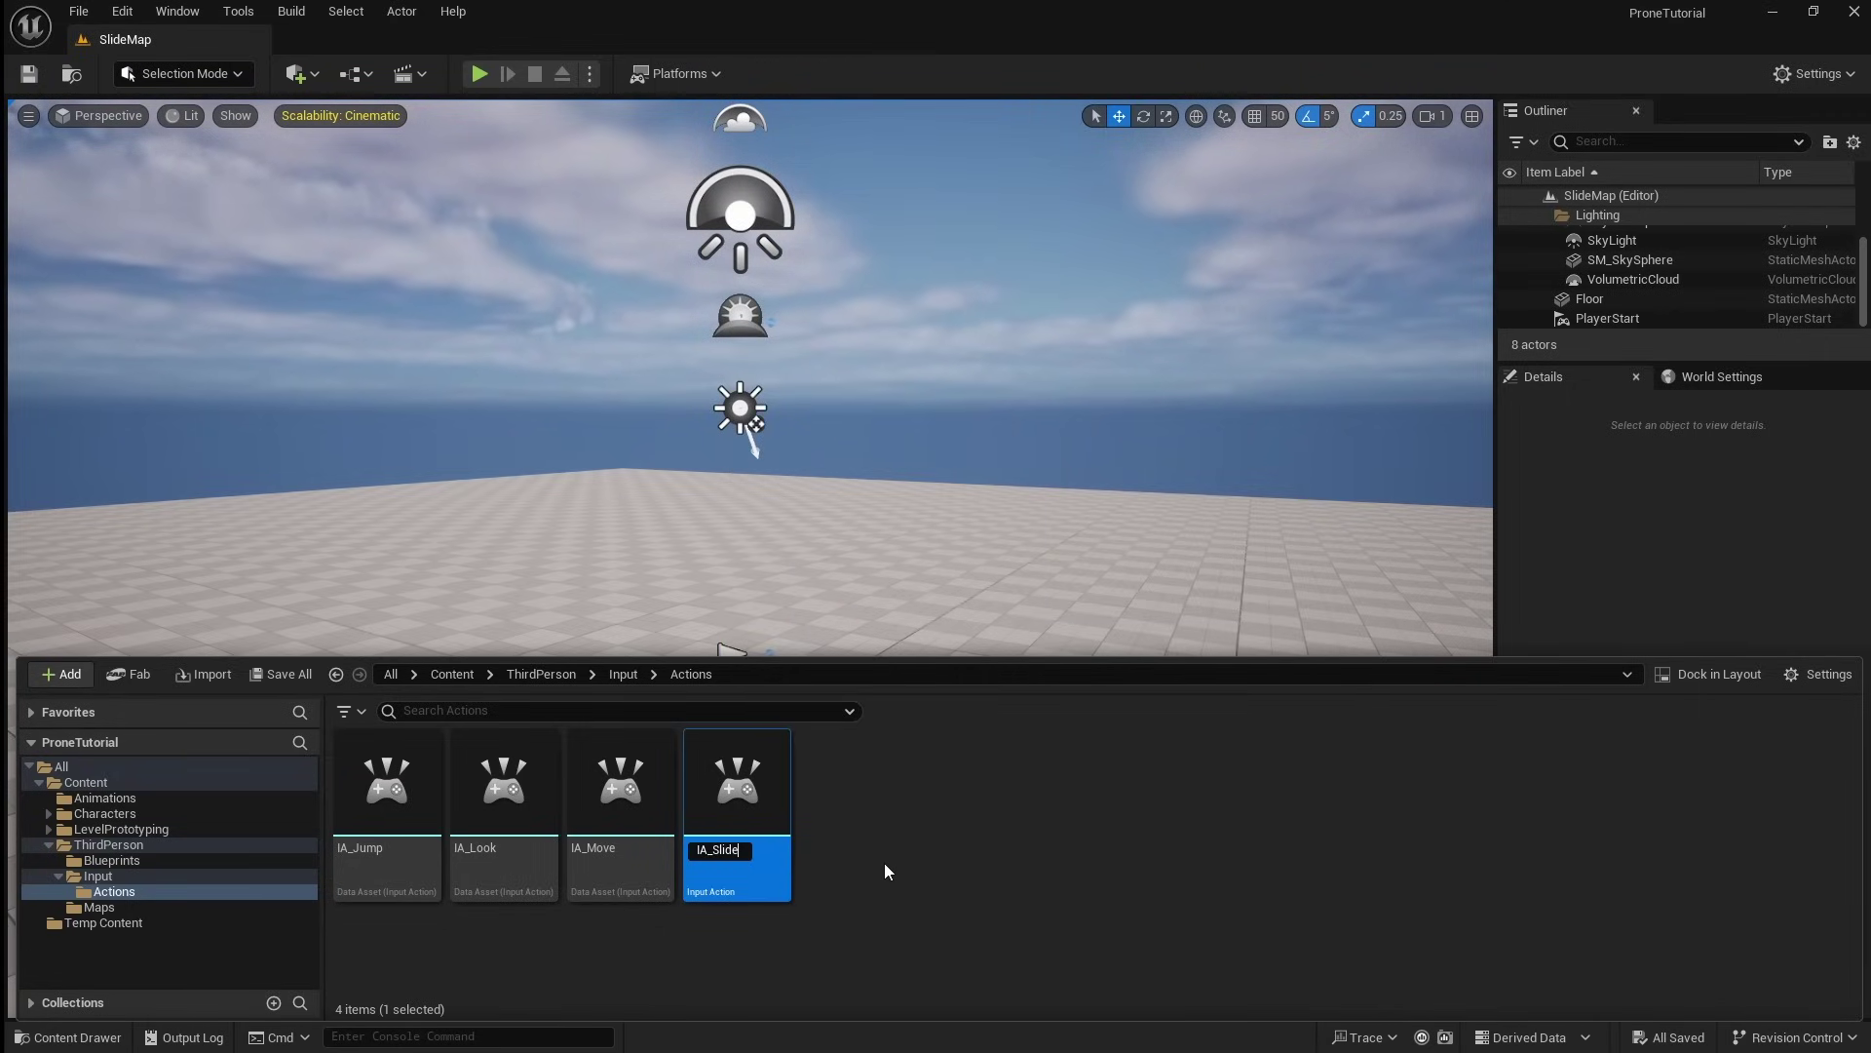
pyautogui.press('Return')
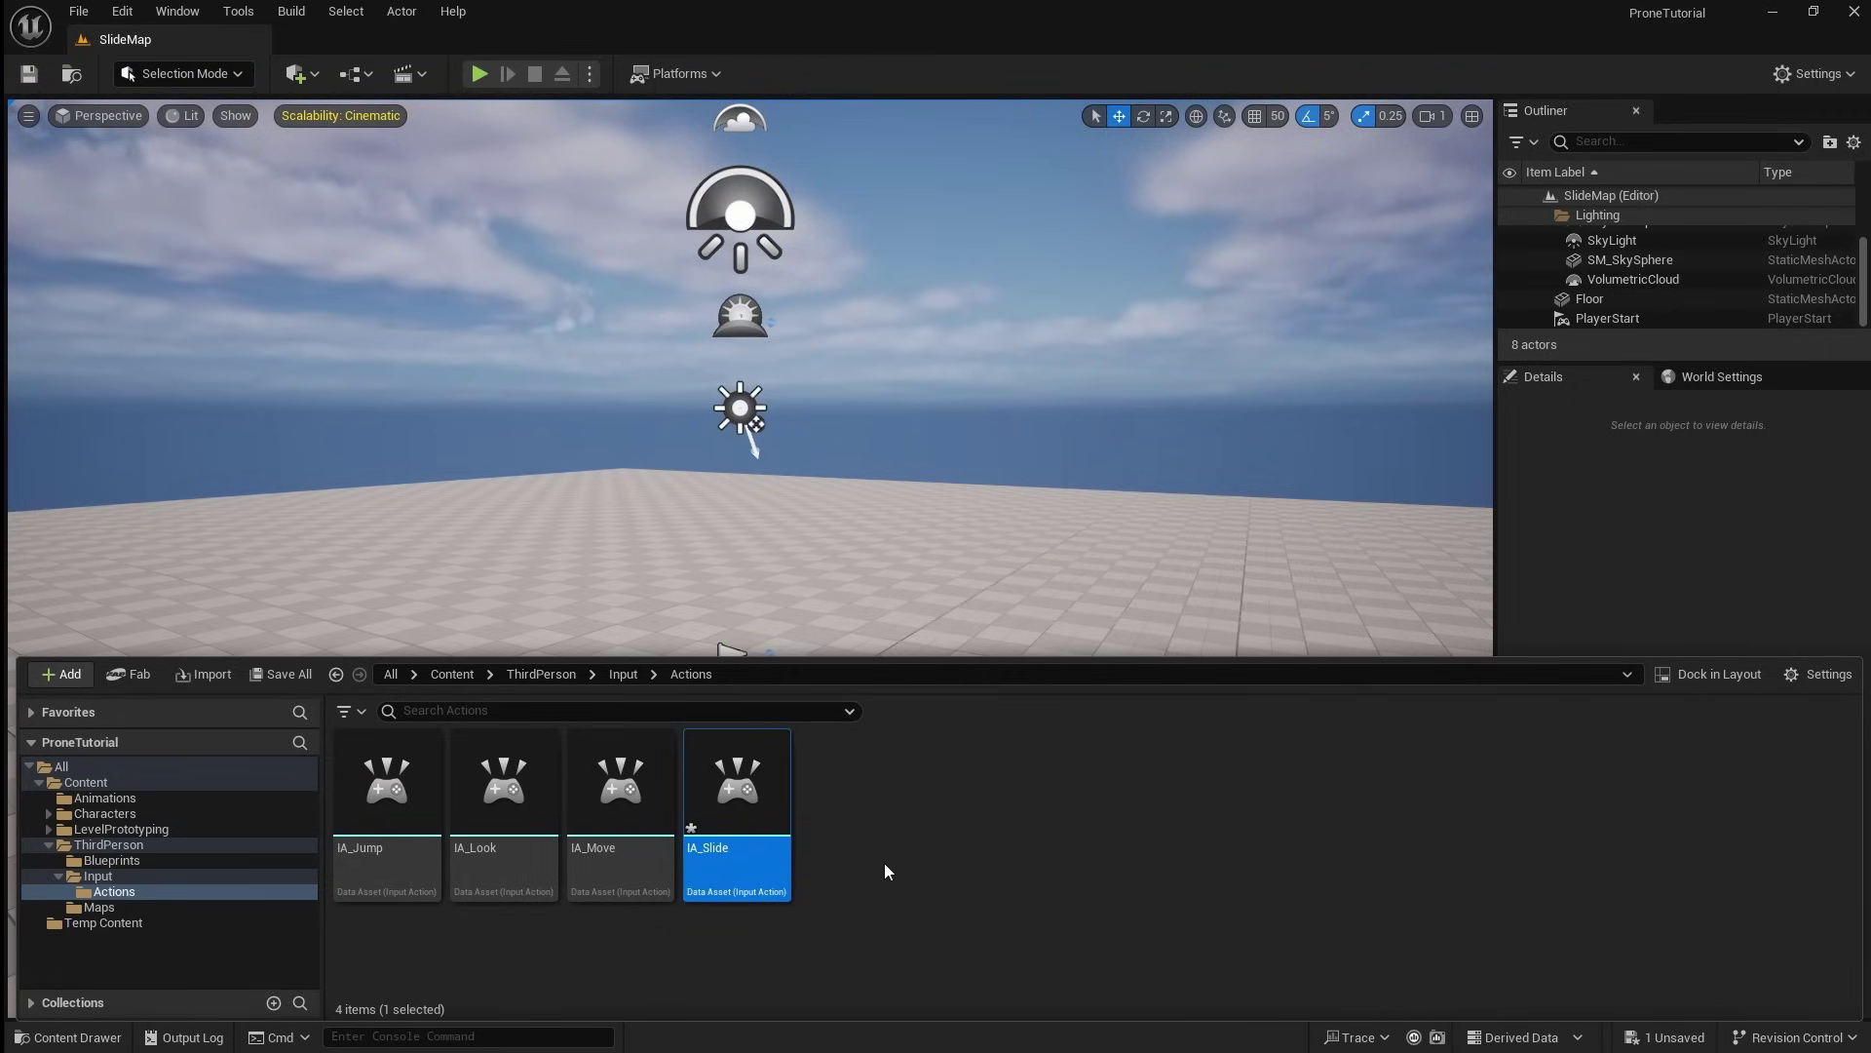
pyautogui.doubleClick(759, 852)
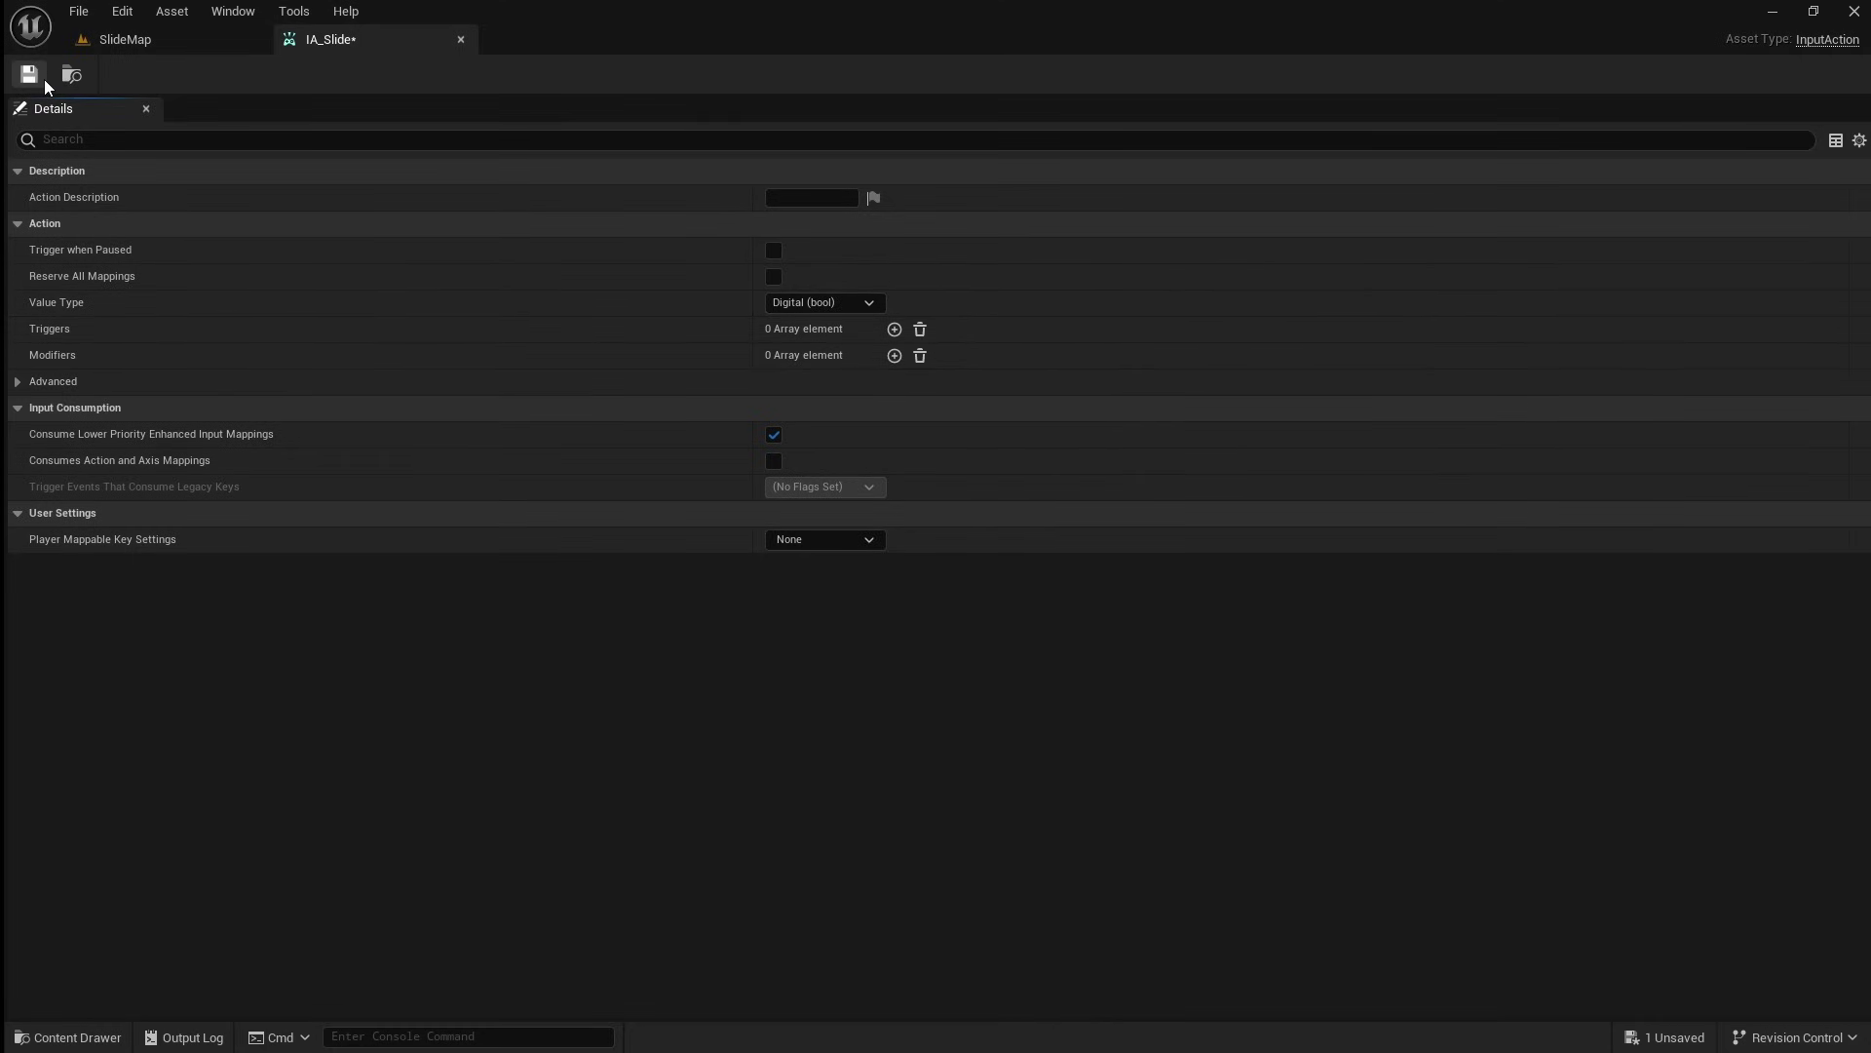
pyautogui.click(460, 40)
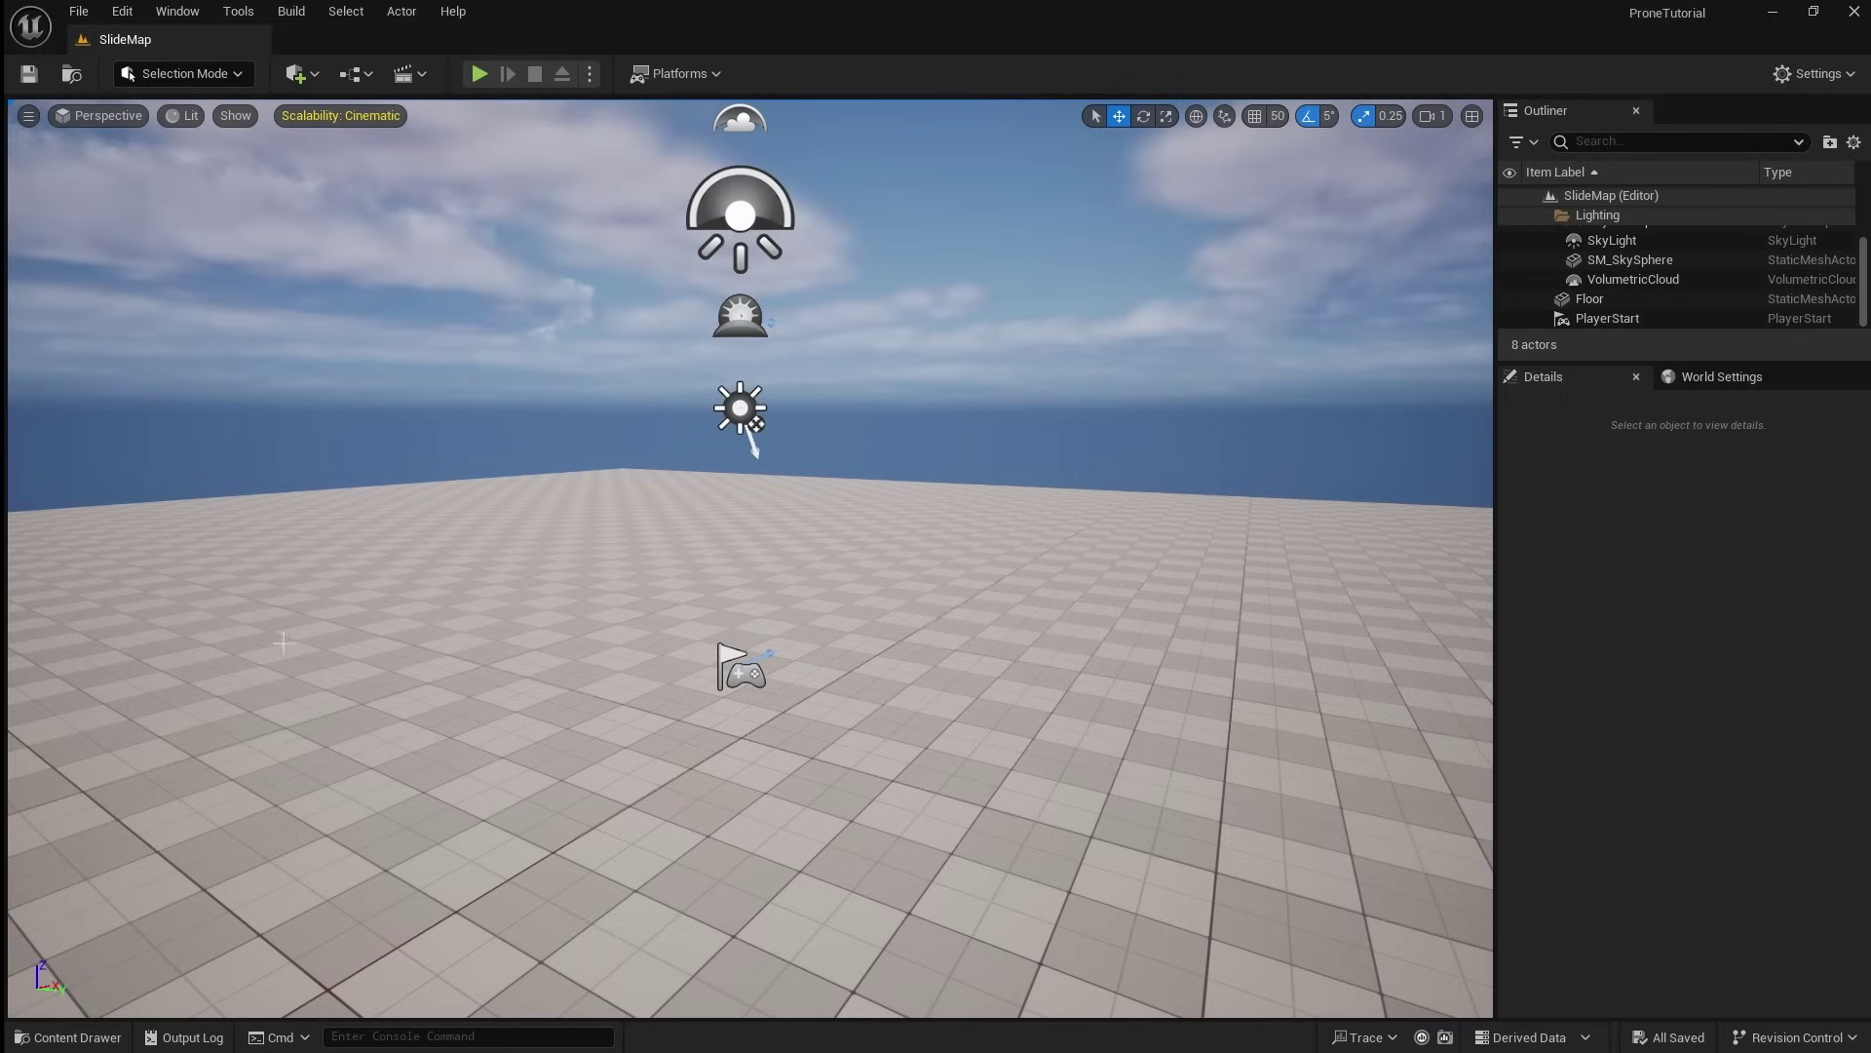
# - Add a mapping in IMC_Default that binds IA_Slide to Left Ctrl, then close it
pyautogui.click(73, 1037)
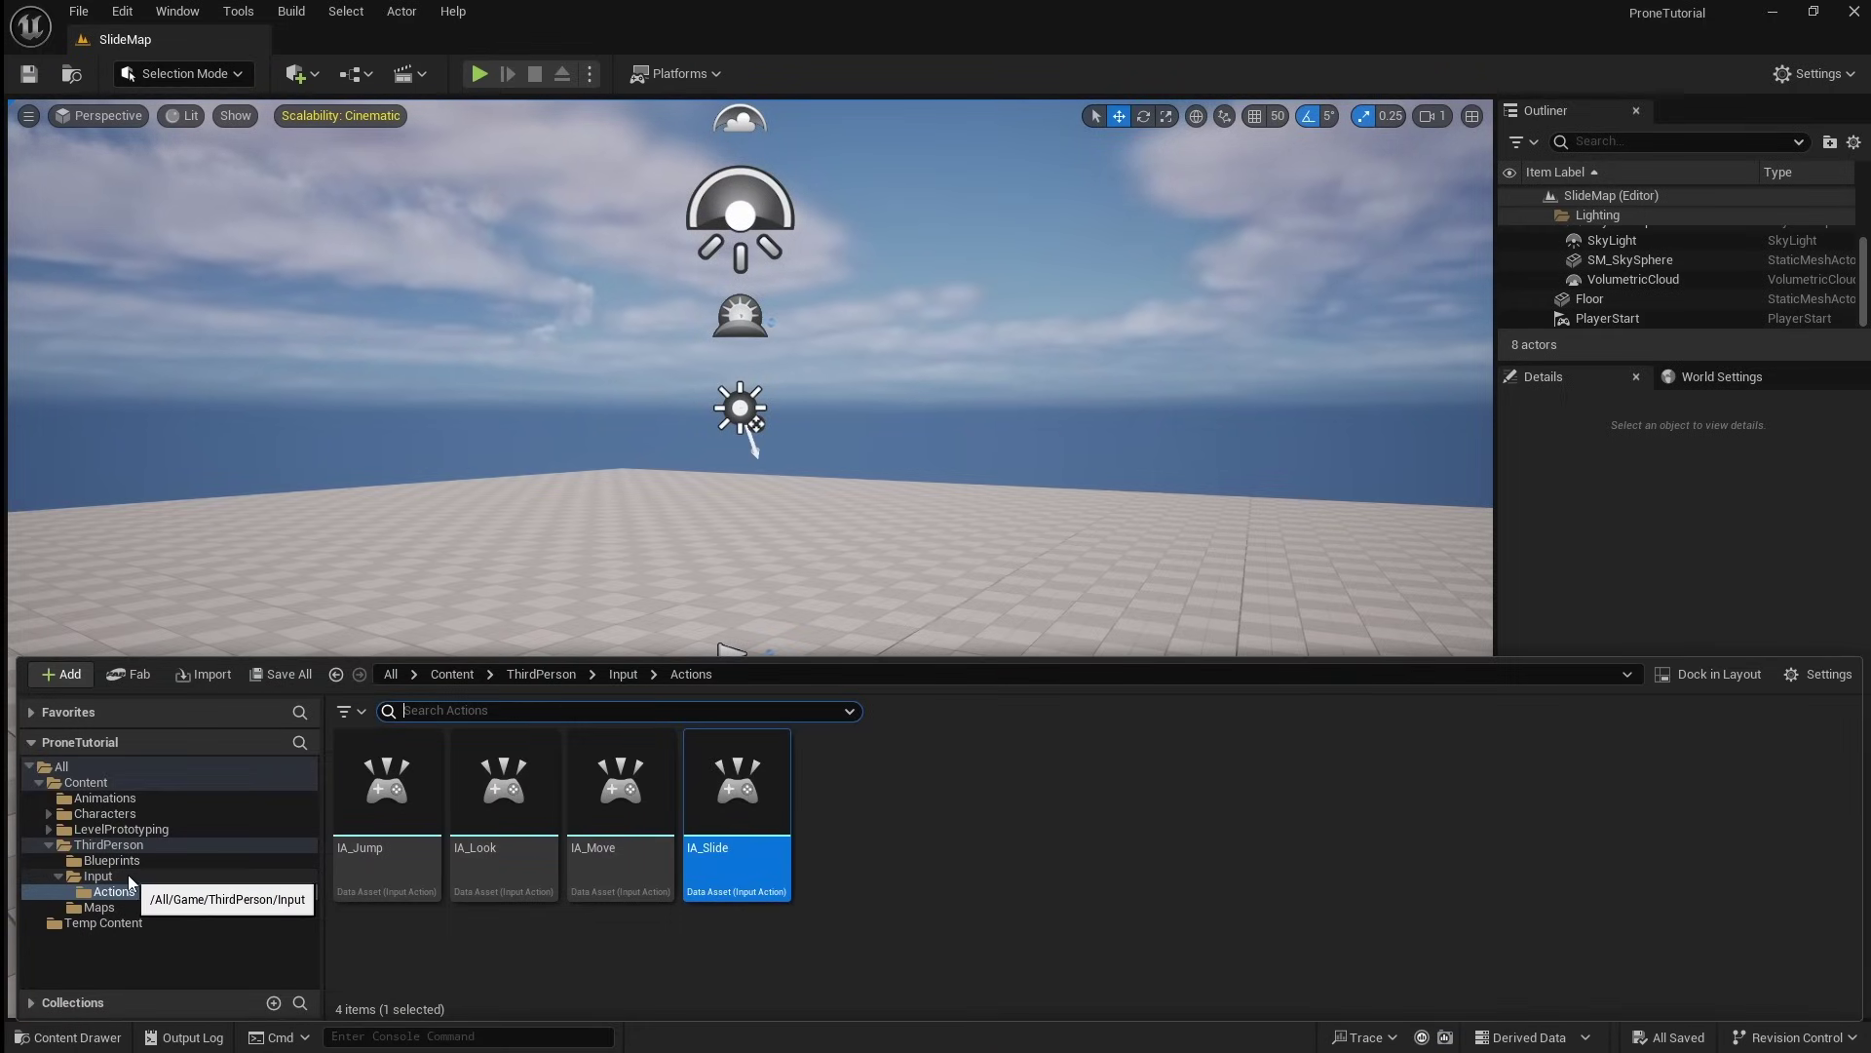
pyautogui.click(289, 878)
pyautogui.doubleClick(543, 853)
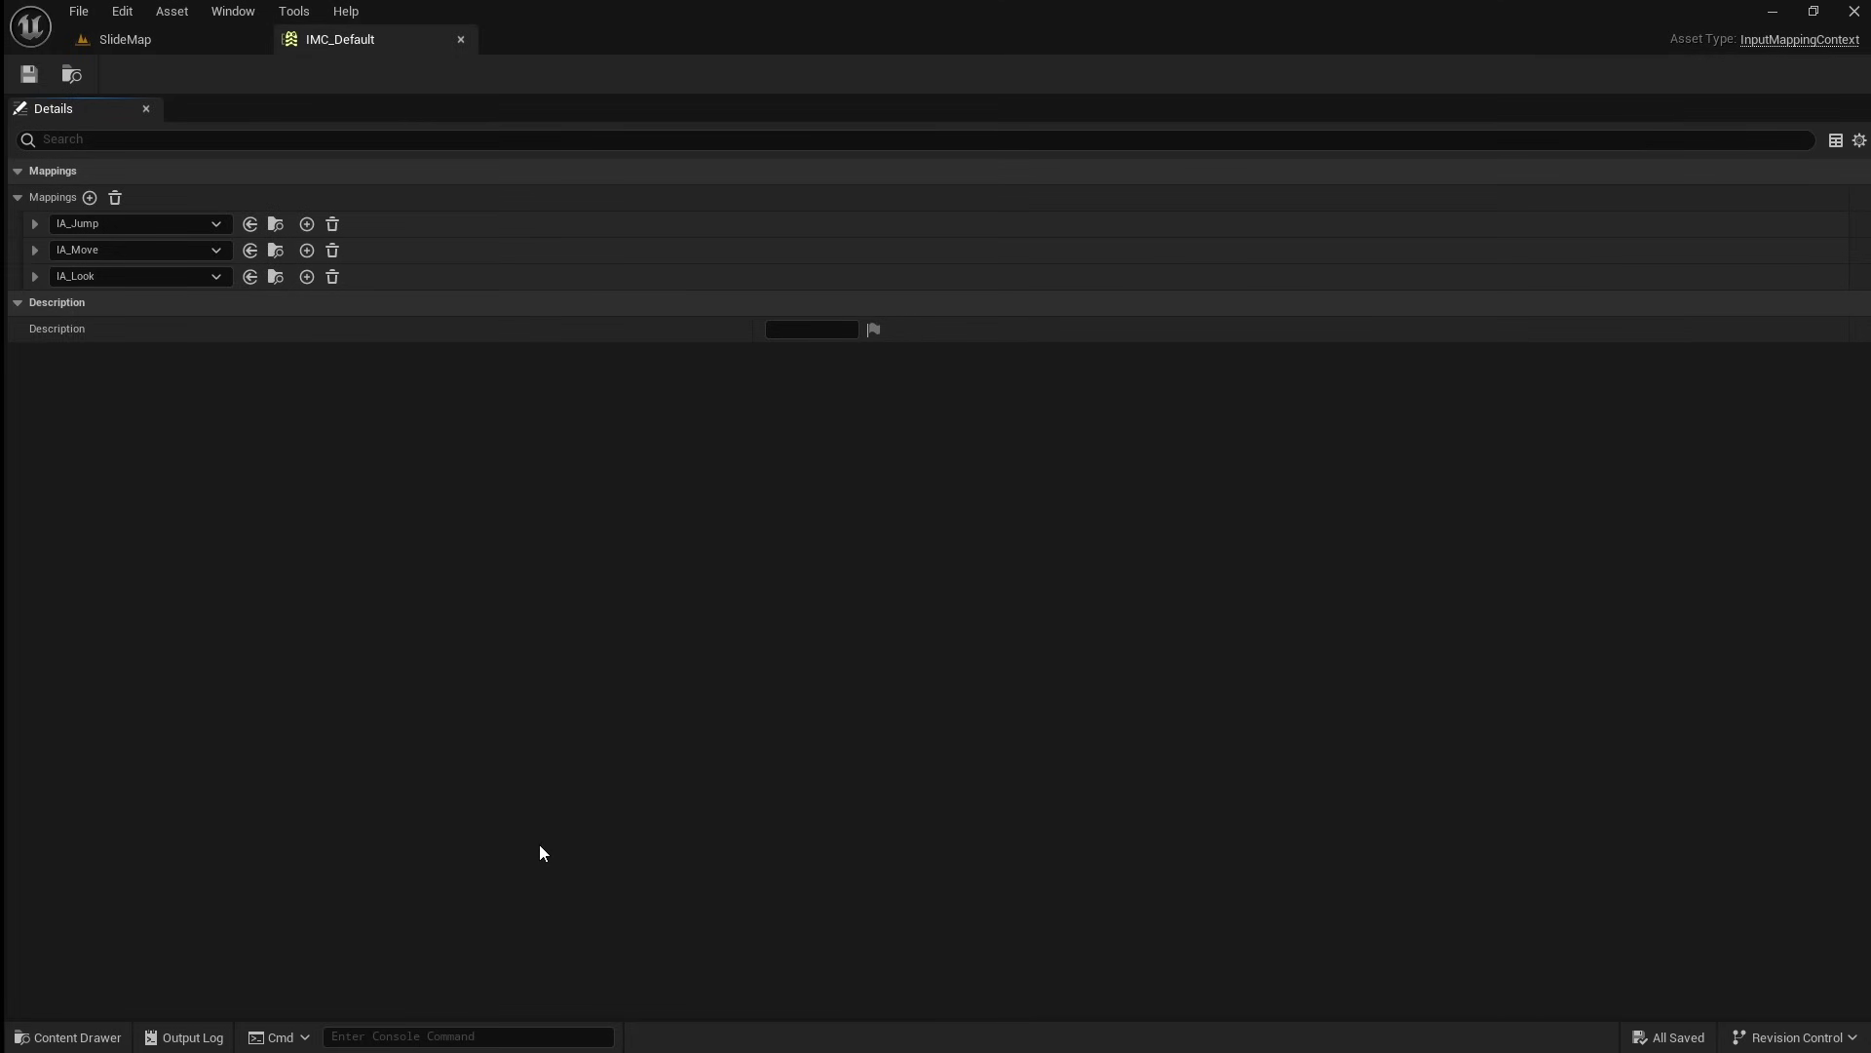
pyautogui.click(89, 198)
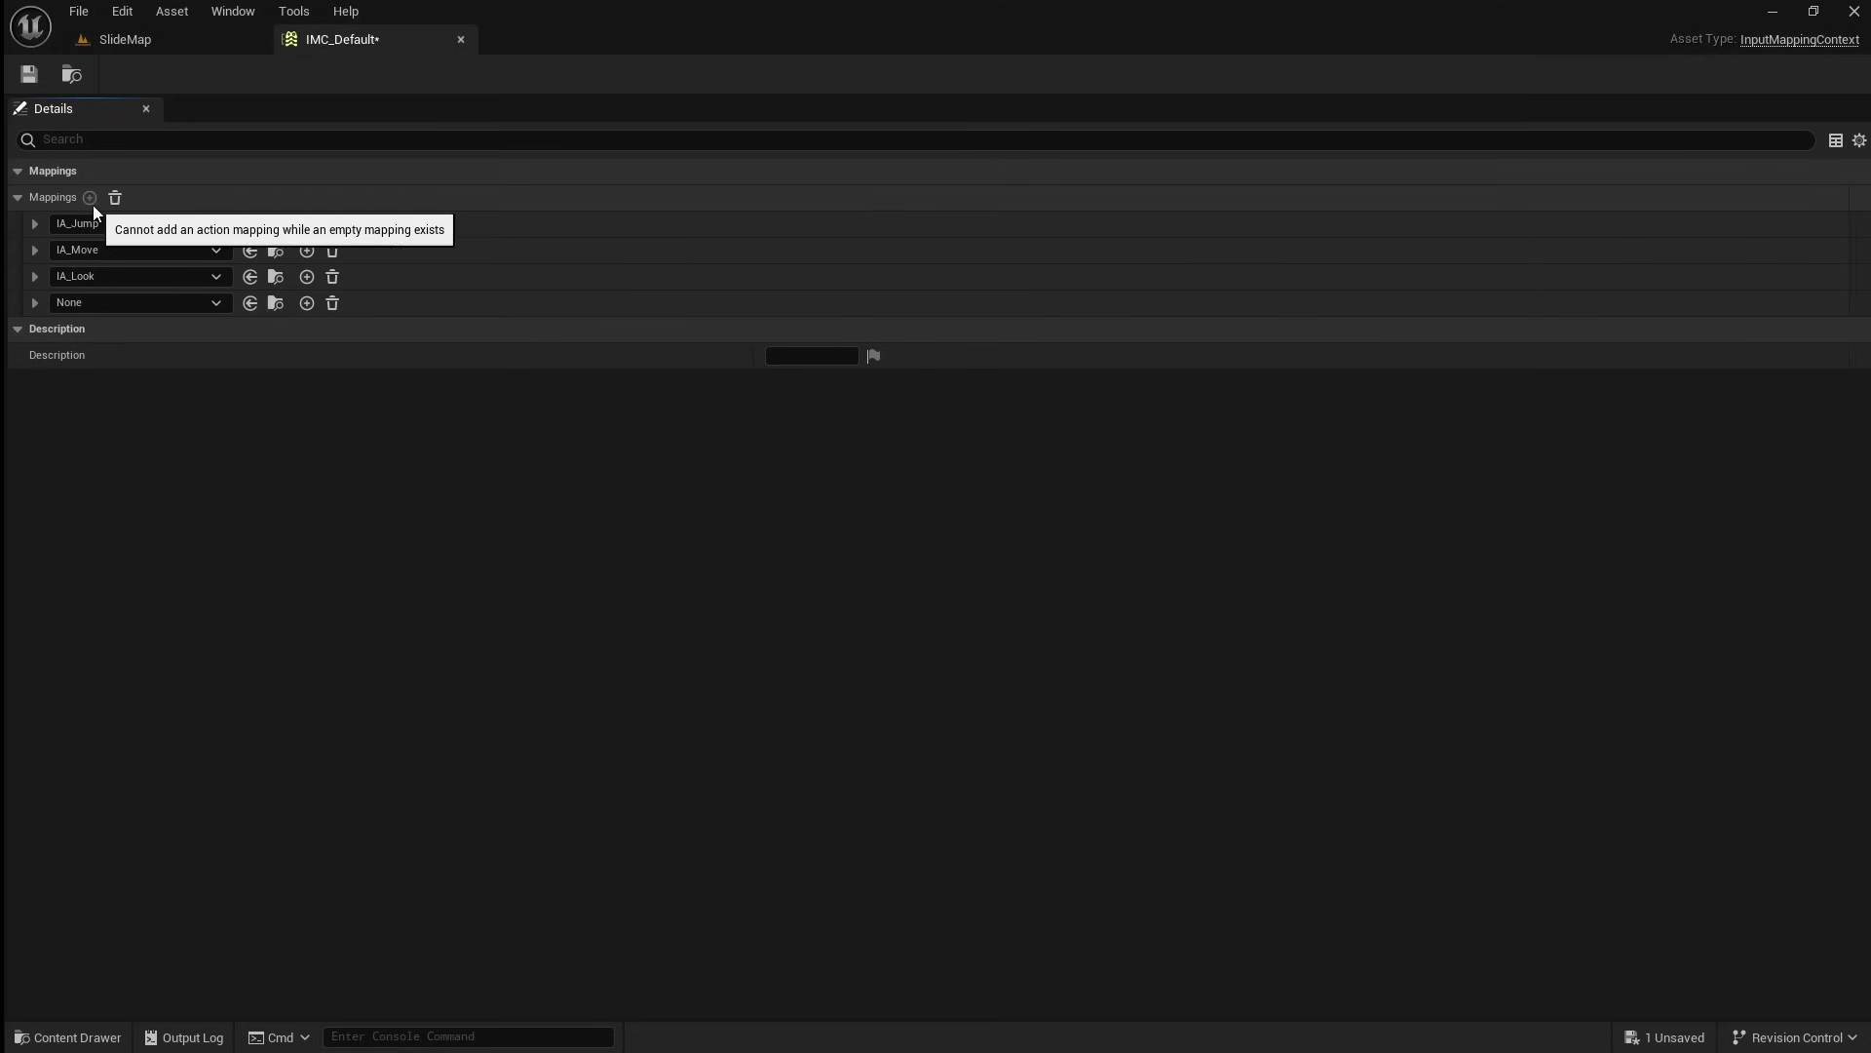
pyautogui.click(109, 302)
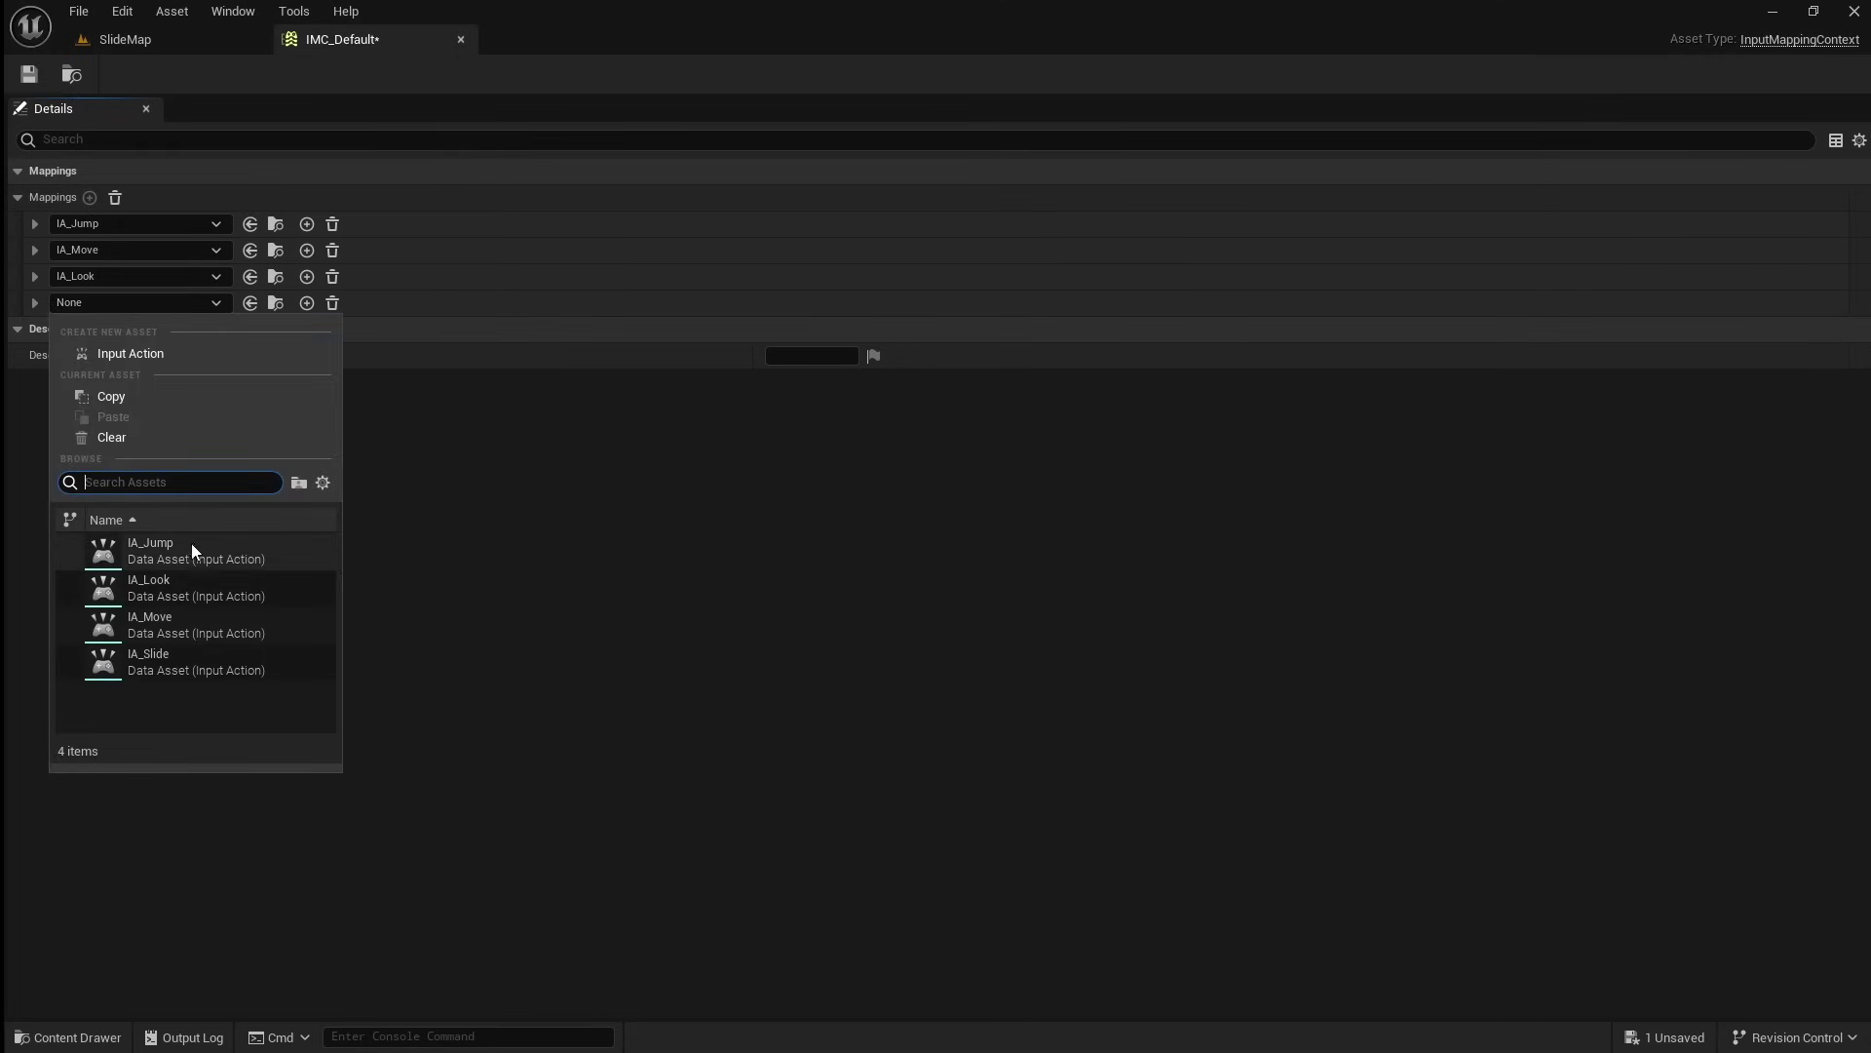
pyautogui.click(214, 653)
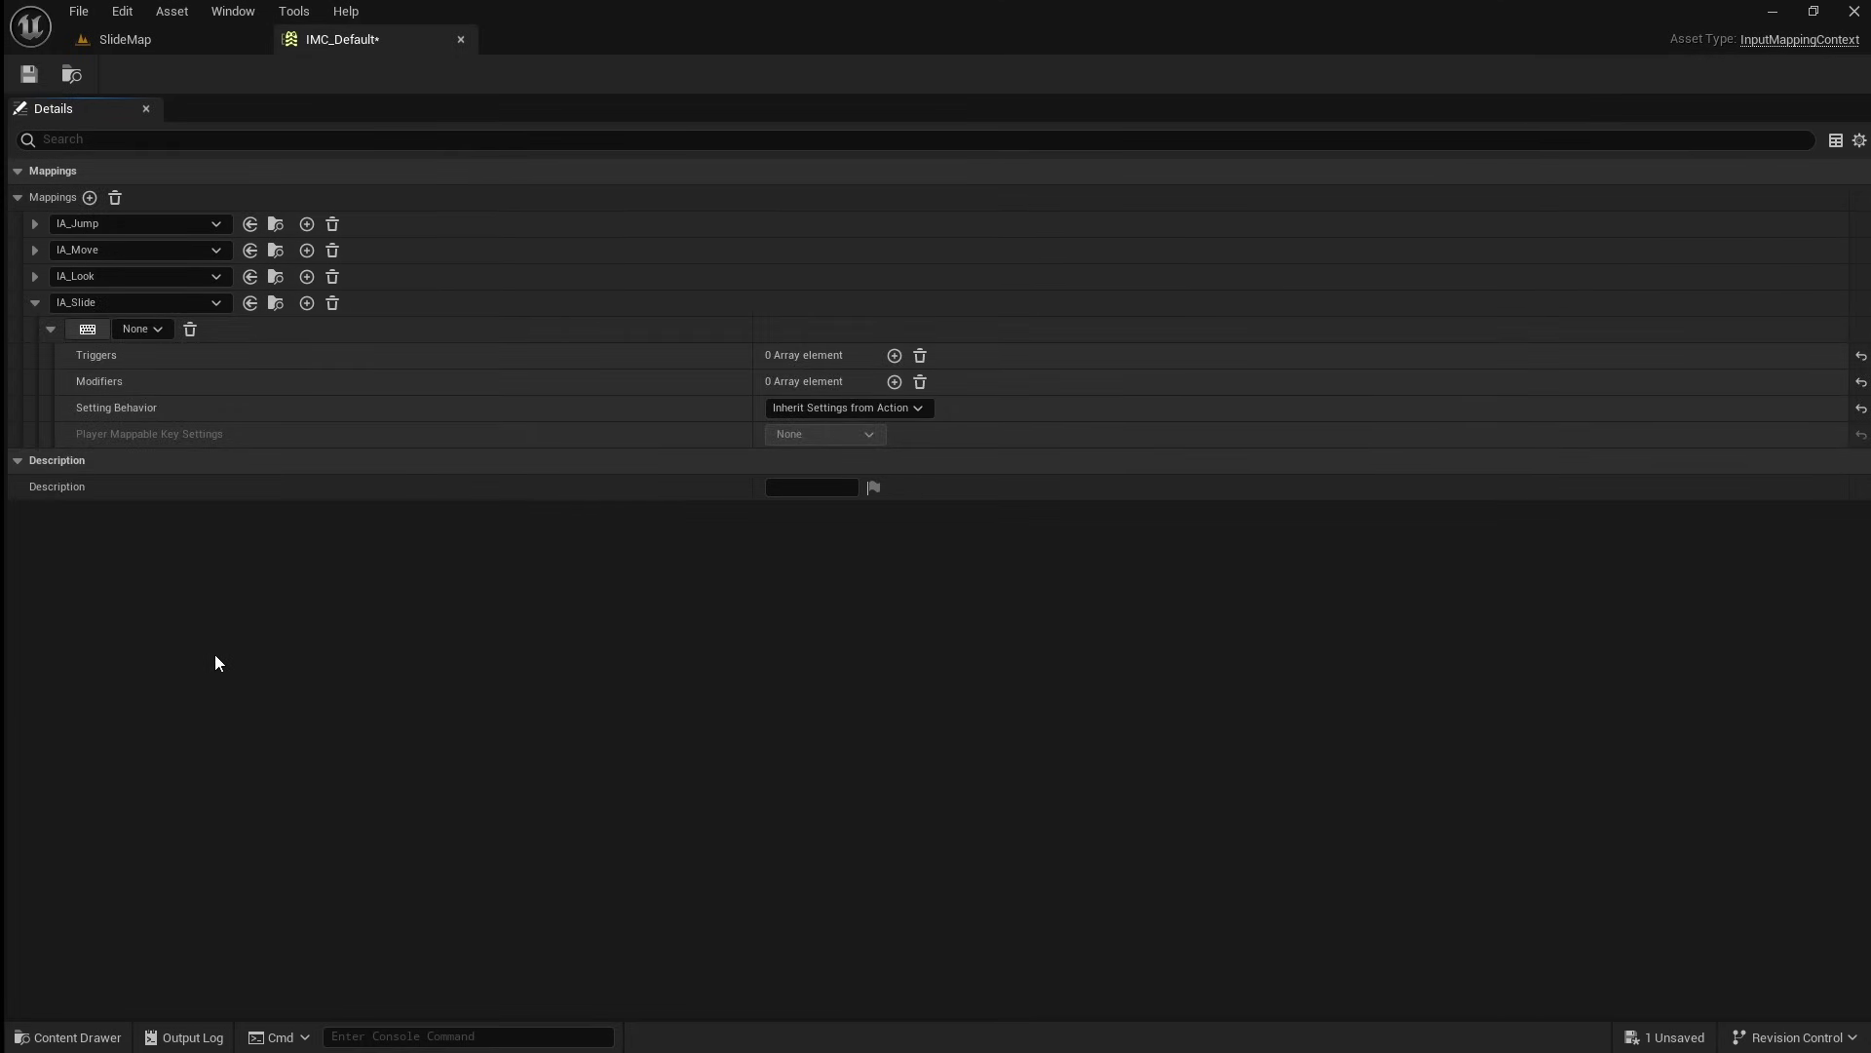
pyautogui.click(92, 331)
pyautogui.press('ctrl')
pyautogui.click(461, 40)
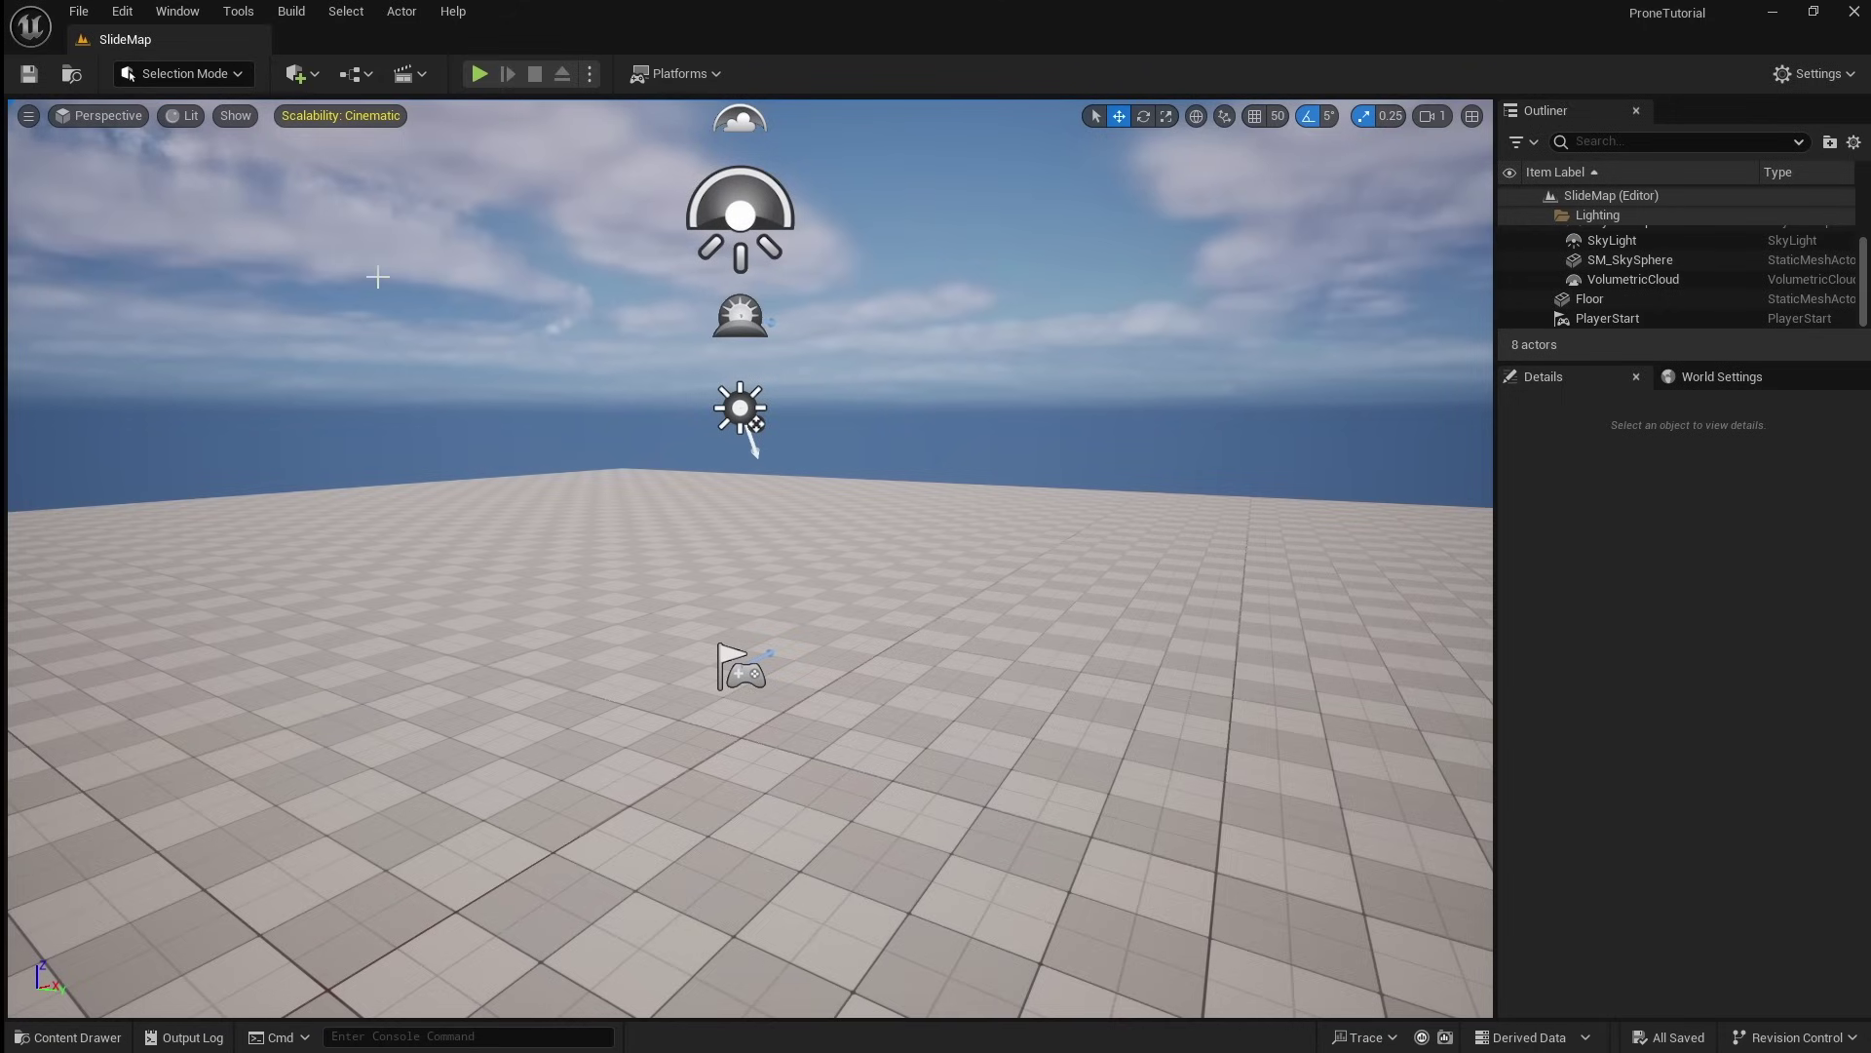
# - Open the BP_ThirdPersonCharacter blueprint from ThirdPerson/Blueprints
pyautogui.click(74, 1036)
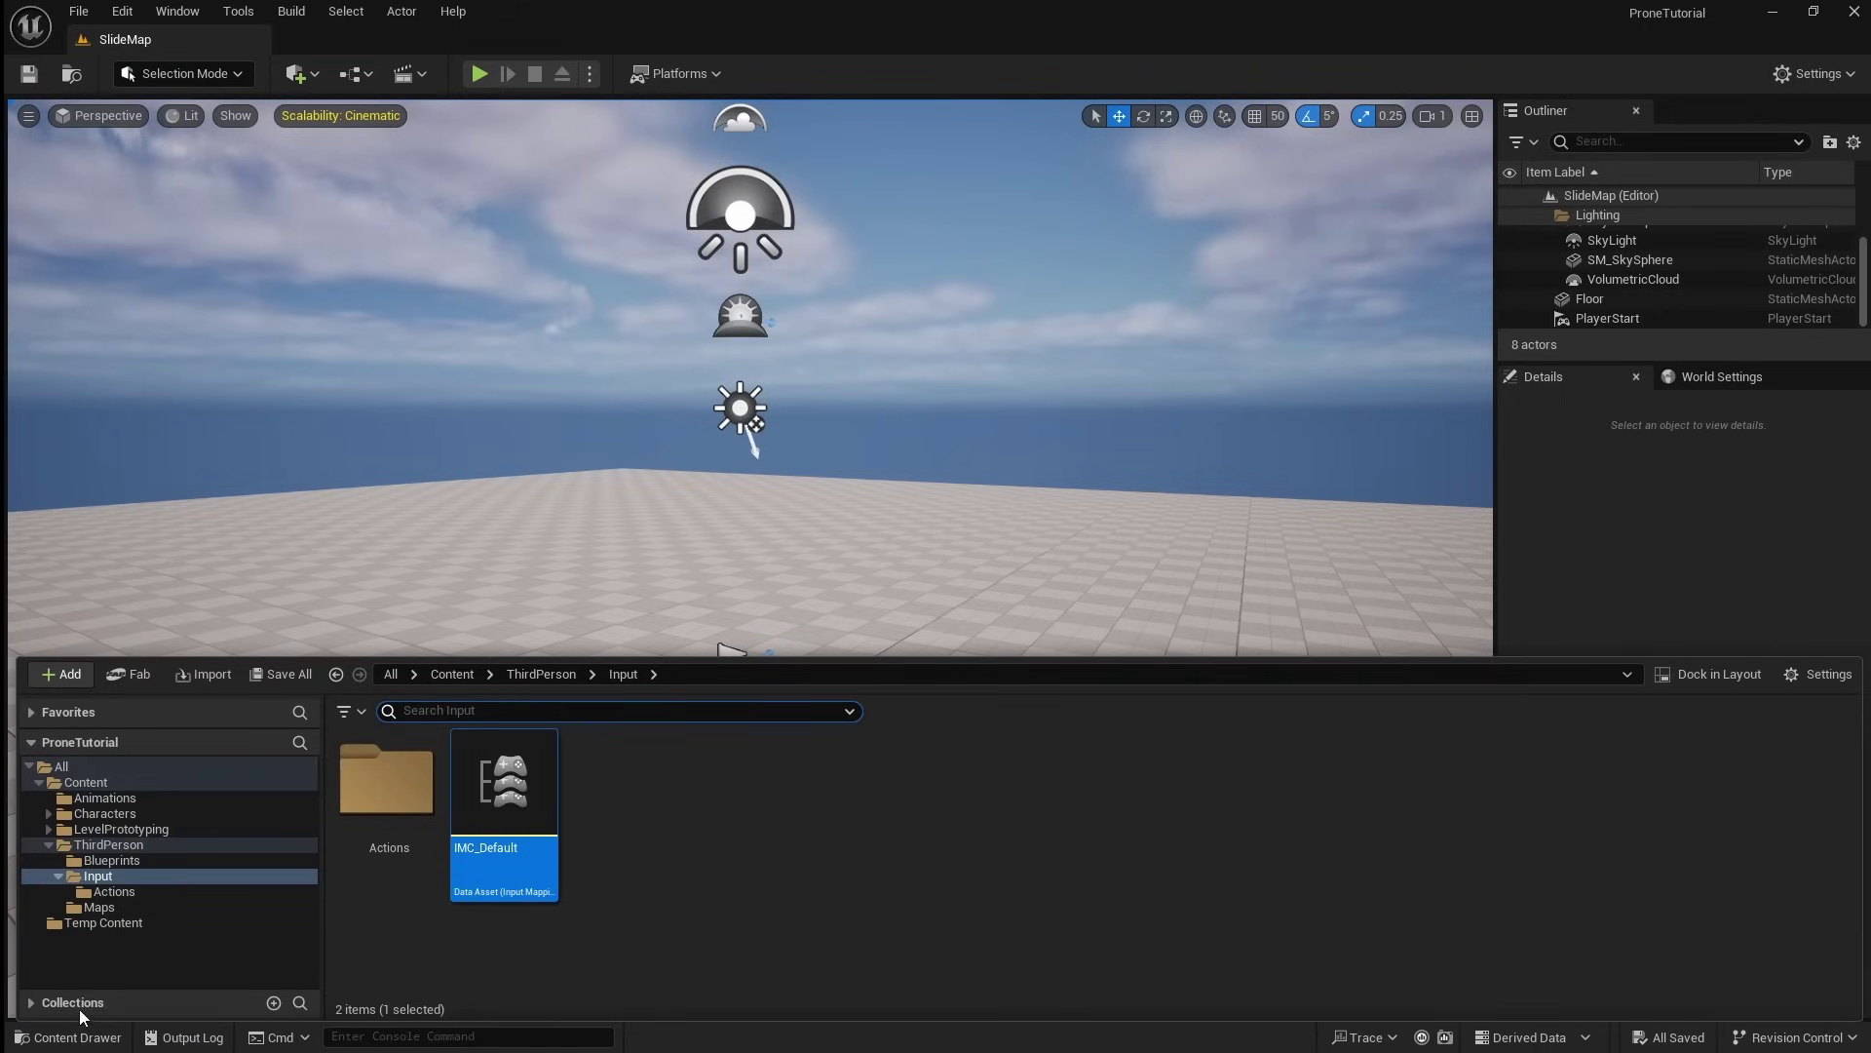
pyautogui.click(107, 844)
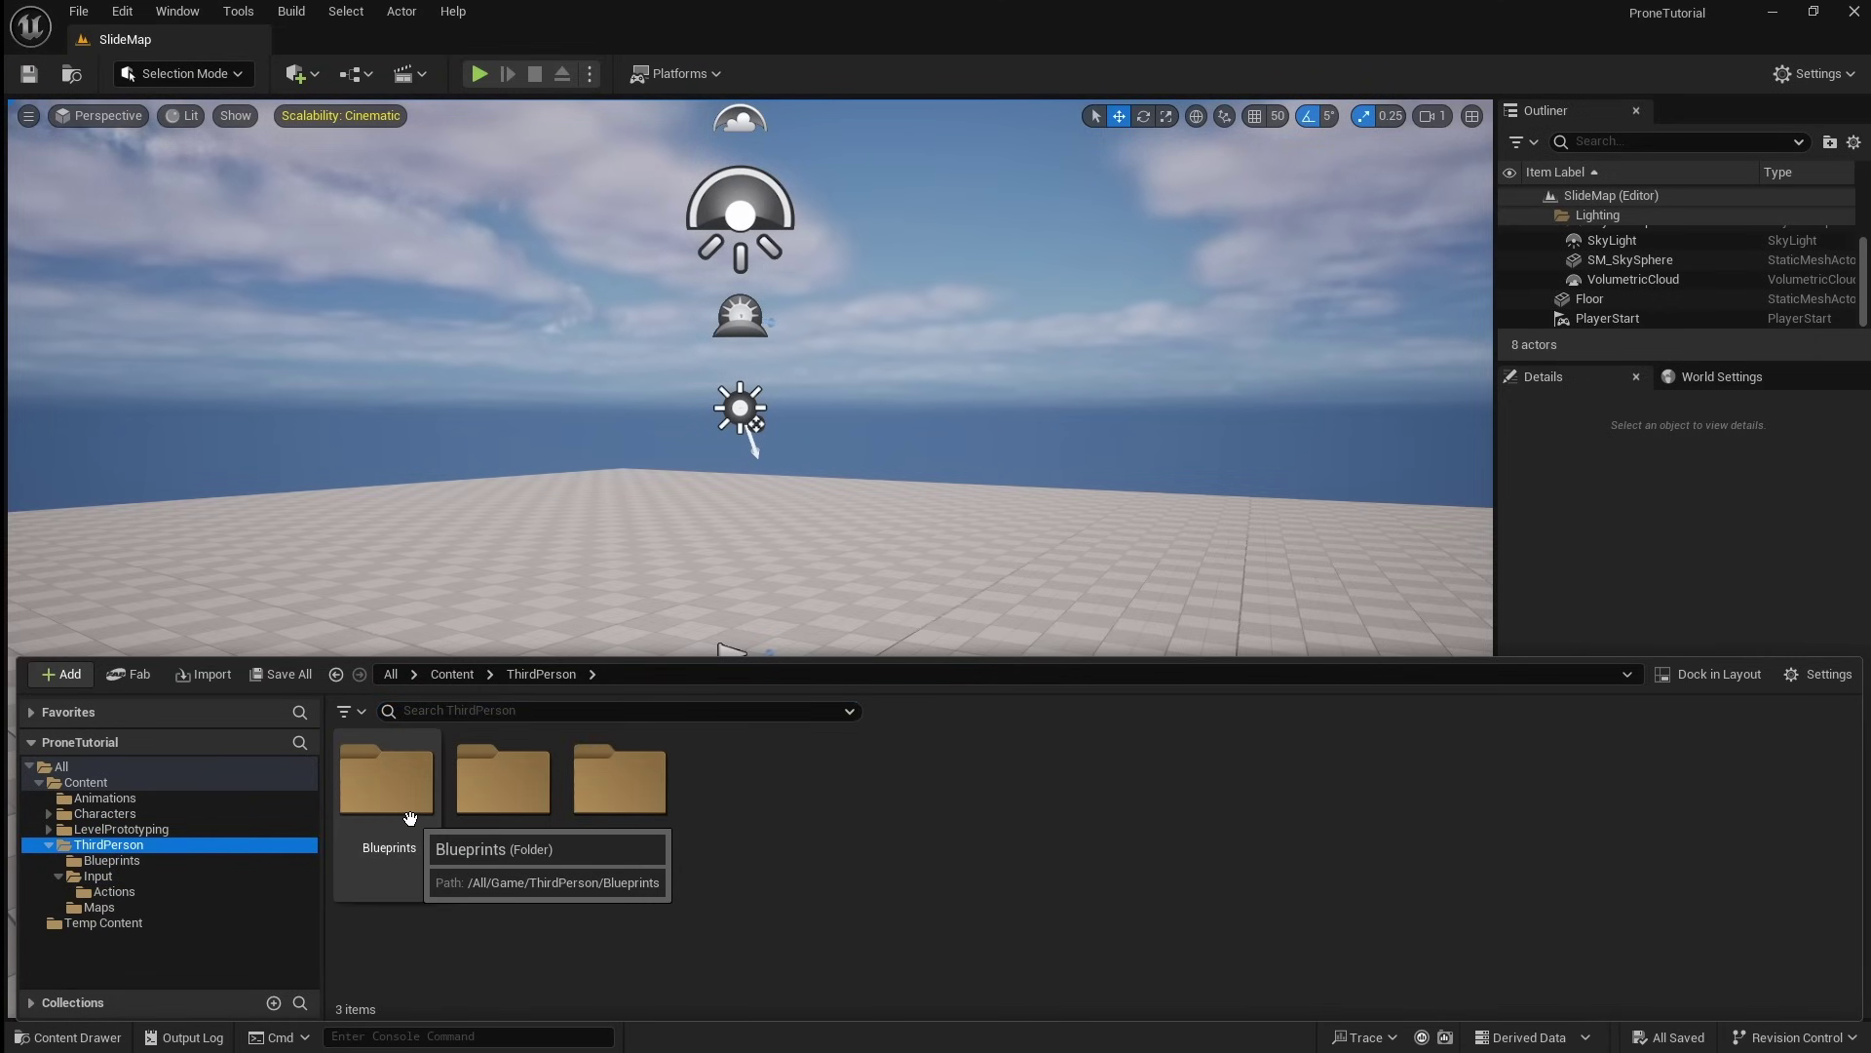
pyautogui.doubleClick(400, 804)
pyautogui.doubleClick(409, 819)
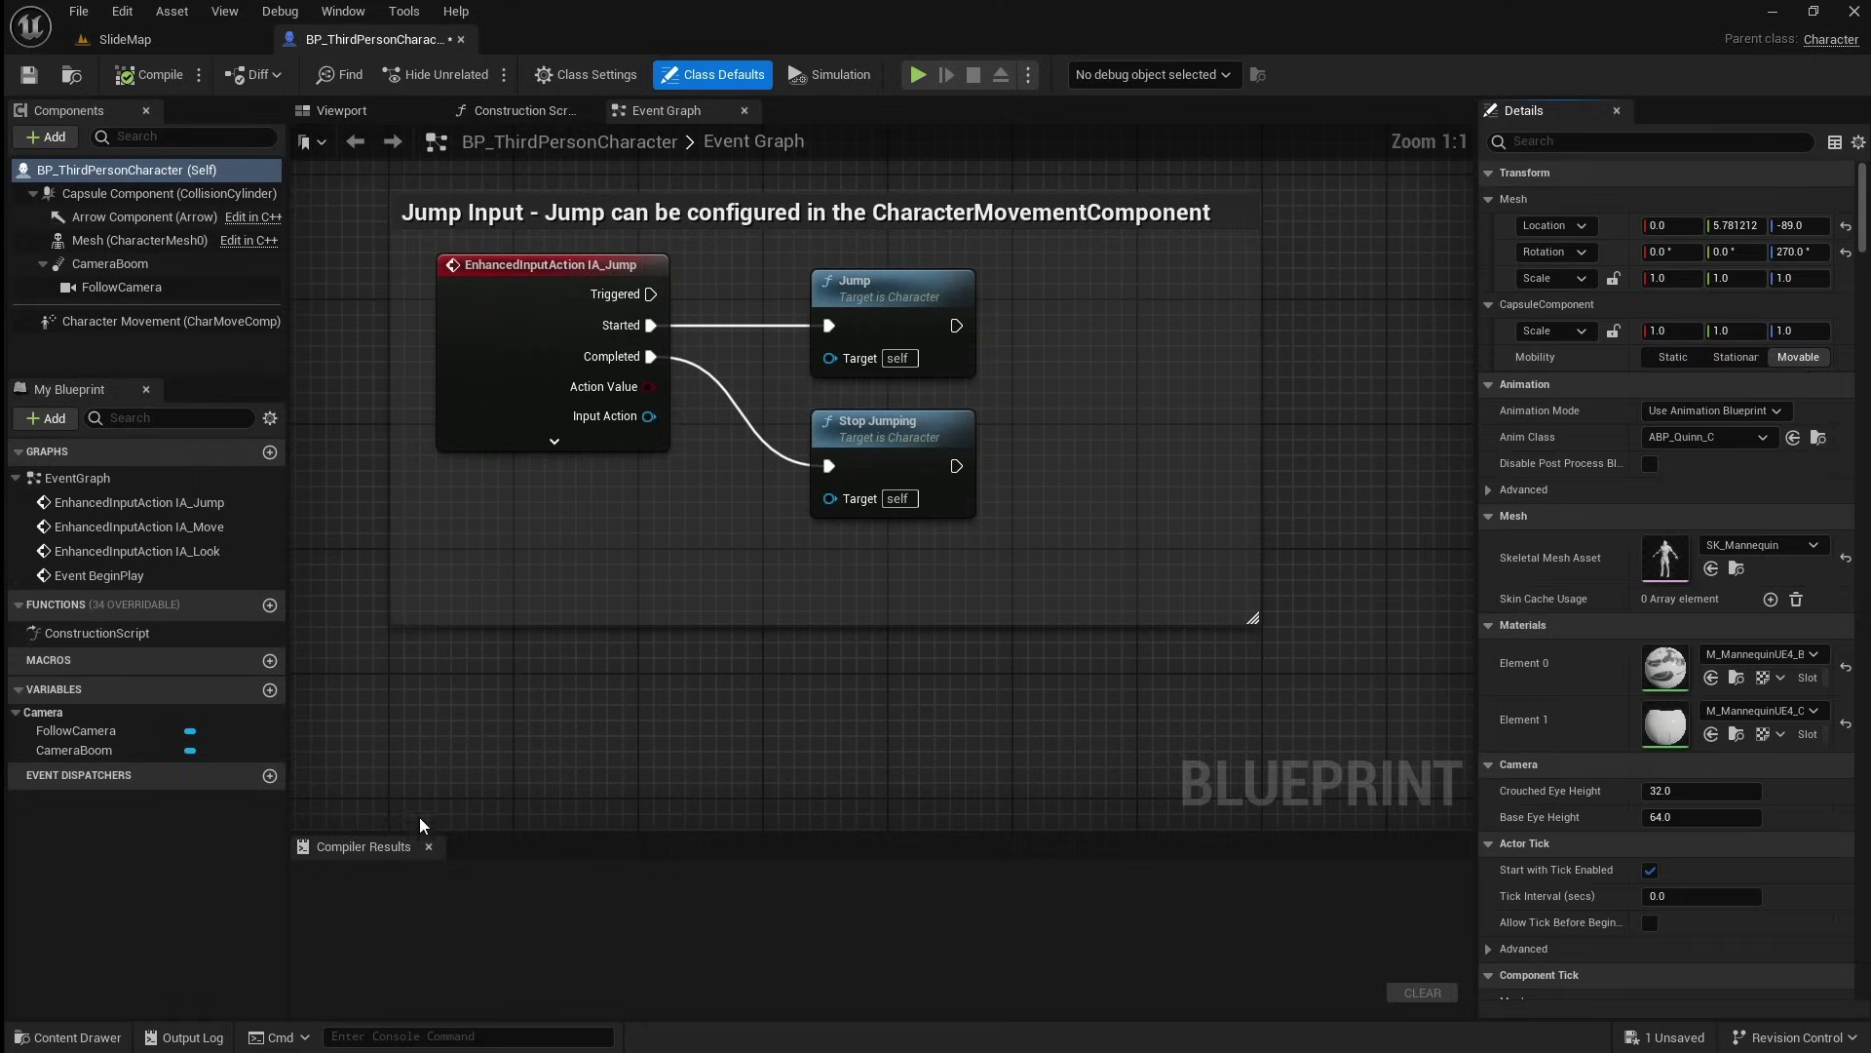
# - Add an IA_Slide input event to the Event Graph and expand all its pins
pyautogui.moveTo(592, 719); pyautogui.dragTo(605, 334, button='right')
pyautogui.rightClick(513, 482)
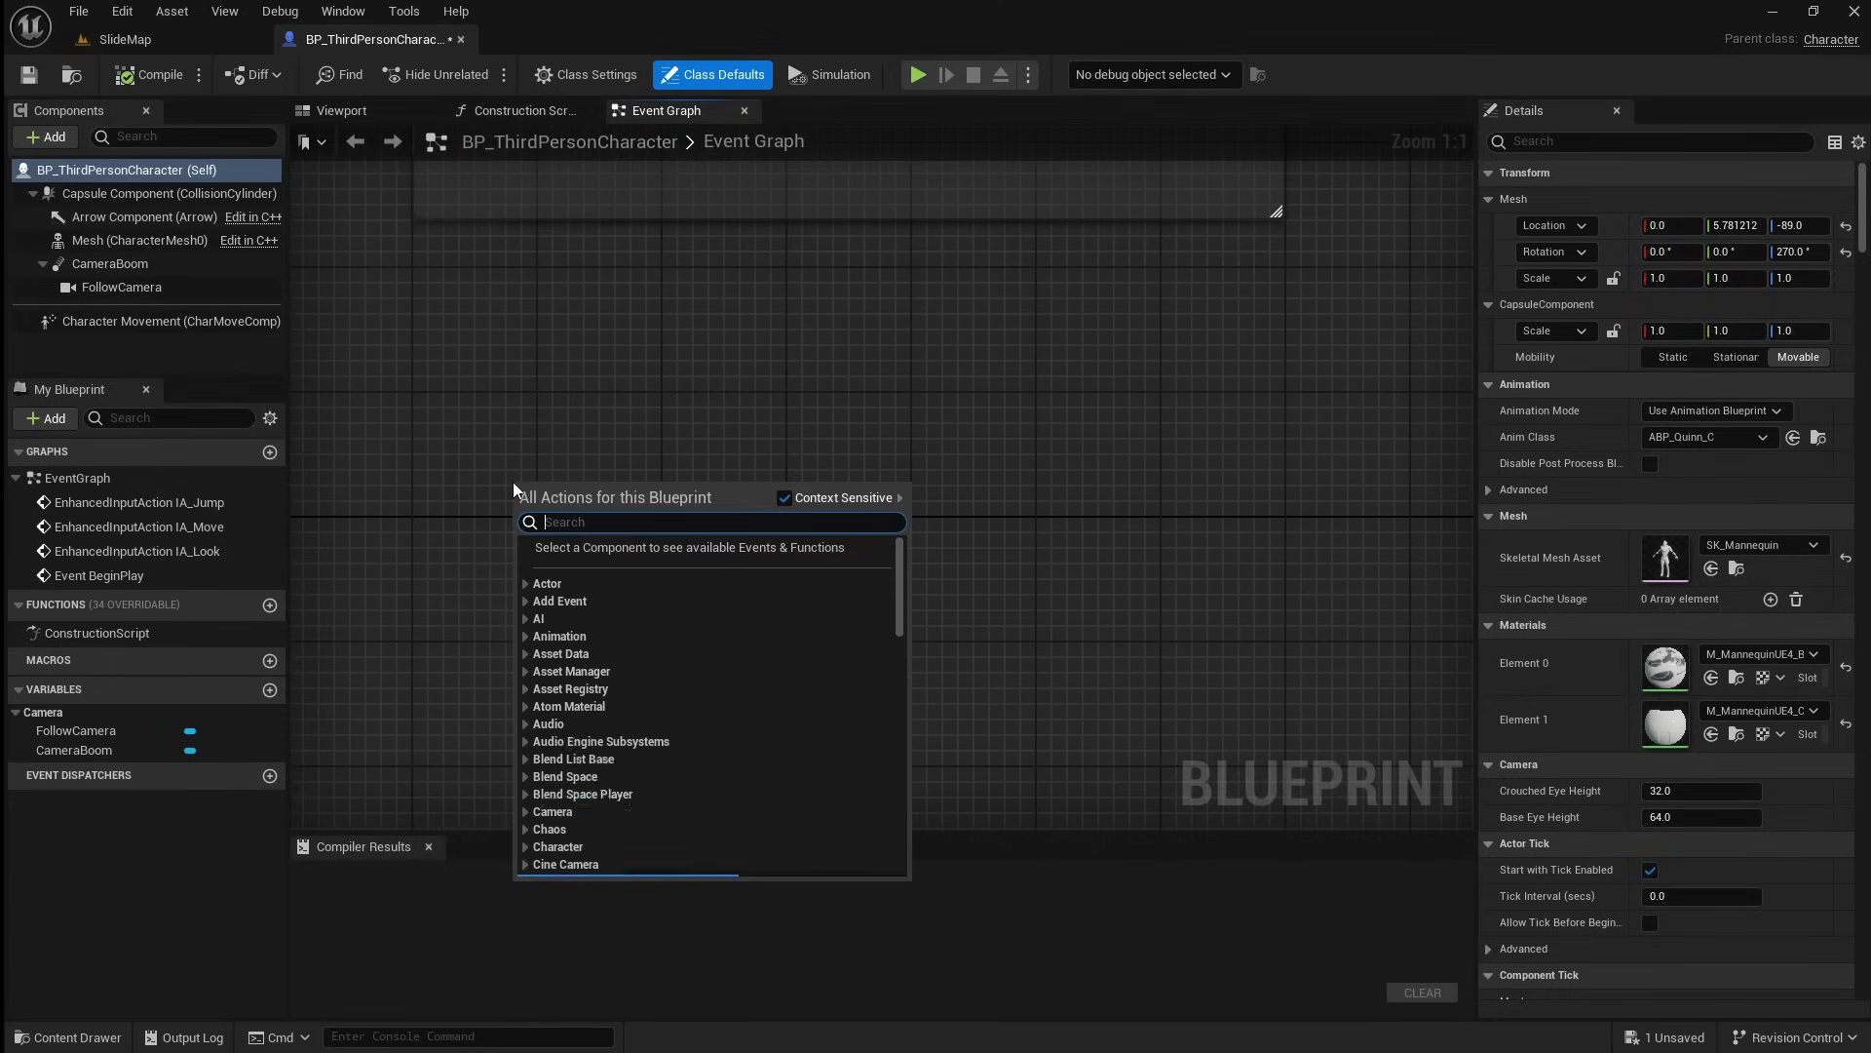
pyautogui.write('ia slide')
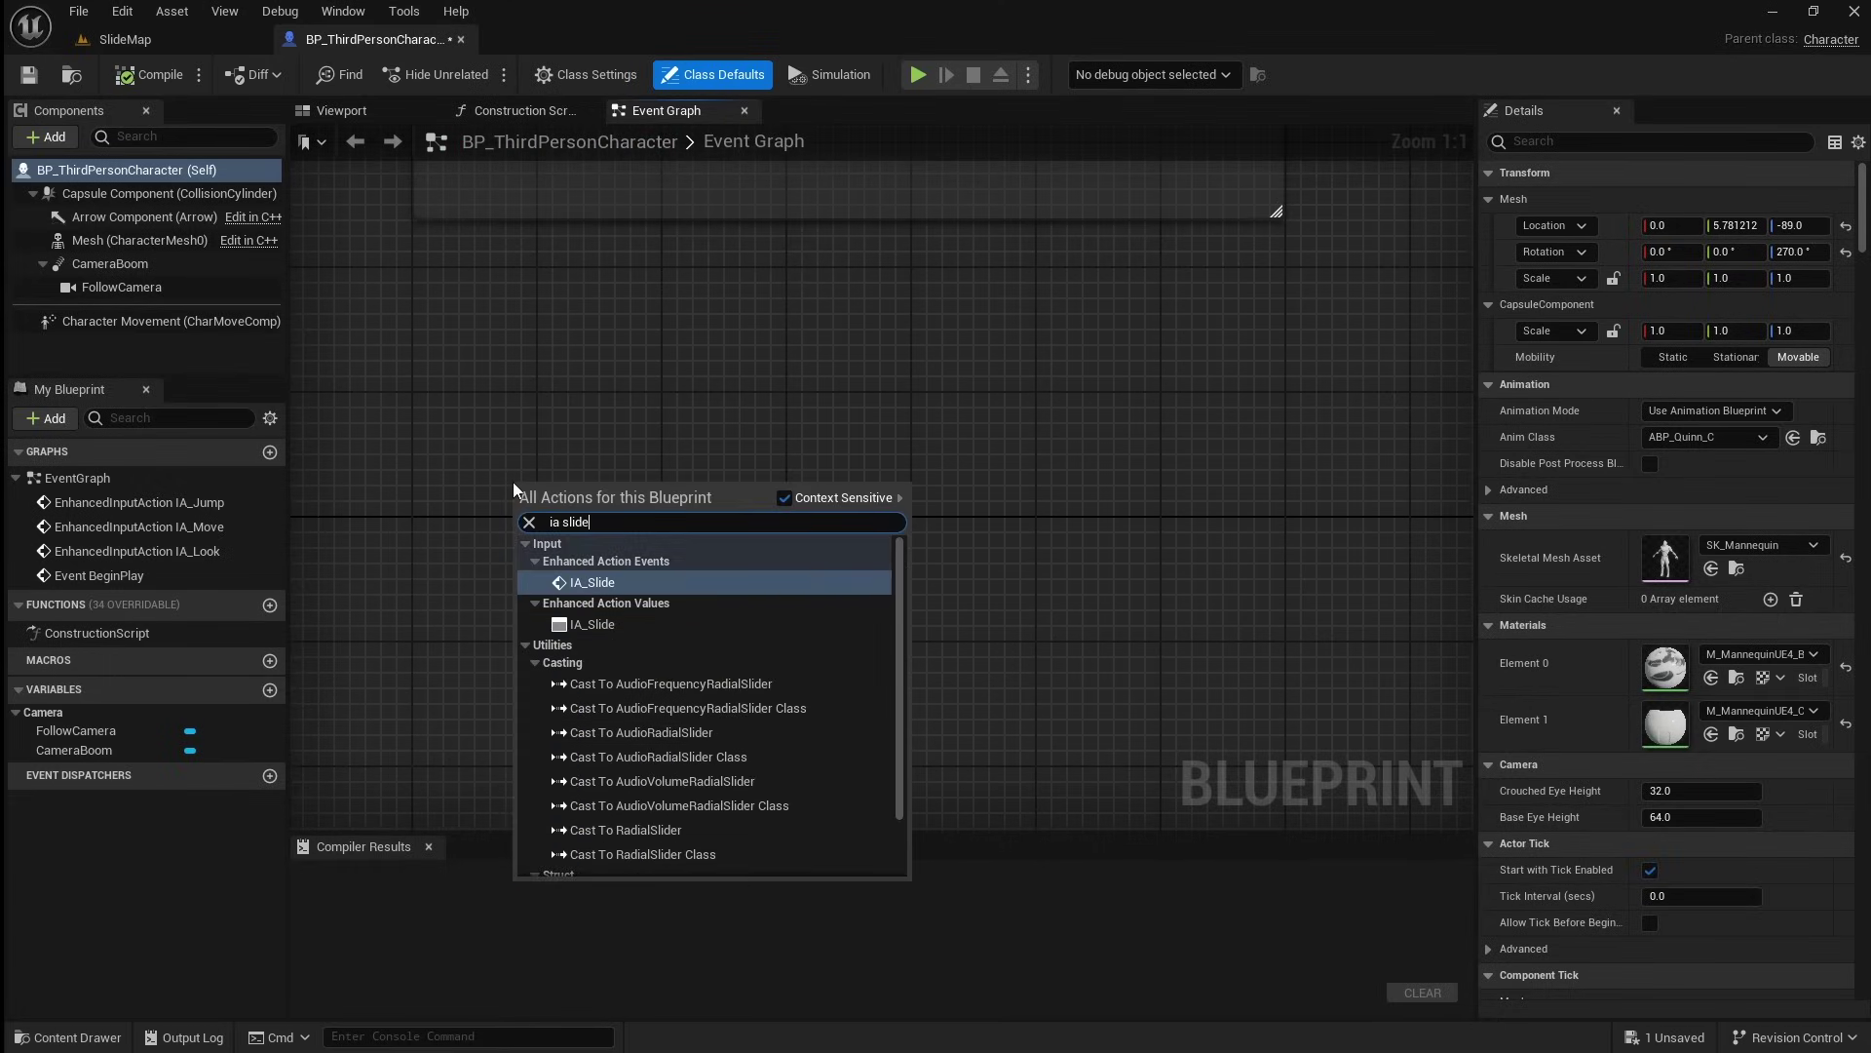
pyautogui.click(621, 577)
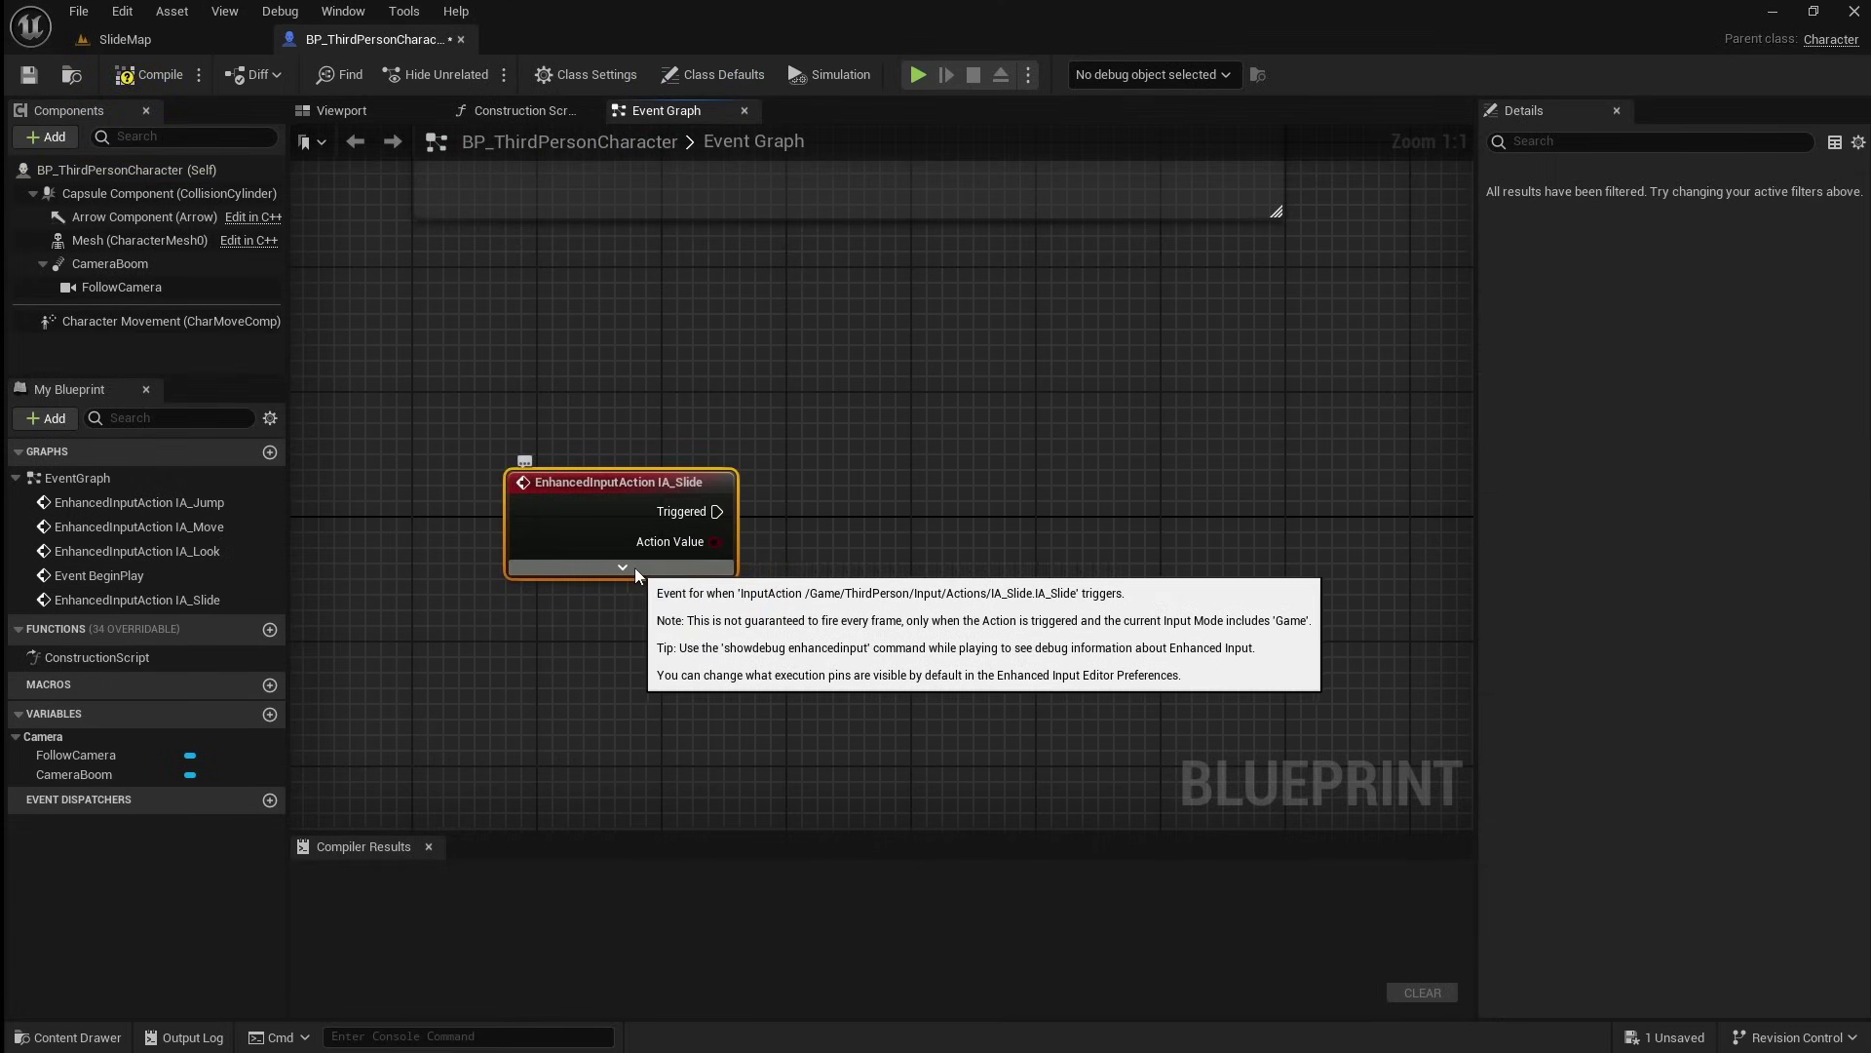
pyautogui.click(638, 568)
# - Add a Launch Character node driven by the IA_Slide Started pin
pyautogui.moveTo(978, 659); pyautogui.dragTo(816, 593, button='right')
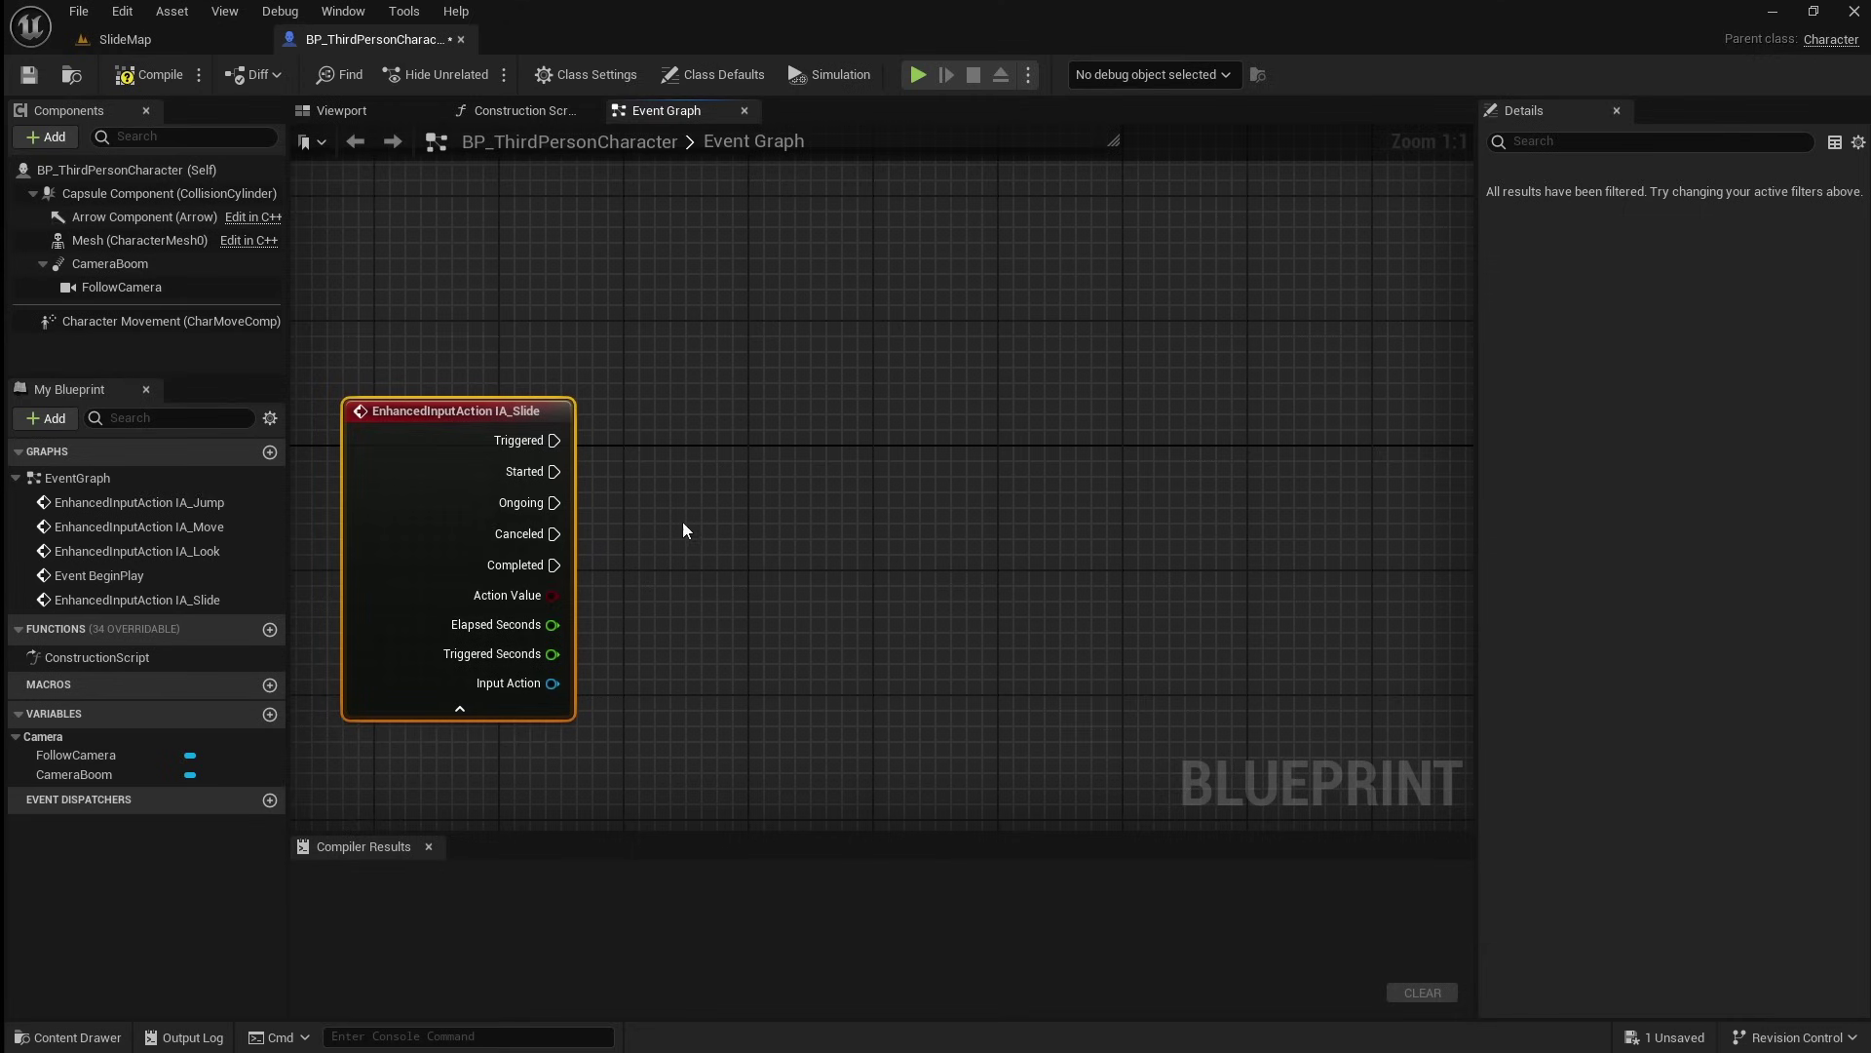
pyautogui.moveTo(550, 471); pyautogui.dragTo(1333, 476)
pyautogui.write('launch ch')
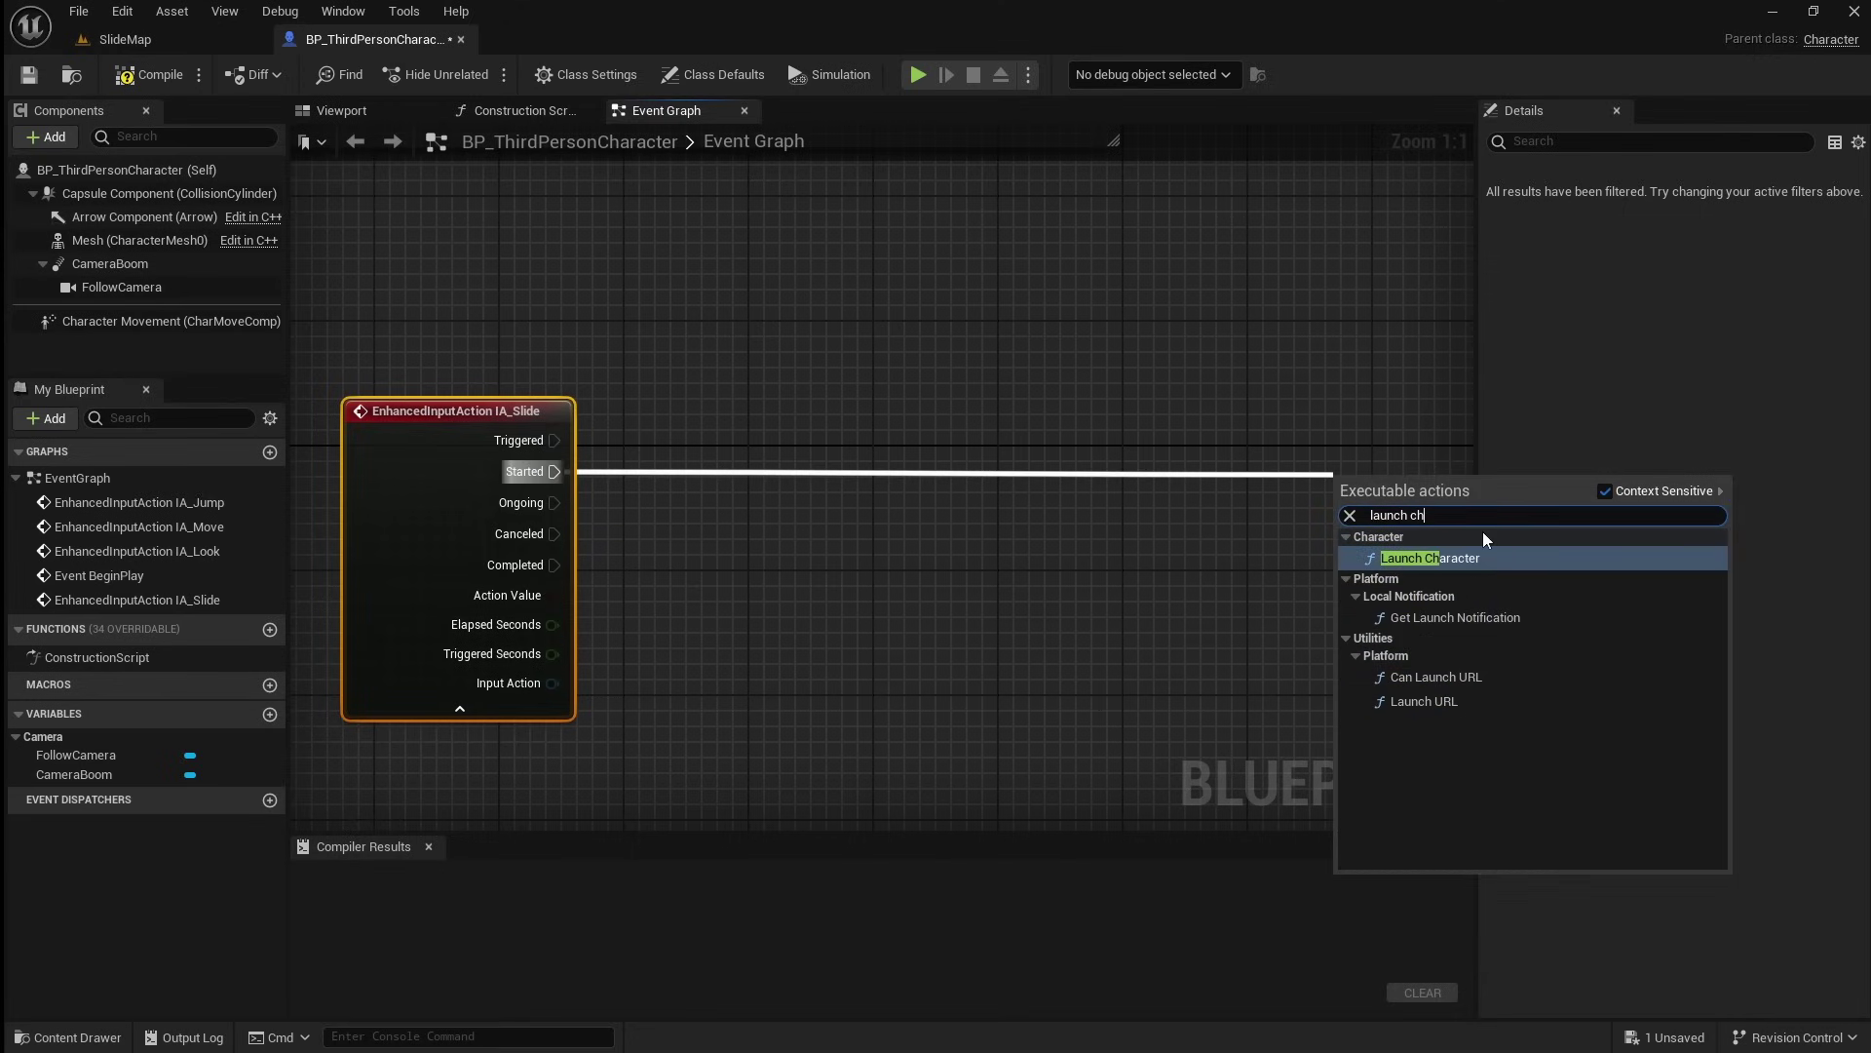
pyautogui.click(1462, 558)
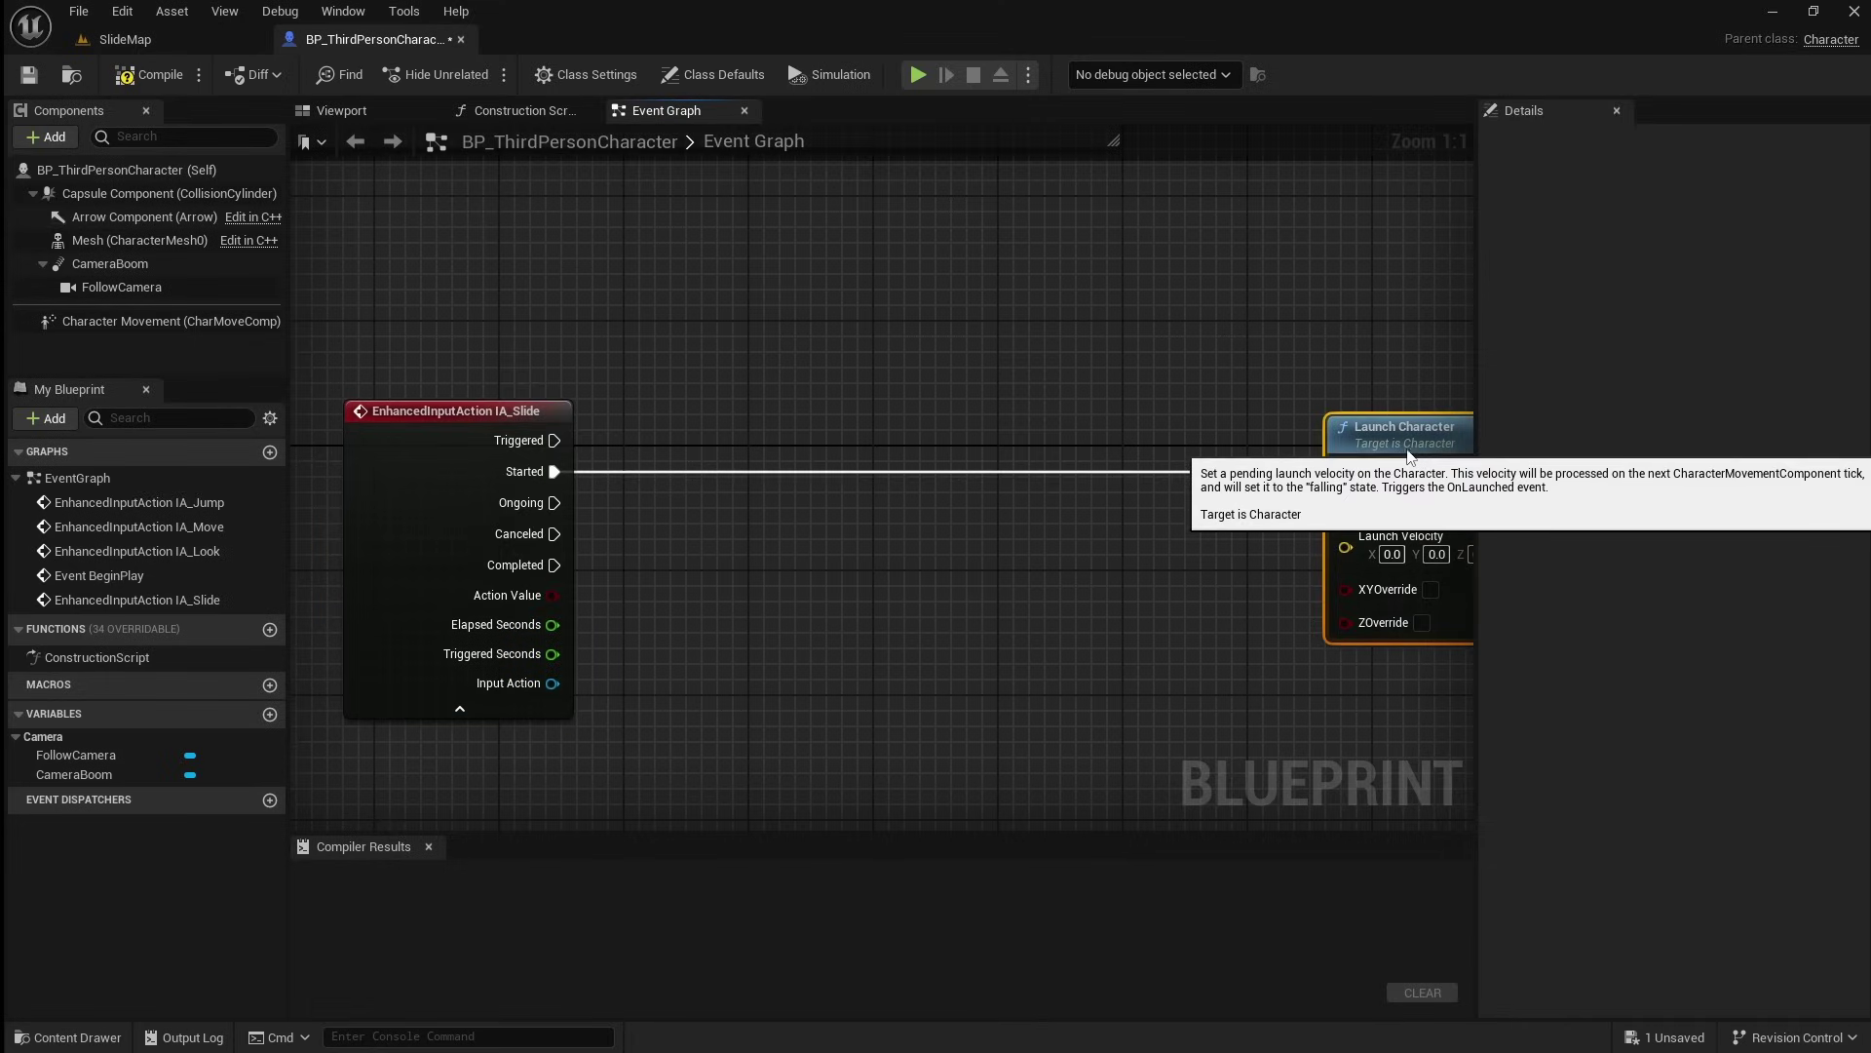
pyautogui.moveTo(1368, 368); pyautogui.dragTo(1185, 366, button='right')
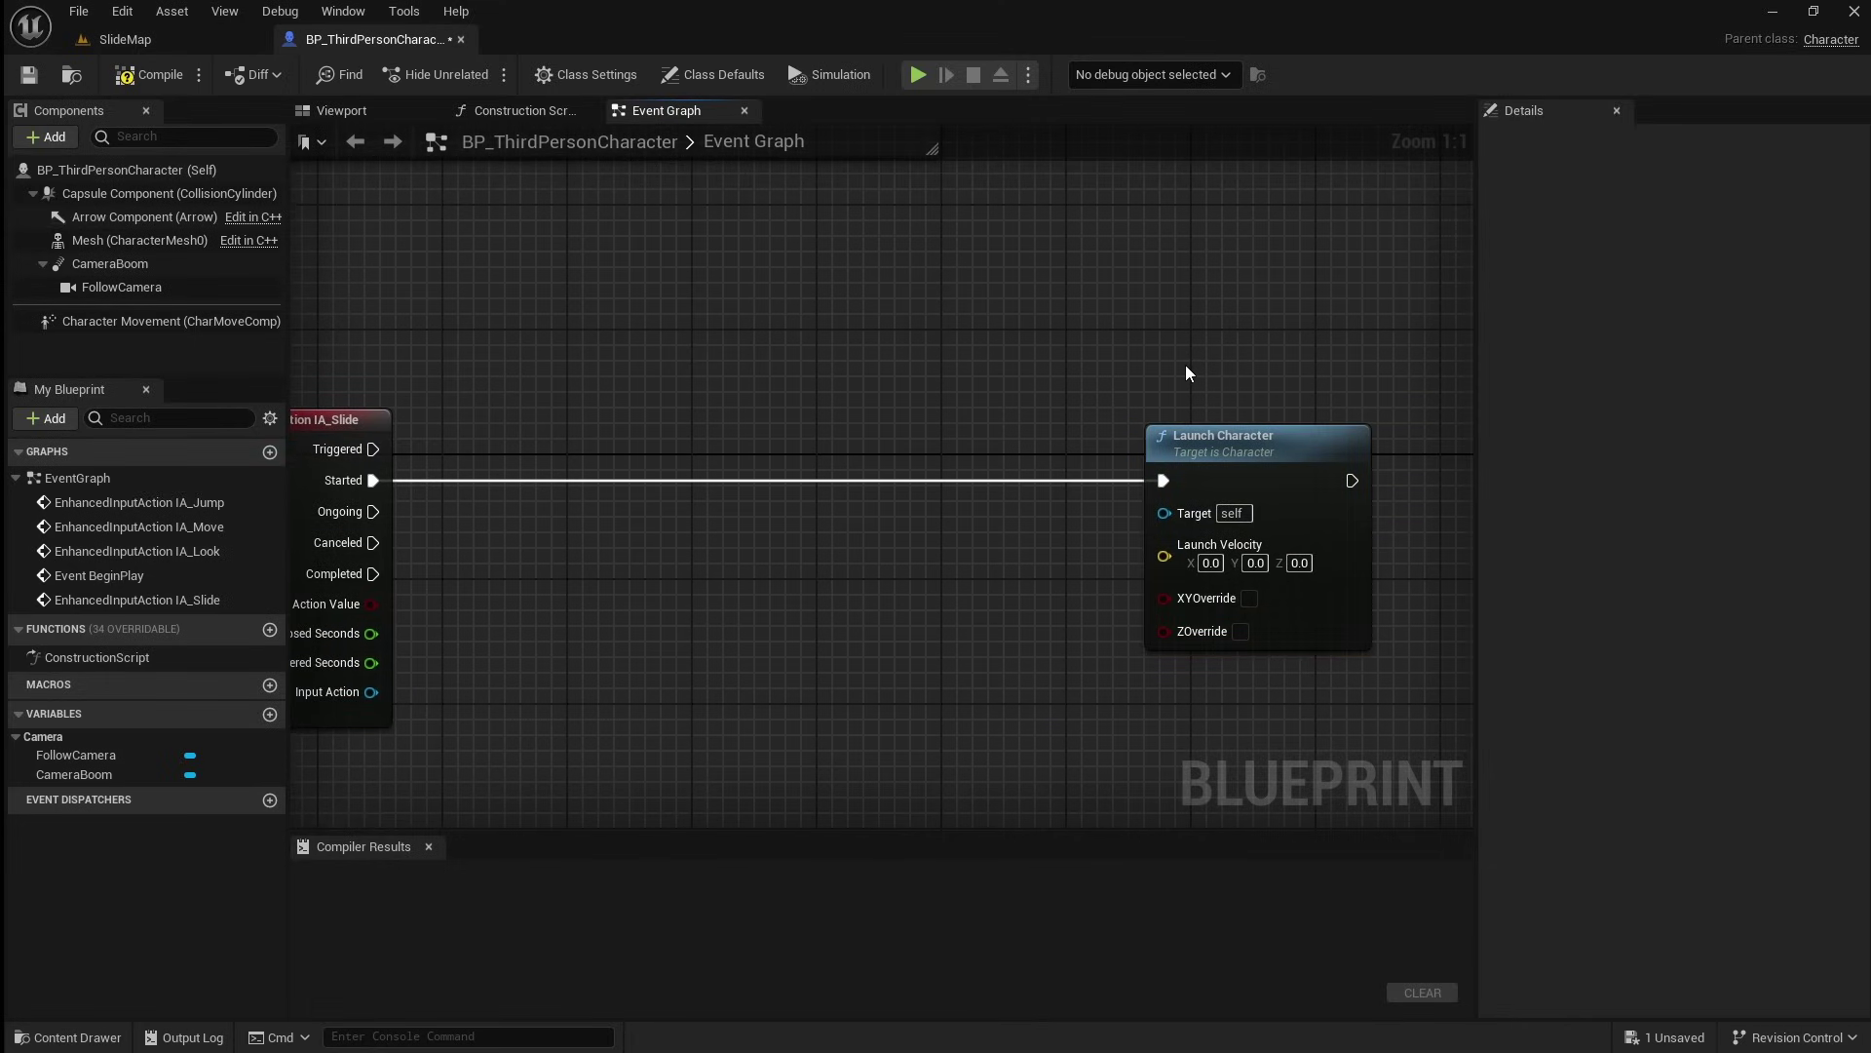
# - Add a Get Actor Forward Vector node to the graph
pyautogui.rightClick(541, 672)
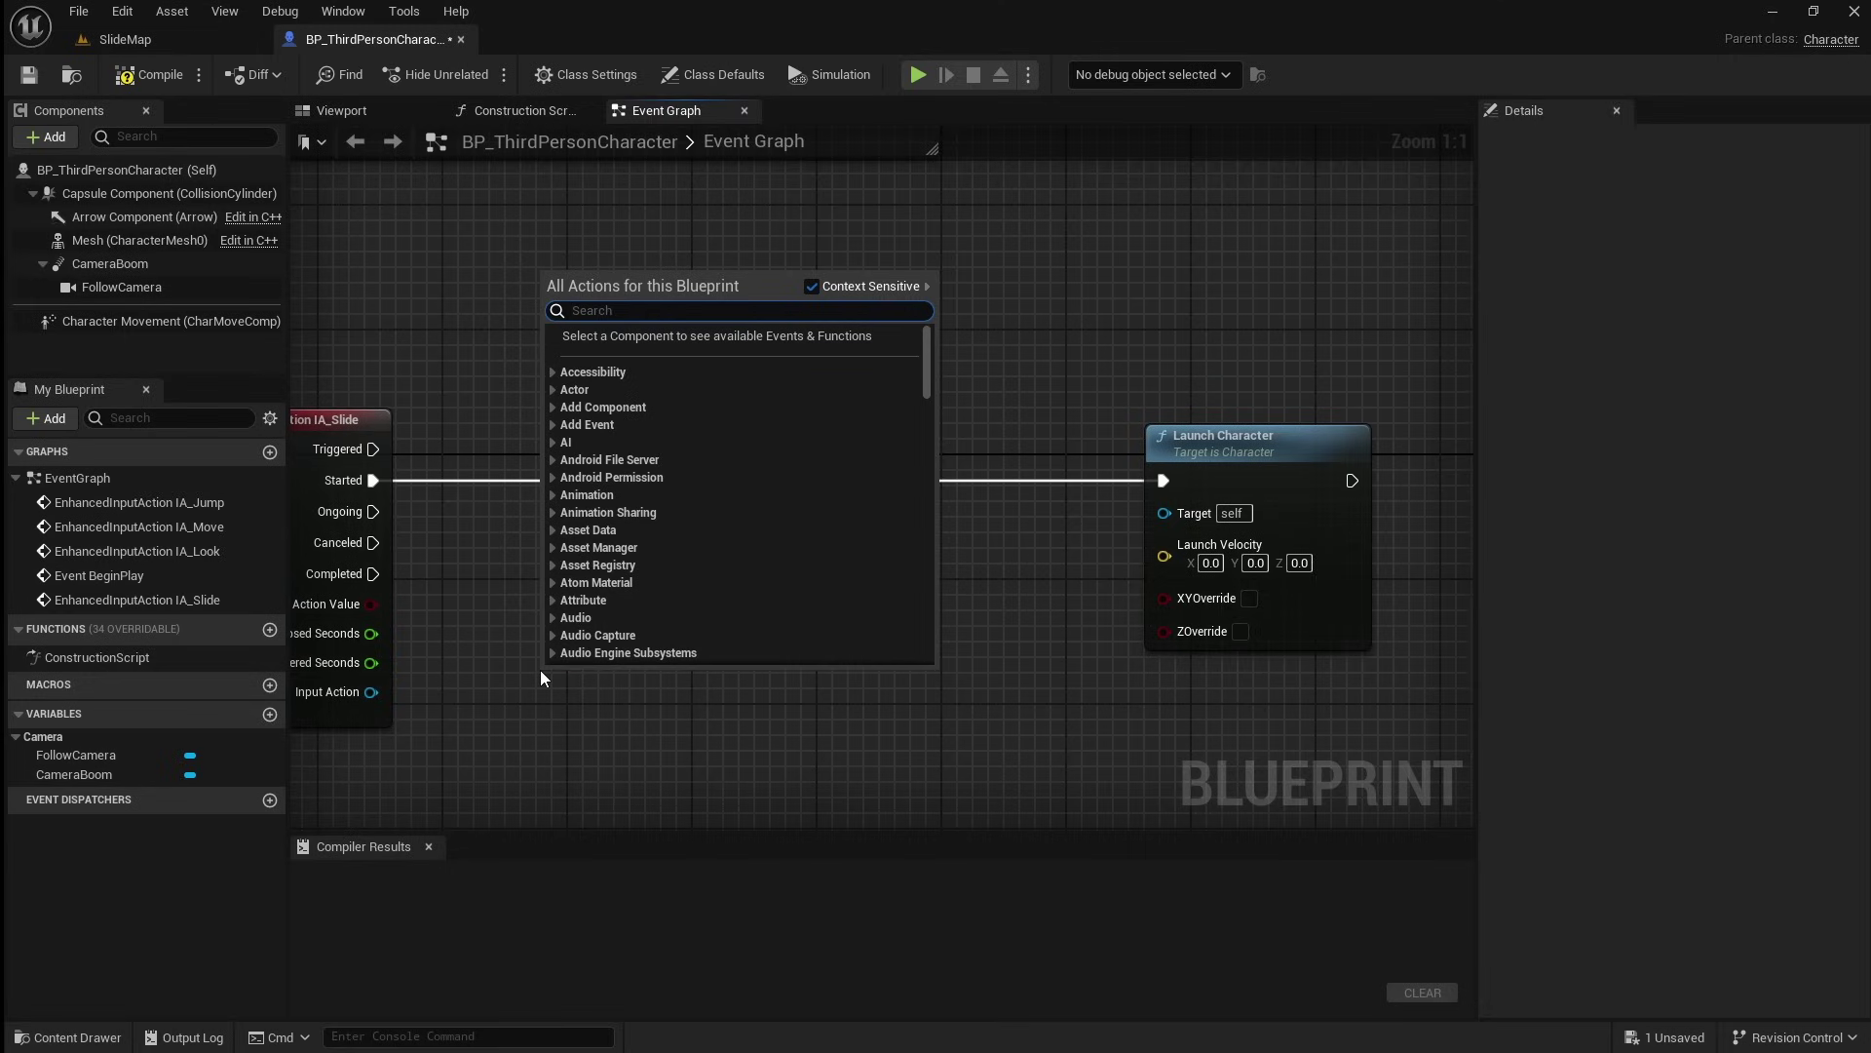
pyautogui.write('get actor fo')
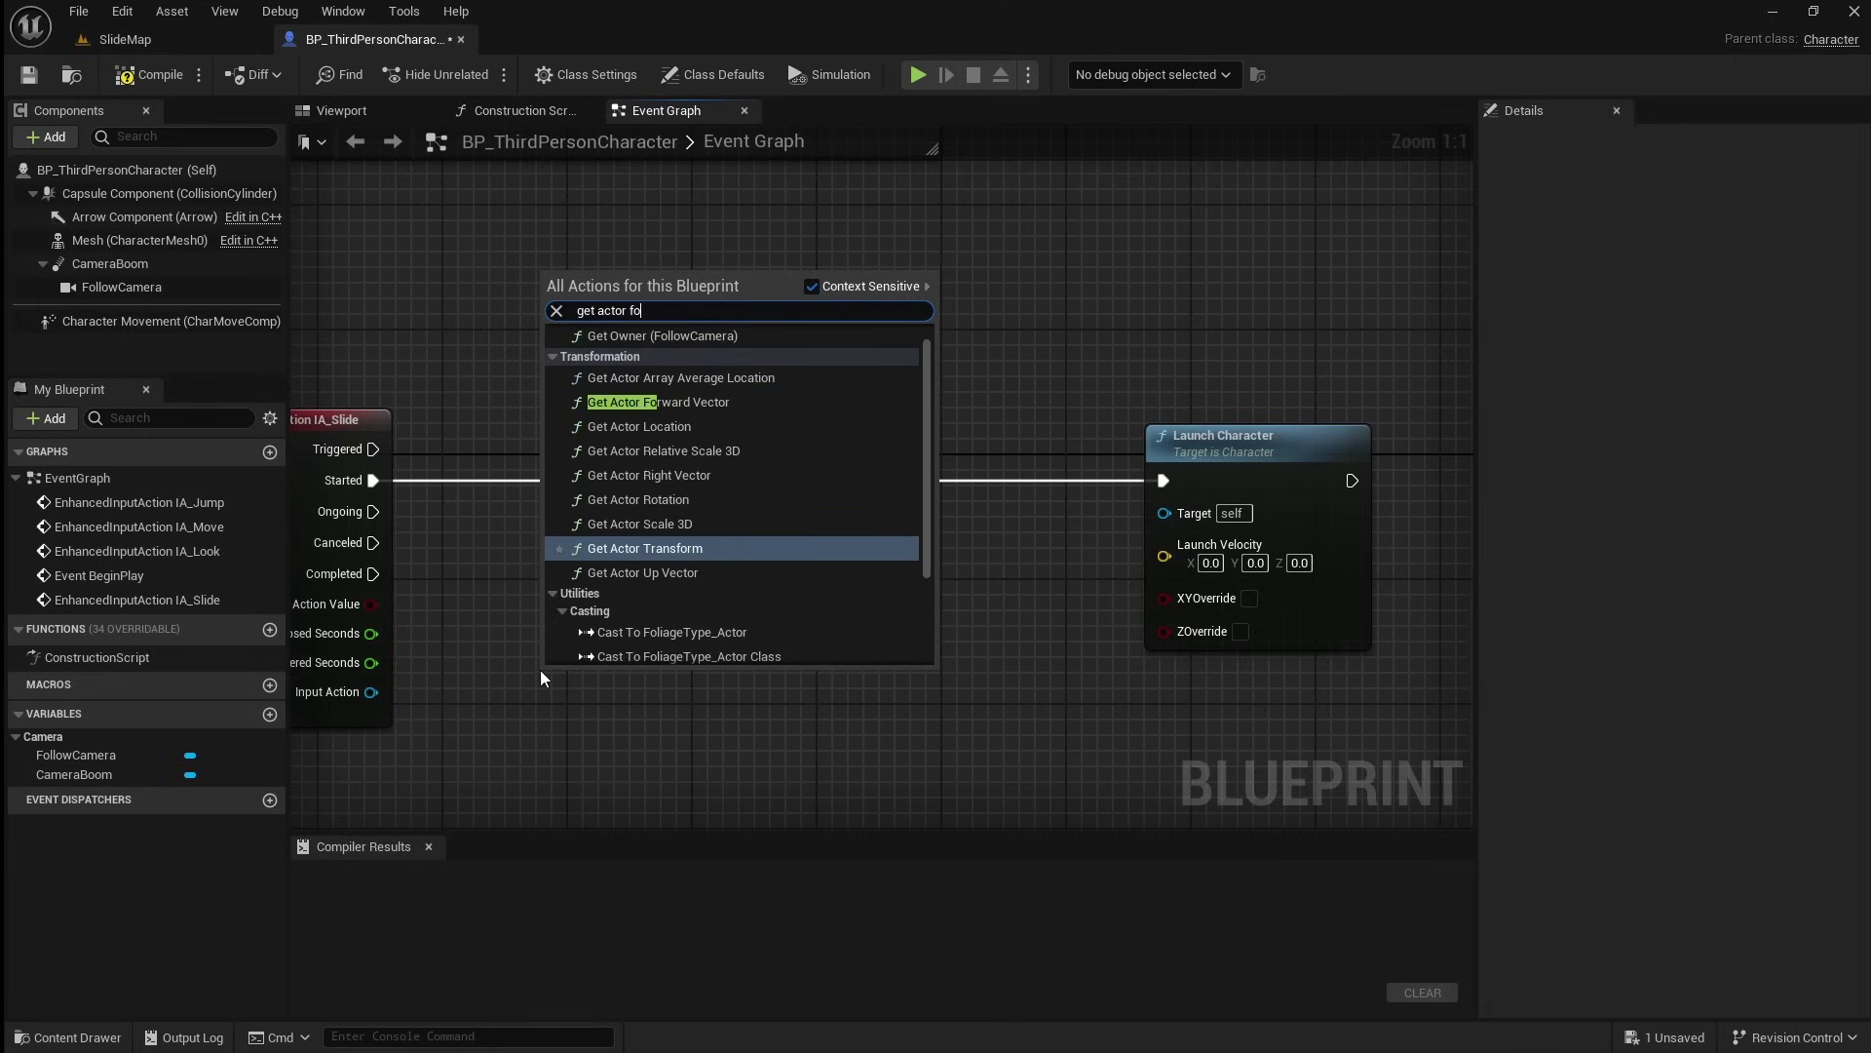
pyautogui.write('rward')
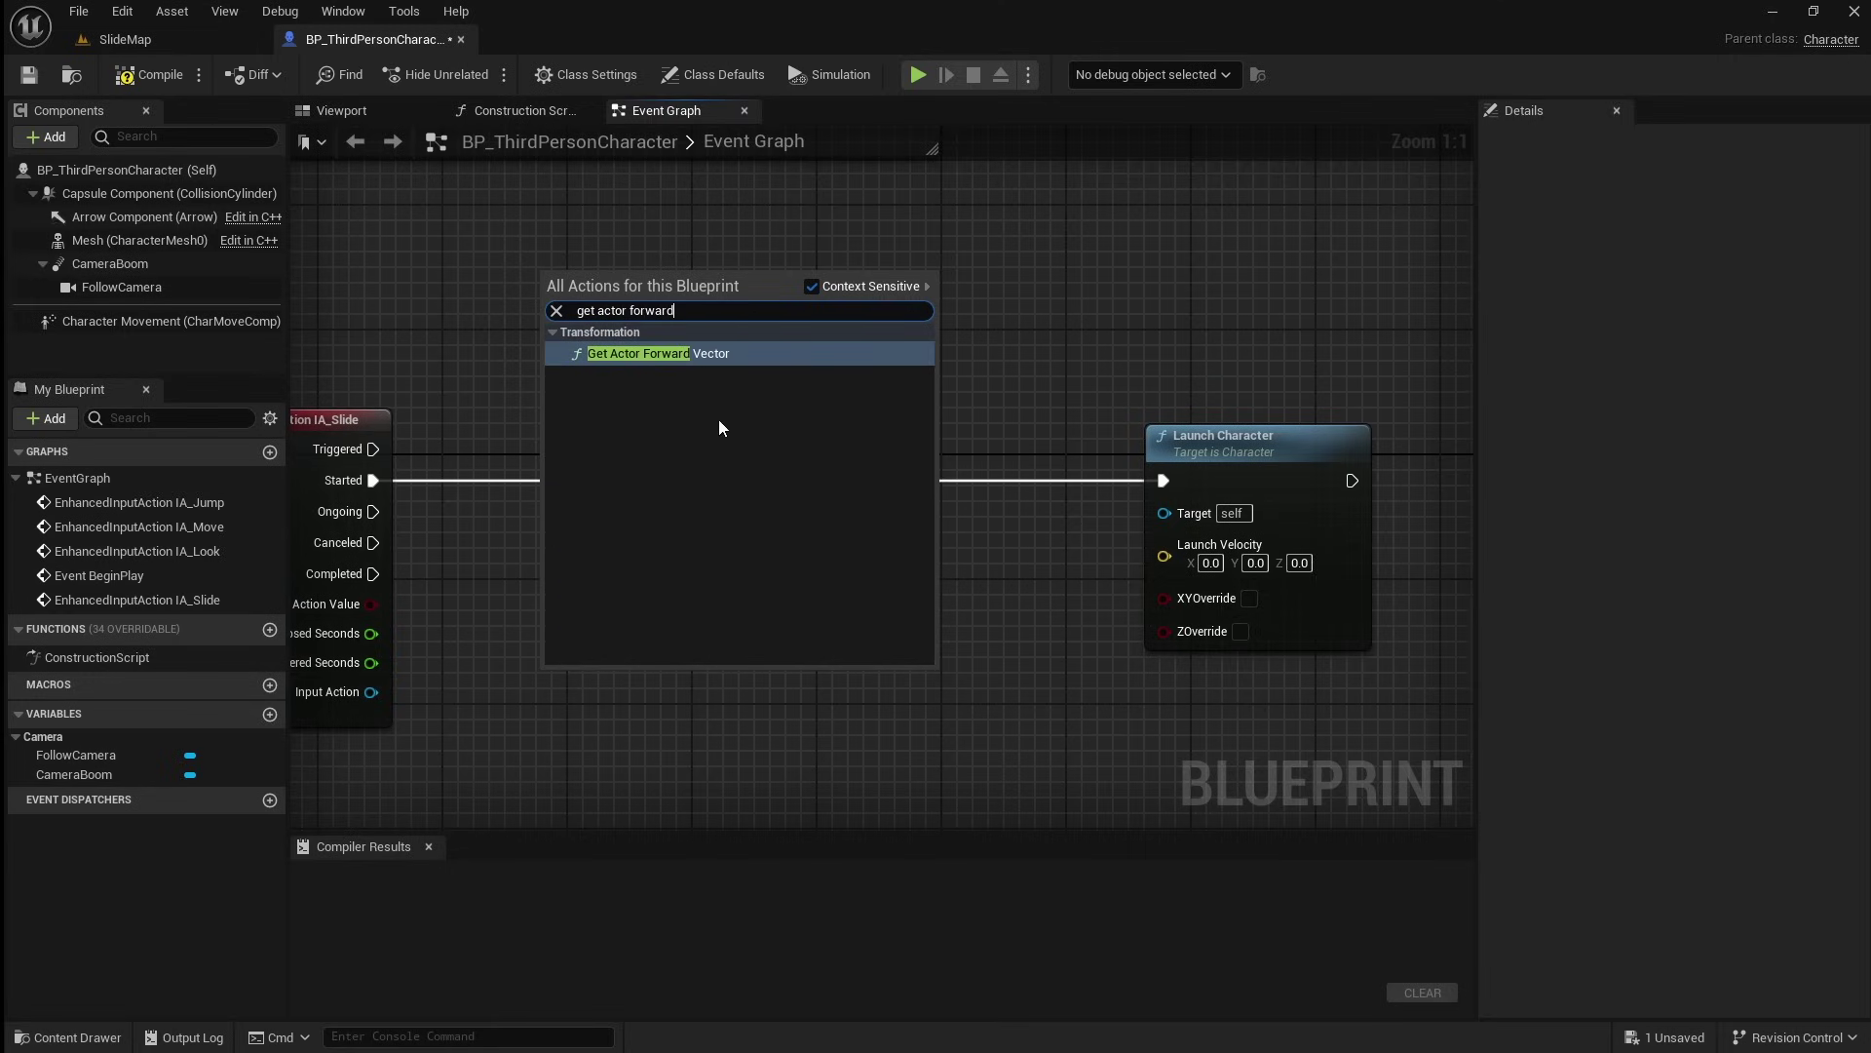
pyautogui.click(745, 354)
pyautogui.moveTo(745, 446); pyautogui.dragTo(767, 551, button='right')
pyautogui.moveTo(622, 620); pyautogui.dragTo(768, 564)
# - Multiply the forward vector by X 1000, Y 1000, Z -250
pyautogui.write('multiply')
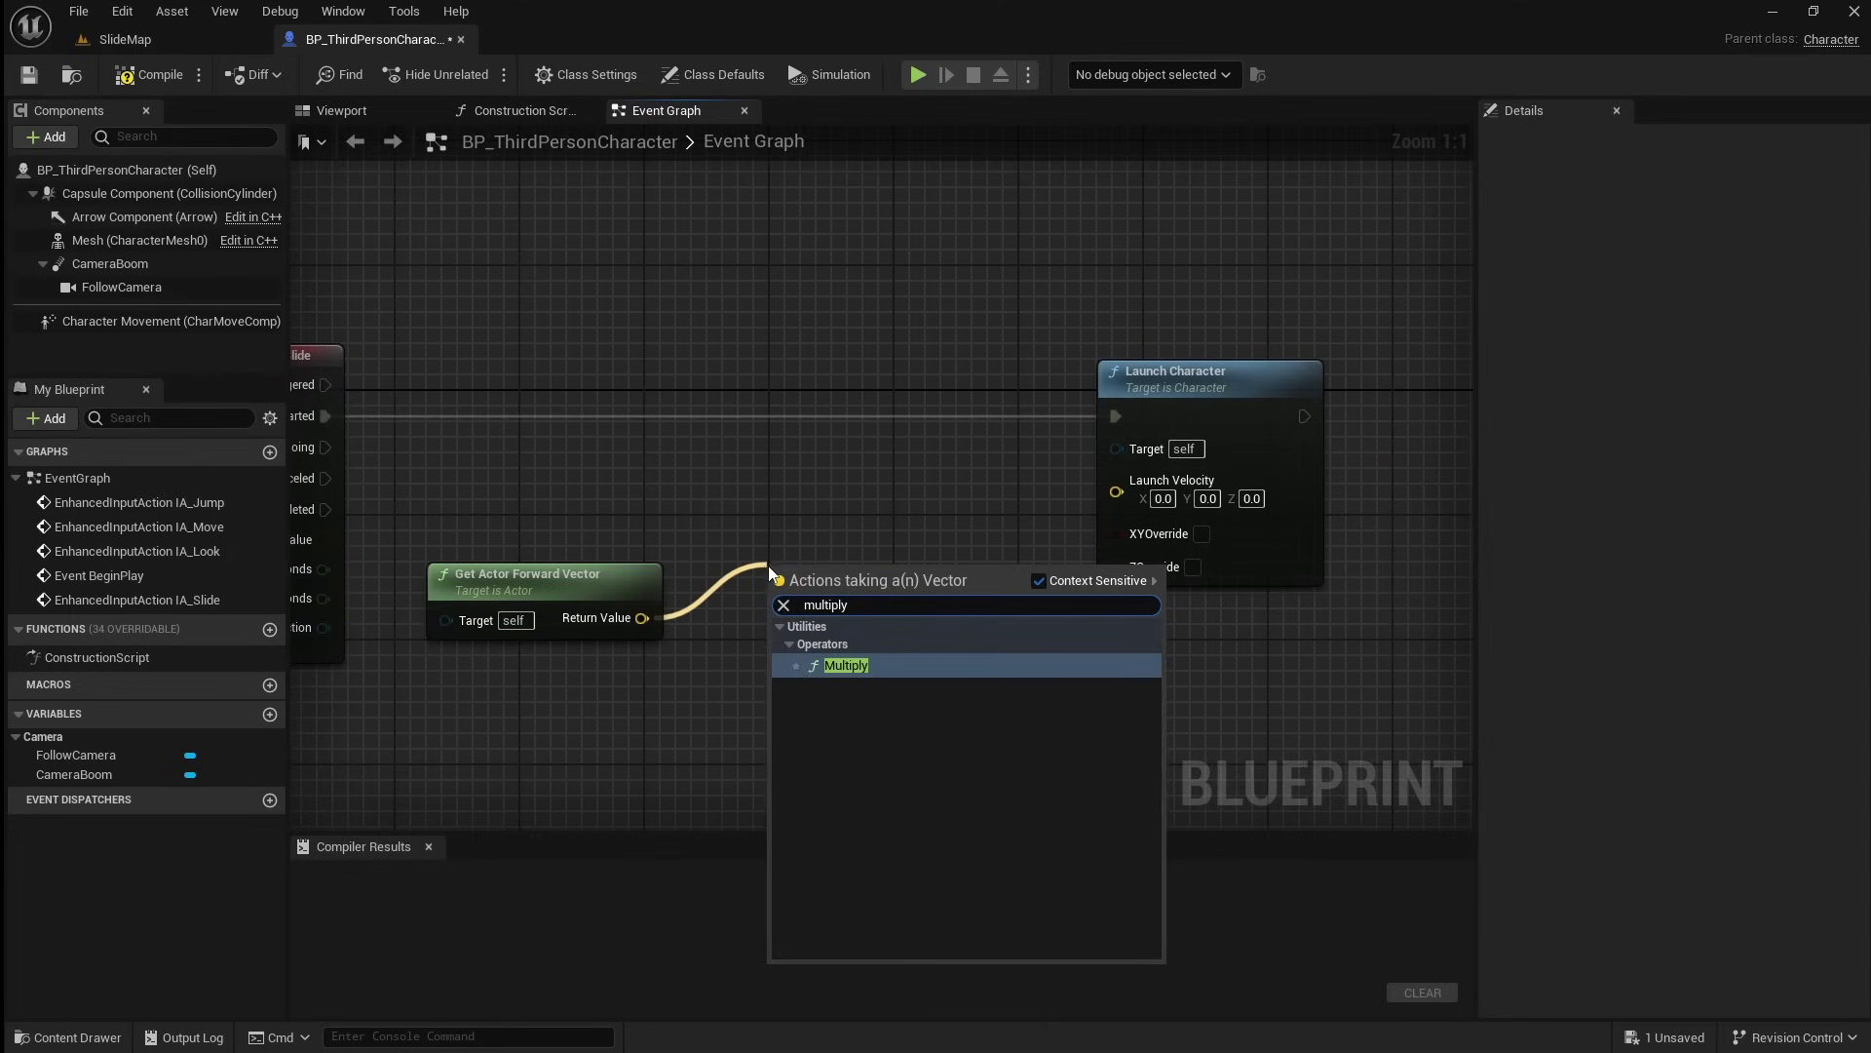
pyautogui.click(885, 663)
pyautogui.moveTo(863, 588); pyautogui.dragTo(863, 535)
pyautogui.click(860, 651)
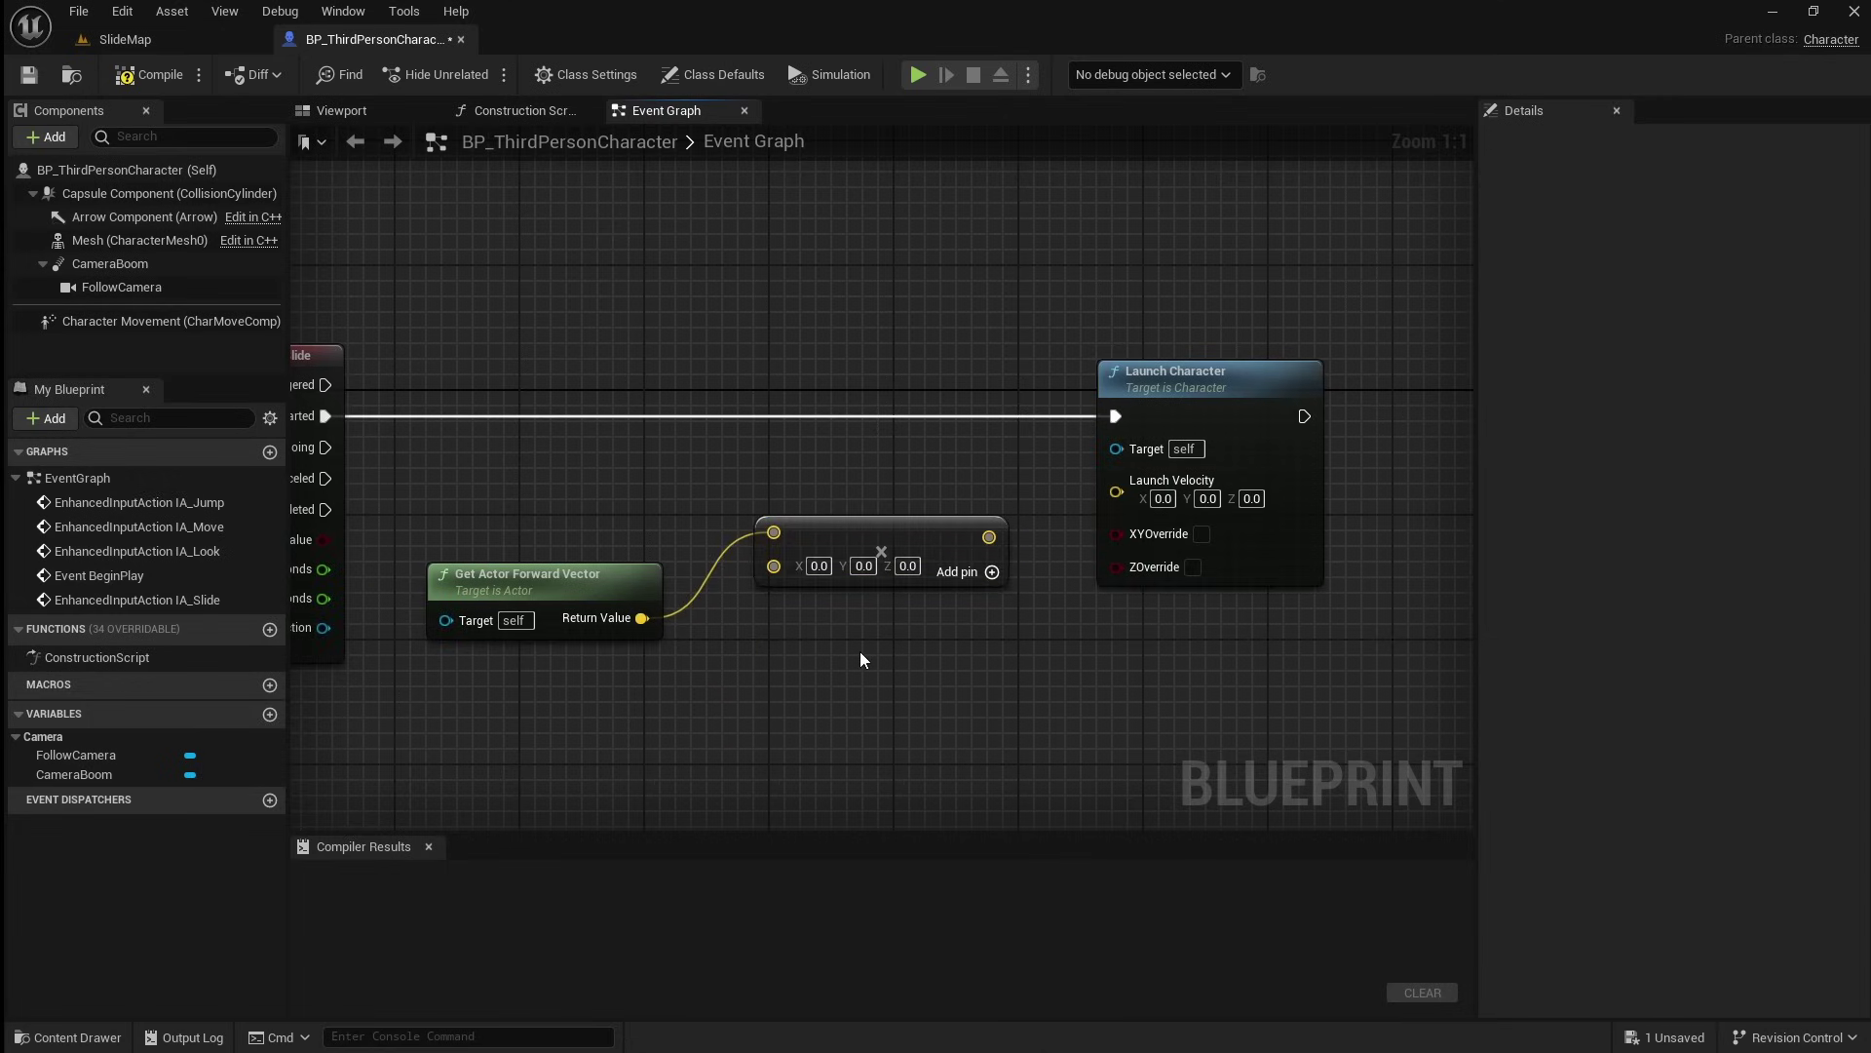
pyautogui.click(819, 565)
pyautogui.write('1000')
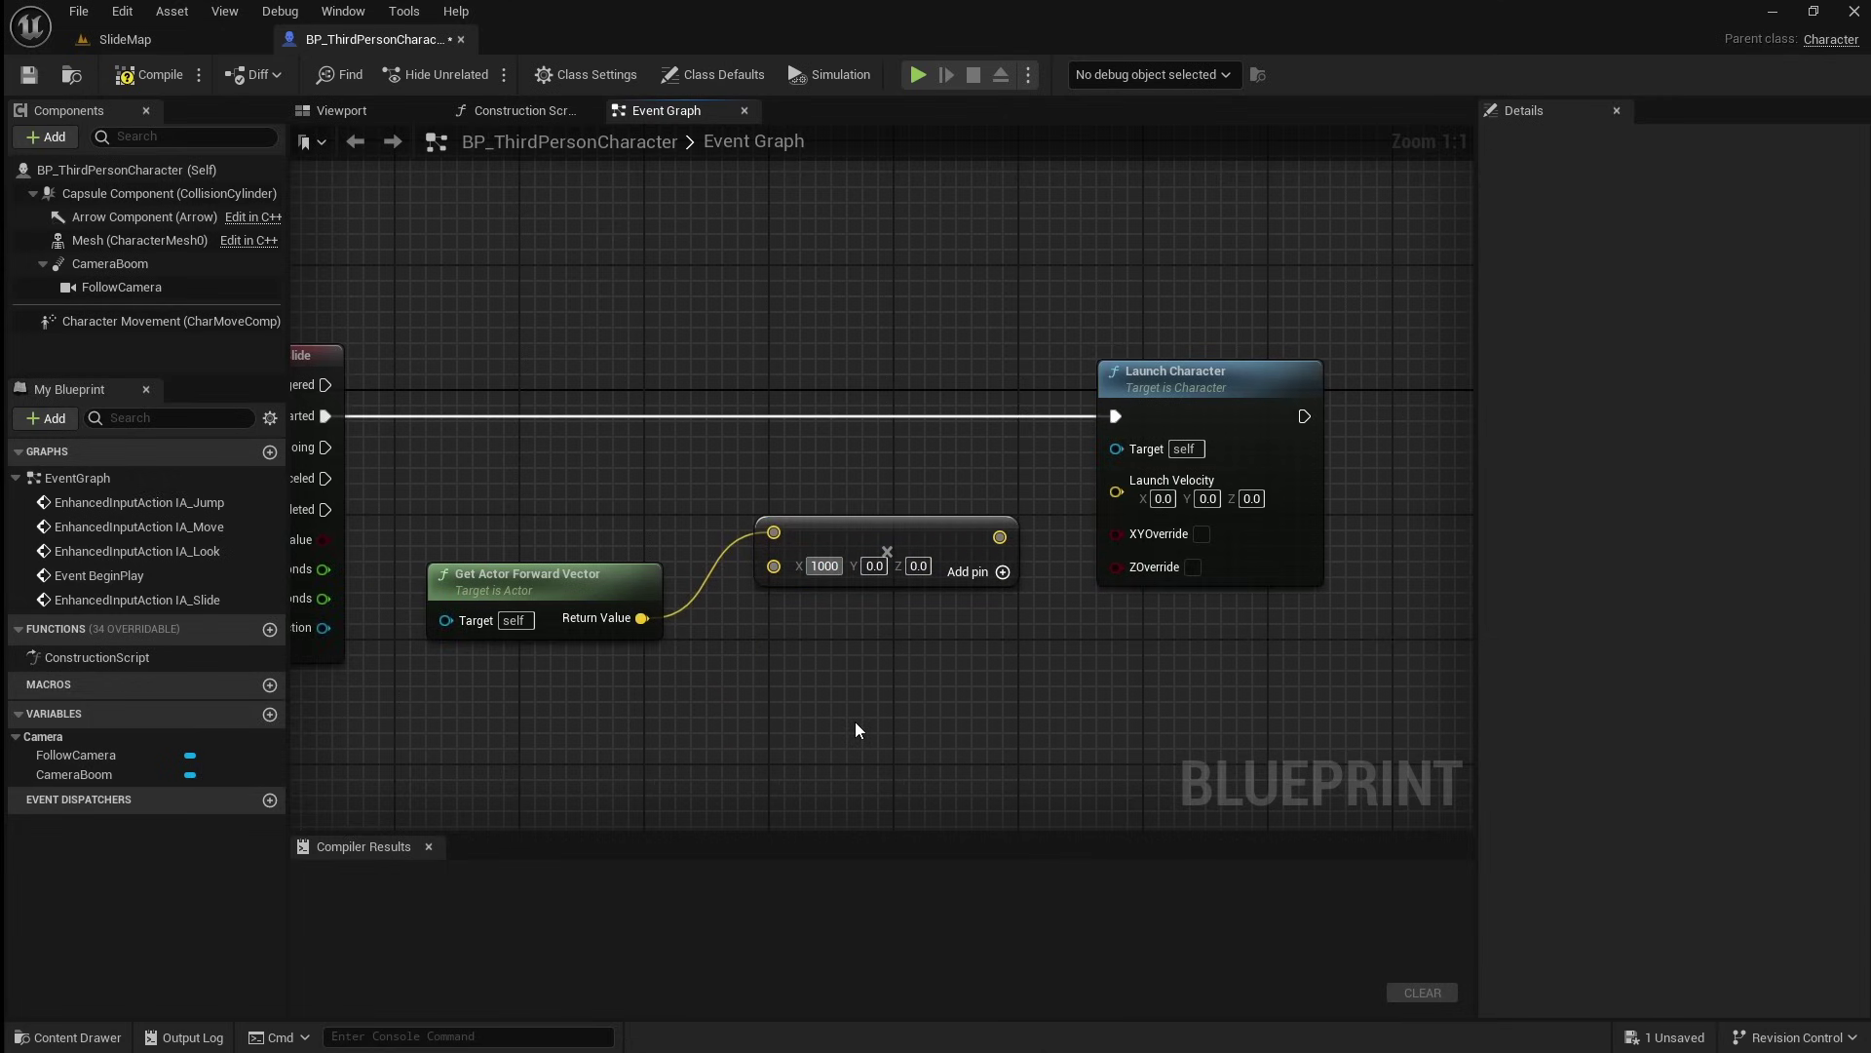
pyautogui.press('Return')
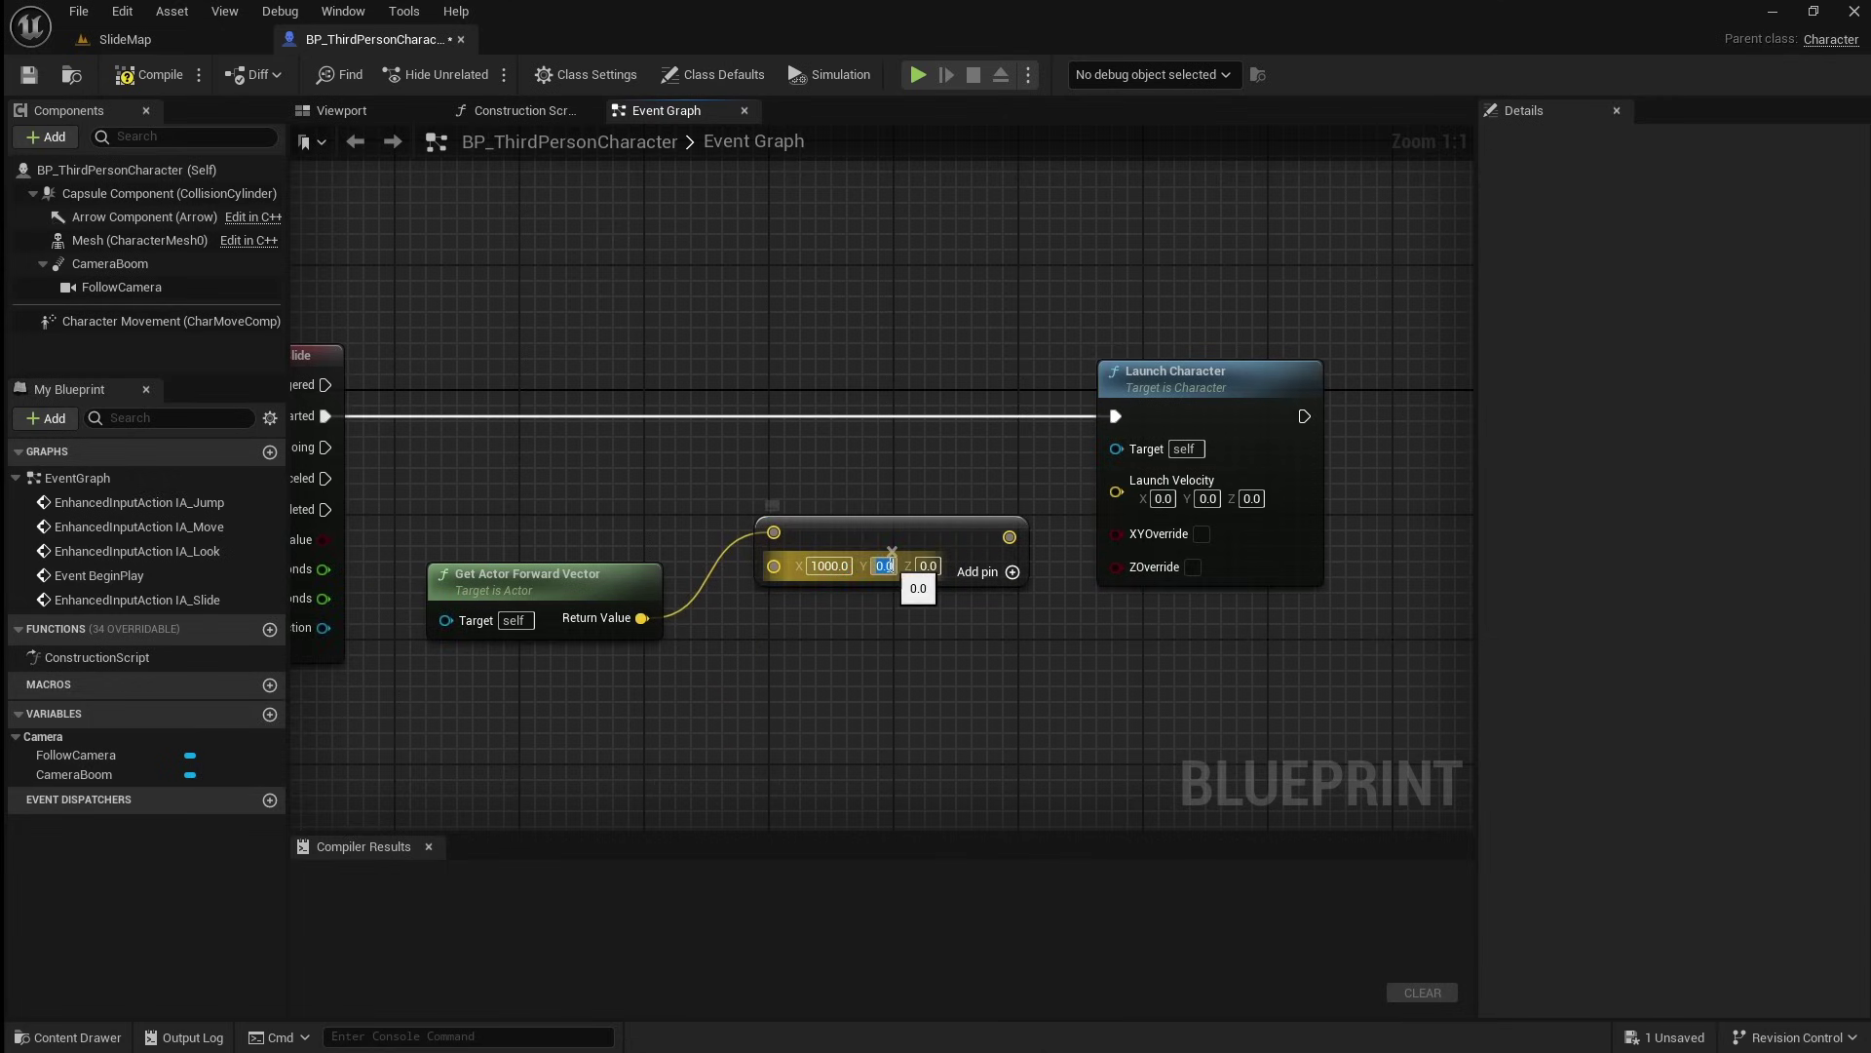
pyautogui.press('Tab')
pyautogui.write('1000')
pyautogui.press('Return')
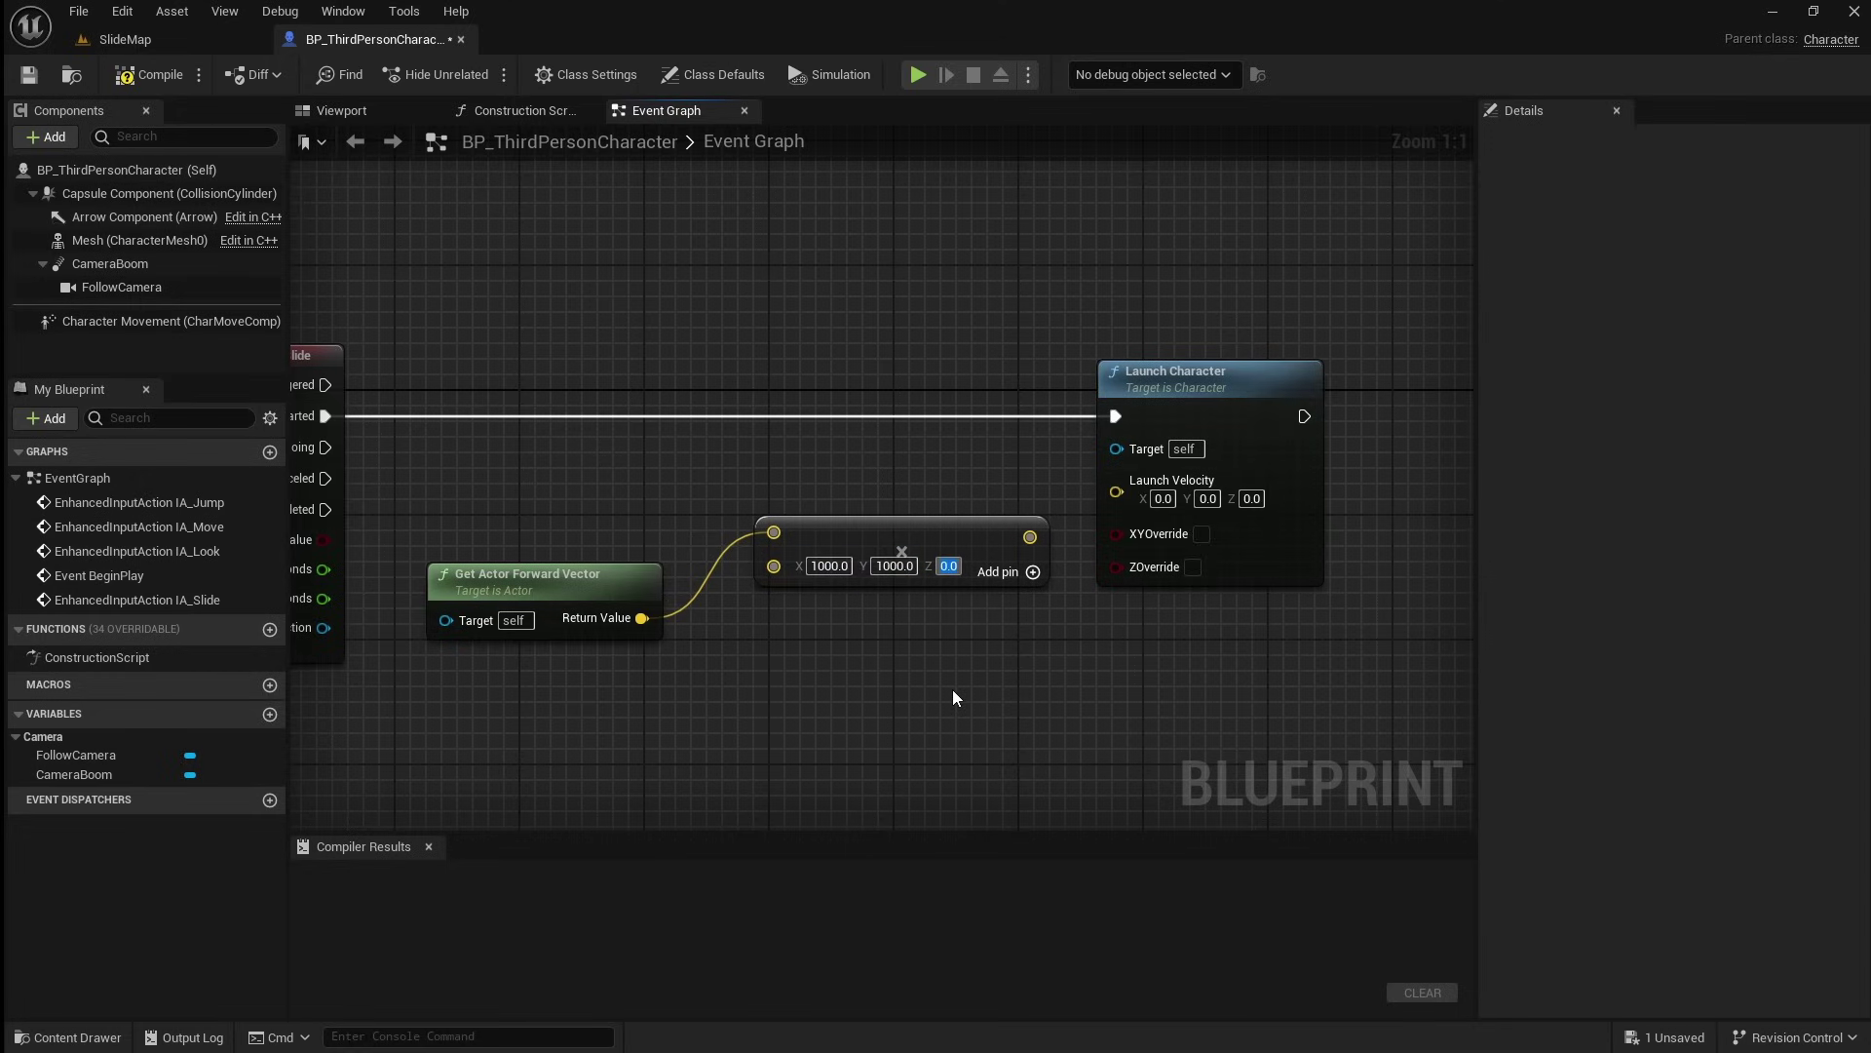
pyautogui.write('-250')
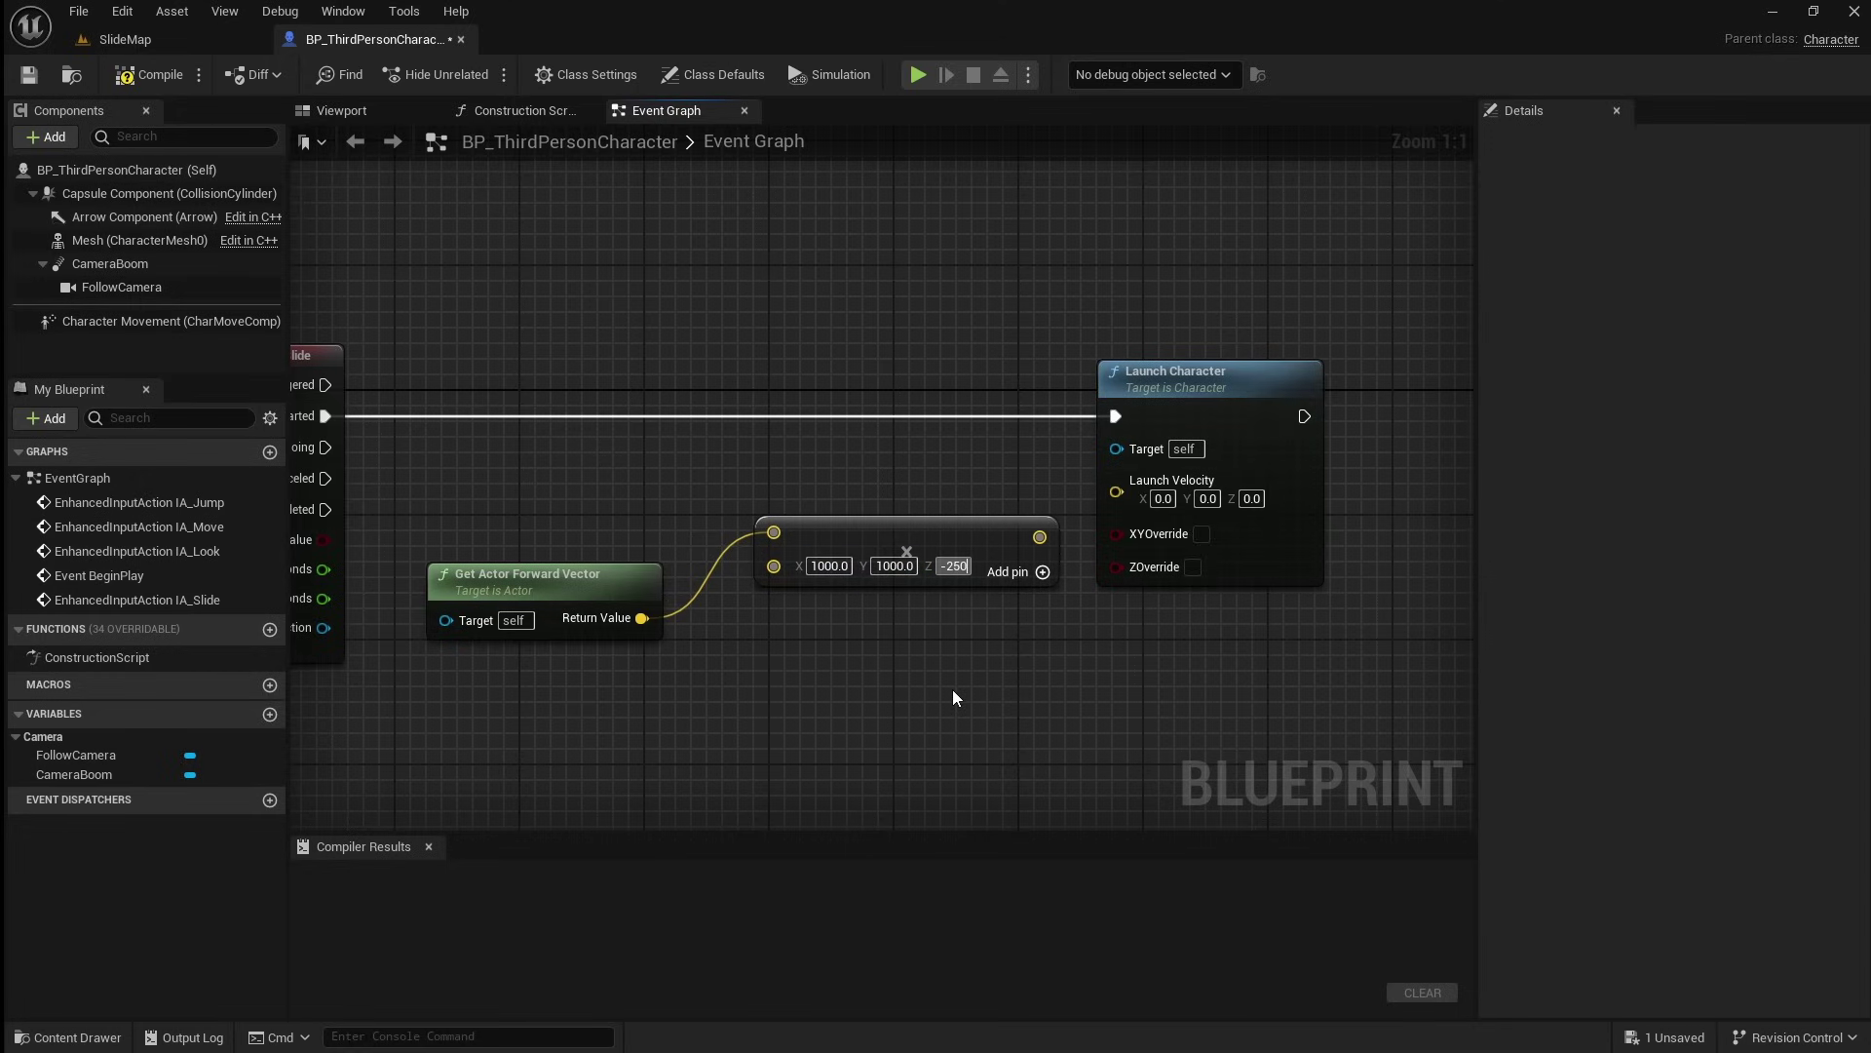
pyautogui.press('Return')
# - Feed the scaled vector into Launch Velocity and compile the blueprint
pyautogui.moveTo(952, 688); pyautogui.dragTo(762, 669, button='right')
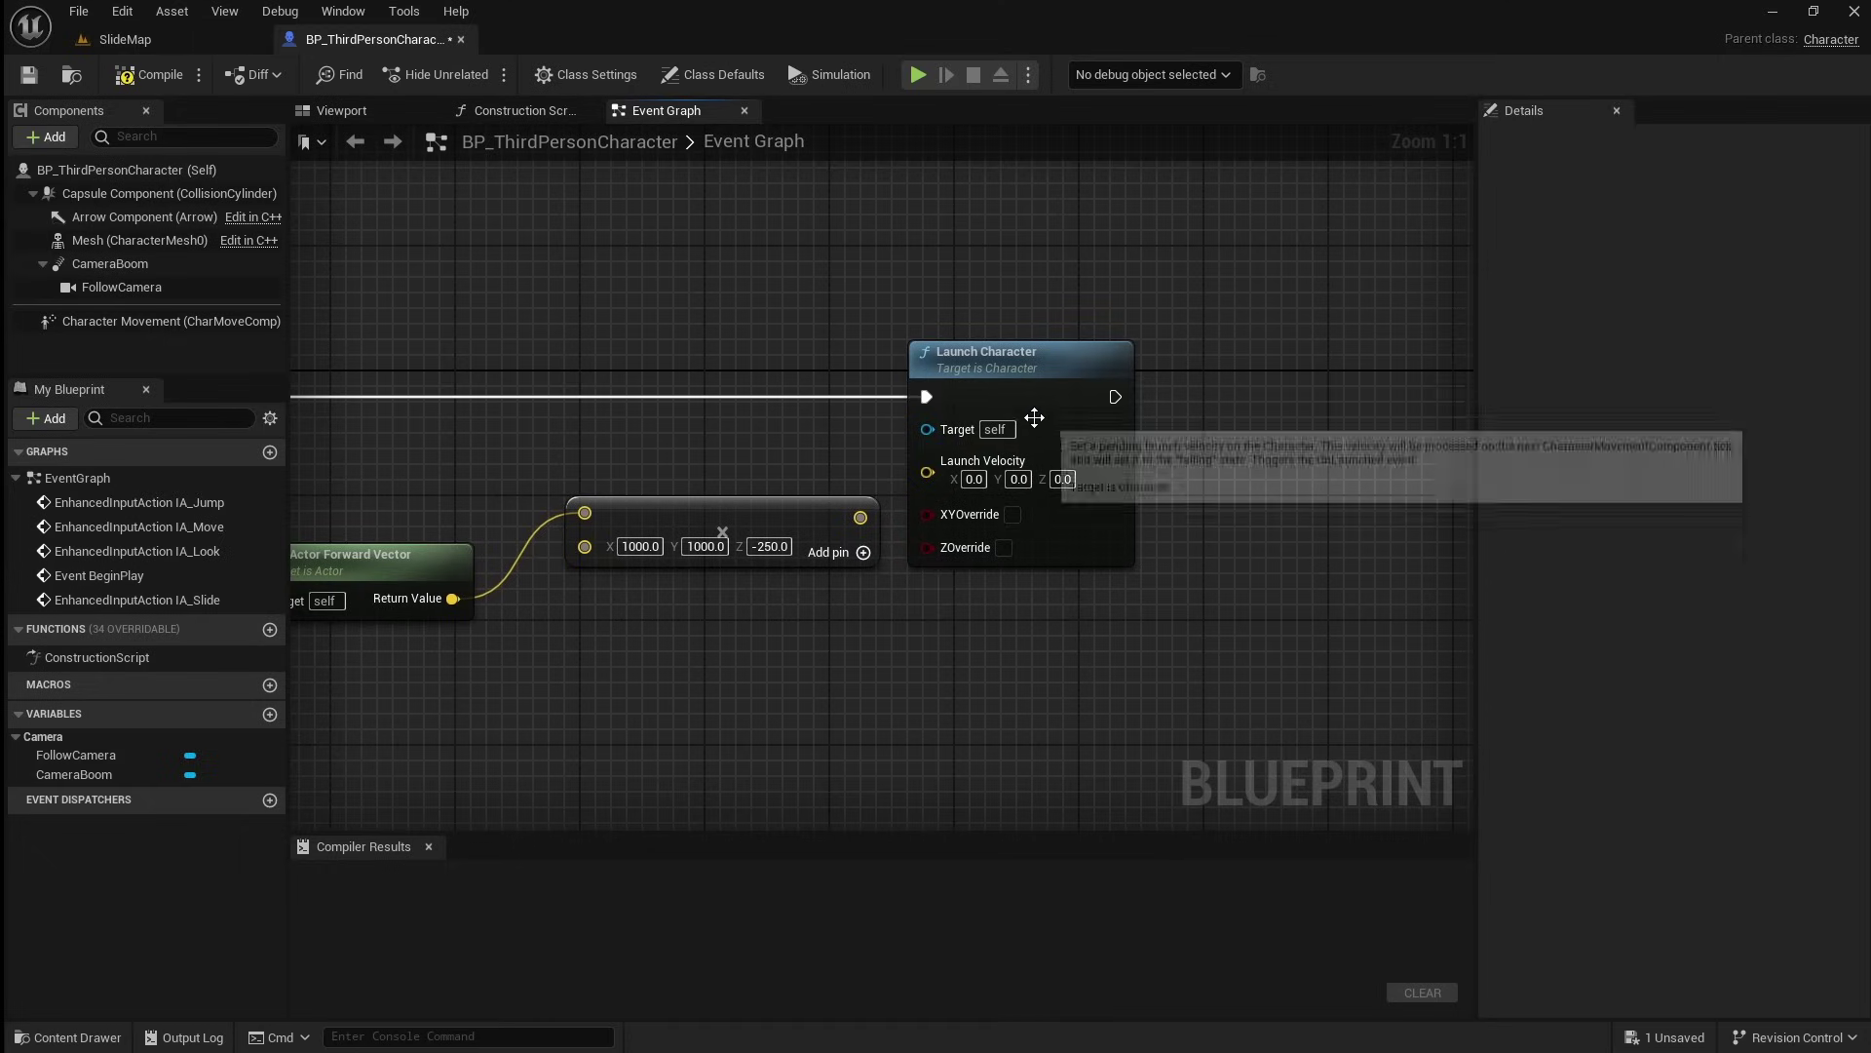
pyautogui.moveTo(1015, 386); pyautogui.dragTo(1139, 382)
pyautogui.moveTo(860, 529); pyautogui.dragTo(1066, 472)
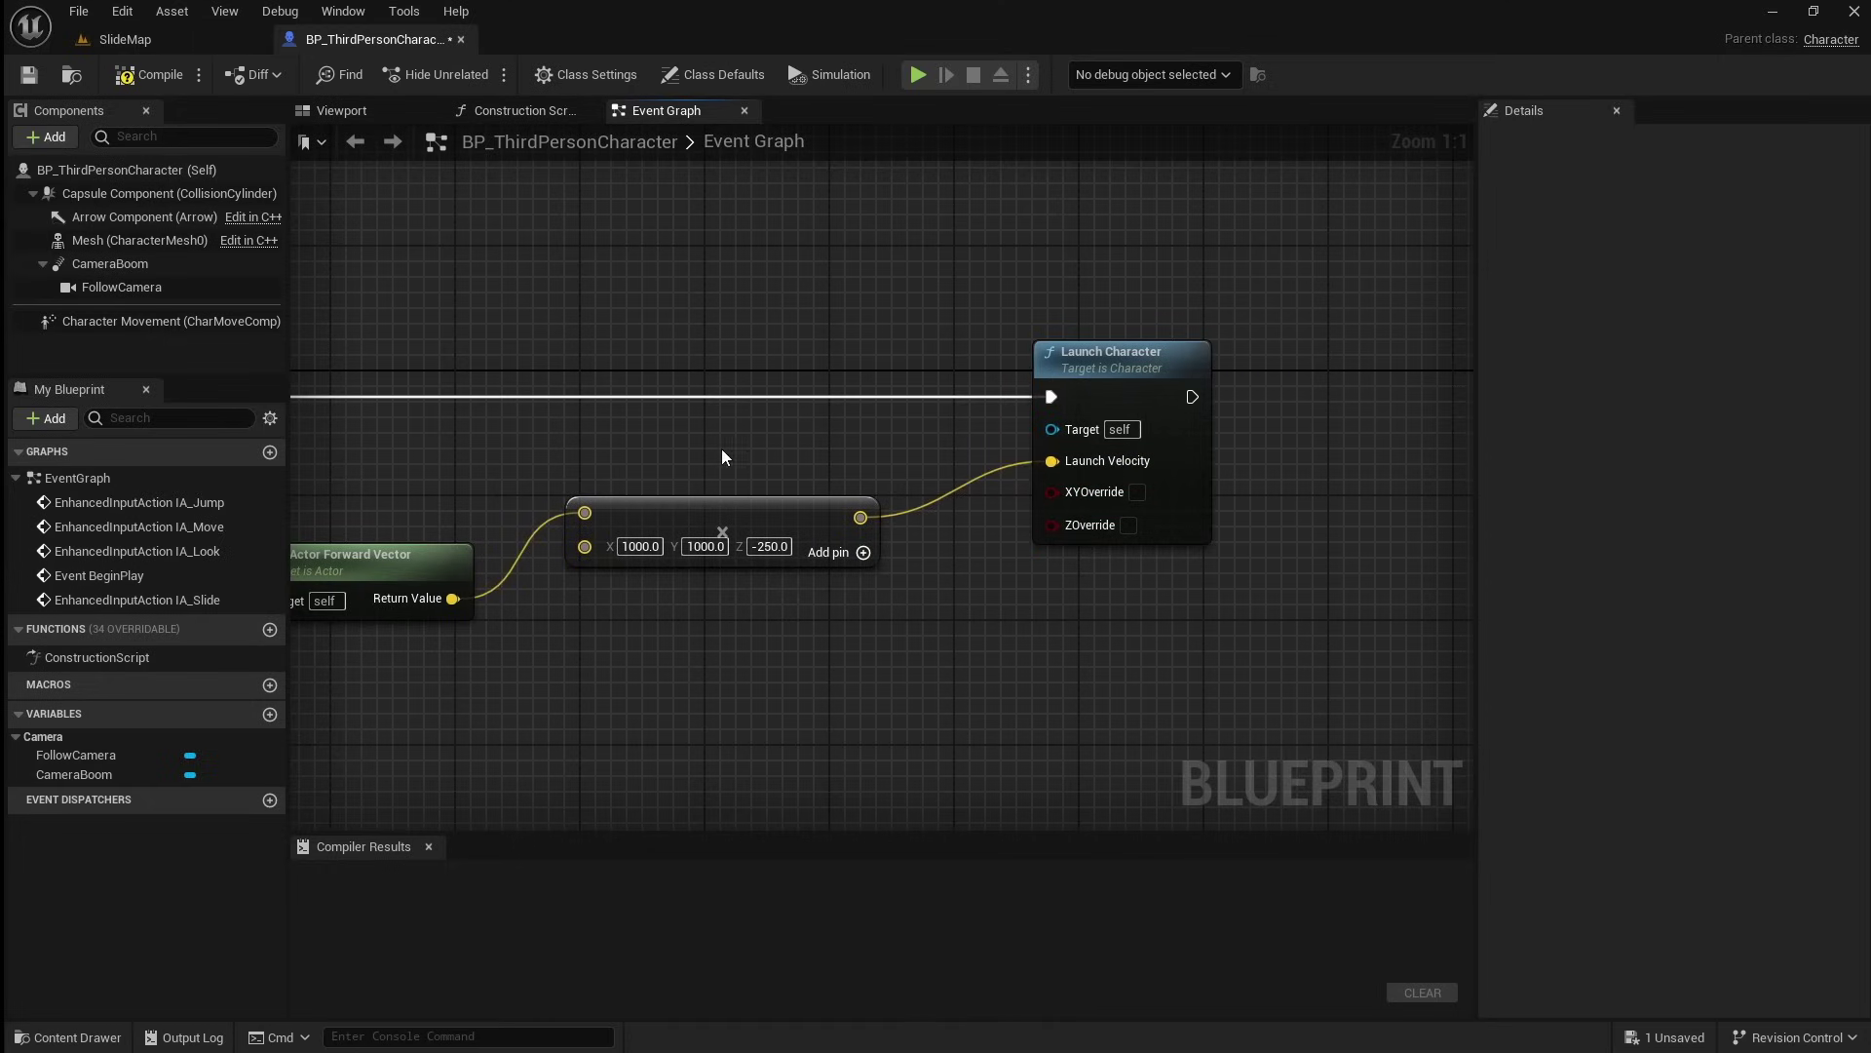
pyautogui.click(149, 74)
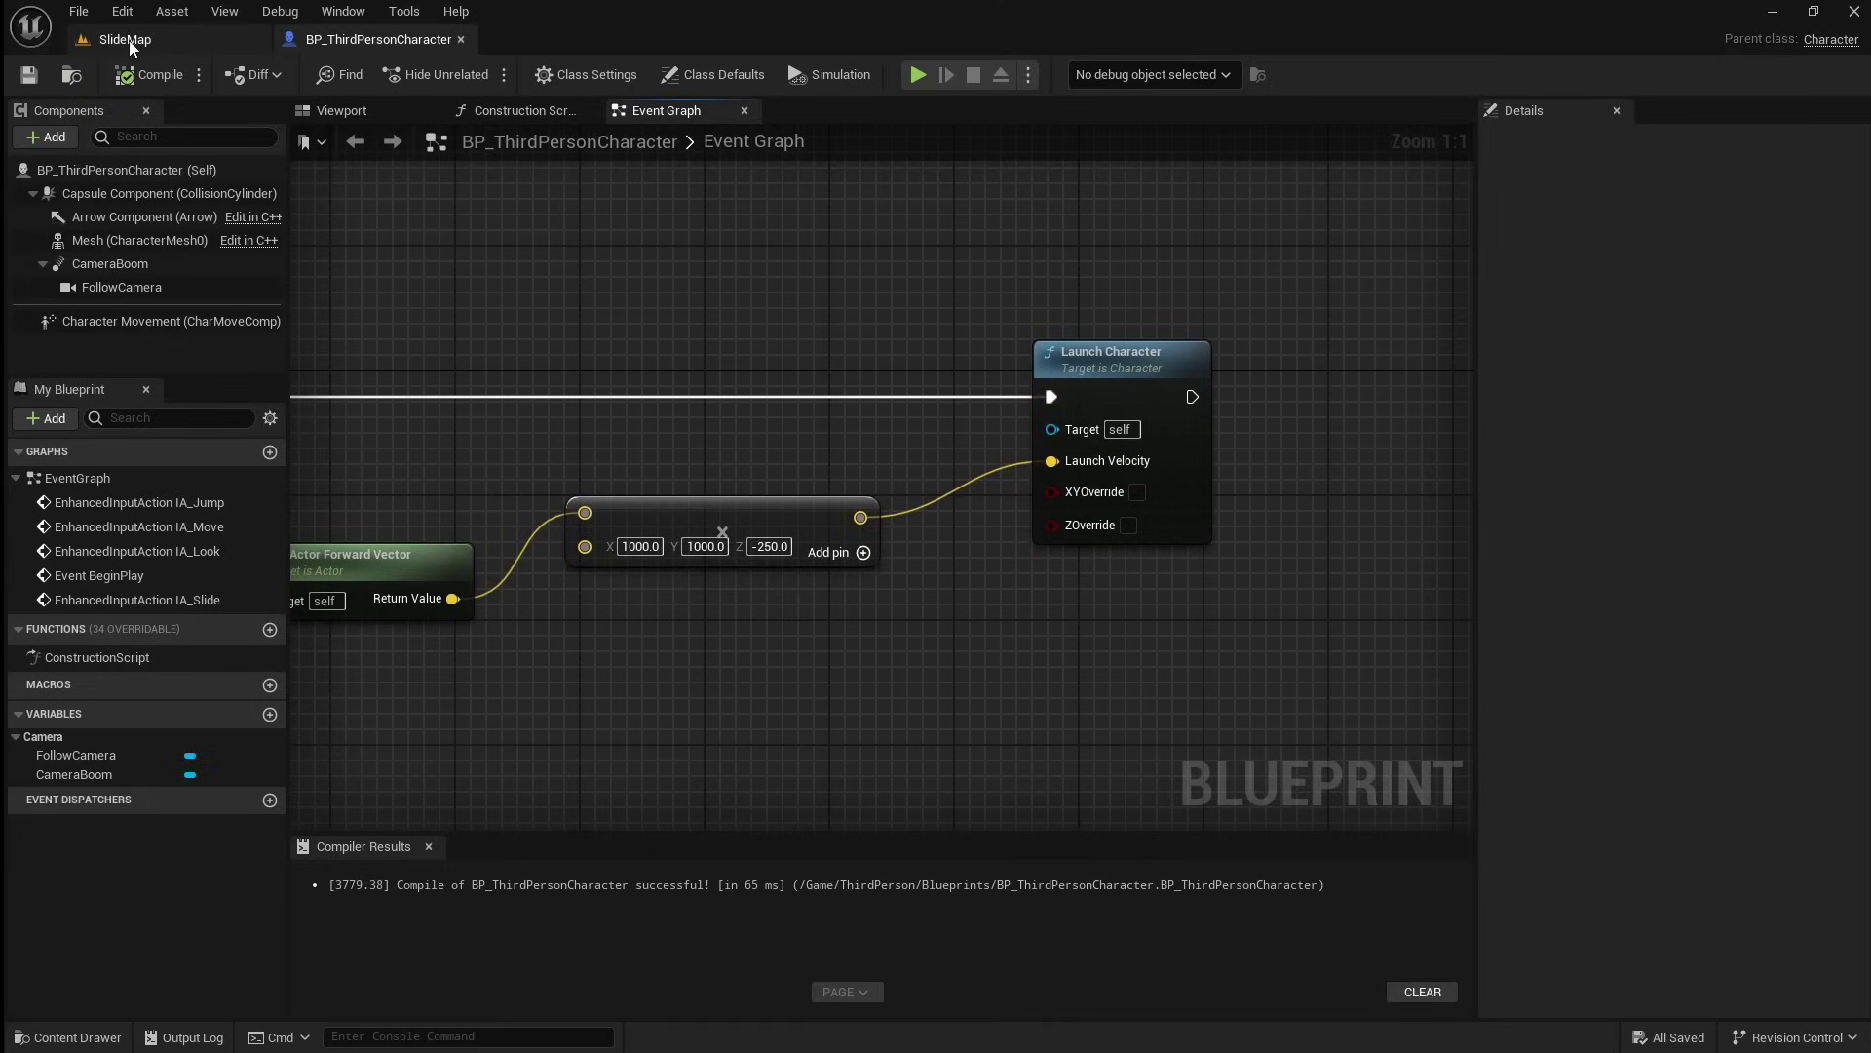
# - Play-test SlideMap, running the character forward with W, then stop with Esc
pyautogui.click(182, 41)
pyautogui.click(478, 74)
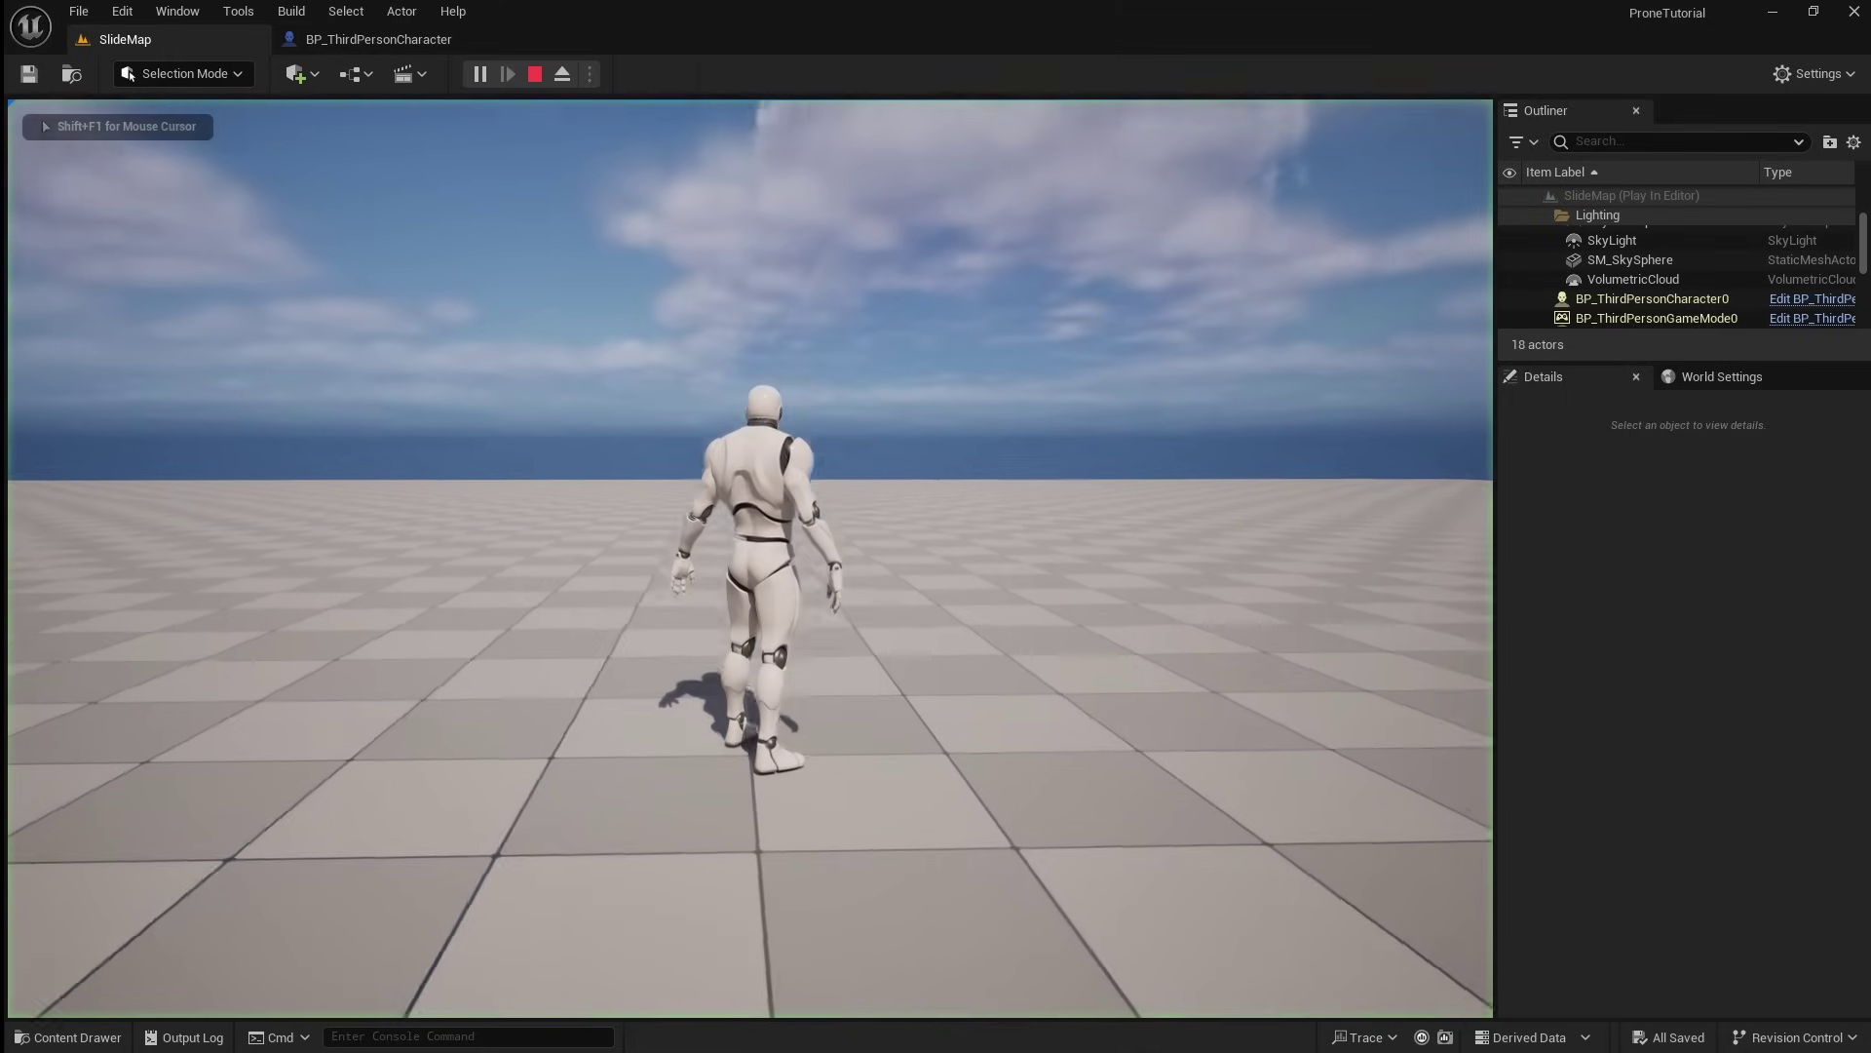
pyautogui.press('w')
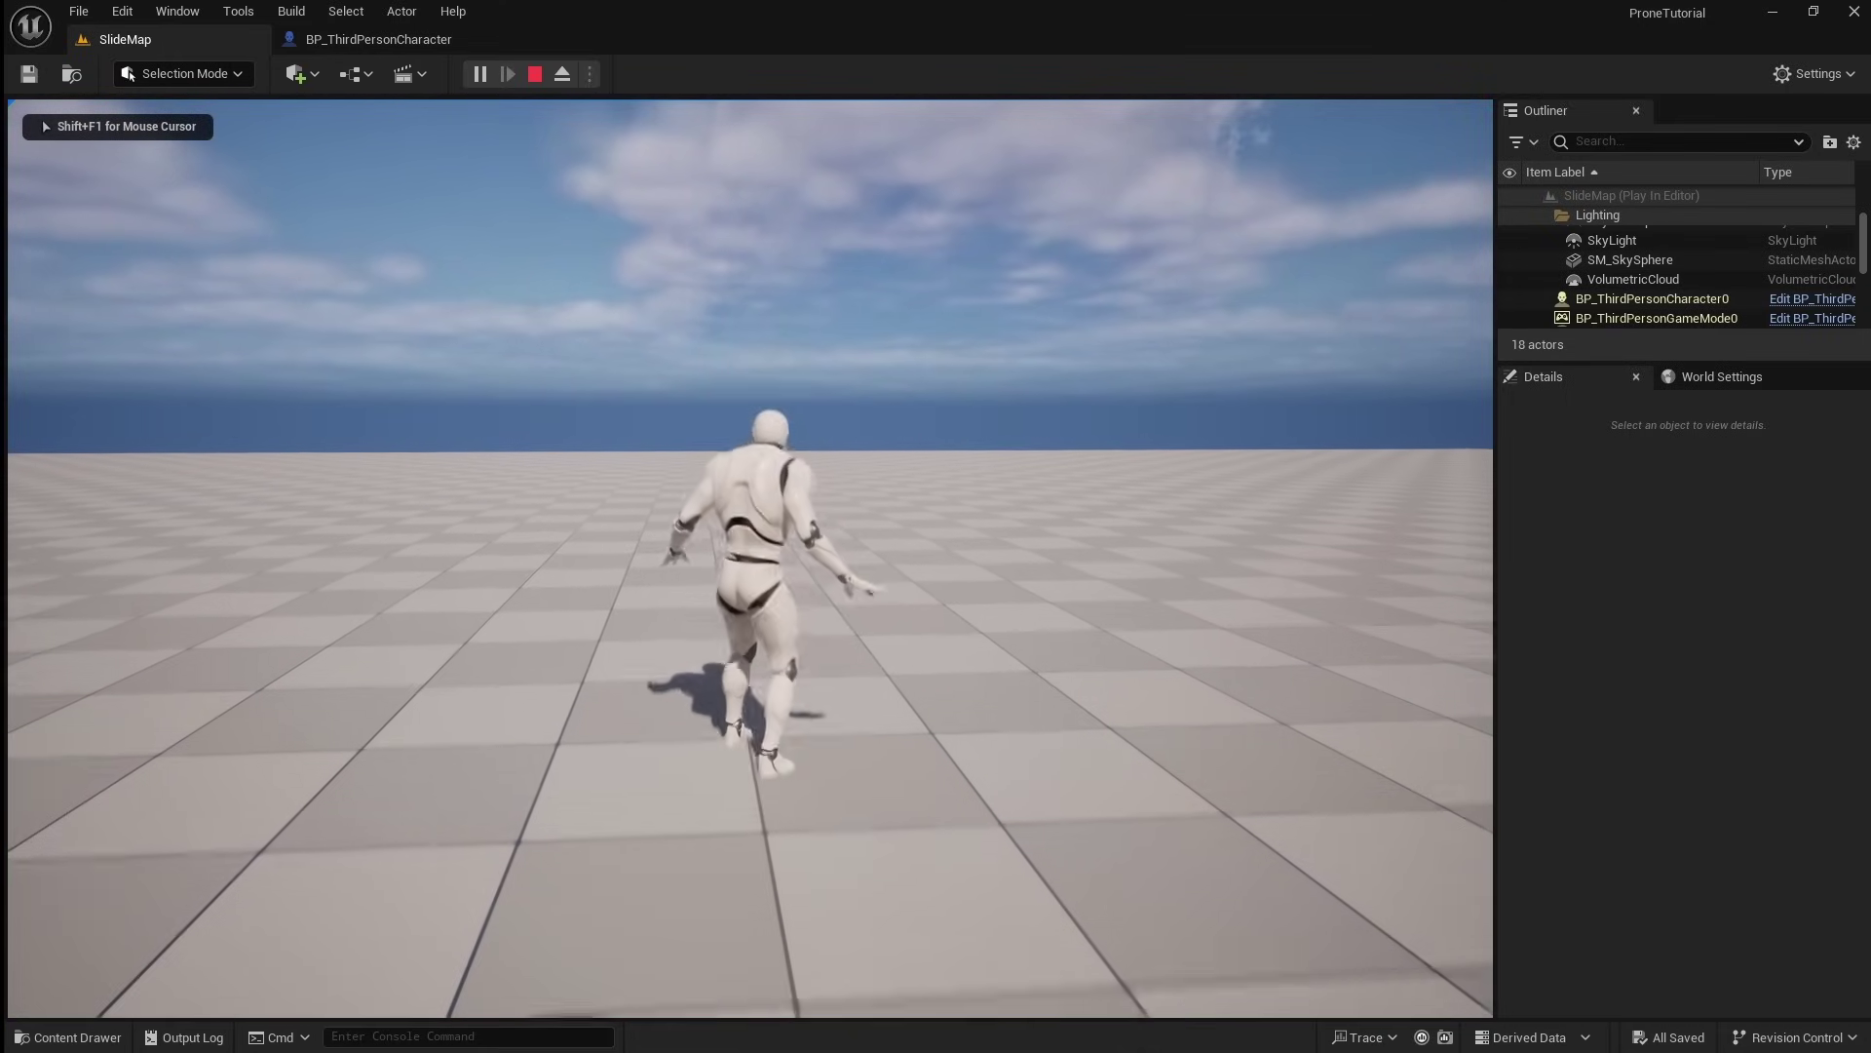
pyautogui.press('w')
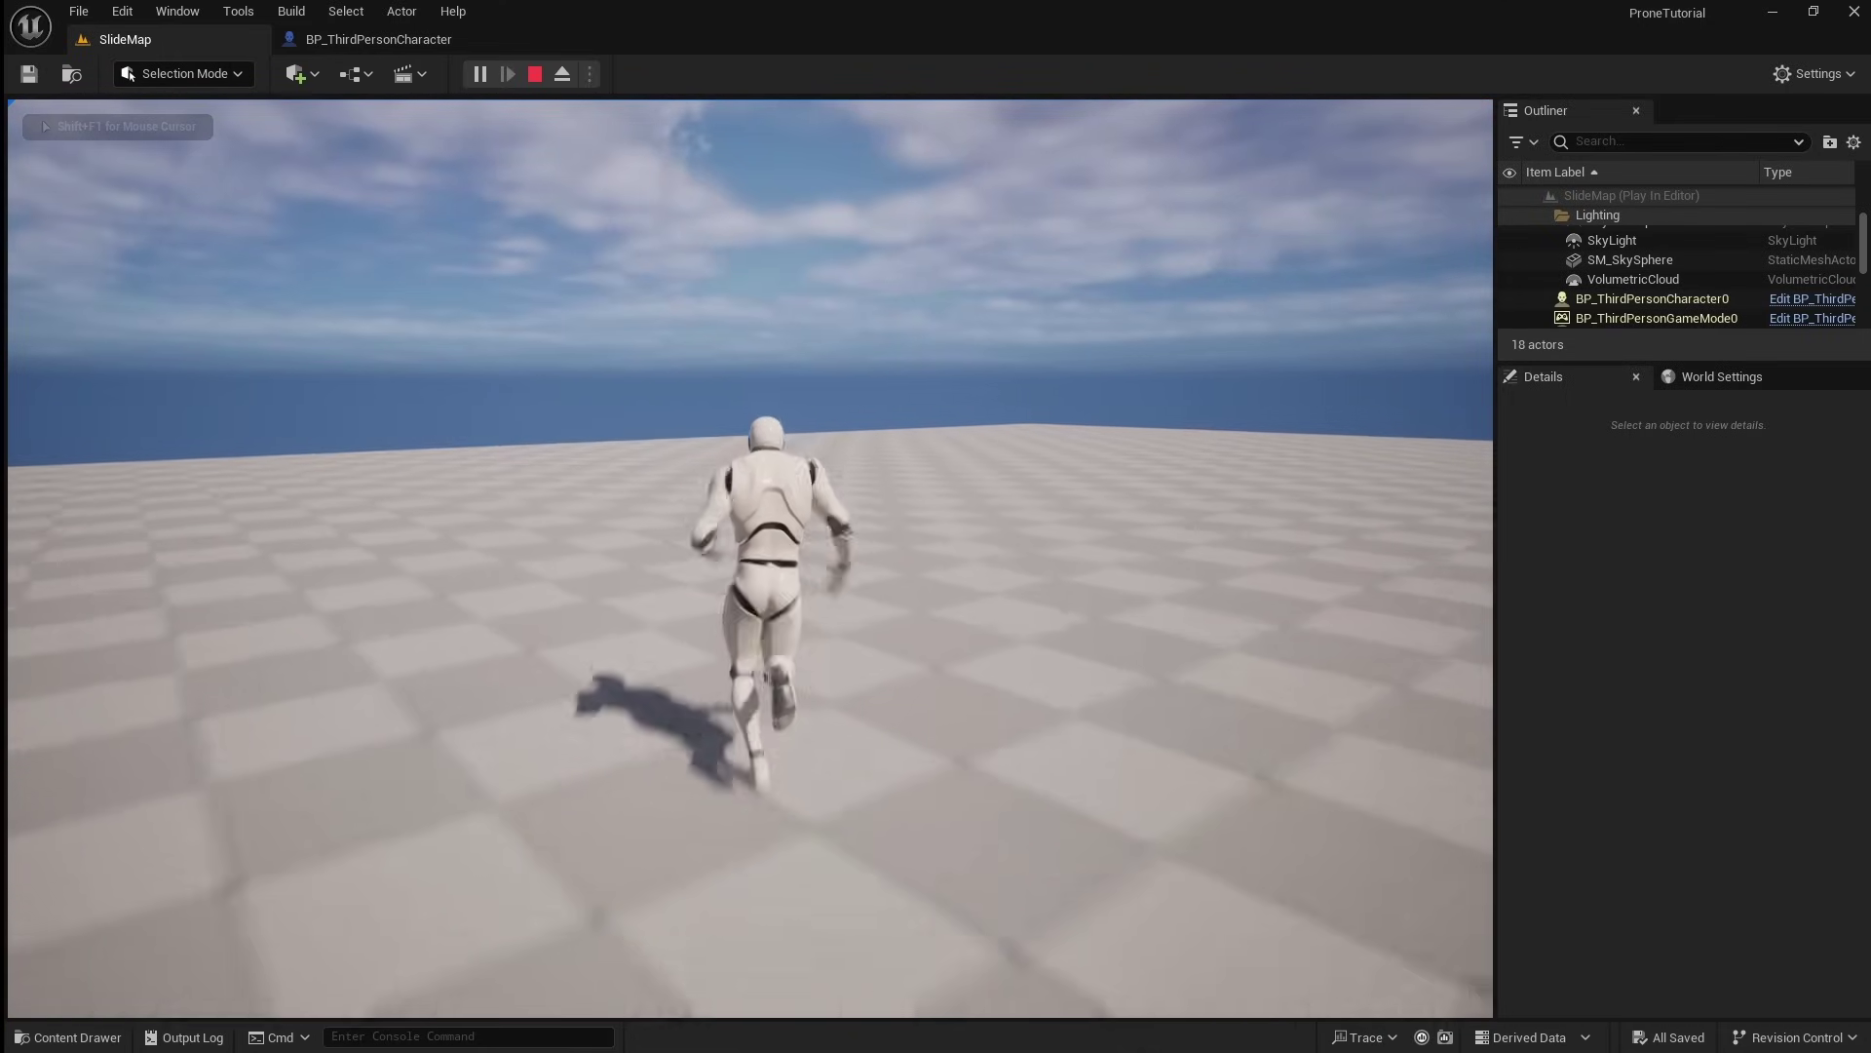
pyautogui.press('w')
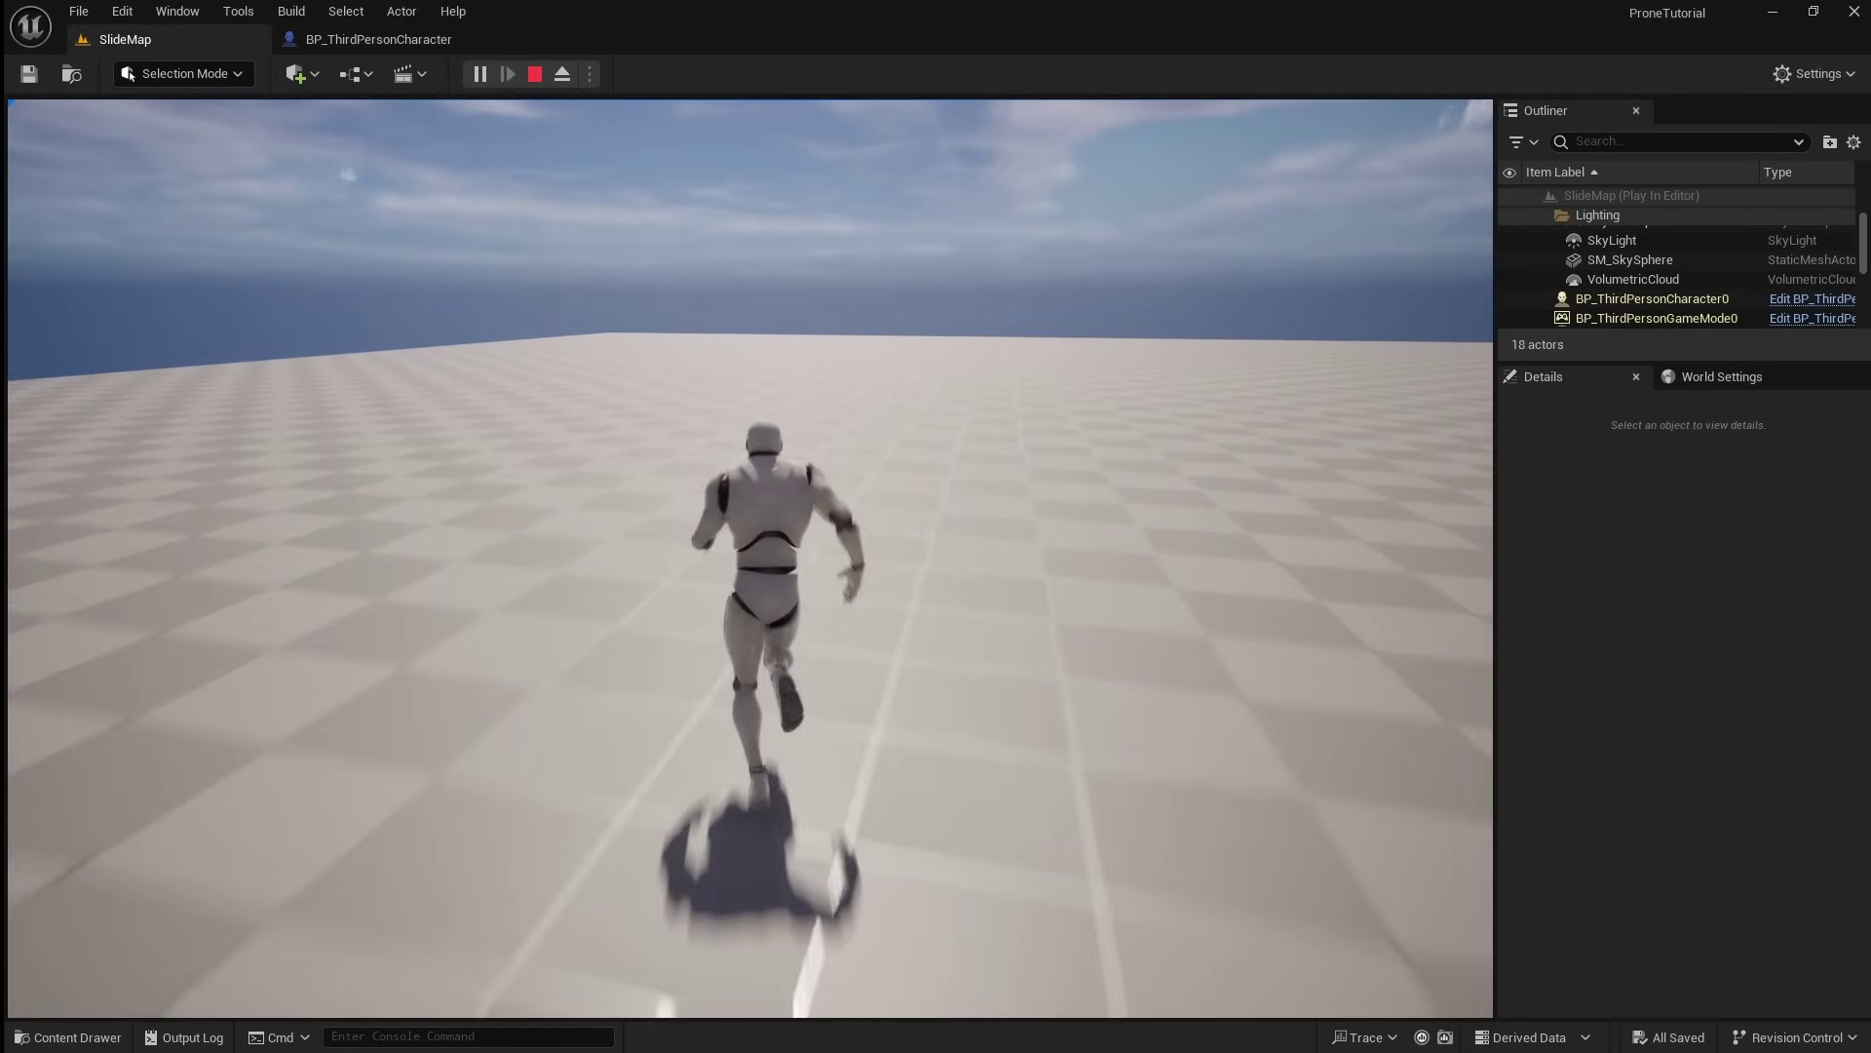
pyautogui.press('Escape')
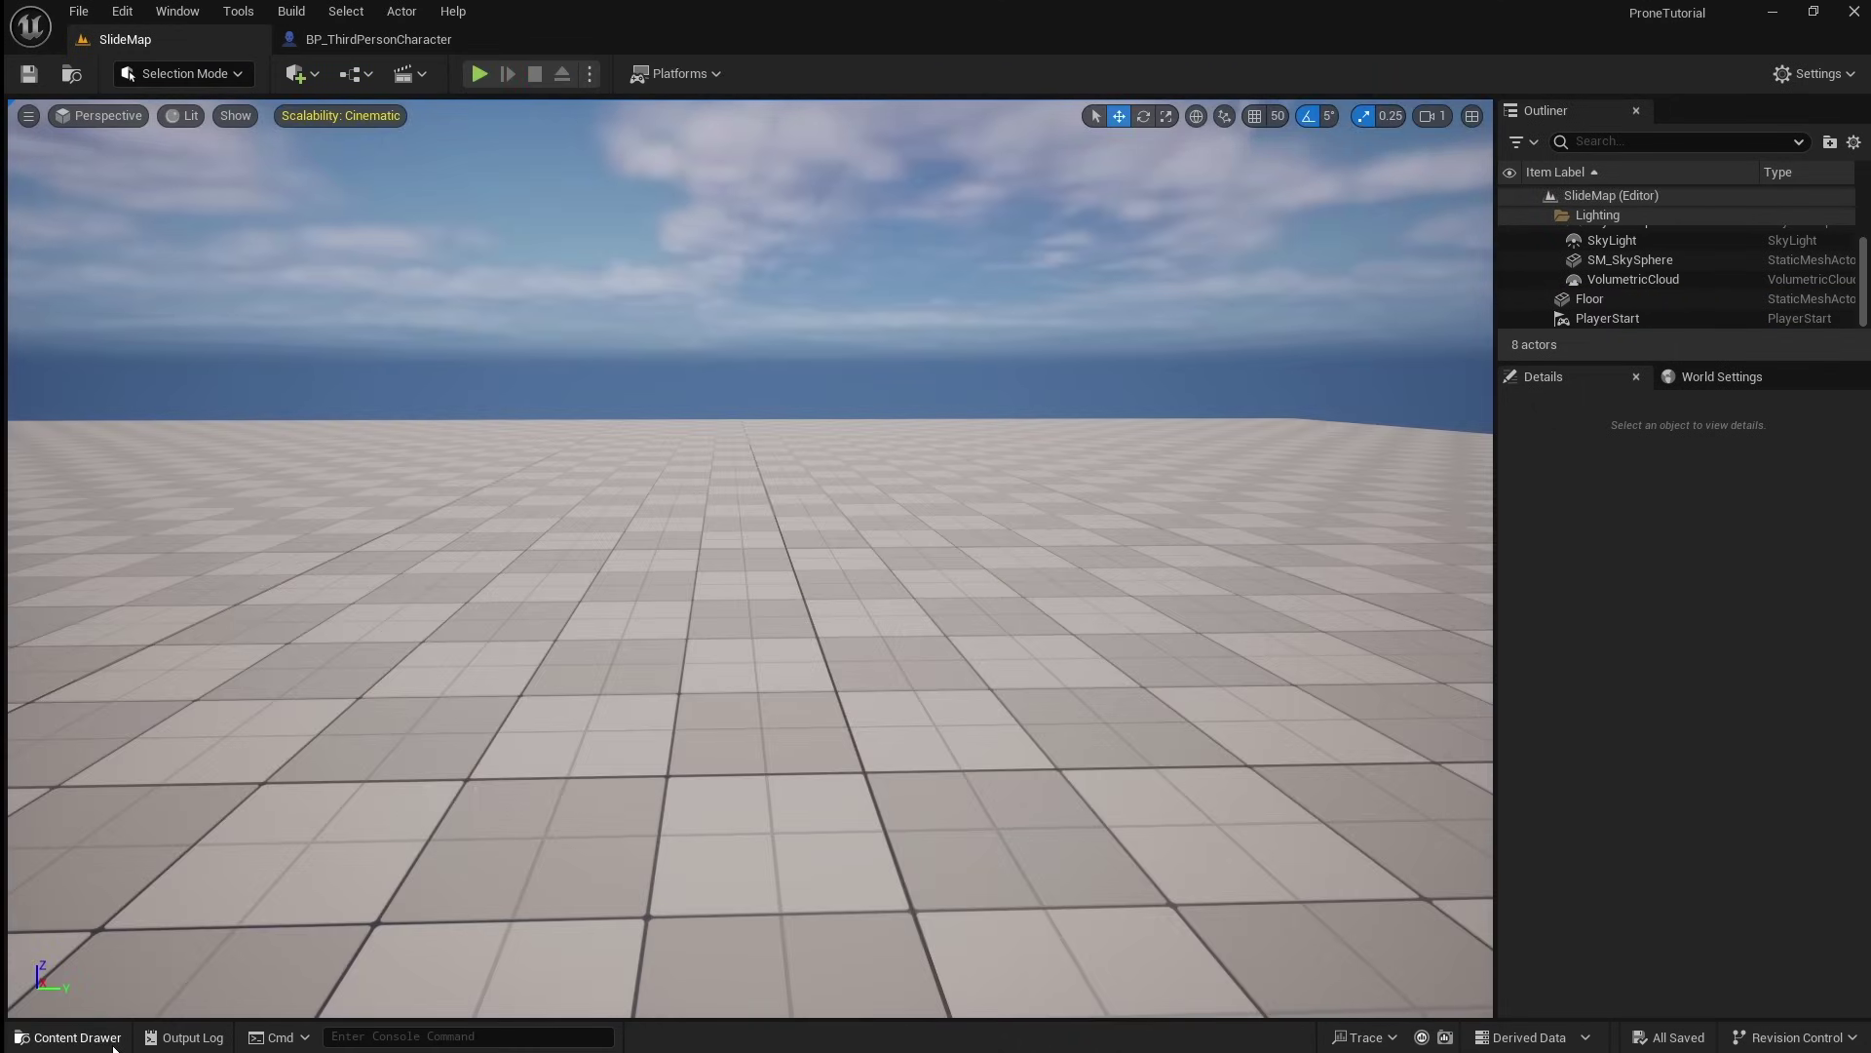
pyautogui.click(73, 1037)
# - In AS_Slide, enable Force Root Lock and disable EnableRootMotion, then save and close
pyautogui.click(104, 798)
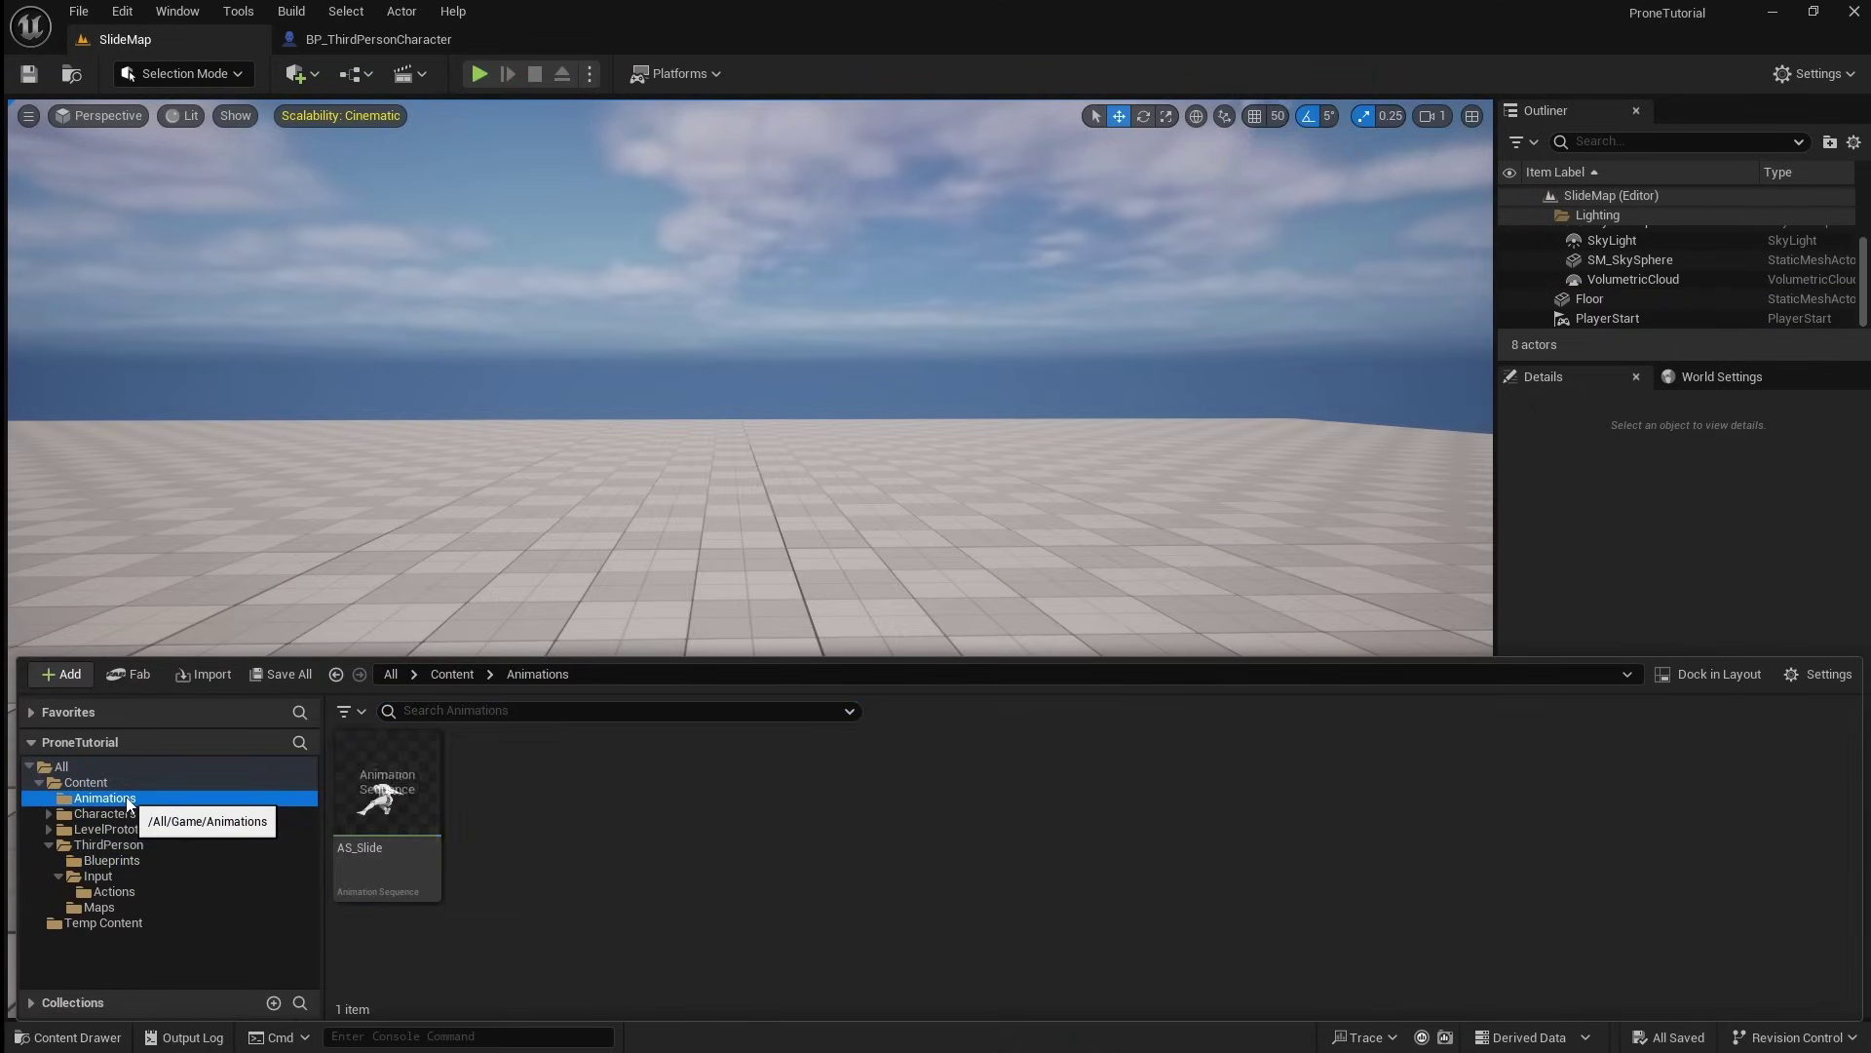
pyautogui.click(429, 809)
pyautogui.doubleClick(435, 810)
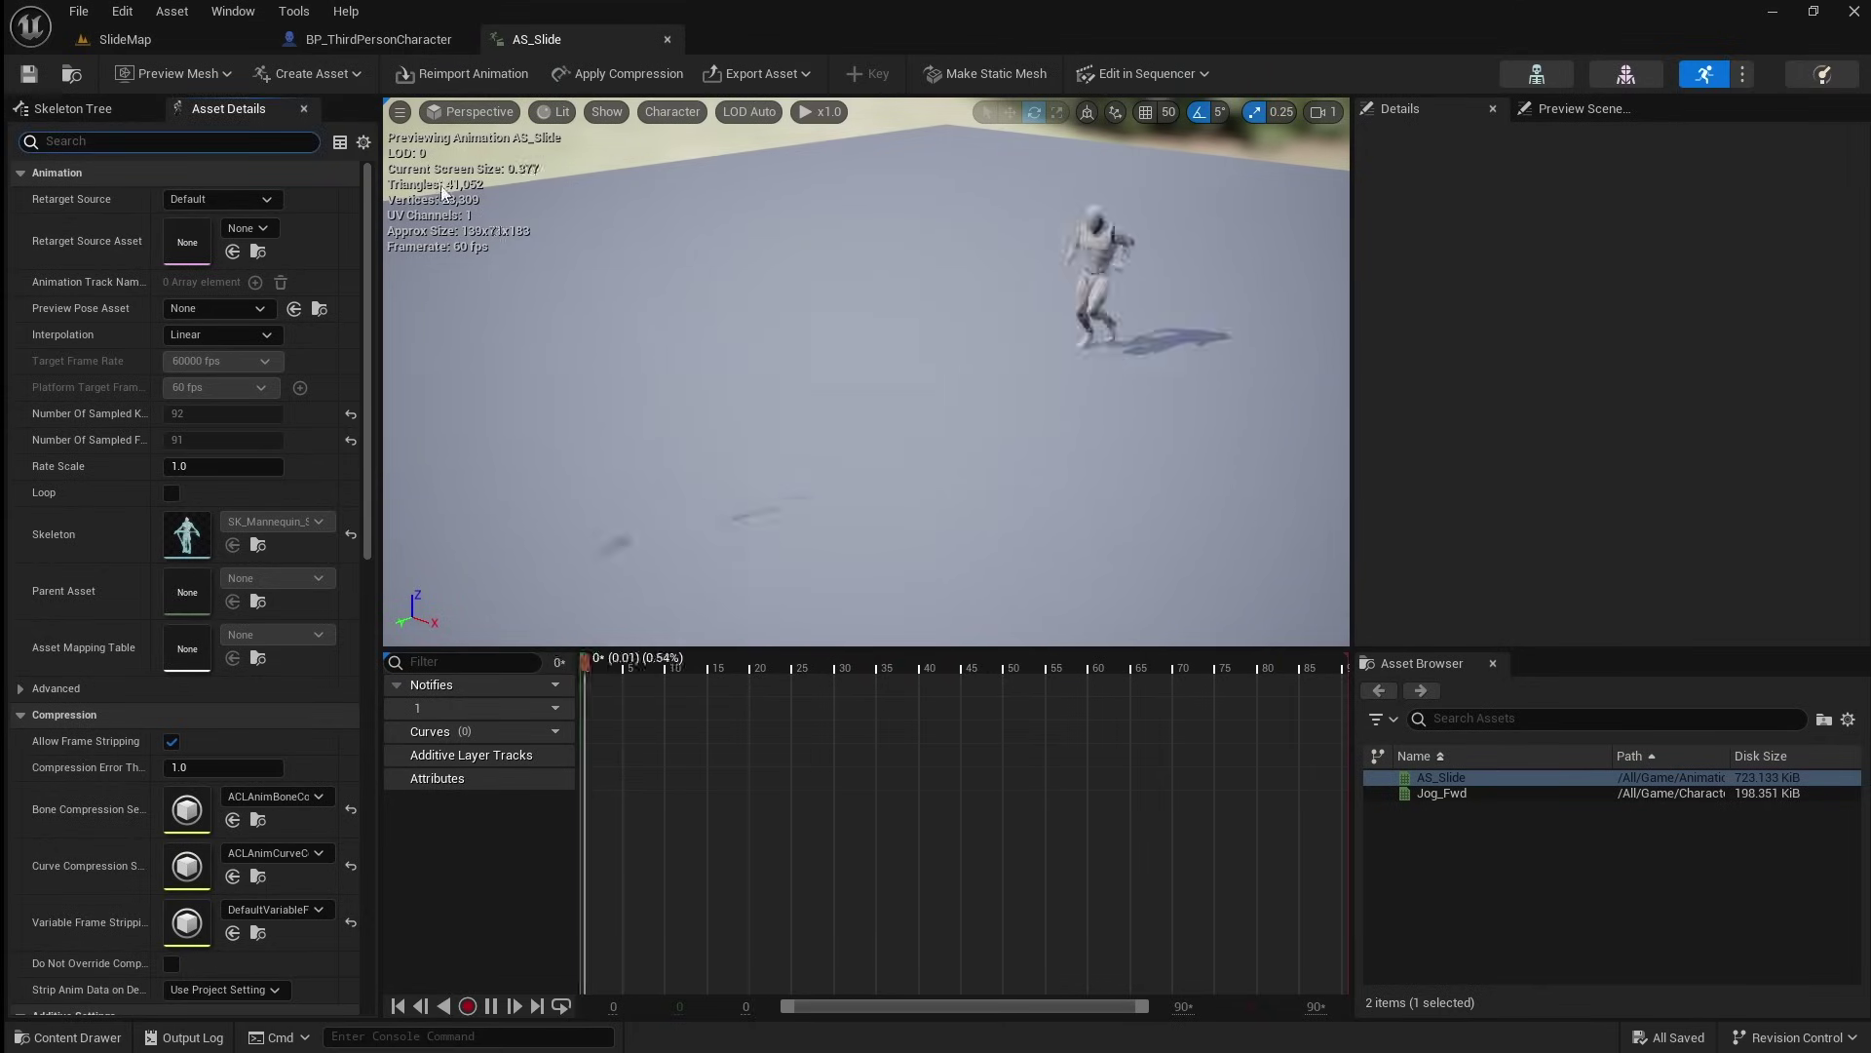
pyautogui.write('root')
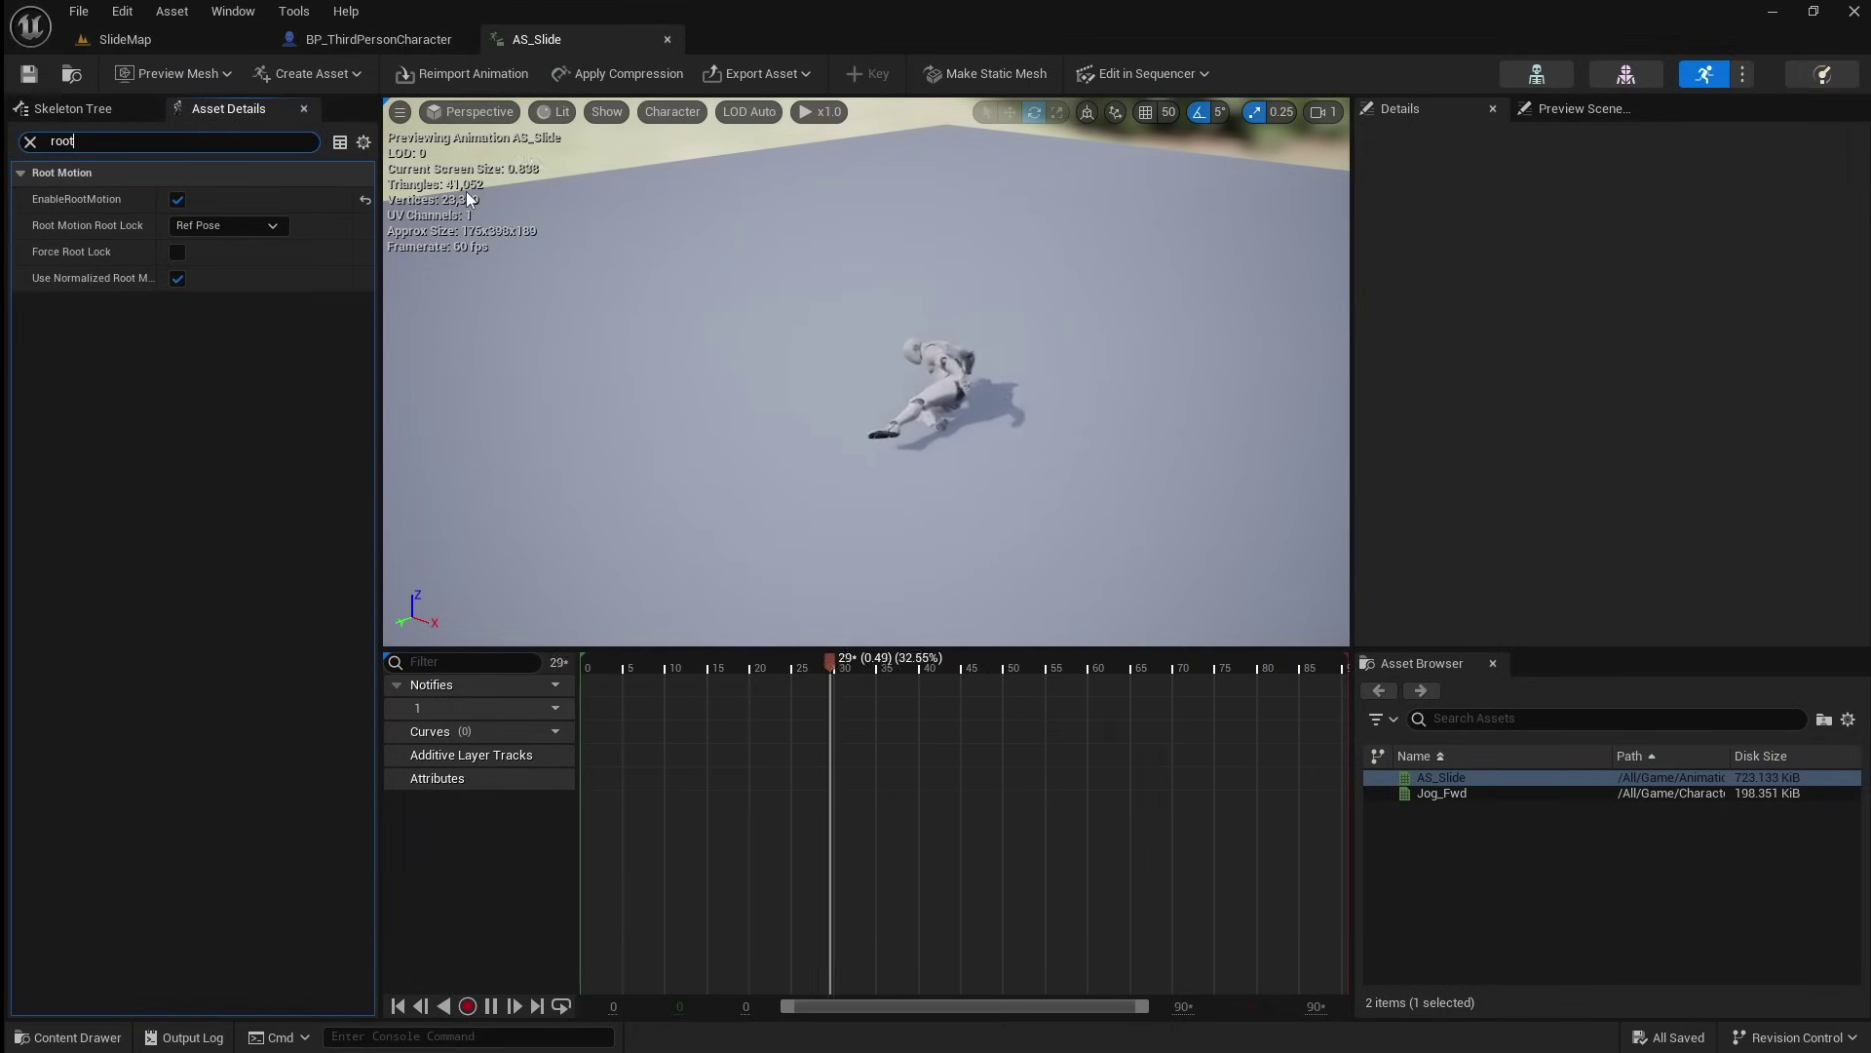
pyautogui.click(177, 252)
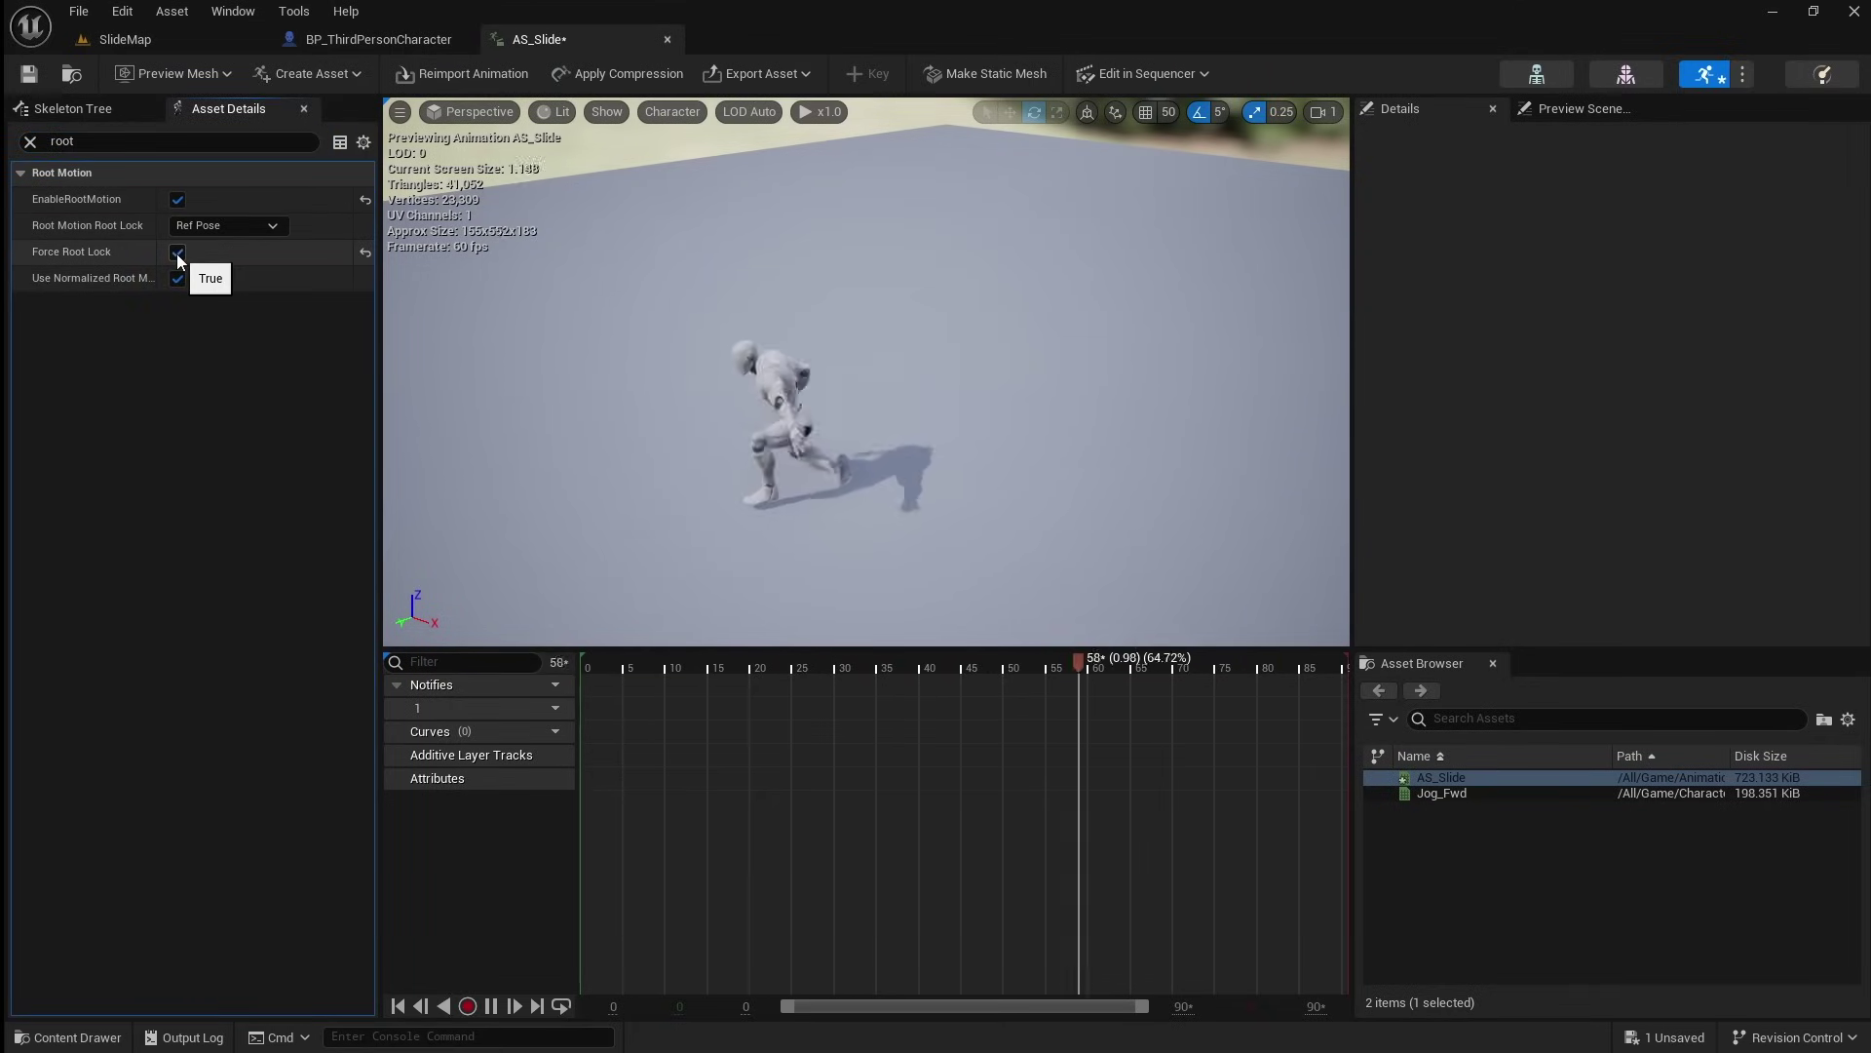
pyautogui.click(178, 200)
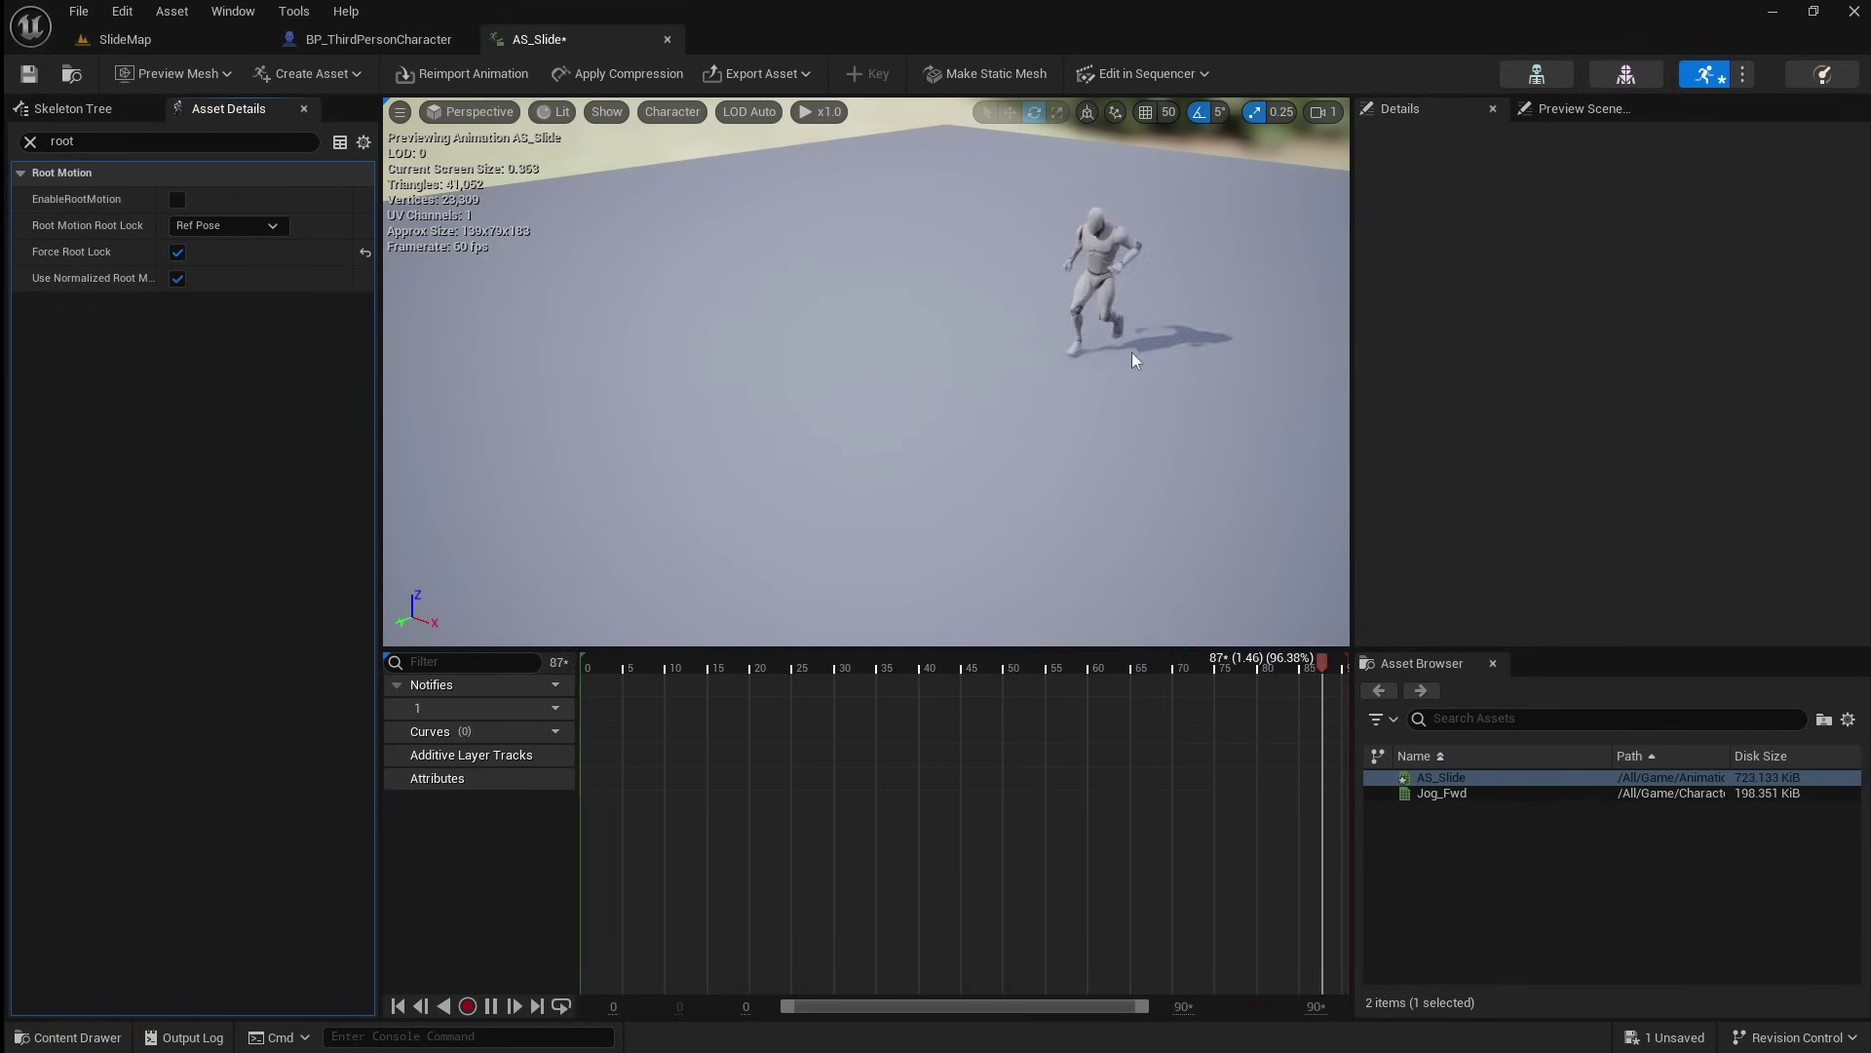
pyautogui.moveTo(1154, 357); pyautogui.dragTo(1154, 357)
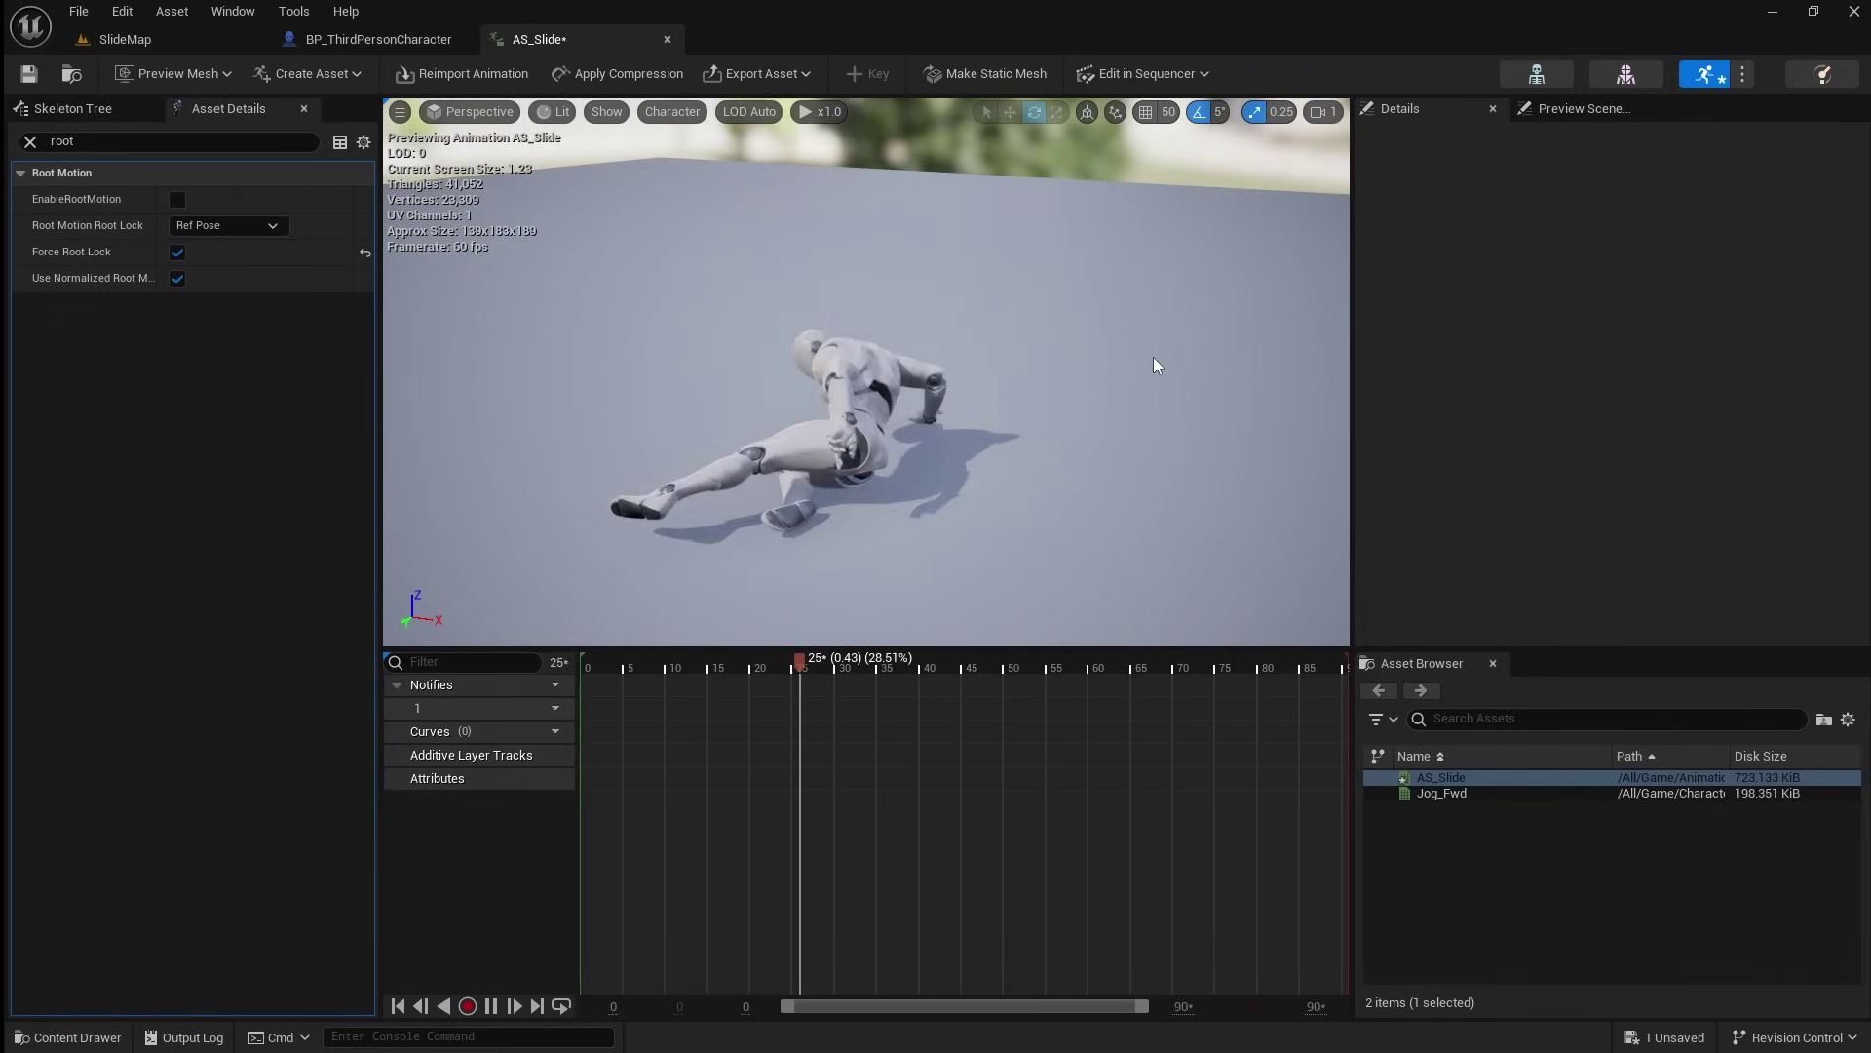
pyautogui.click(28, 73)
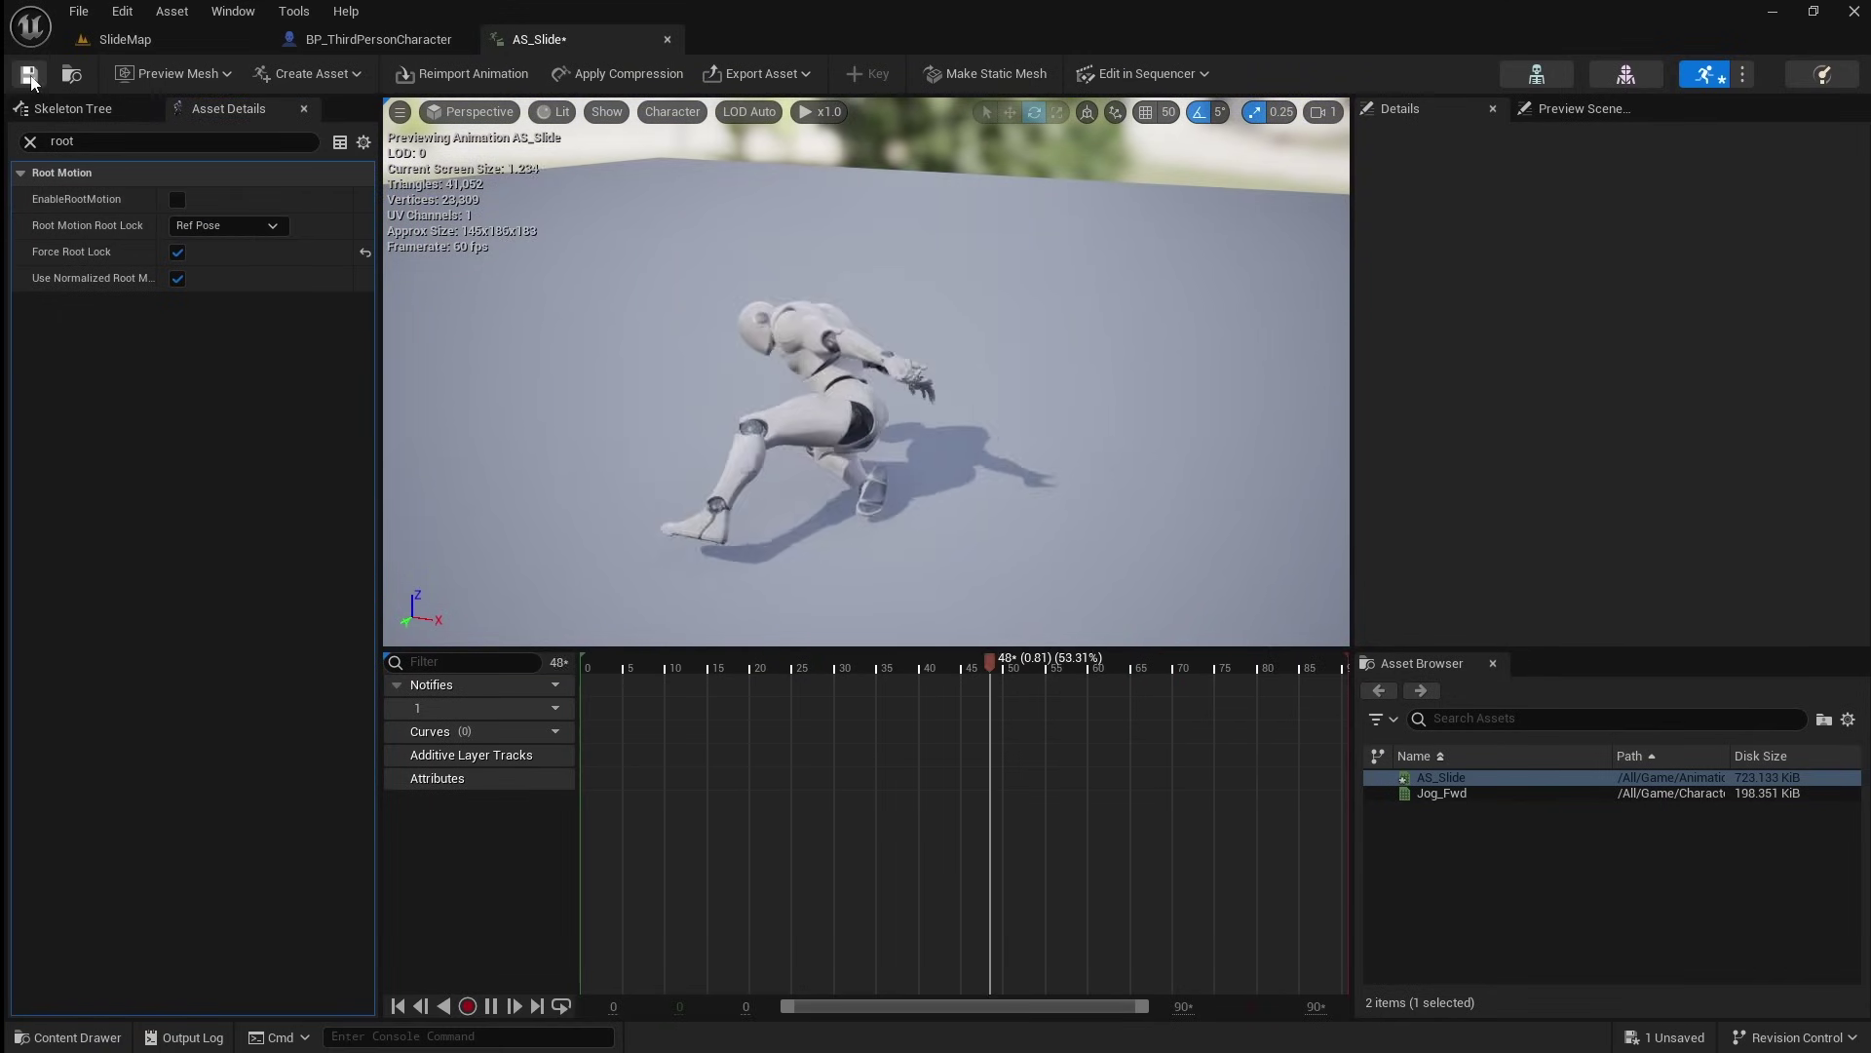
pyautogui.click(668, 40)
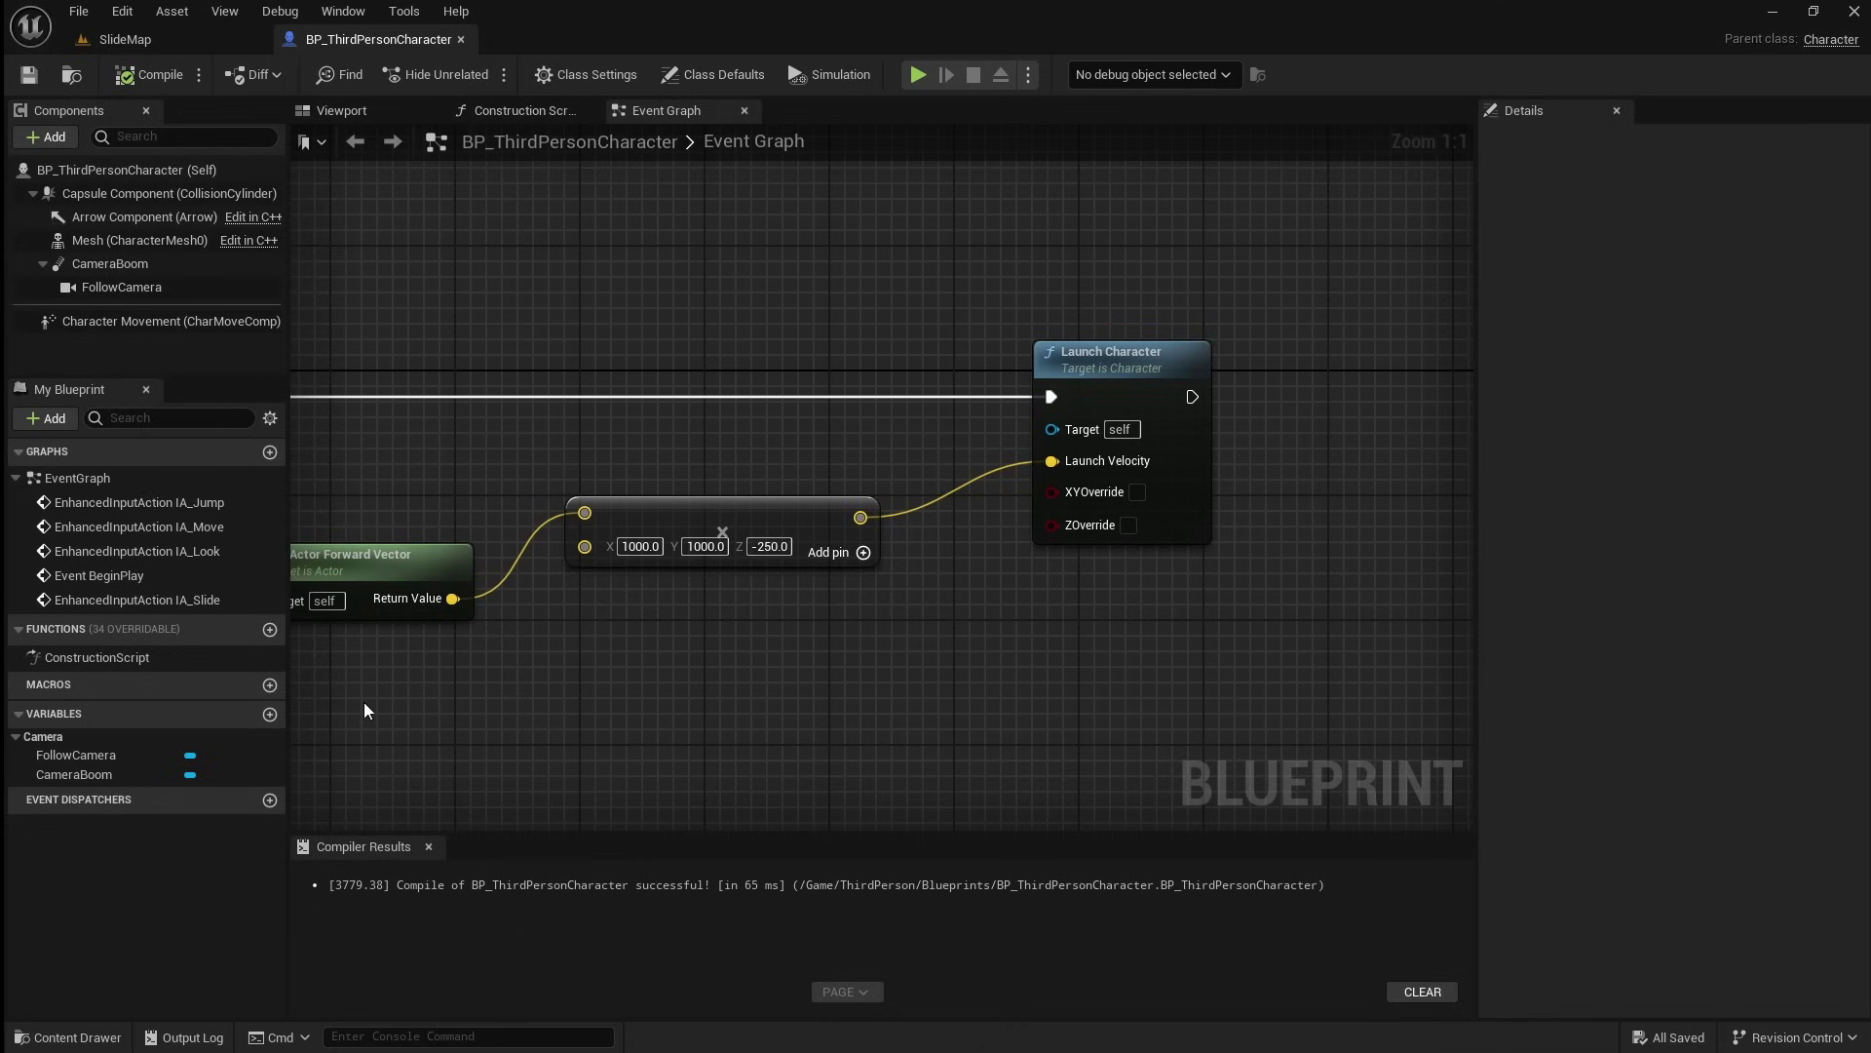
# - Create an AnimMontage from AS_Slide named AM_Slide, open it and save it
pyautogui.click(78, 1037)
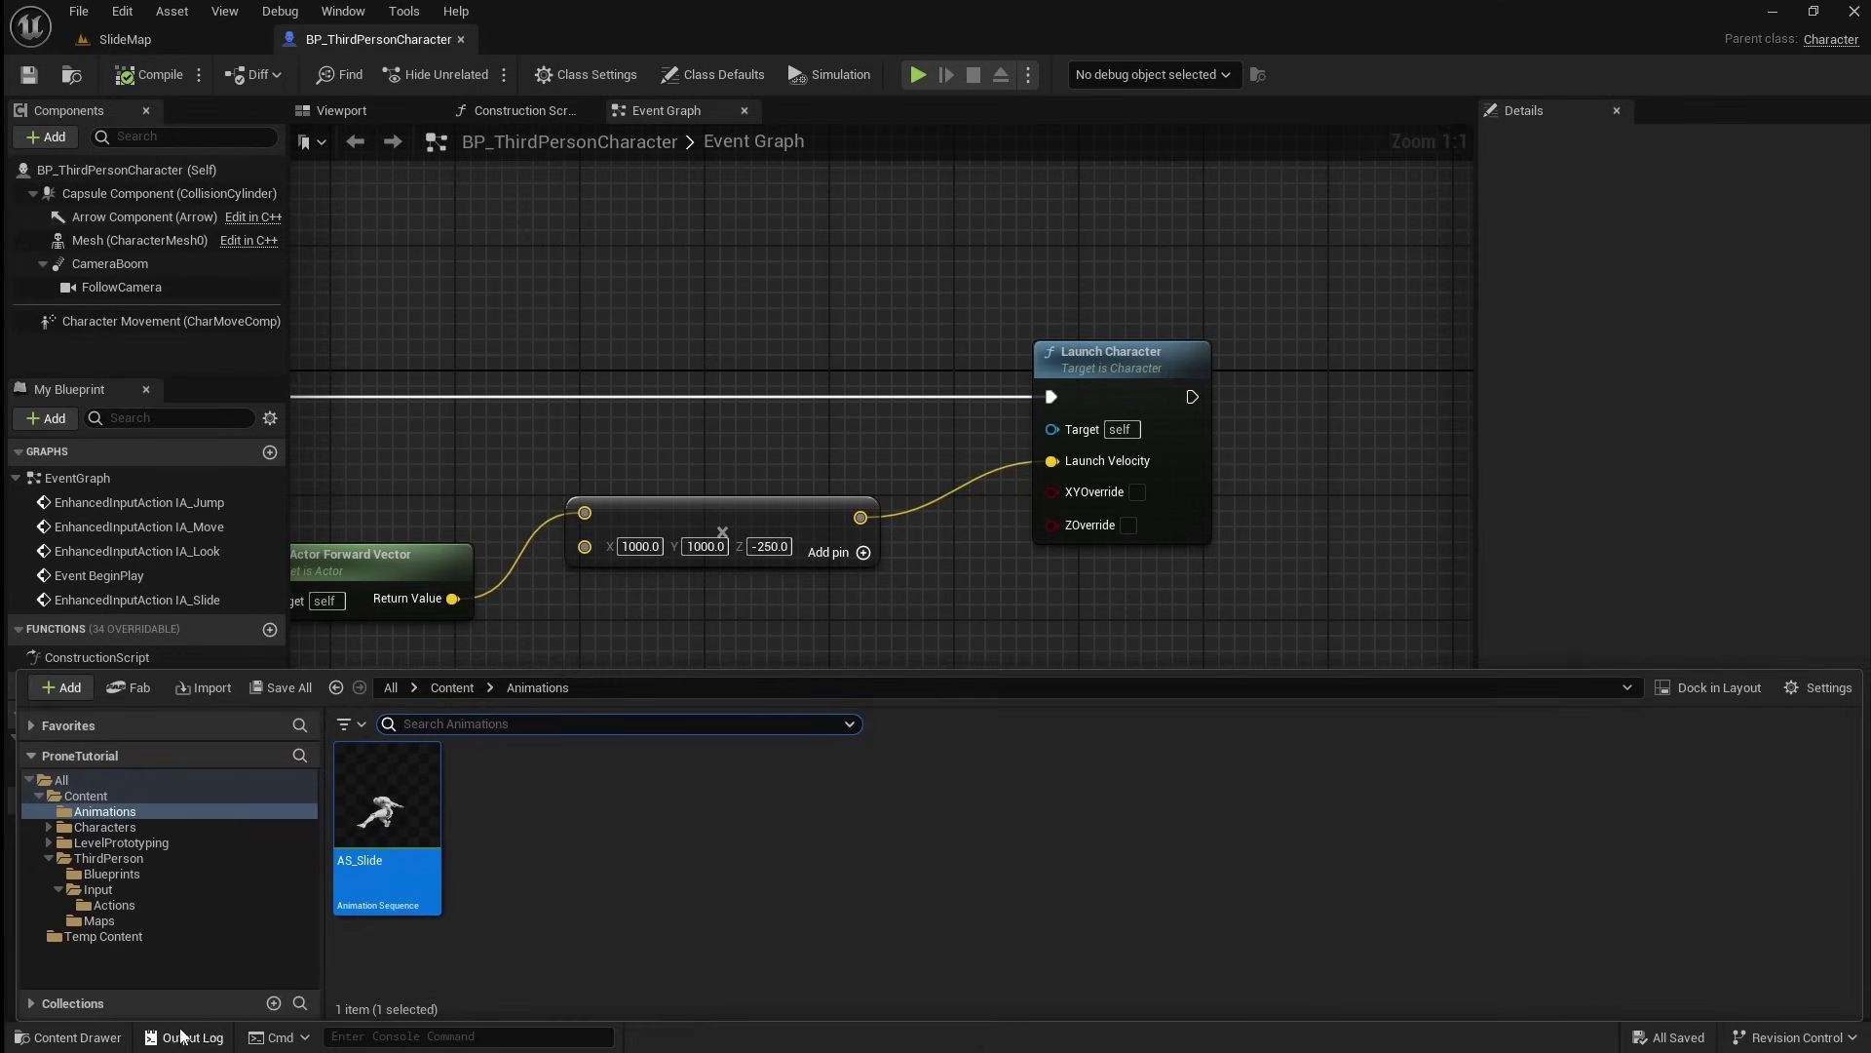
pyautogui.rightClick(400, 840)
pyautogui.moveTo(554, 282)
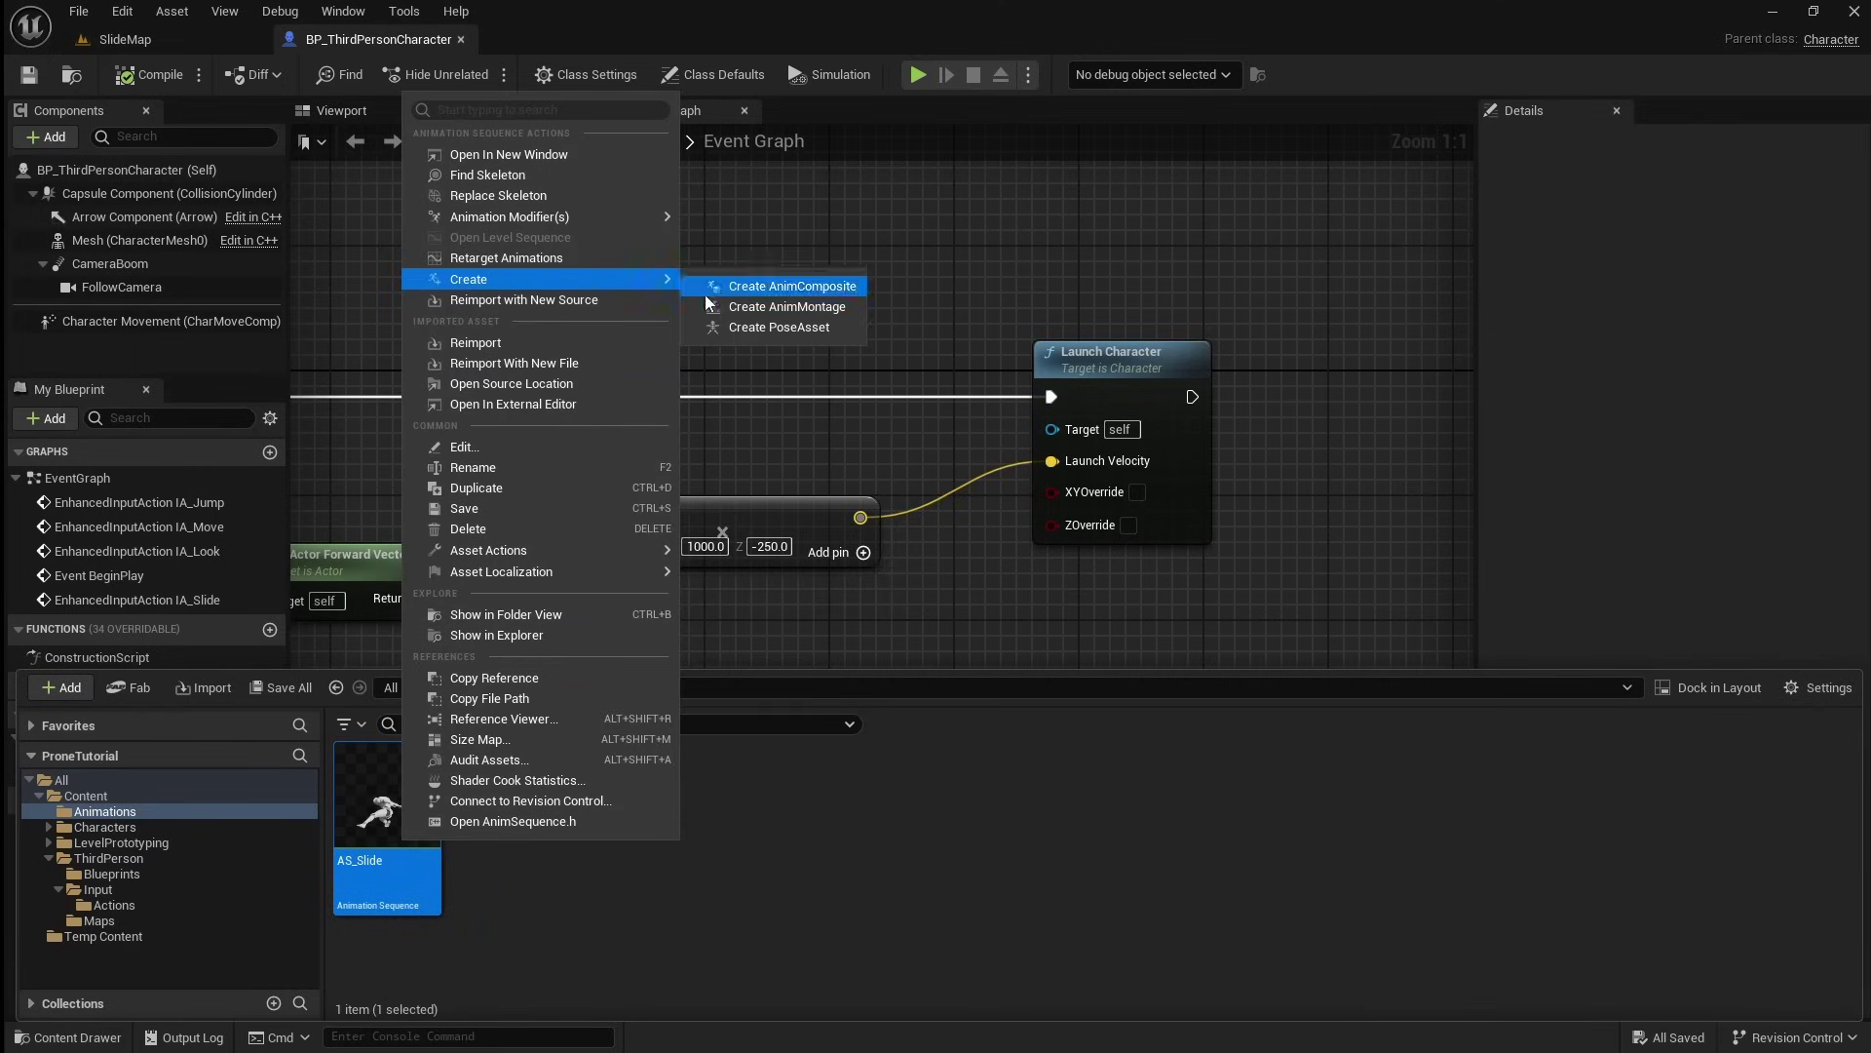
pyautogui.click(793, 308)
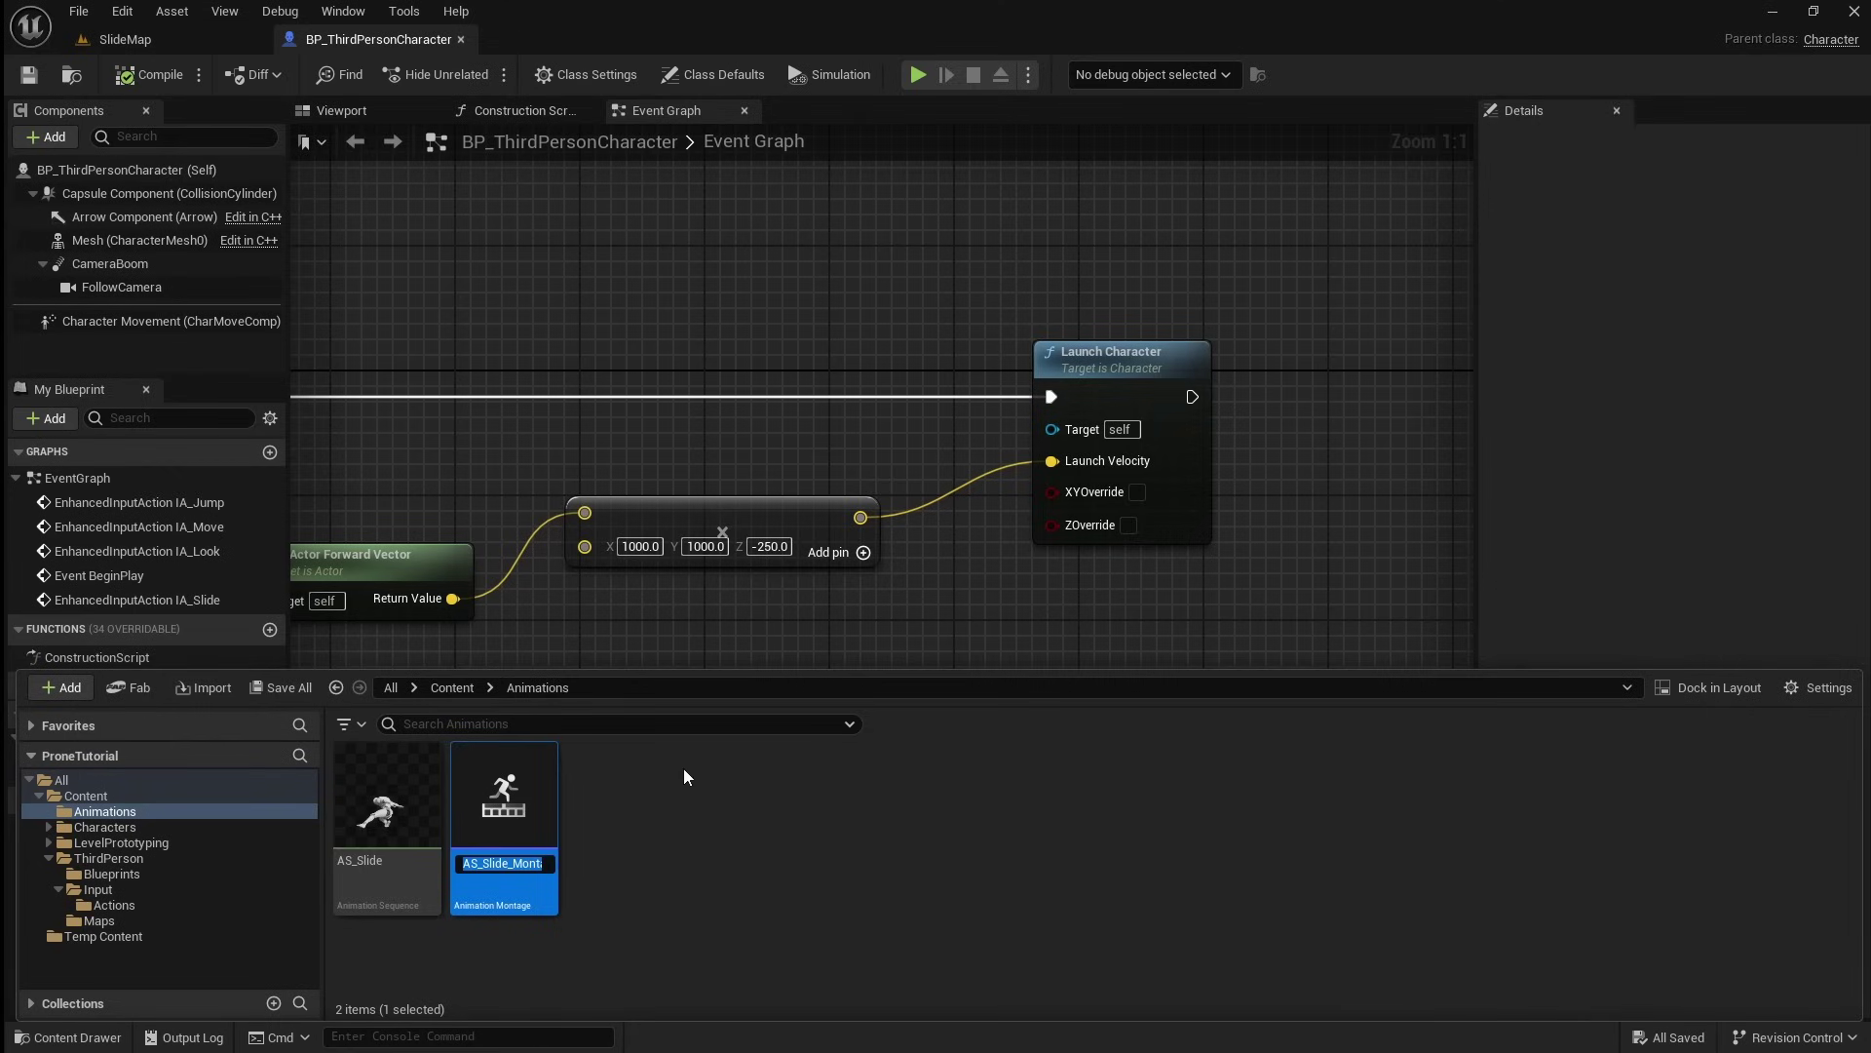
pyautogui.write('AM_Slide')
pyautogui.press('Return')
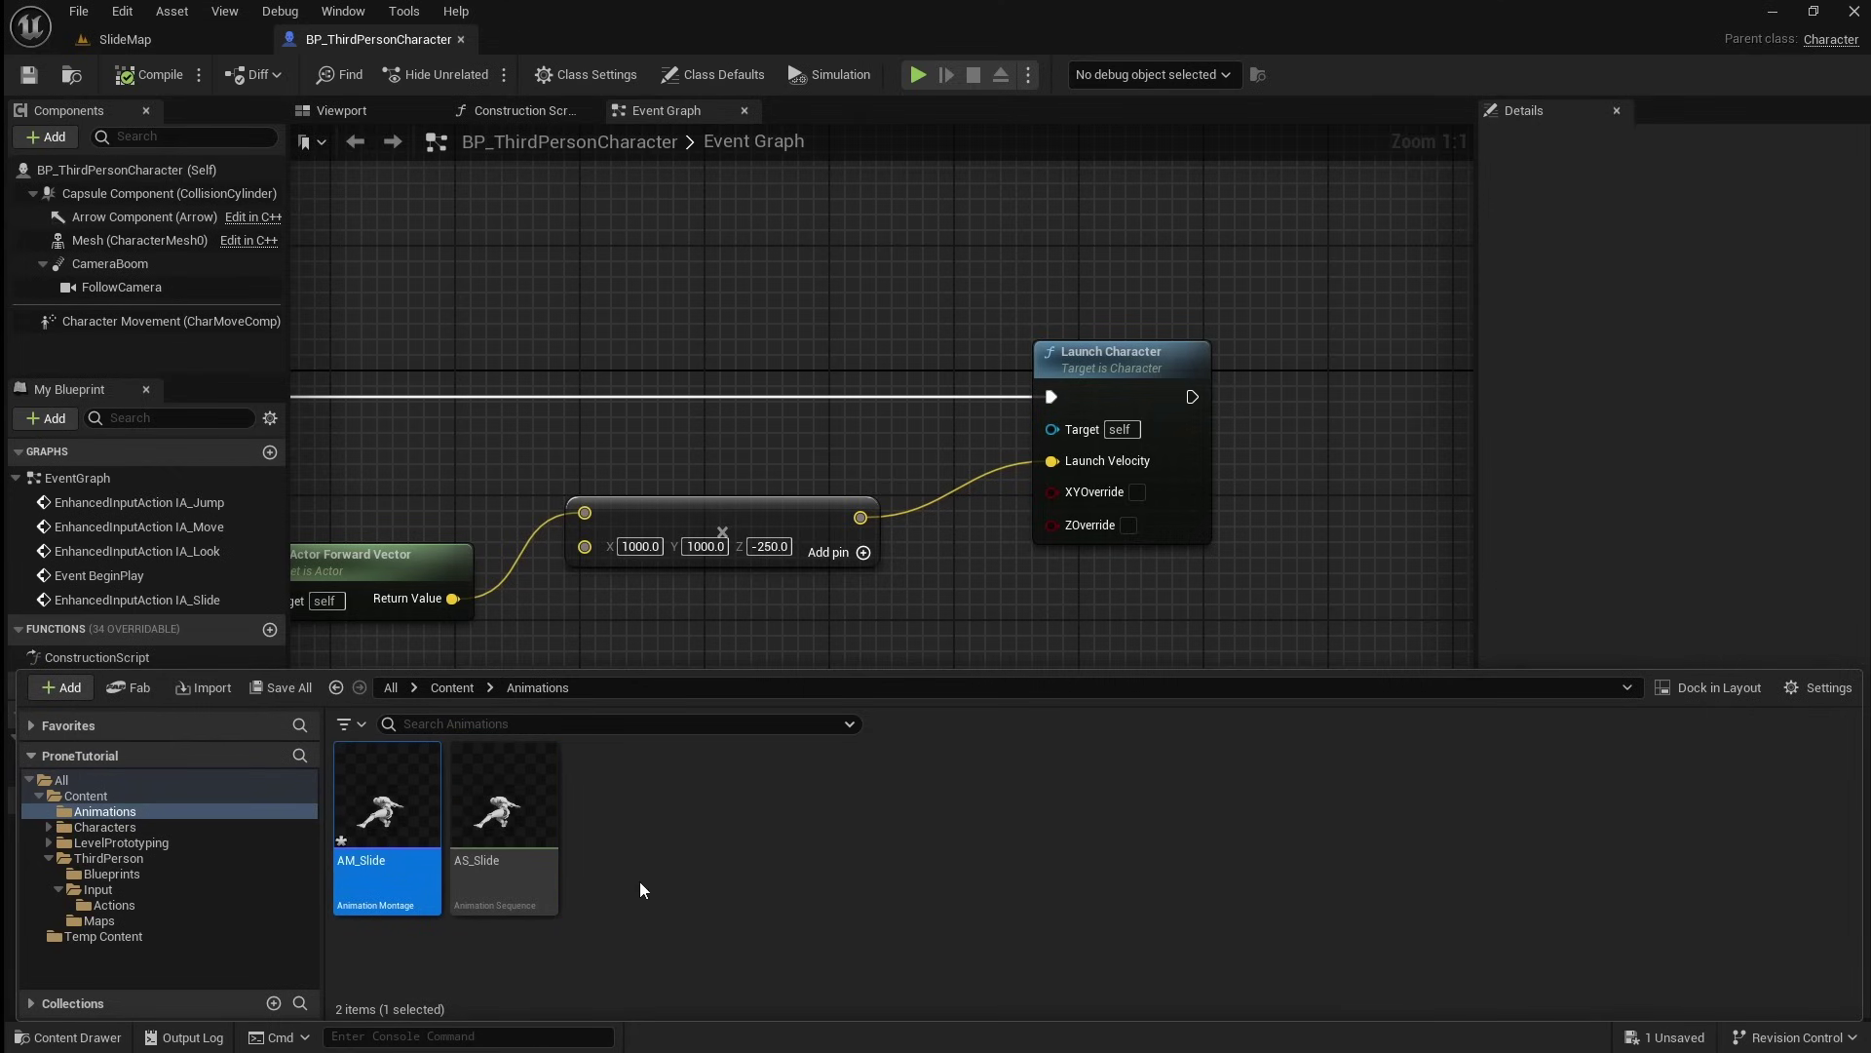
pyautogui.doubleClick(401, 840)
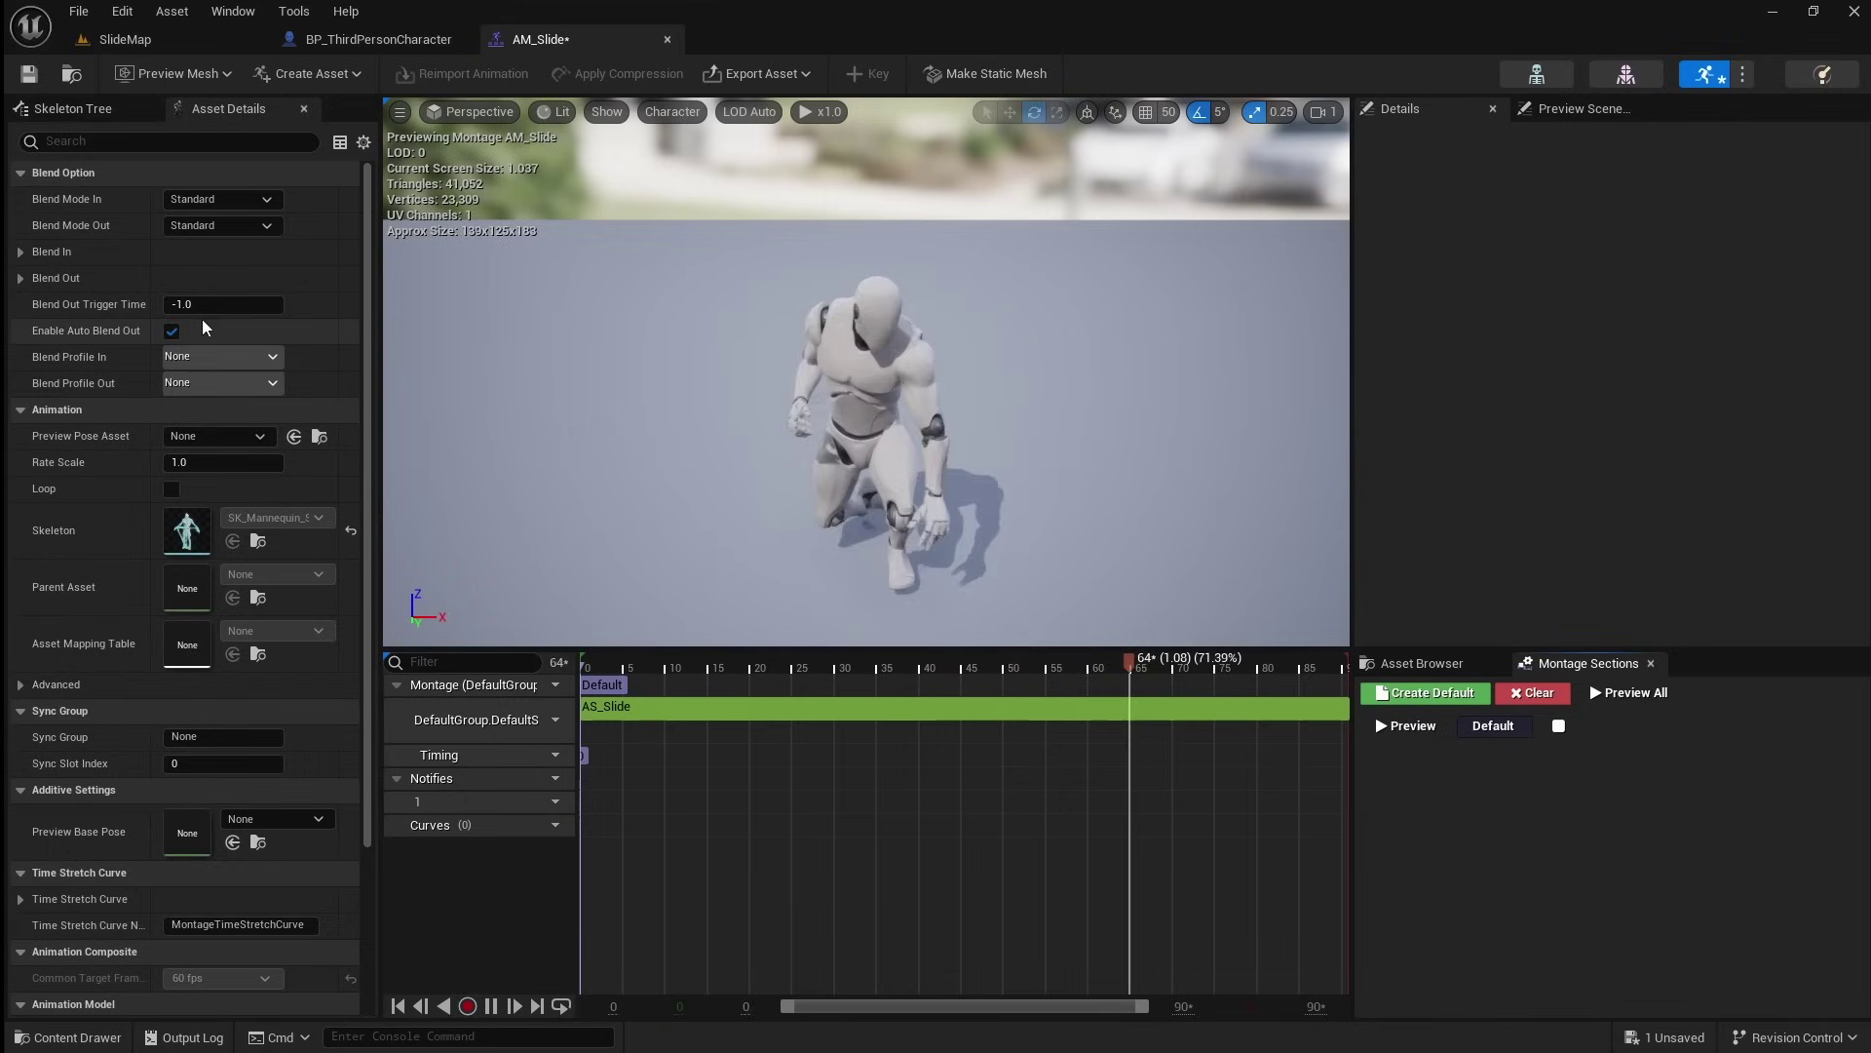
pyautogui.click(40, 80)
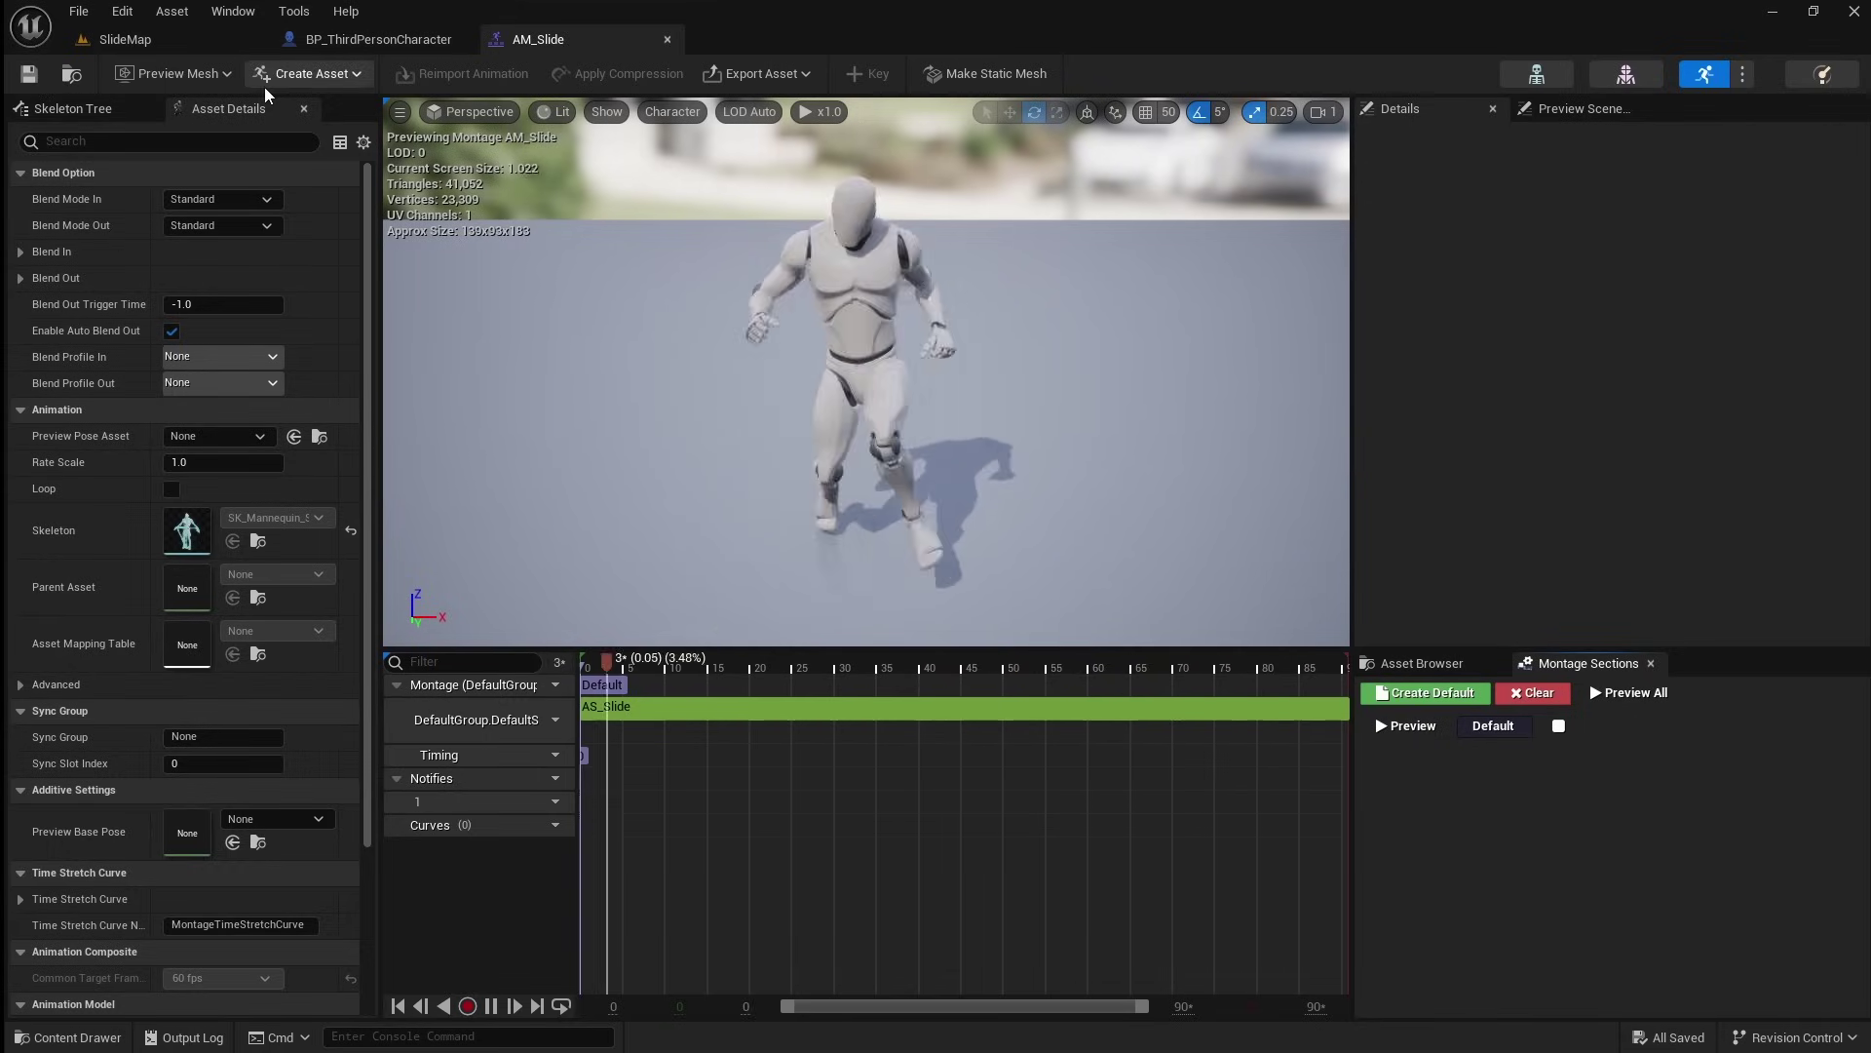
# - Return to the character Event Graph and reposition the IA_Slide event node
pyautogui.click(367, 41)
pyautogui.moveTo(505, 301); pyautogui.dragTo(1315, 276, button='right')
pyautogui.moveTo(809, 336); pyautogui.dragTo(368, 335)
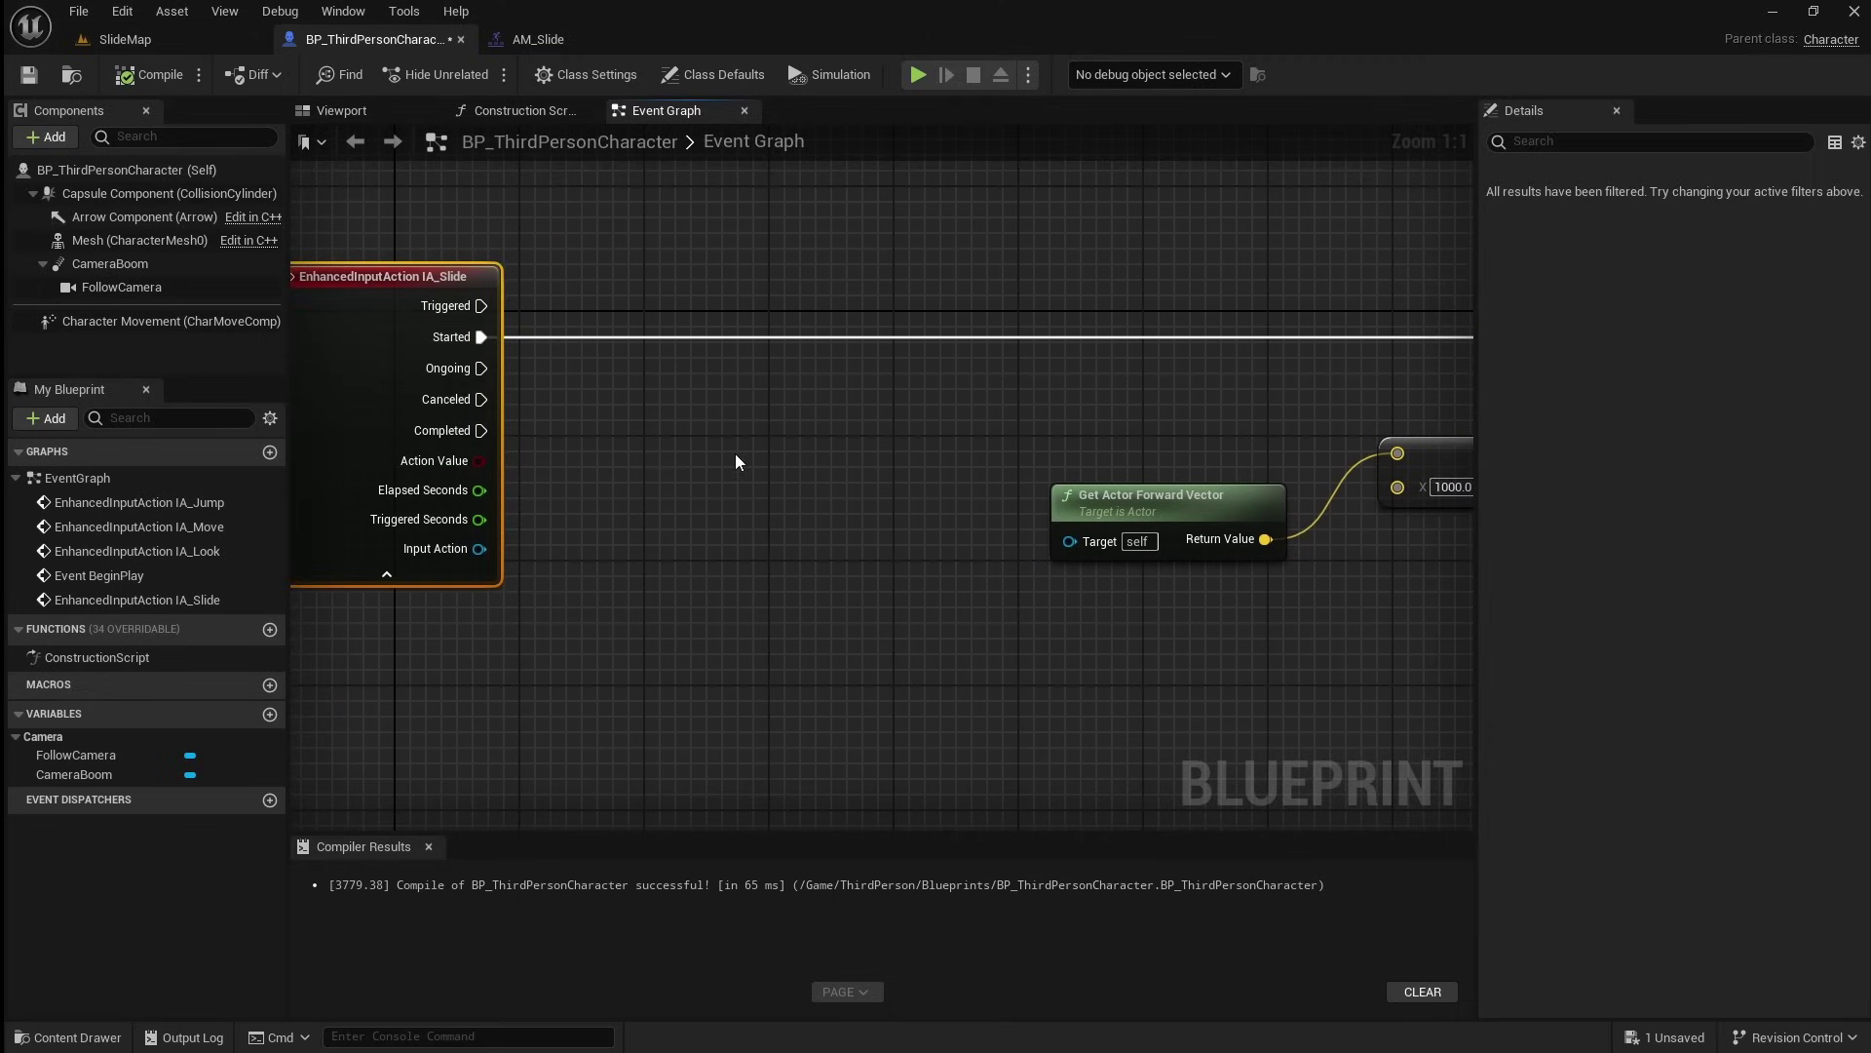
# - Add a Play Montage node on Mesh and drive it from IA_Slide's Started pin
pyautogui.moveTo(136, 241); pyautogui.dragTo(863, 401)
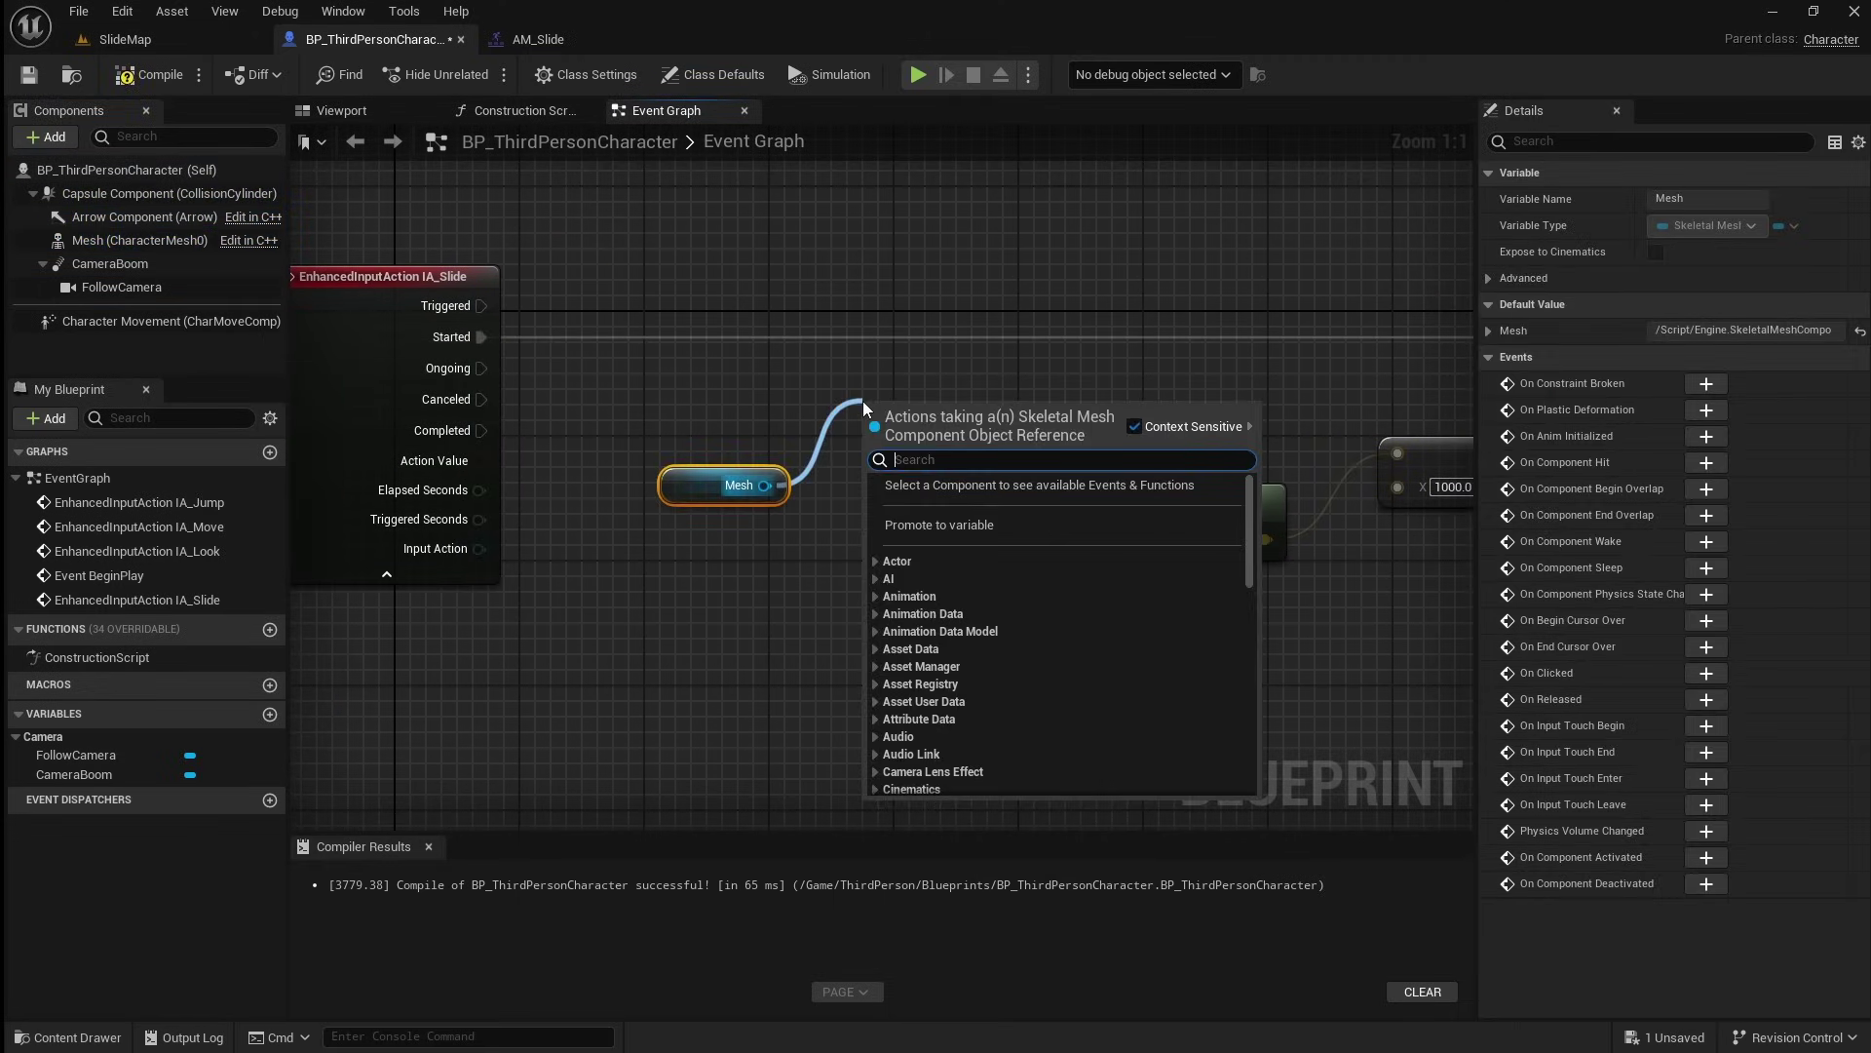
pyautogui.write('play montage')
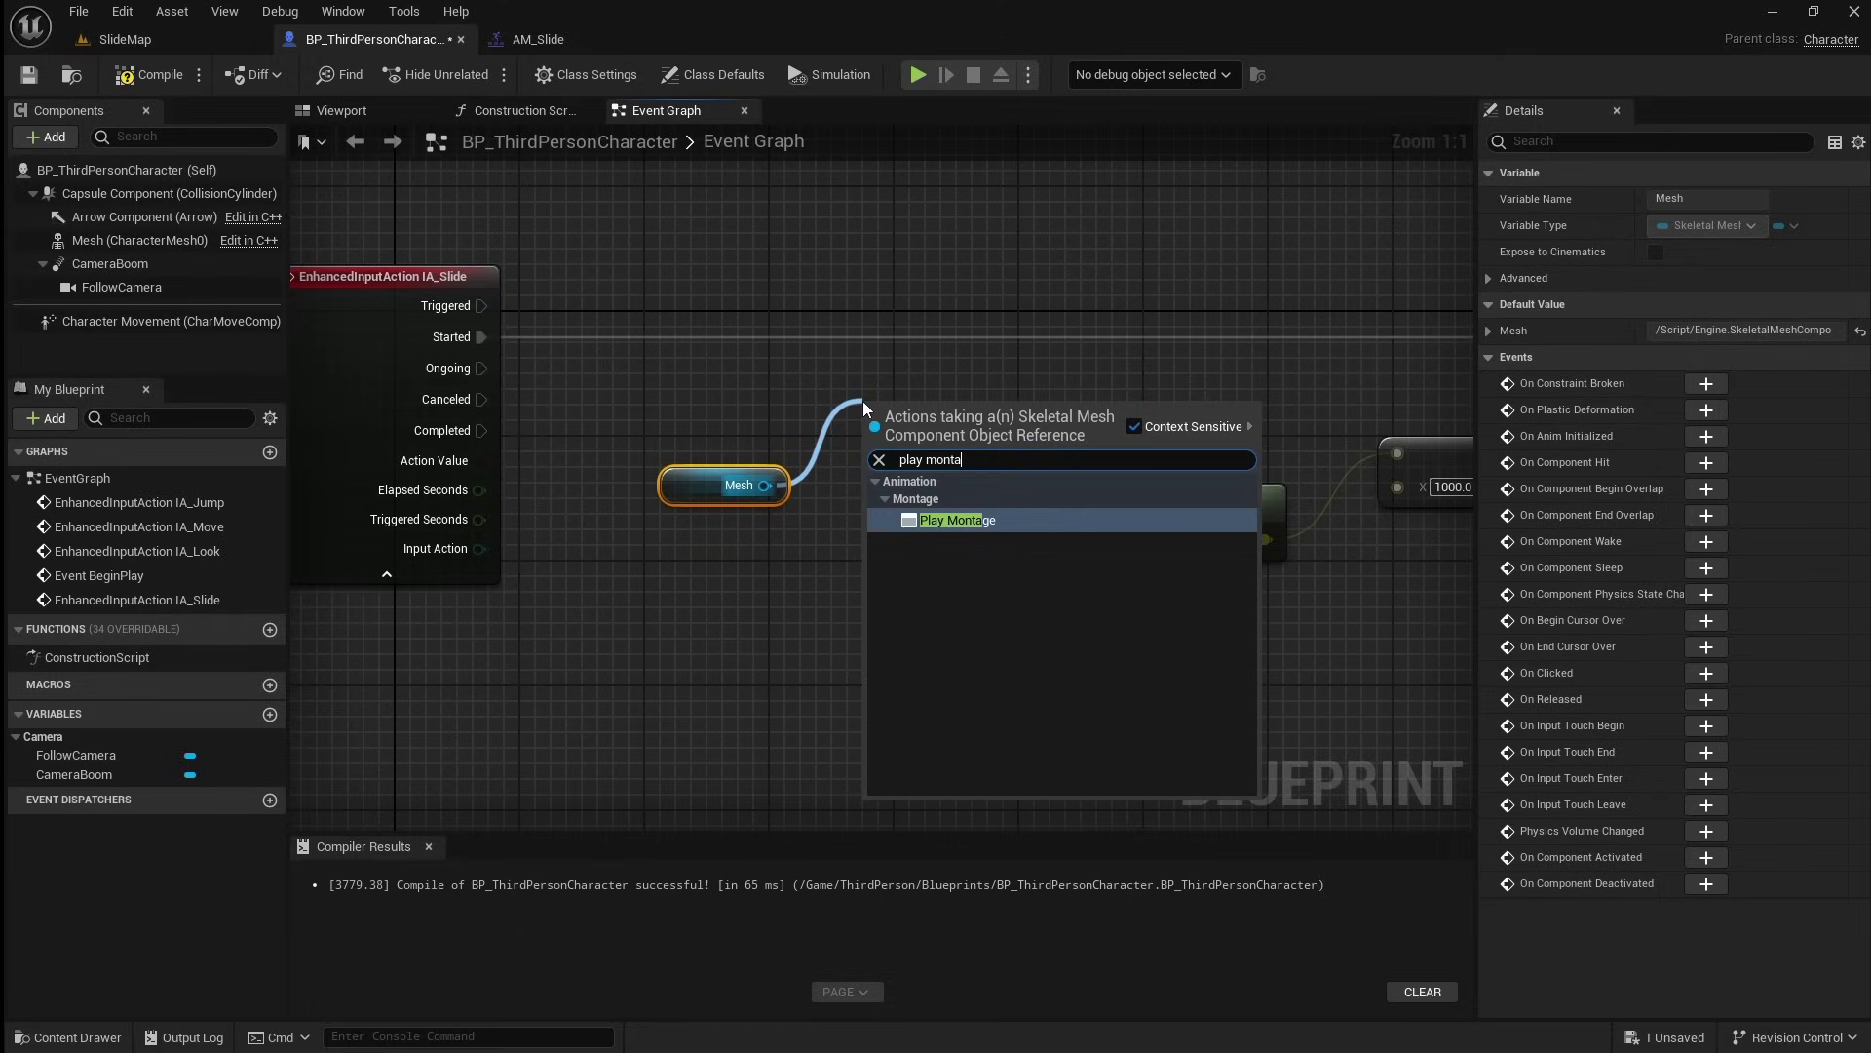
pyautogui.click(1039, 521)
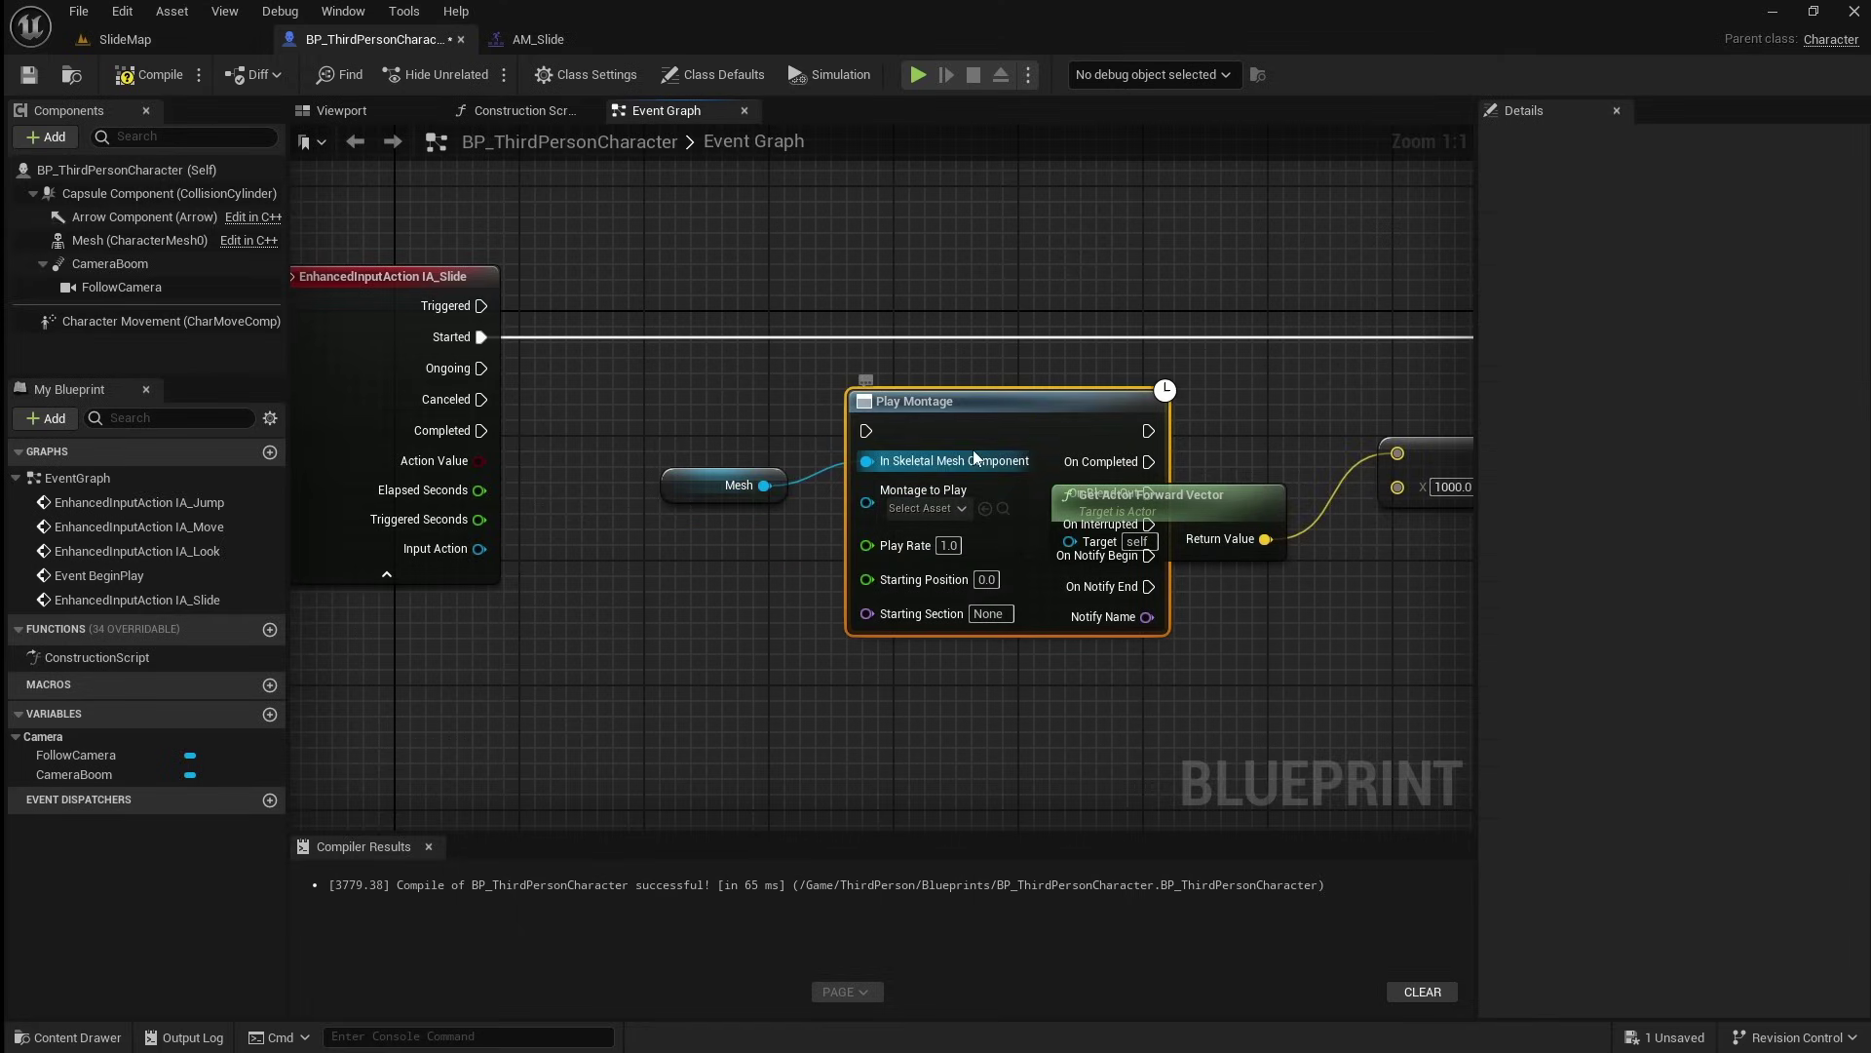
pyautogui.moveTo(866, 325); pyautogui.dragTo(881, 310)
pyautogui.moveTo(670, 490); pyautogui.dragTo(572, 489)
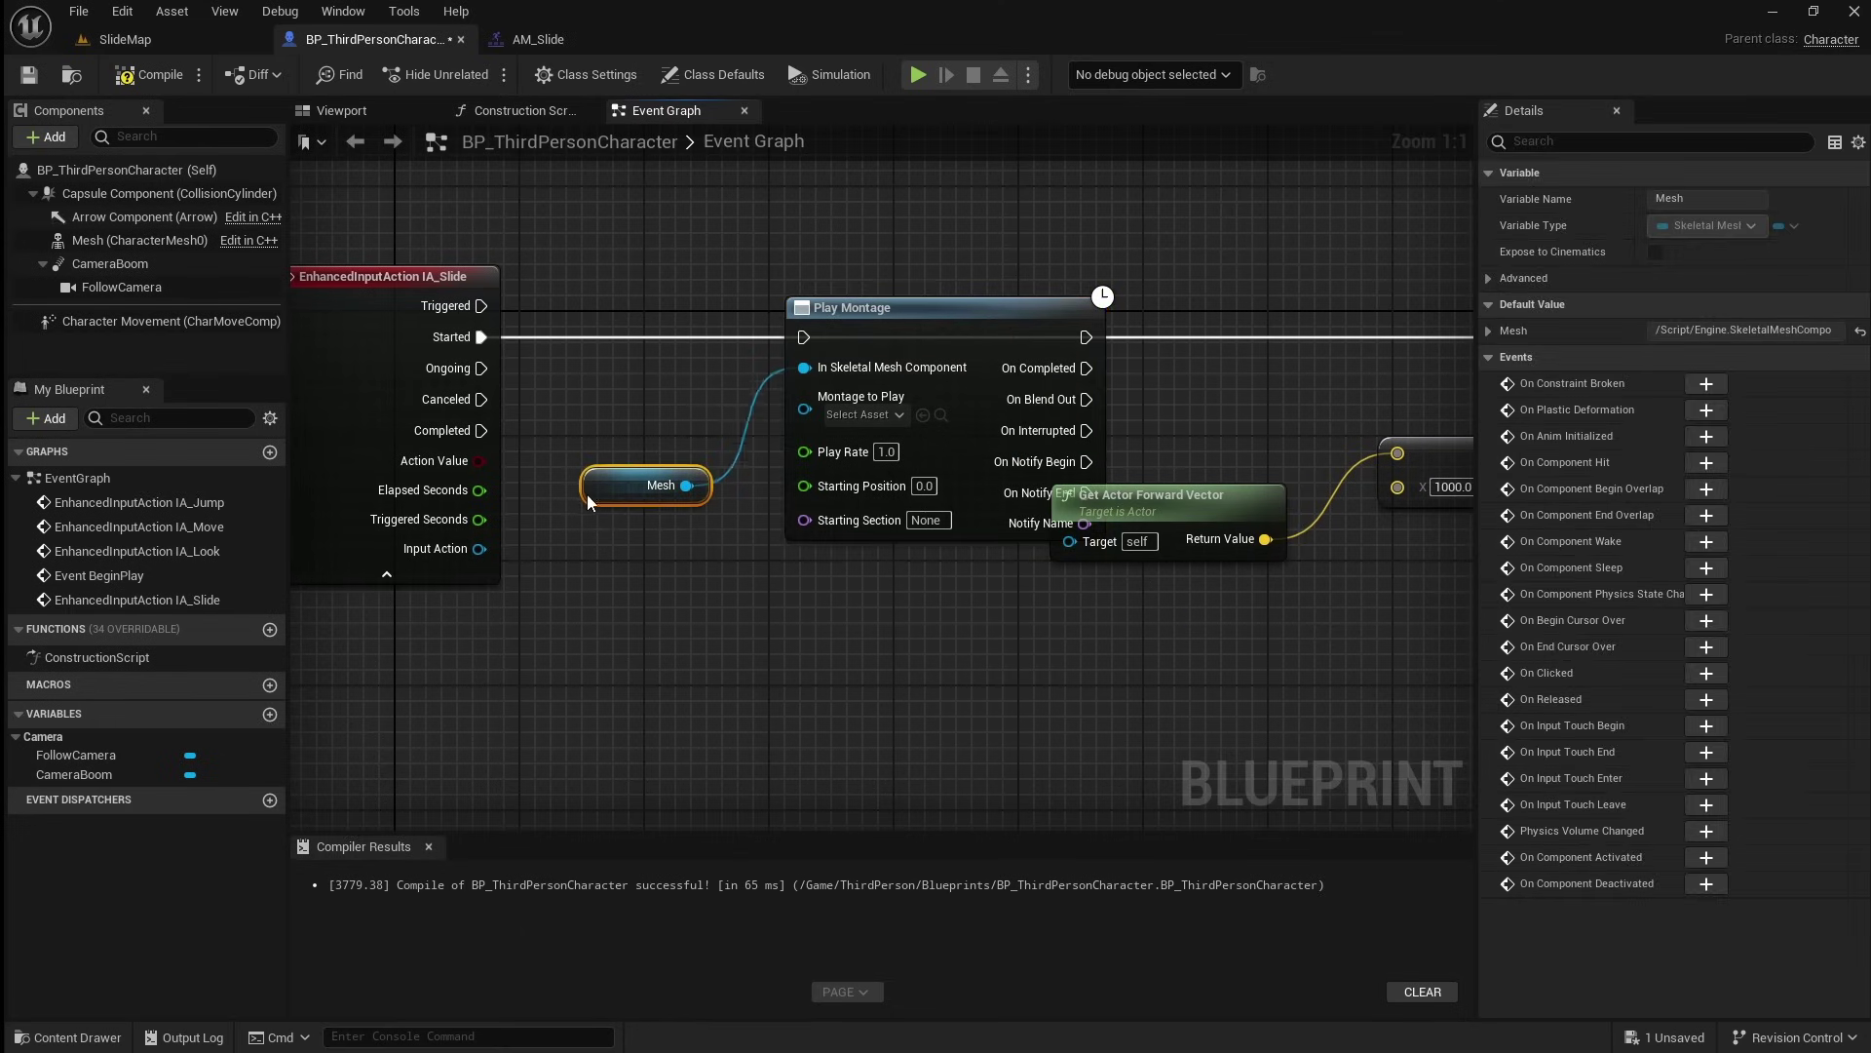
pyautogui.moveTo(480, 337); pyautogui.dragTo(1170, 478)
# - Wire Play Montage's output into Launch Character
pyautogui.scroll(-2, 953, 260)
pyautogui.scroll(-1, 886, 314)
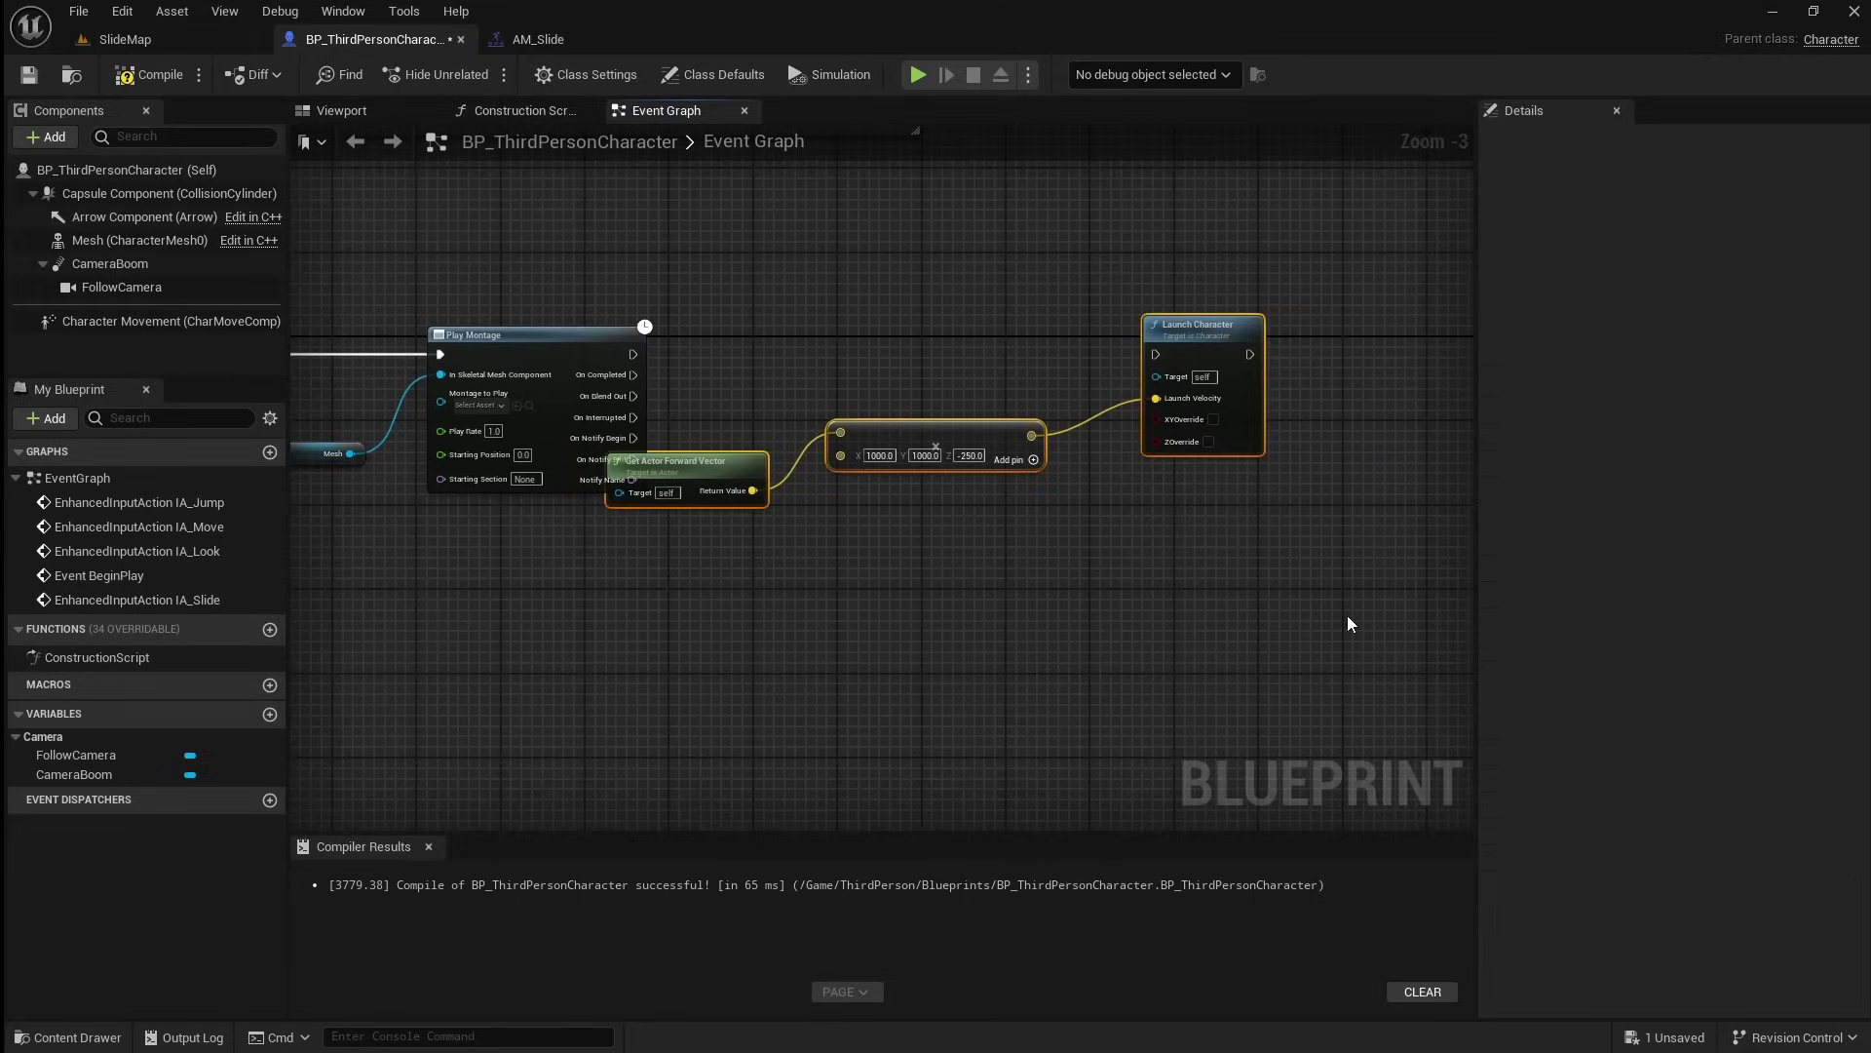
pyautogui.moveTo(1082, 353); pyautogui.dragTo(1197, 353)
pyautogui.click(1197, 353)
pyautogui.moveTo(633, 353); pyautogui.dragTo(1283, 355)
# - Set Montage to Play to AM_Slide and compile the blueprint
pyautogui.scroll(3, 885, 304)
pyautogui.moveTo(600, 431); pyautogui.dragTo(931, 431, button='right')
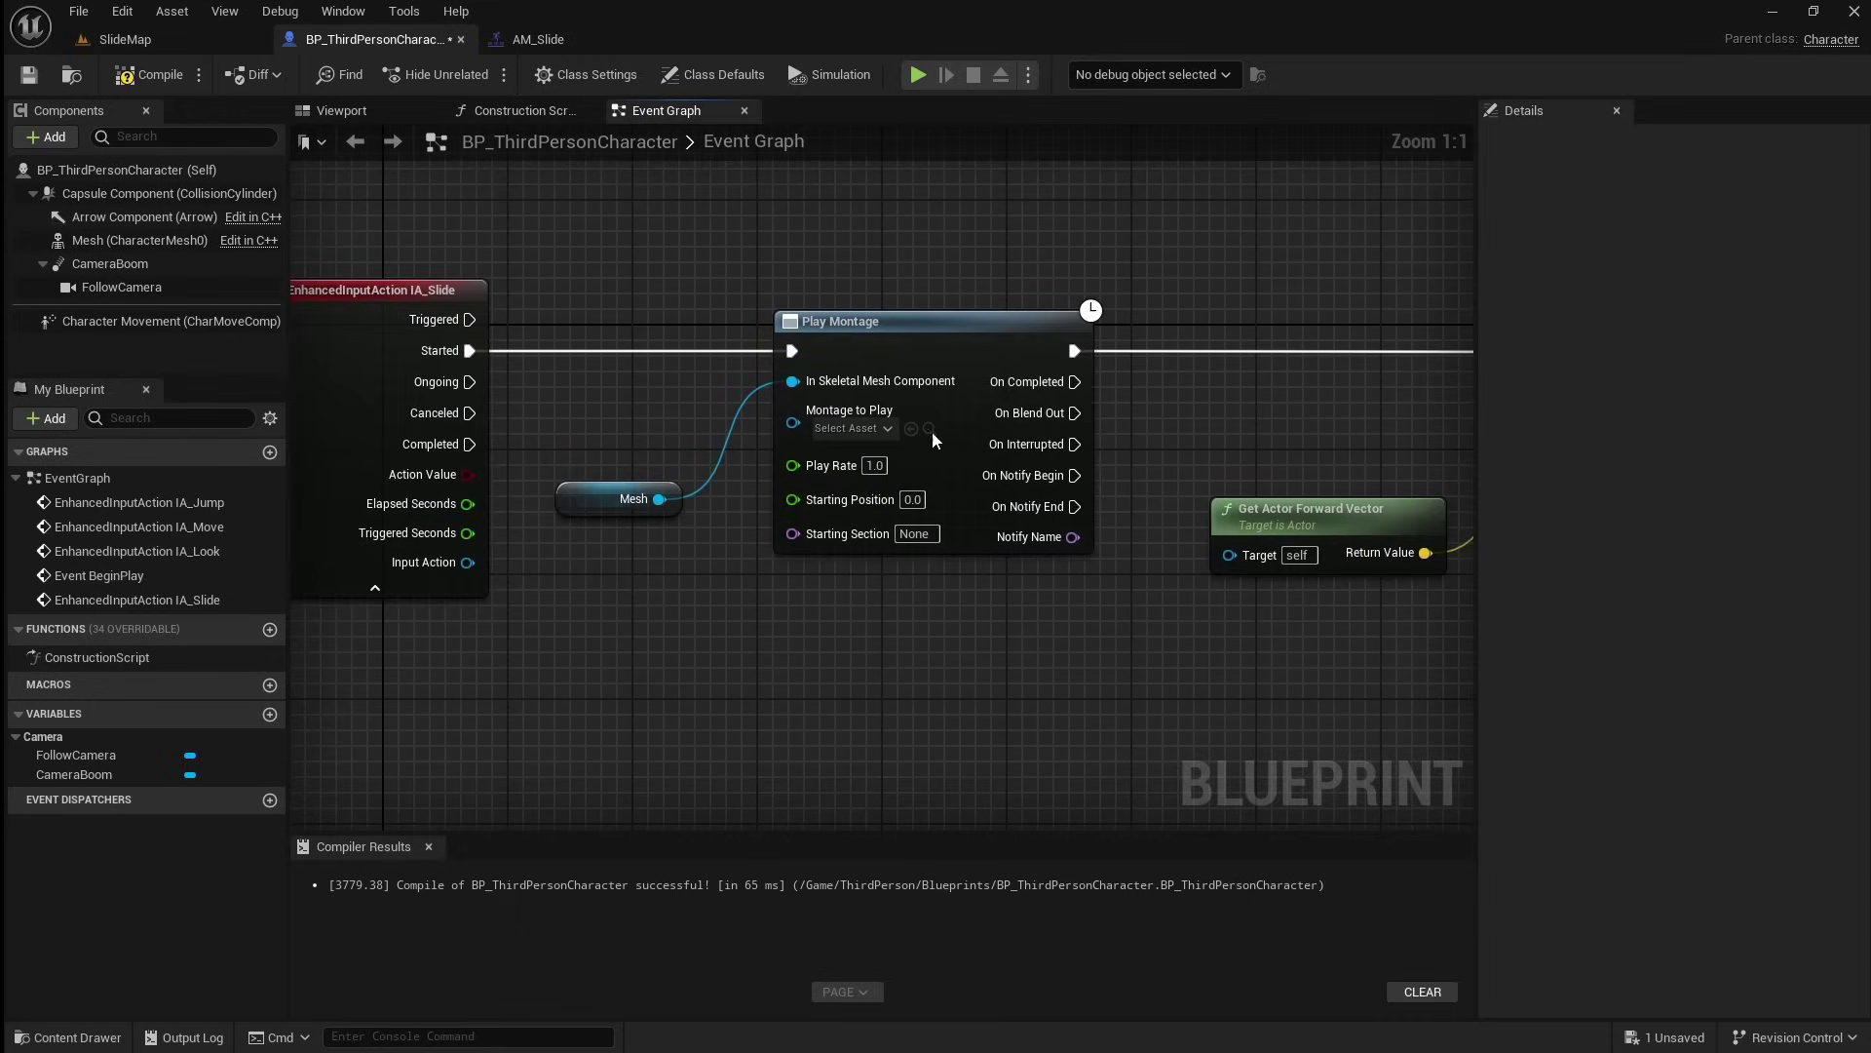
pyautogui.click(868, 435)
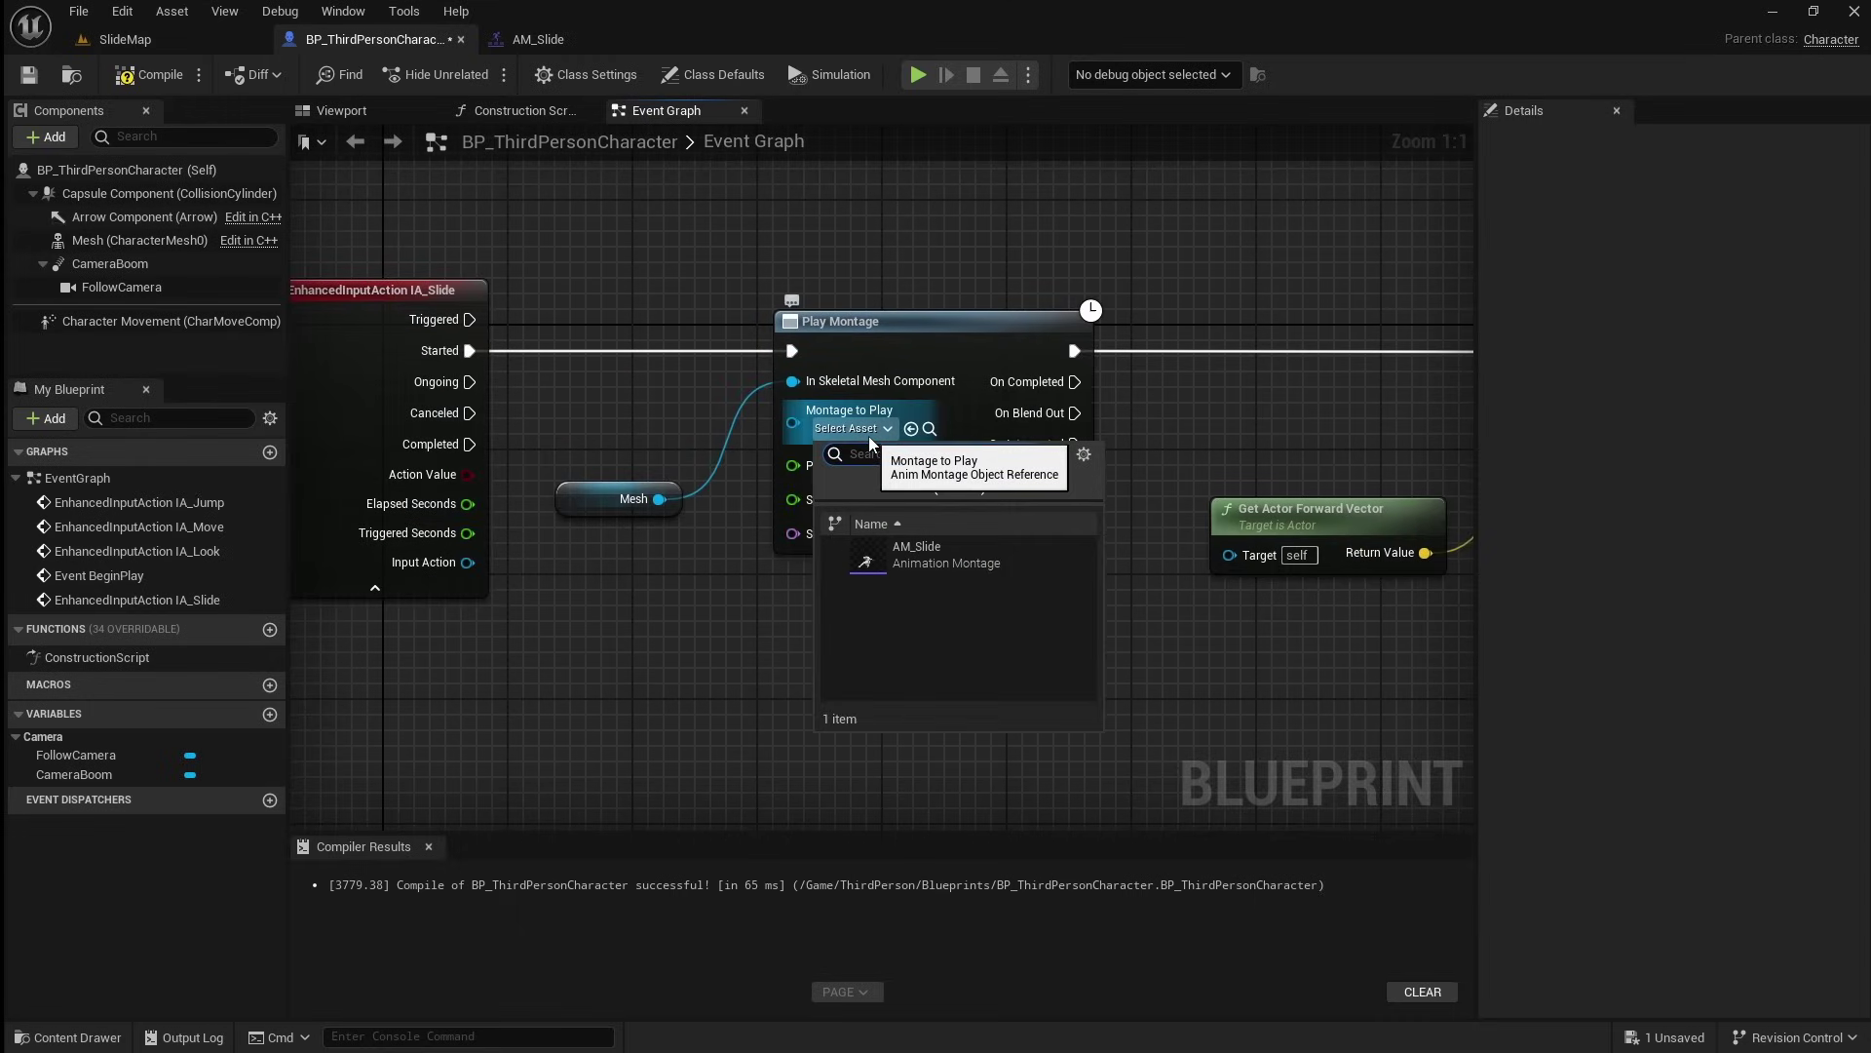
pyautogui.click(977, 544)
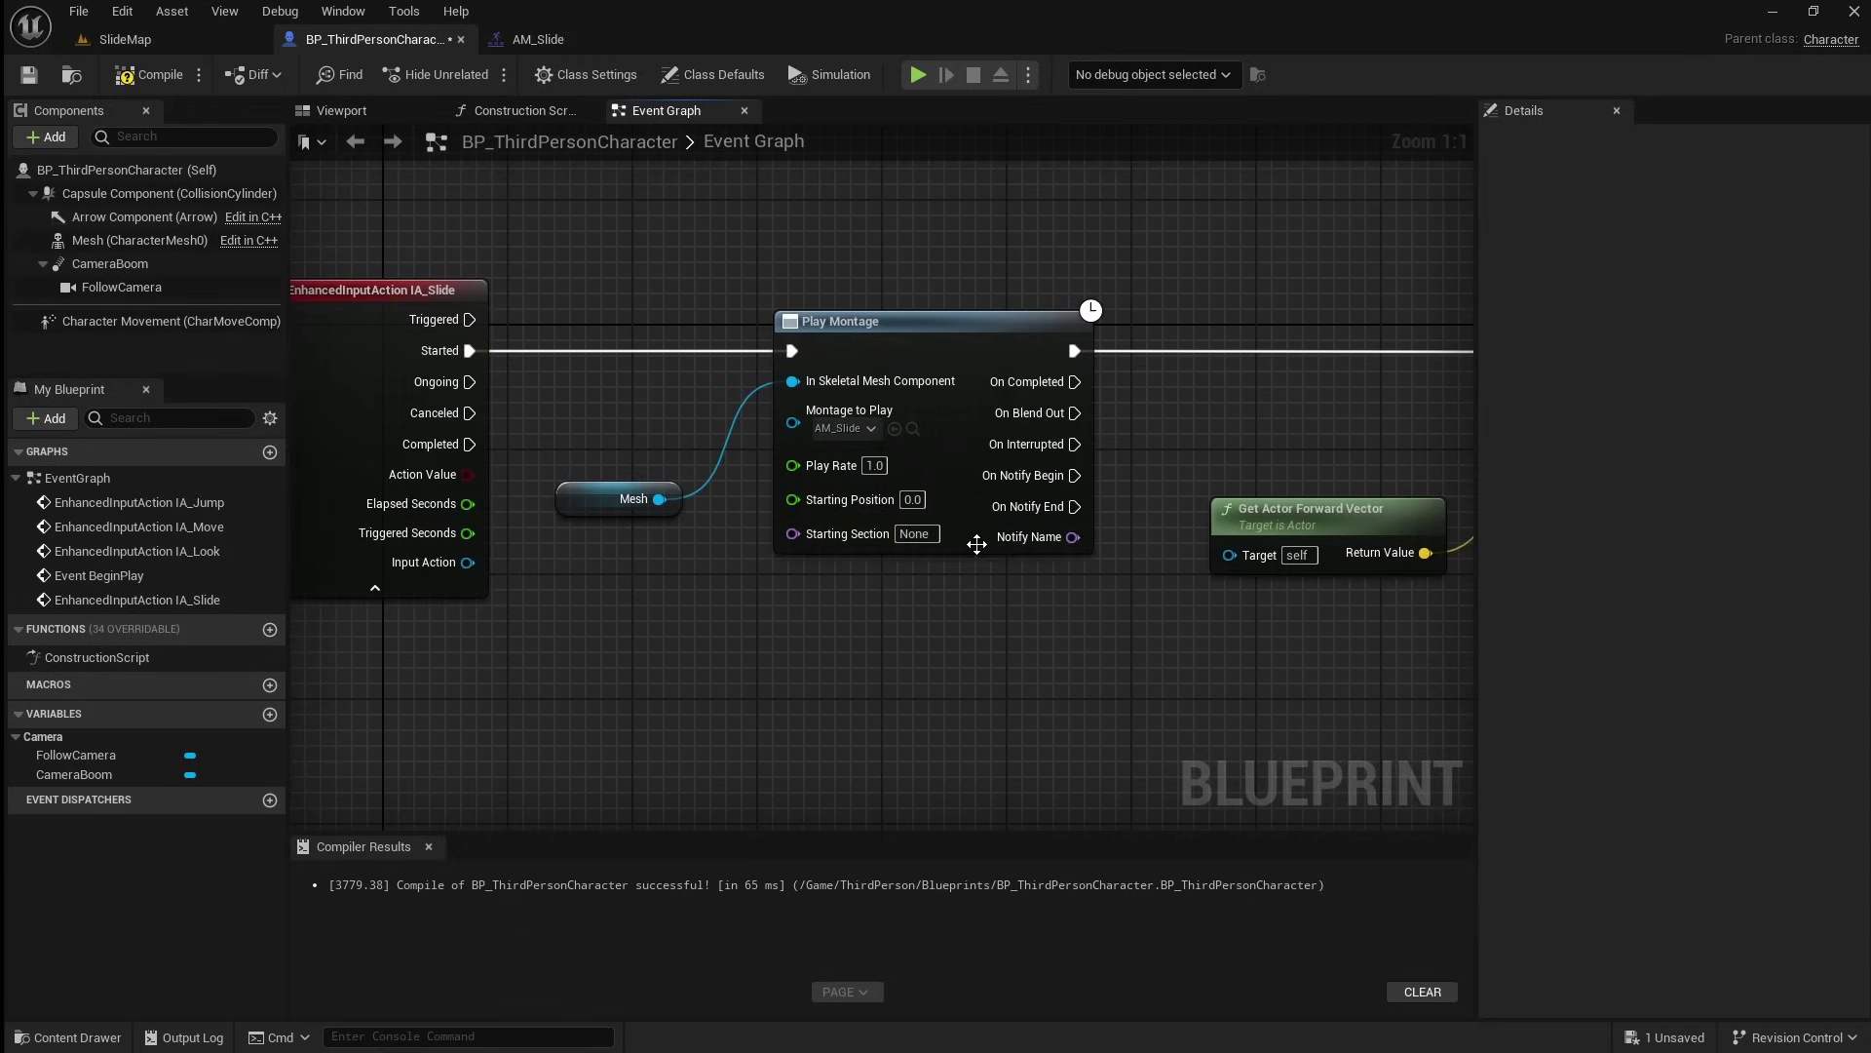
pyautogui.click(159, 80)
# - Play-test SlideMap, triggering slides with C and Left Ctrl while running, then stop
pyautogui.click(193, 41)
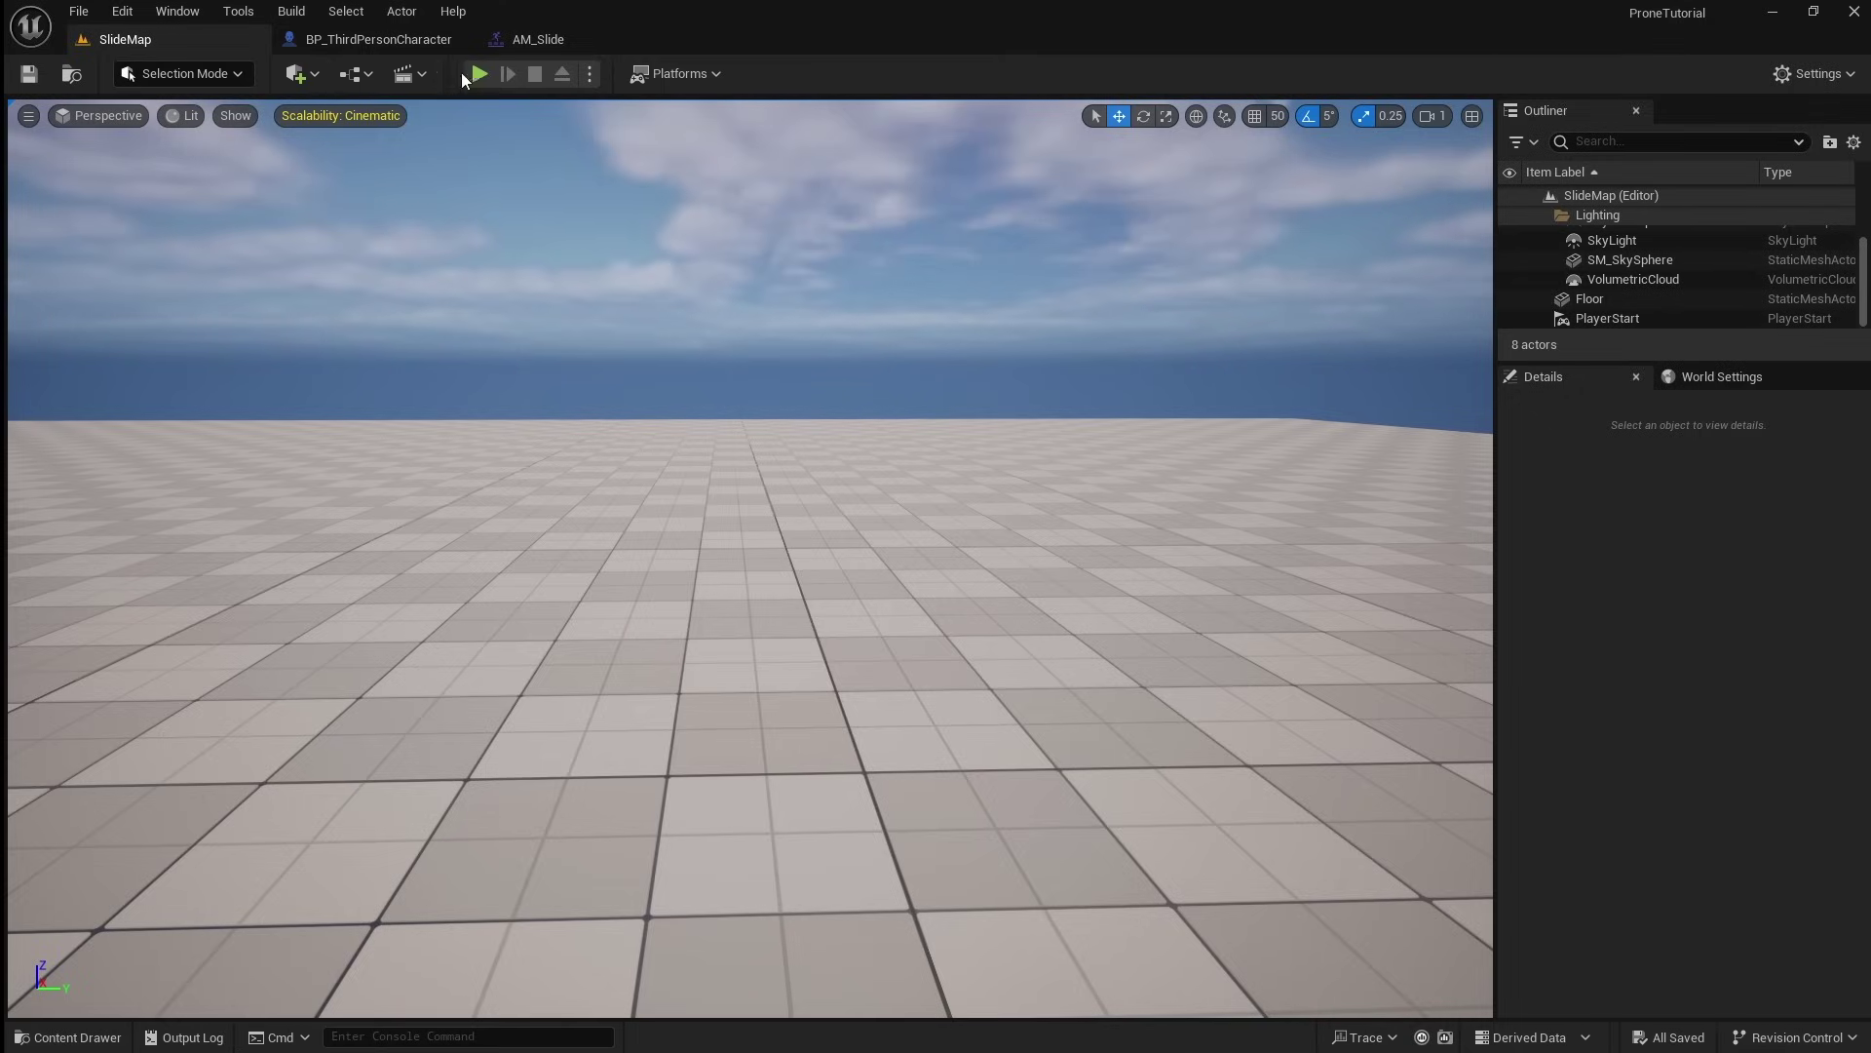
pyautogui.click(481, 74)
pyautogui.press('c')
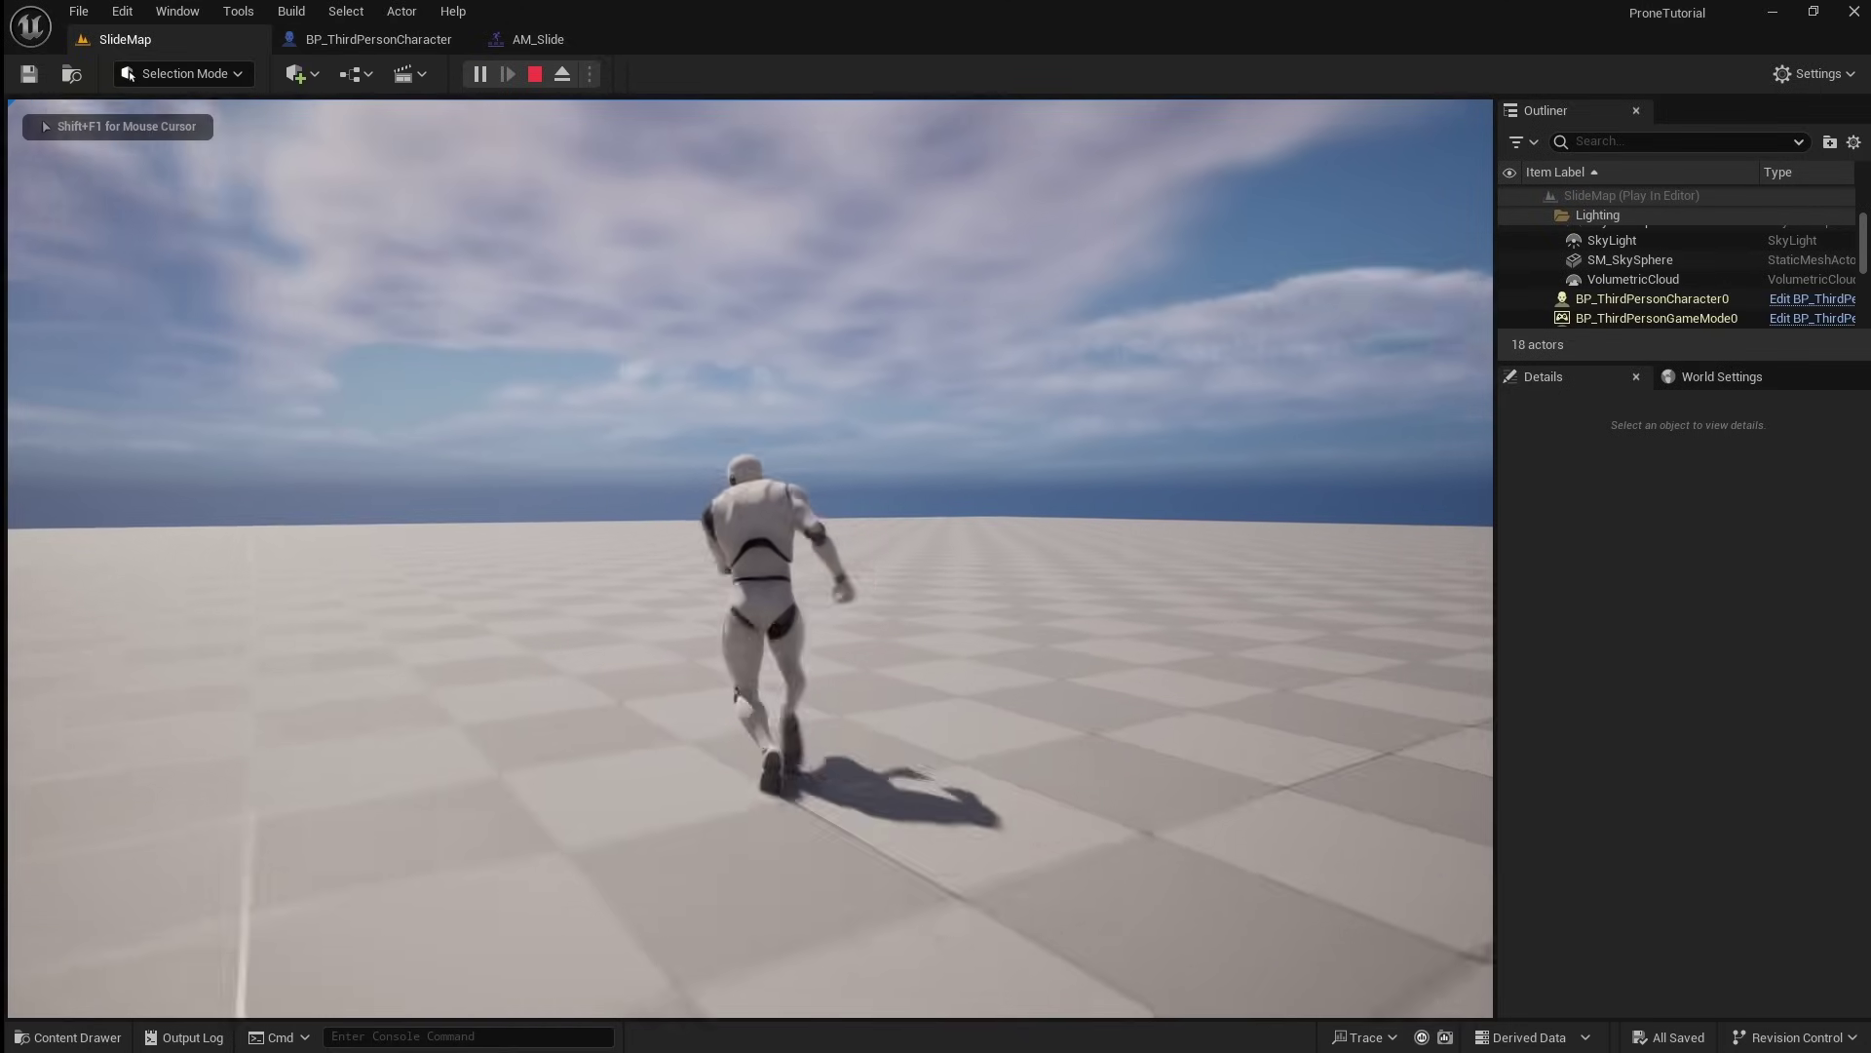
pyautogui.press('ctrl')
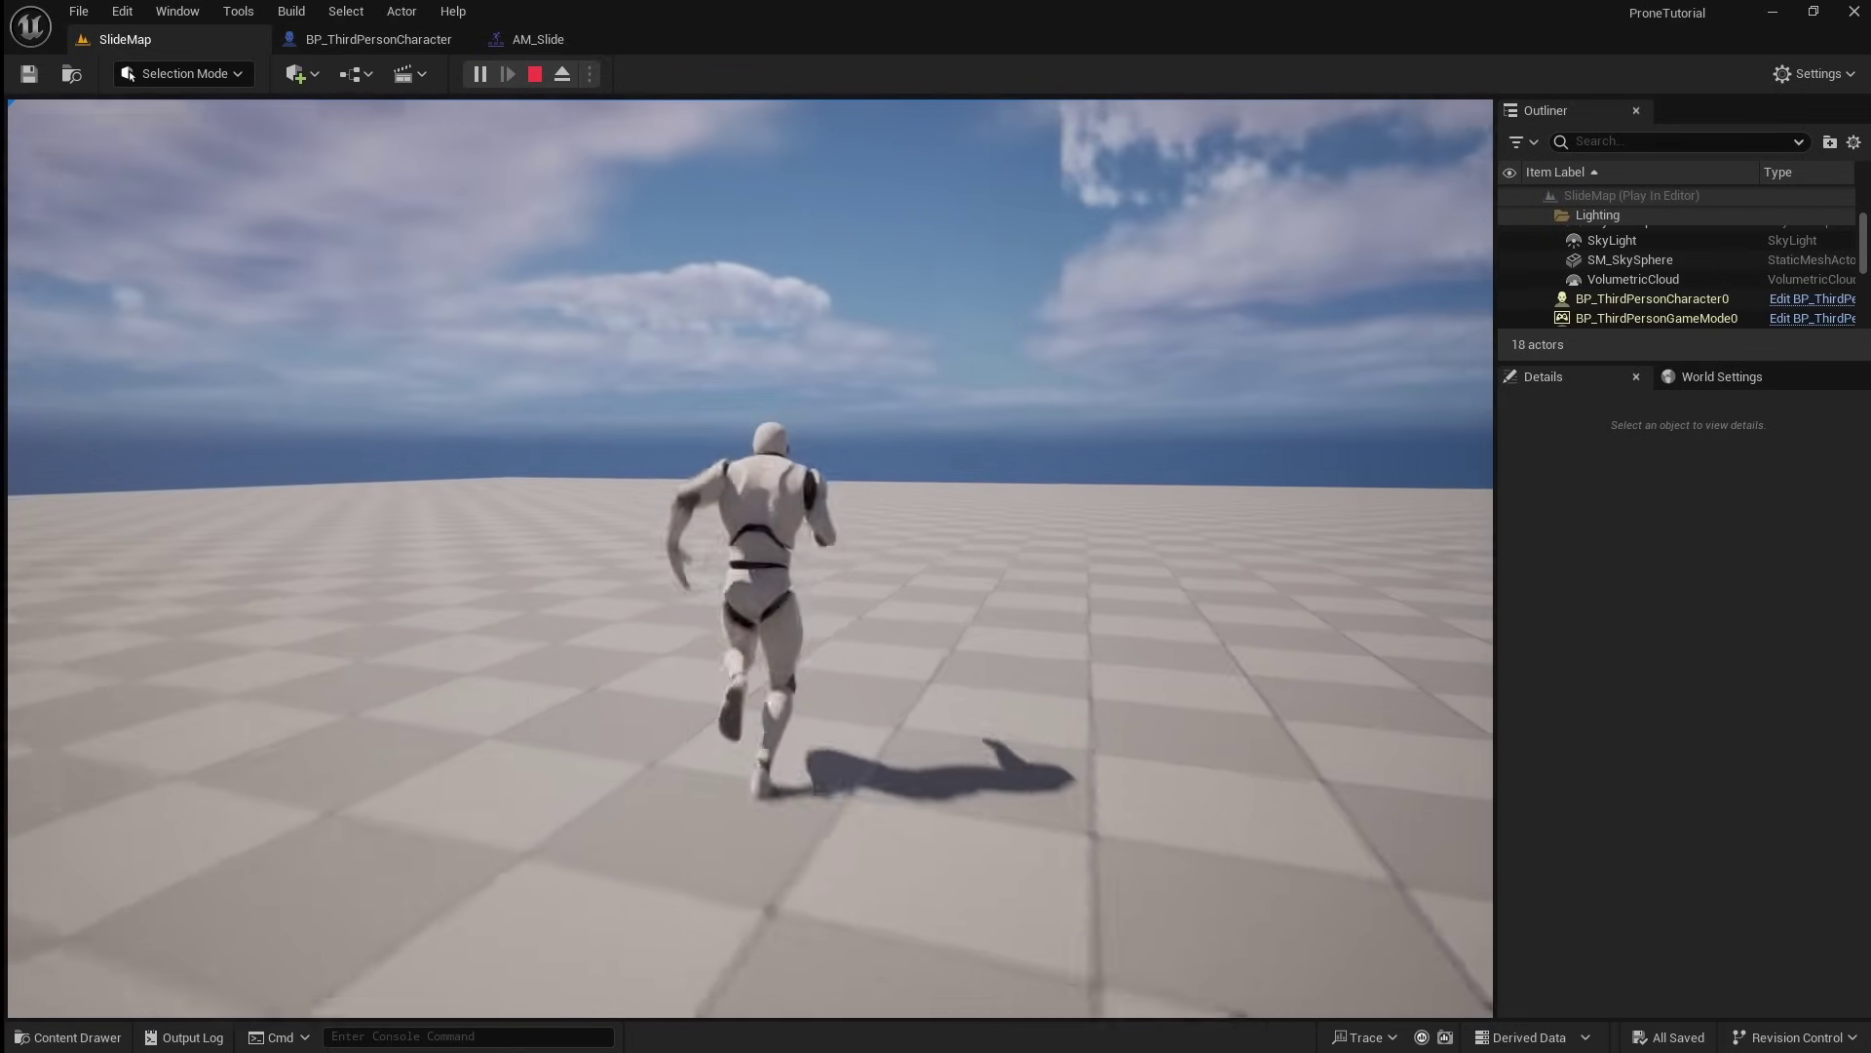
pyautogui.press('ctrl')
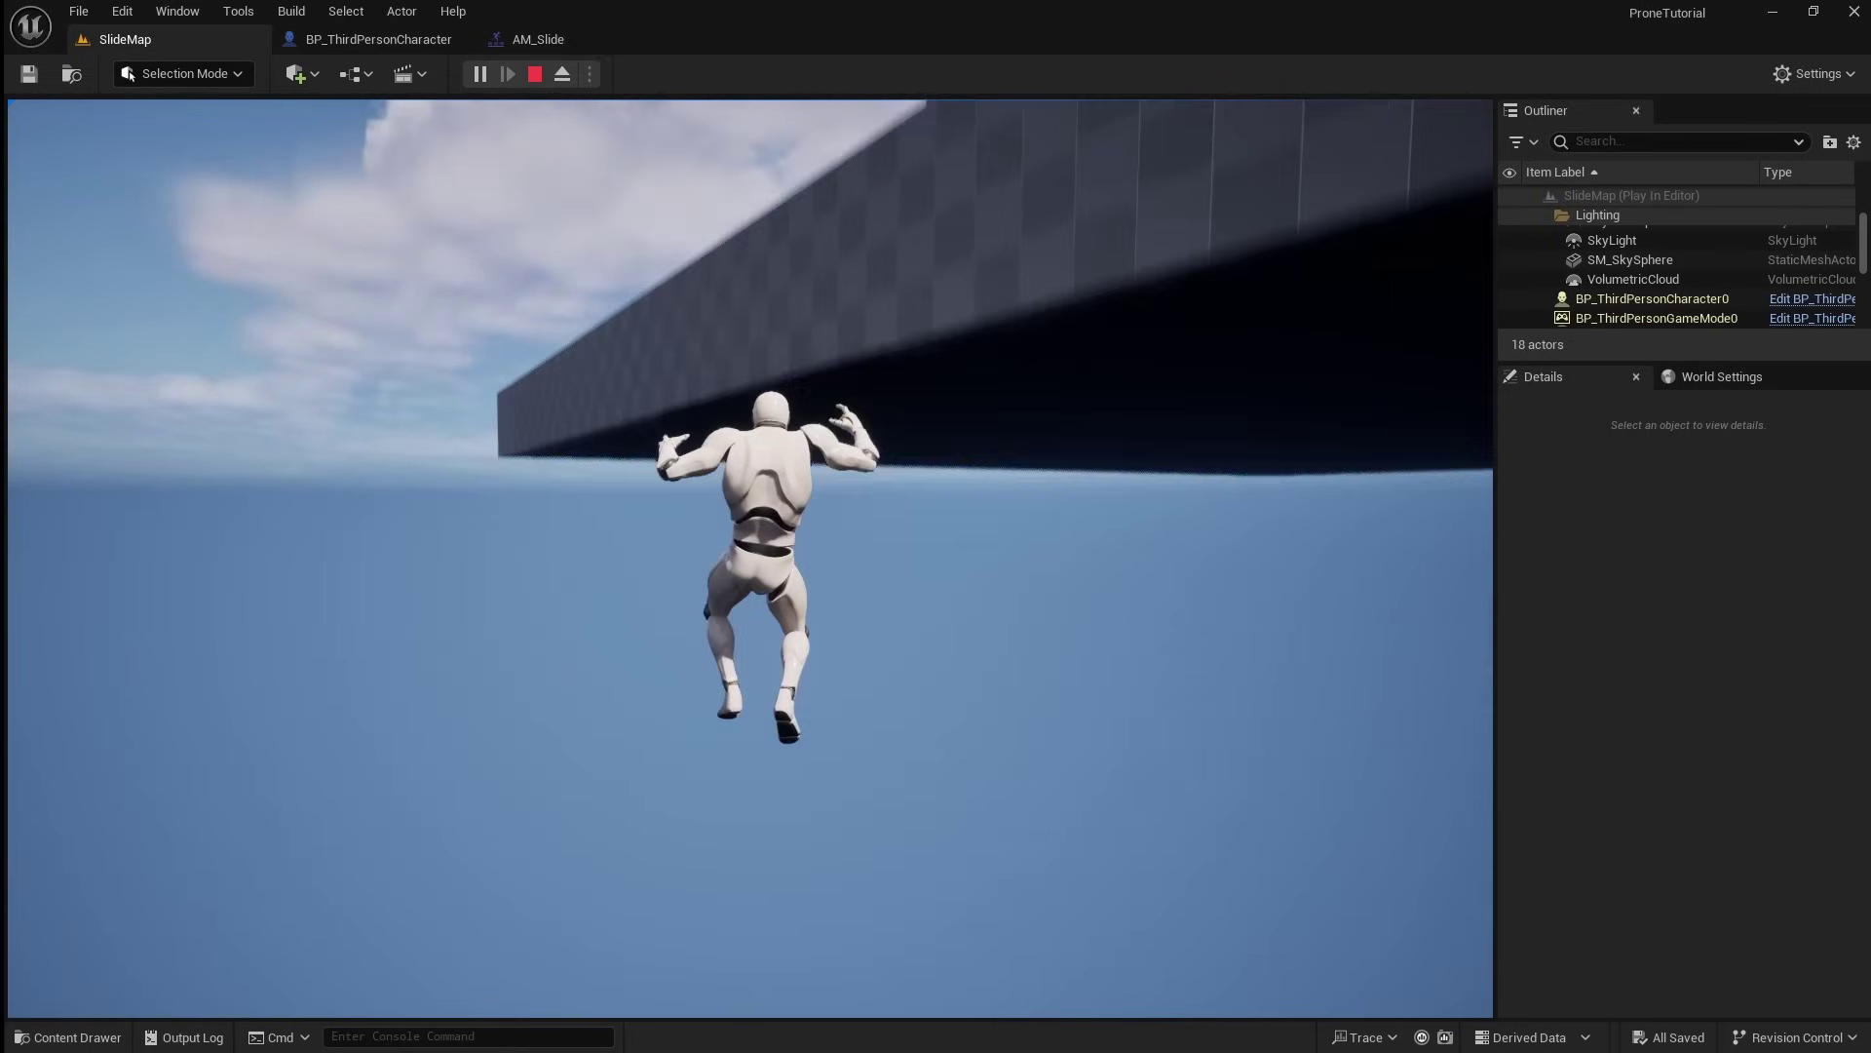
pyautogui.press('Escape')
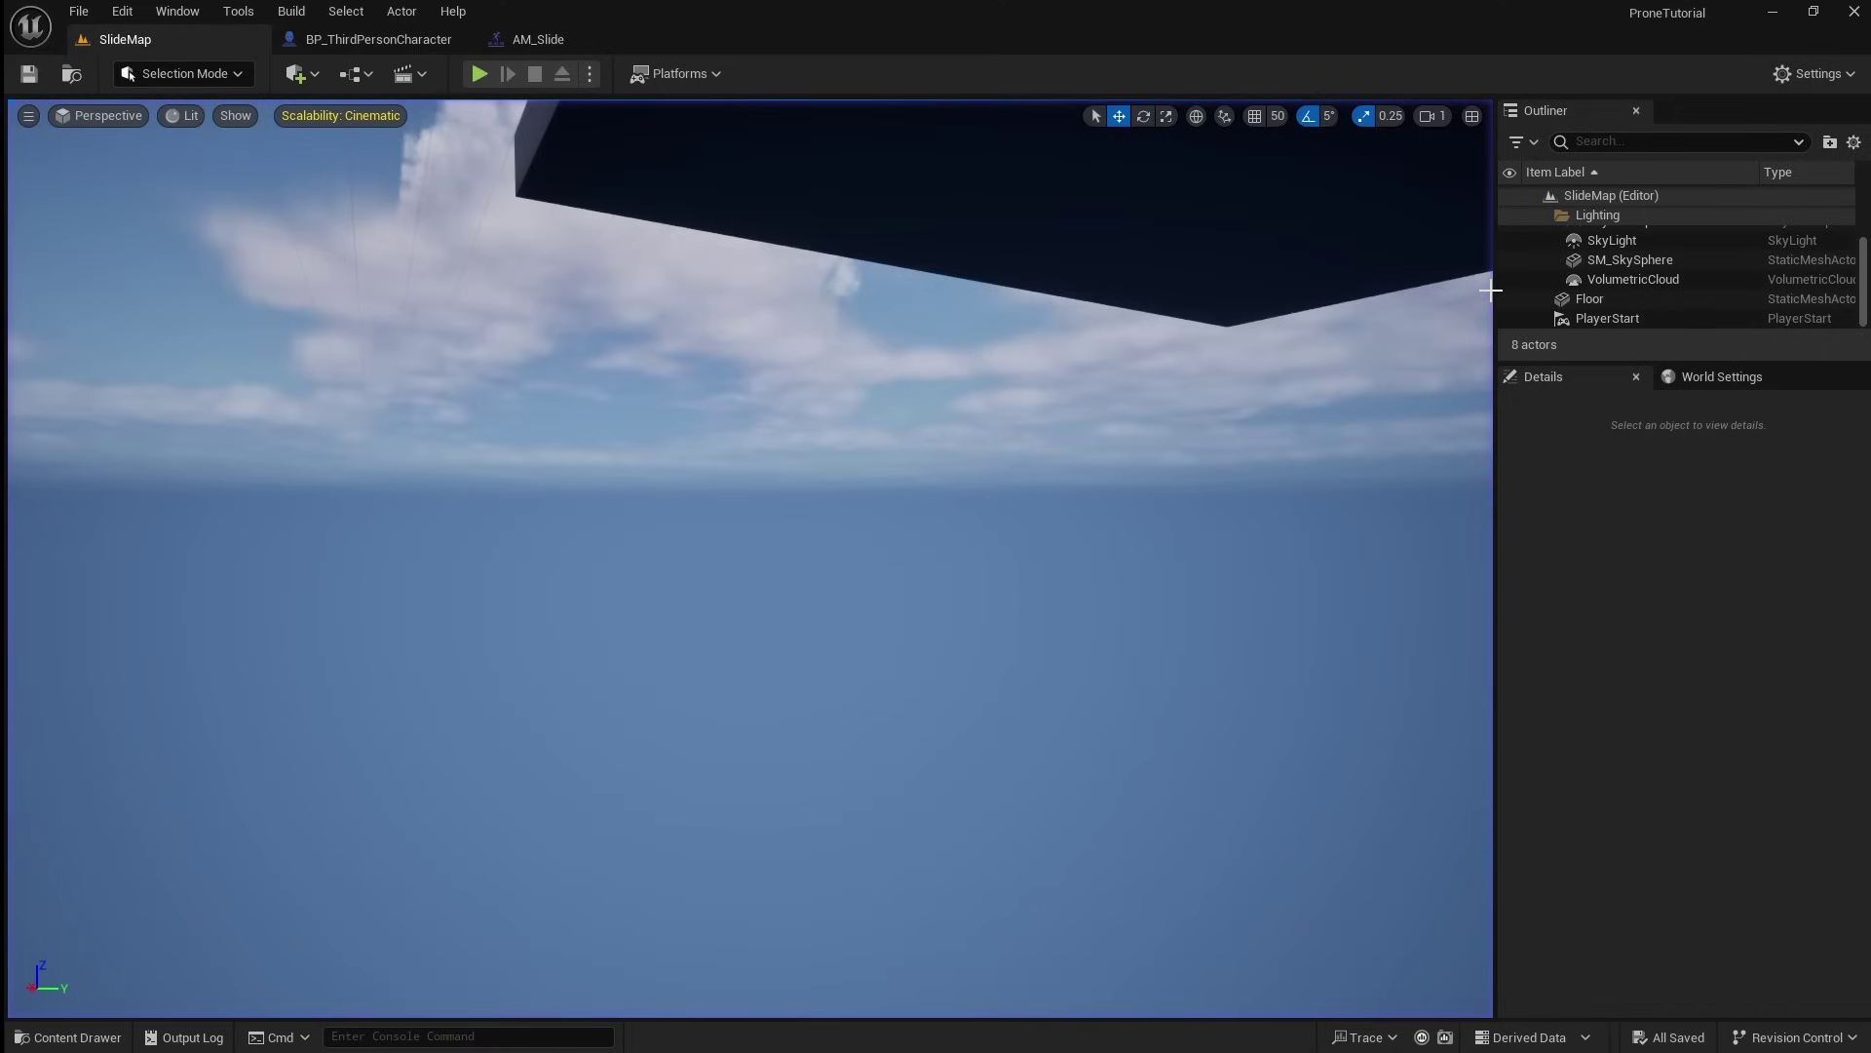
# - Create a new Boolean variable named IsSliding? in the character blueprint
pyautogui.click(379, 40)
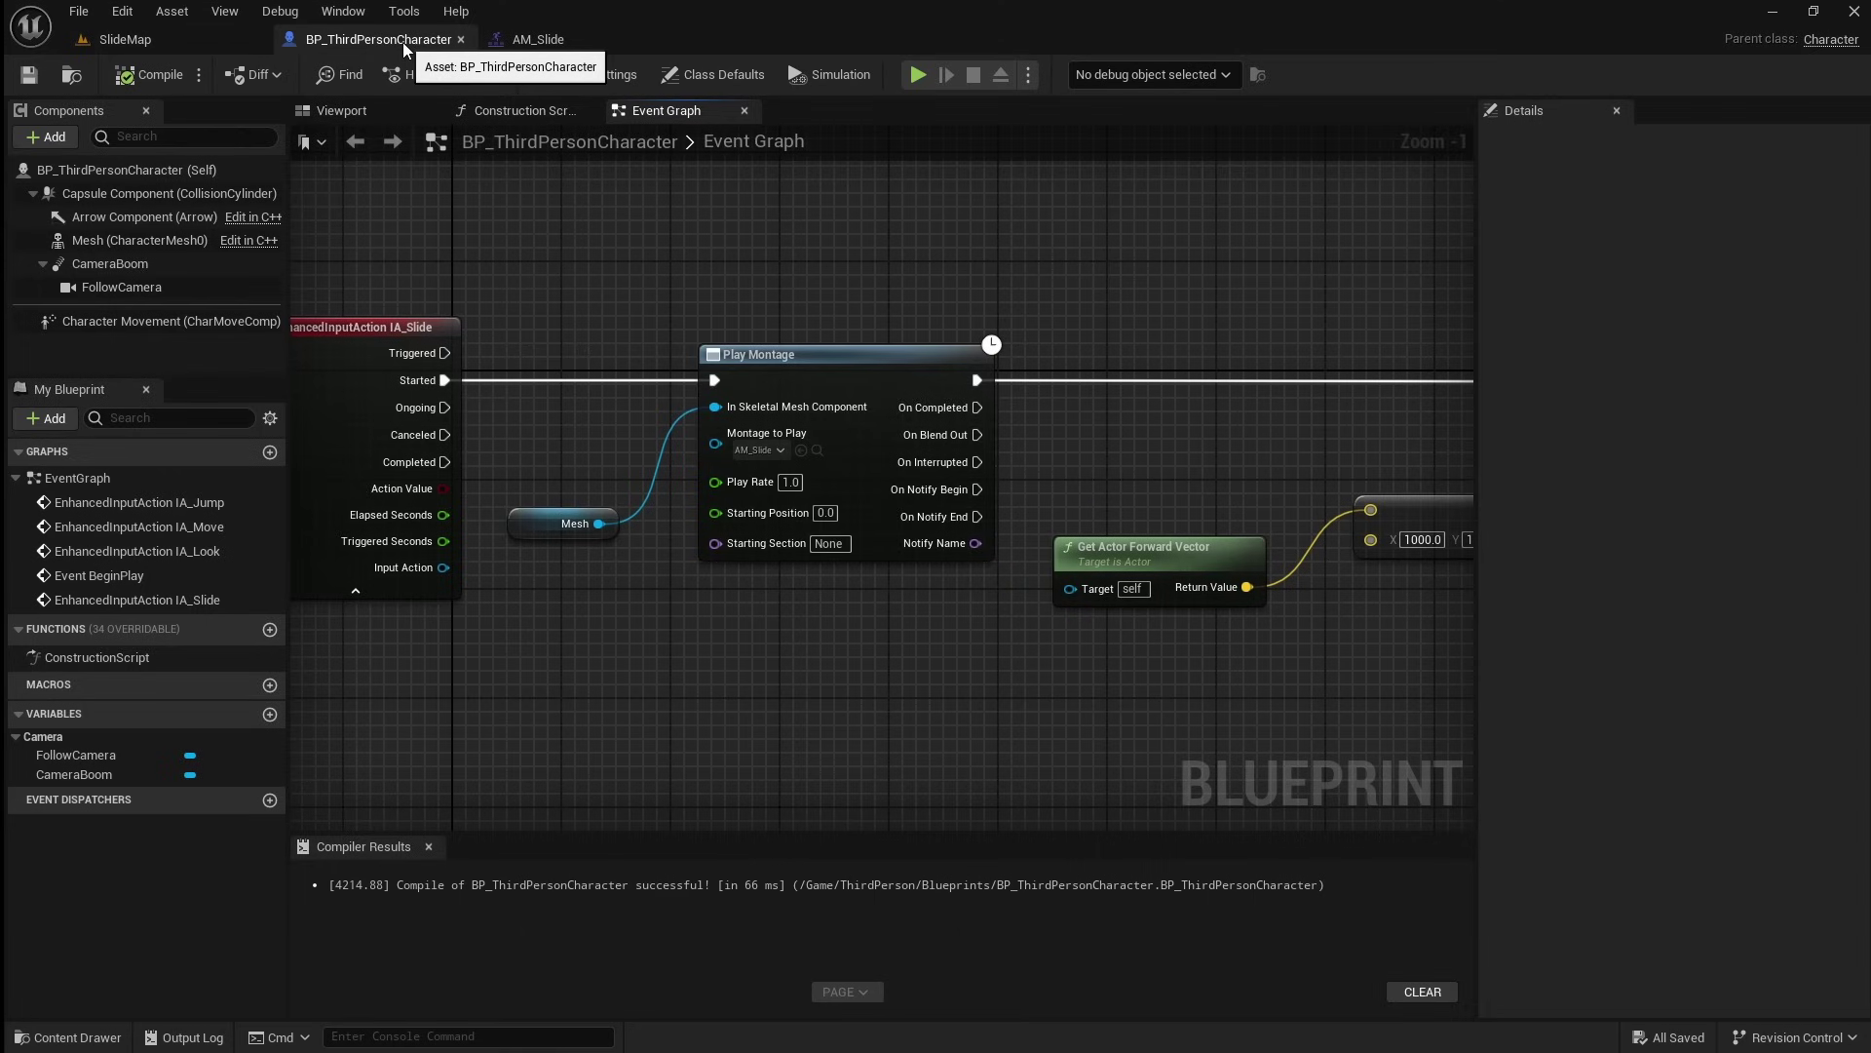
pyautogui.click(270, 714)
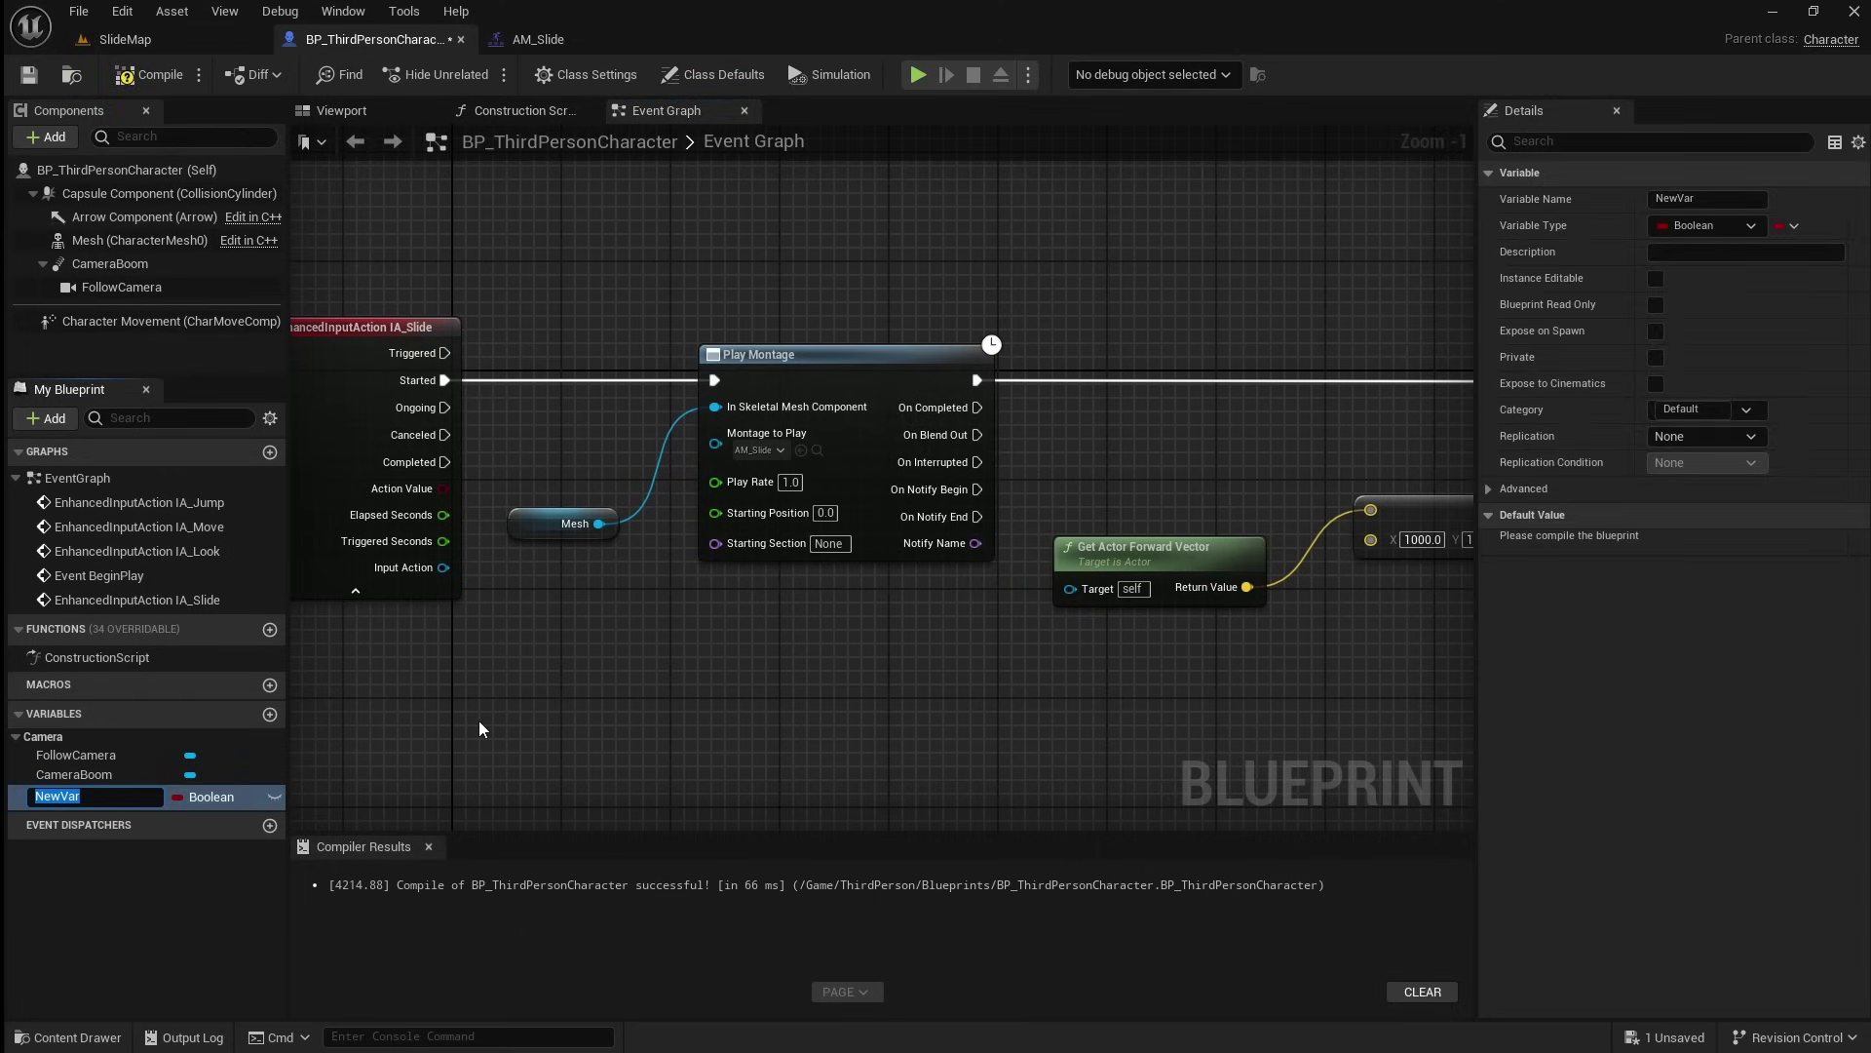
pyautogui.write('IsSliding?')
pyautogui.press('Return')
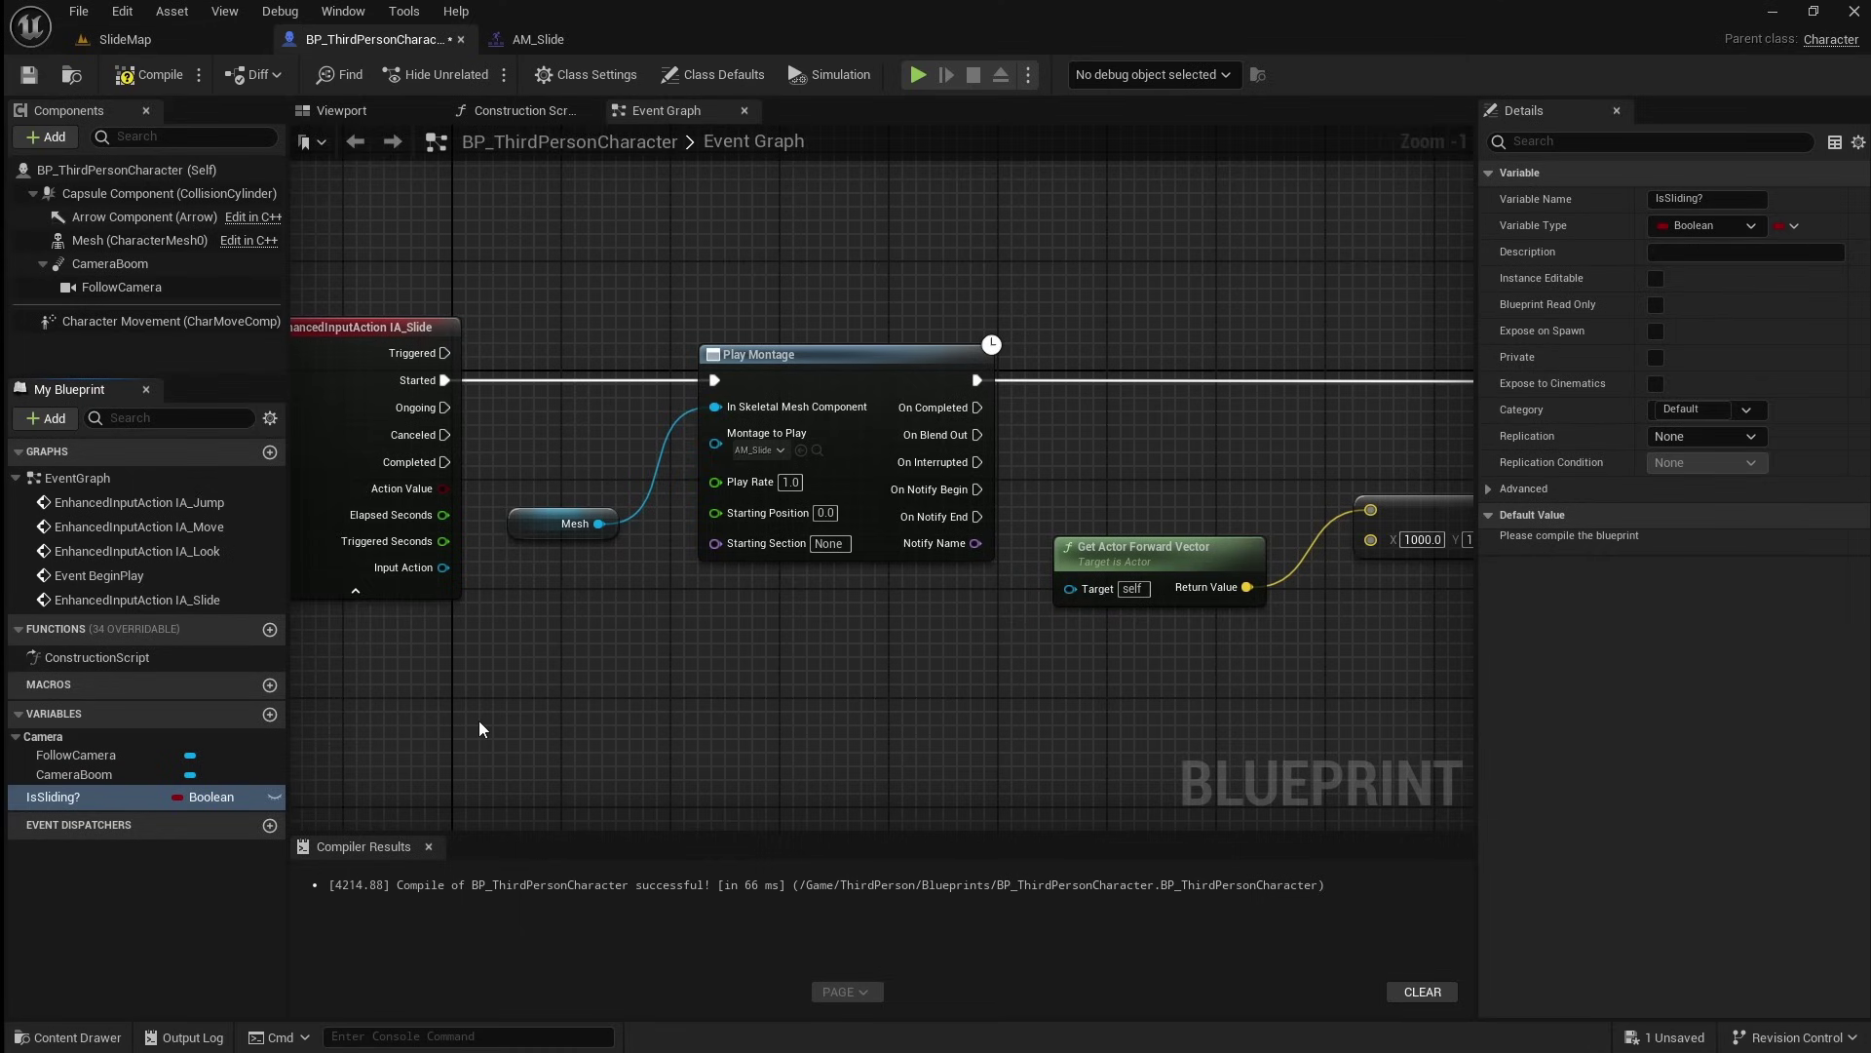
# - Set IsSliding? true between Play Montage and Launch Character
pyautogui.moveTo(734, 746); pyautogui.dragTo(378, 777, button='right')
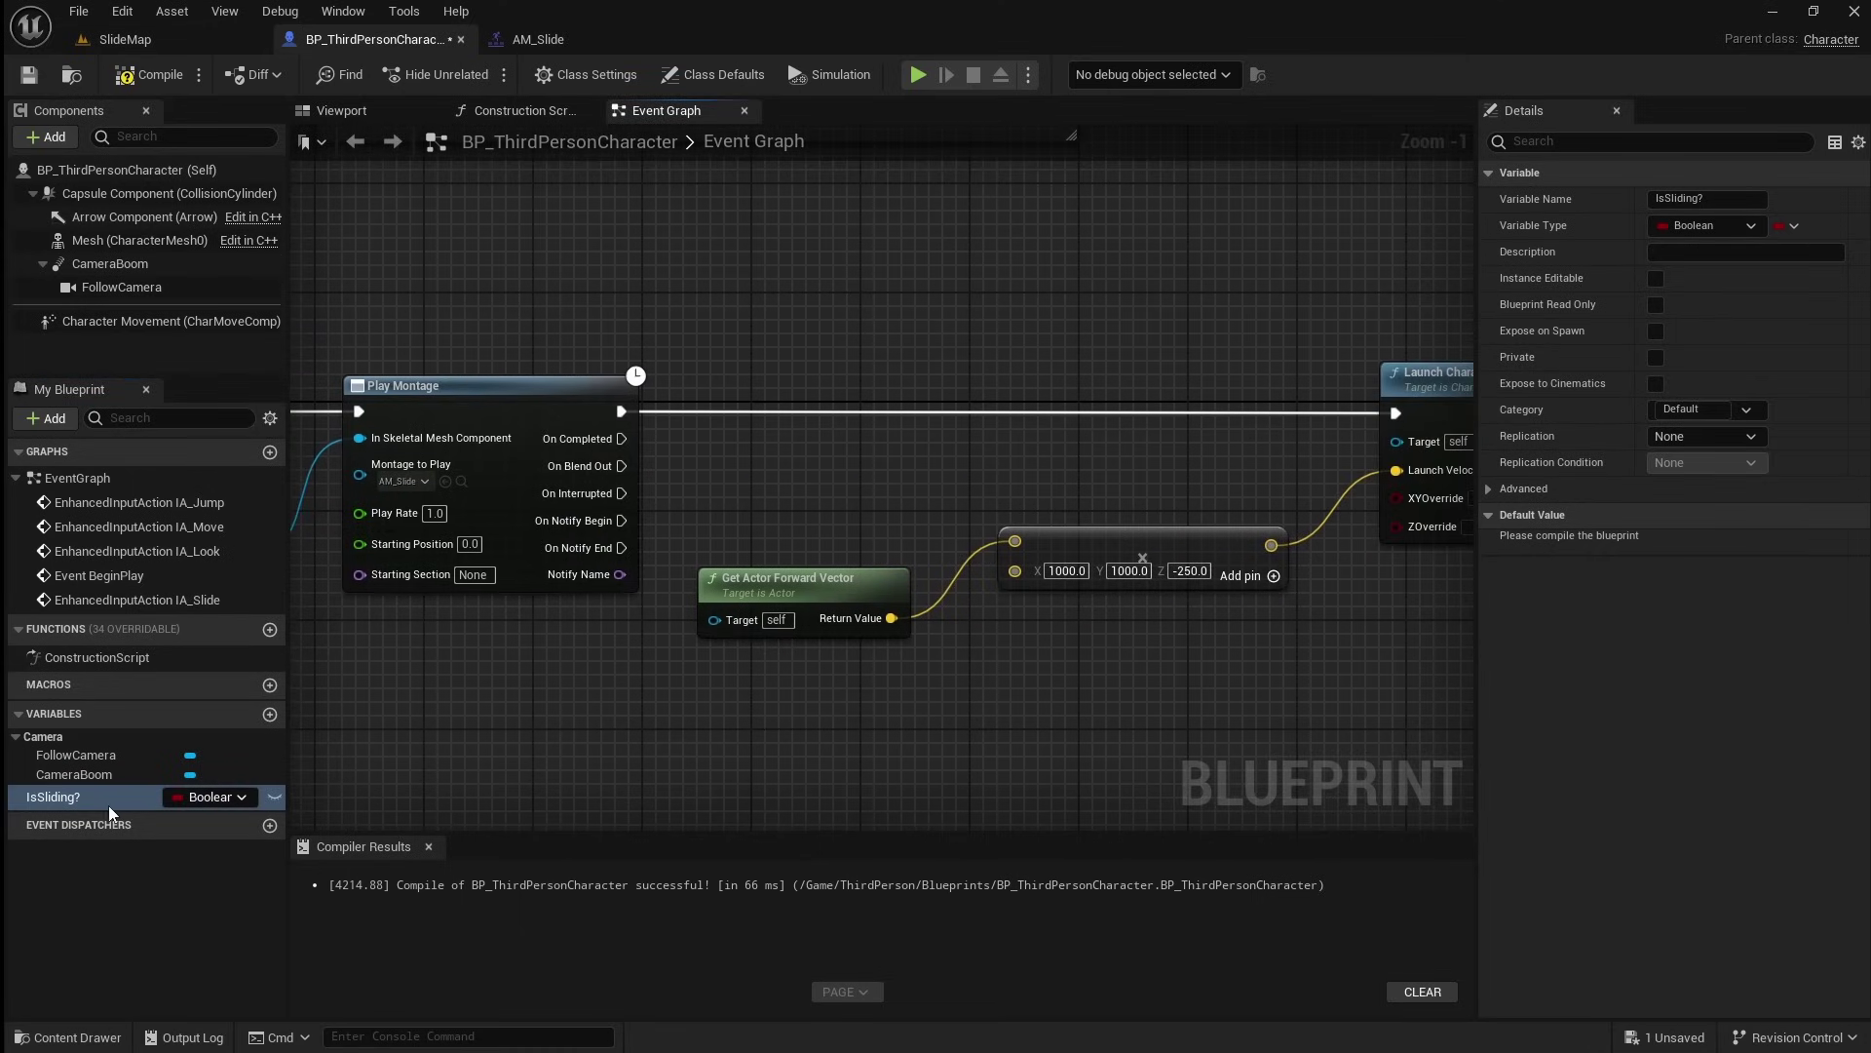
pyautogui.moveTo(110, 812); pyautogui.dragTo(840, 322)
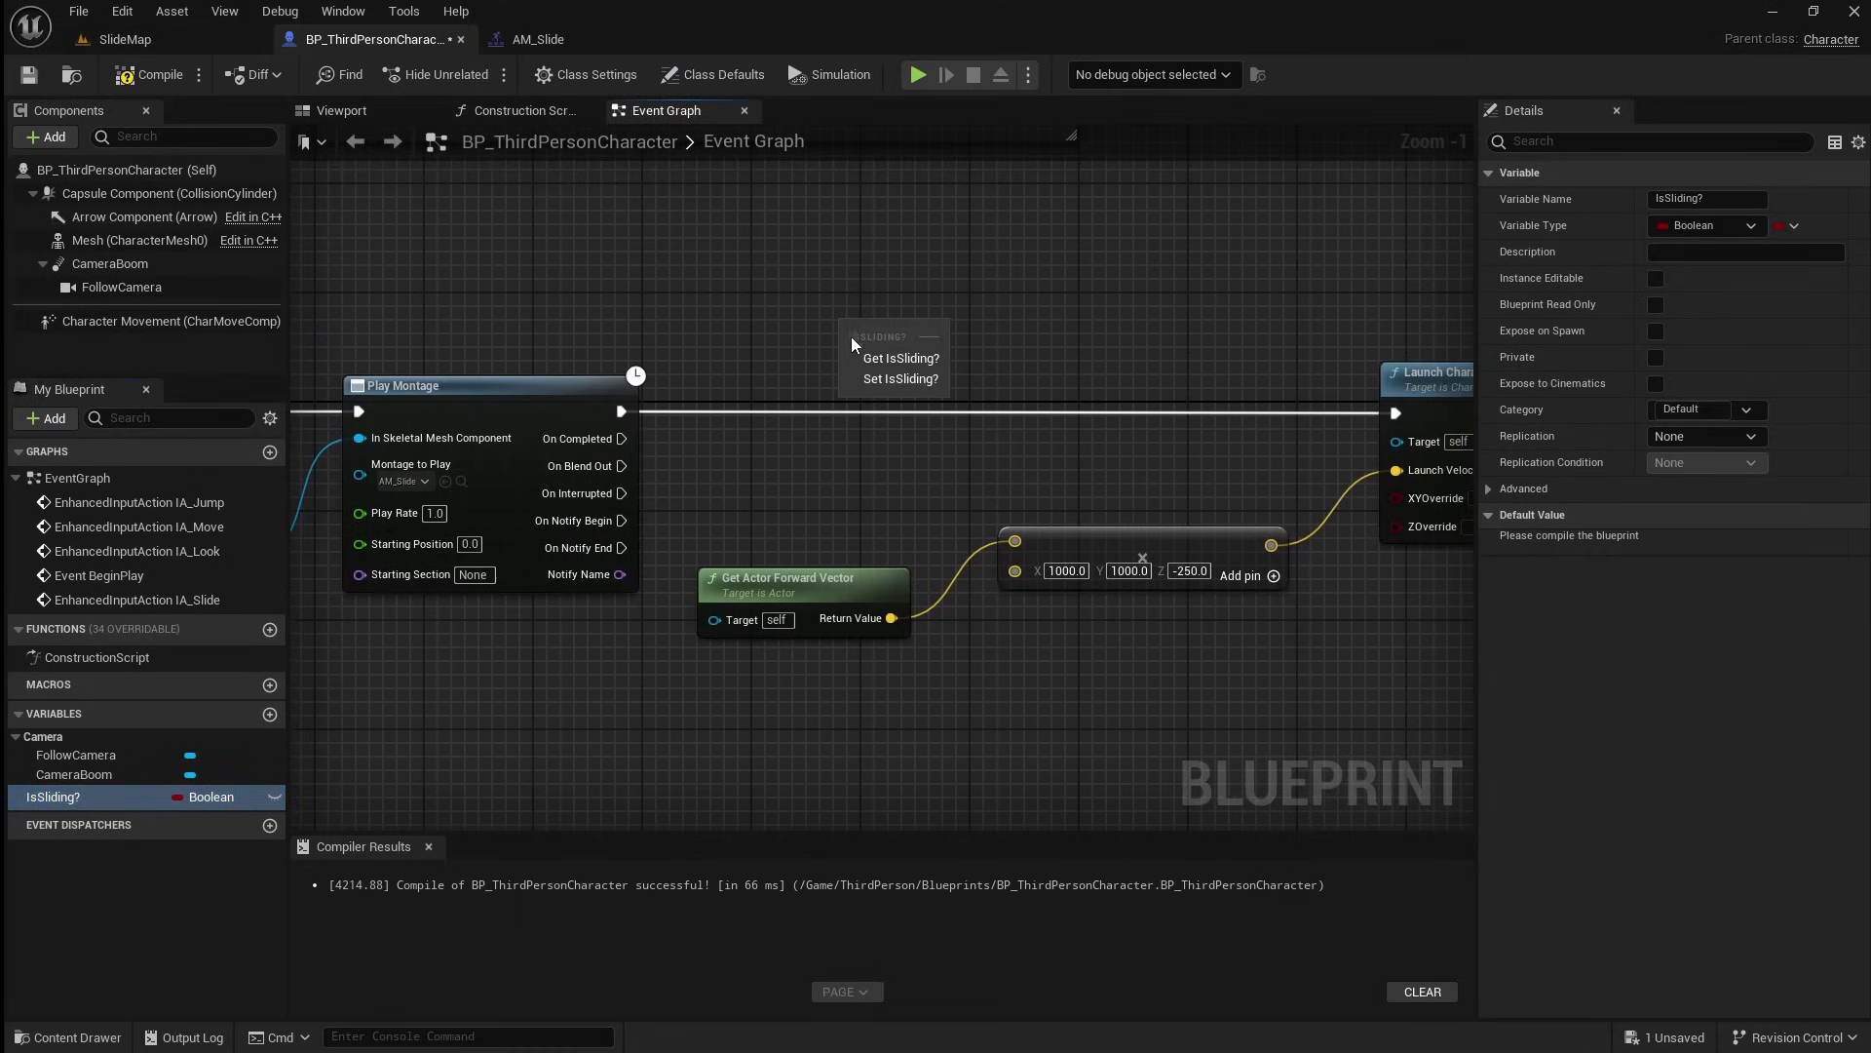
pyautogui.click(914, 380)
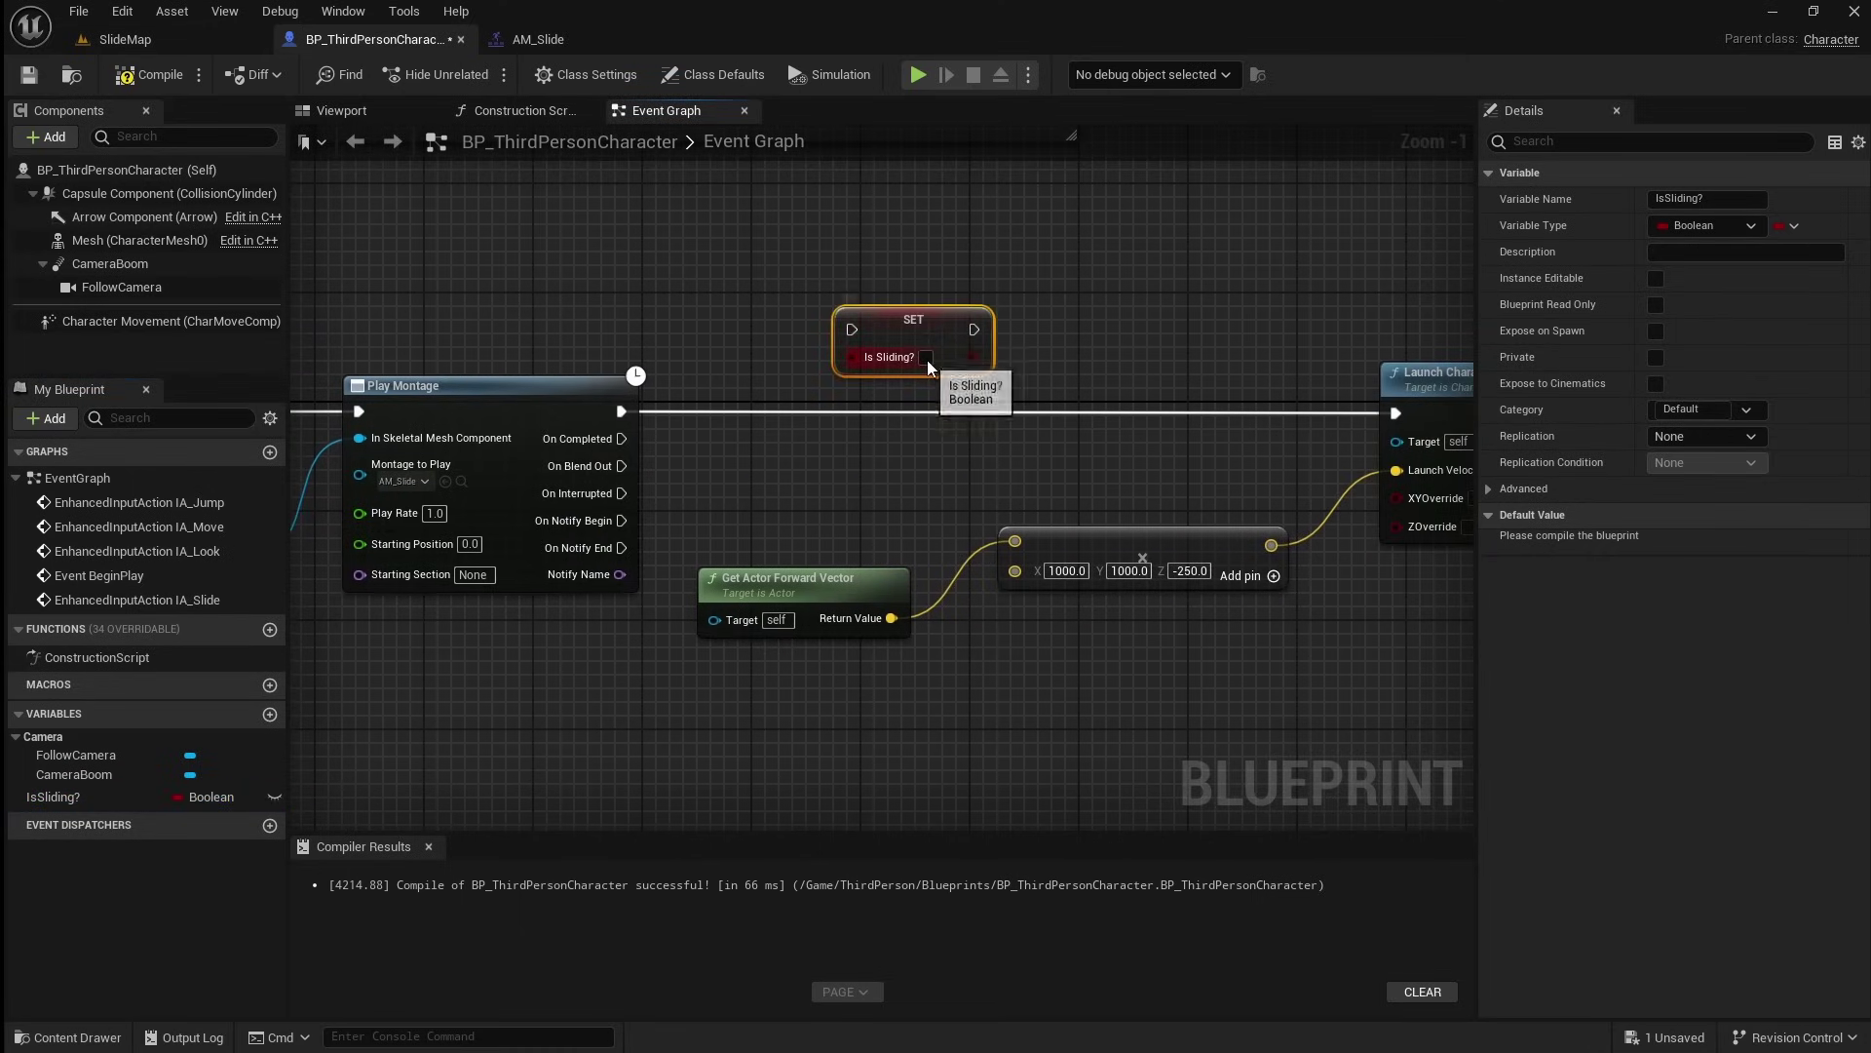
pyautogui.moveTo(909, 333); pyautogui.dragTo(621, 411)
pyautogui.moveTo(621, 412); pyautogui.dragTo(323, 407, button='right')
pyautogui.moveTo(678, 397); pyautogui.dragTo(1098, 399)
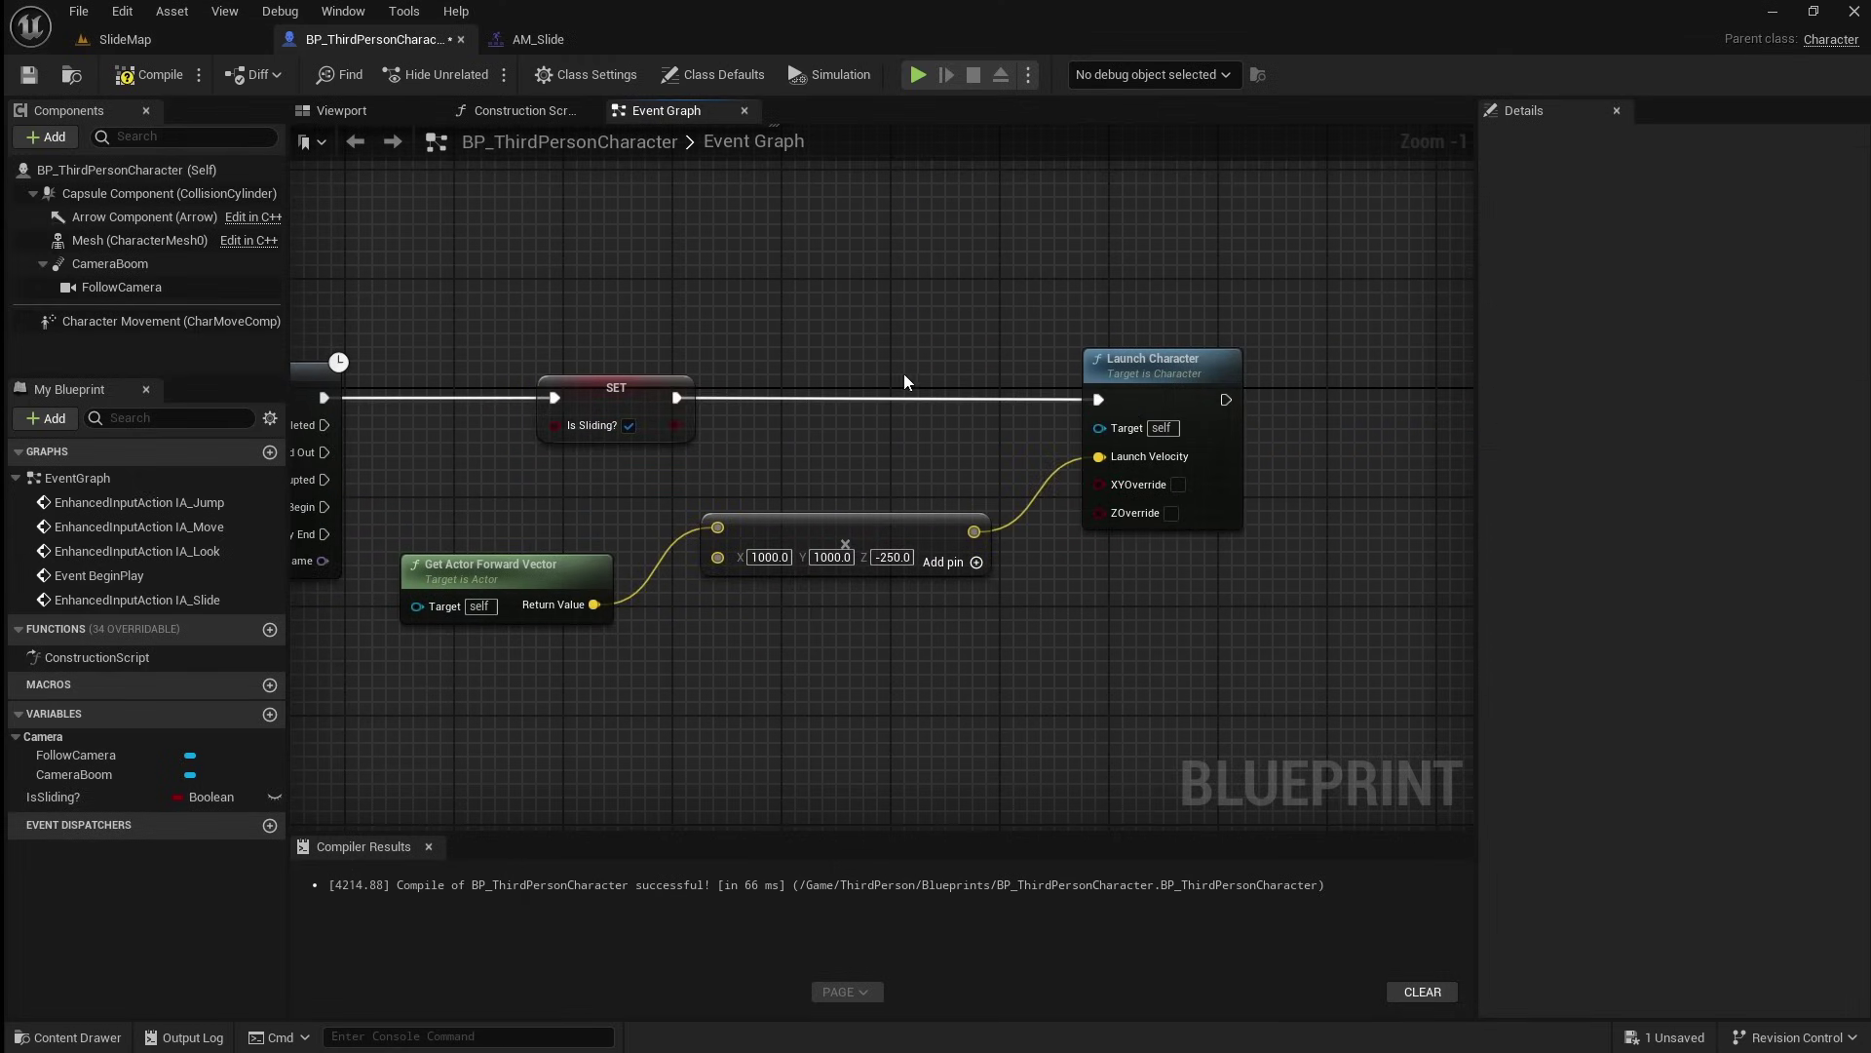
pyautogui.moveTo(1192, 699); pyautogui.dragTo(584, 487)
pyautogui.moveTo(1162, 377); pyautogui.dragTo(1448, 377)
# - Set IsSliding? false from Play Montage's On Completed pin
pyautogui.moveTo(869, 326); pyautogui.dragTo(1133, 318, button='right')
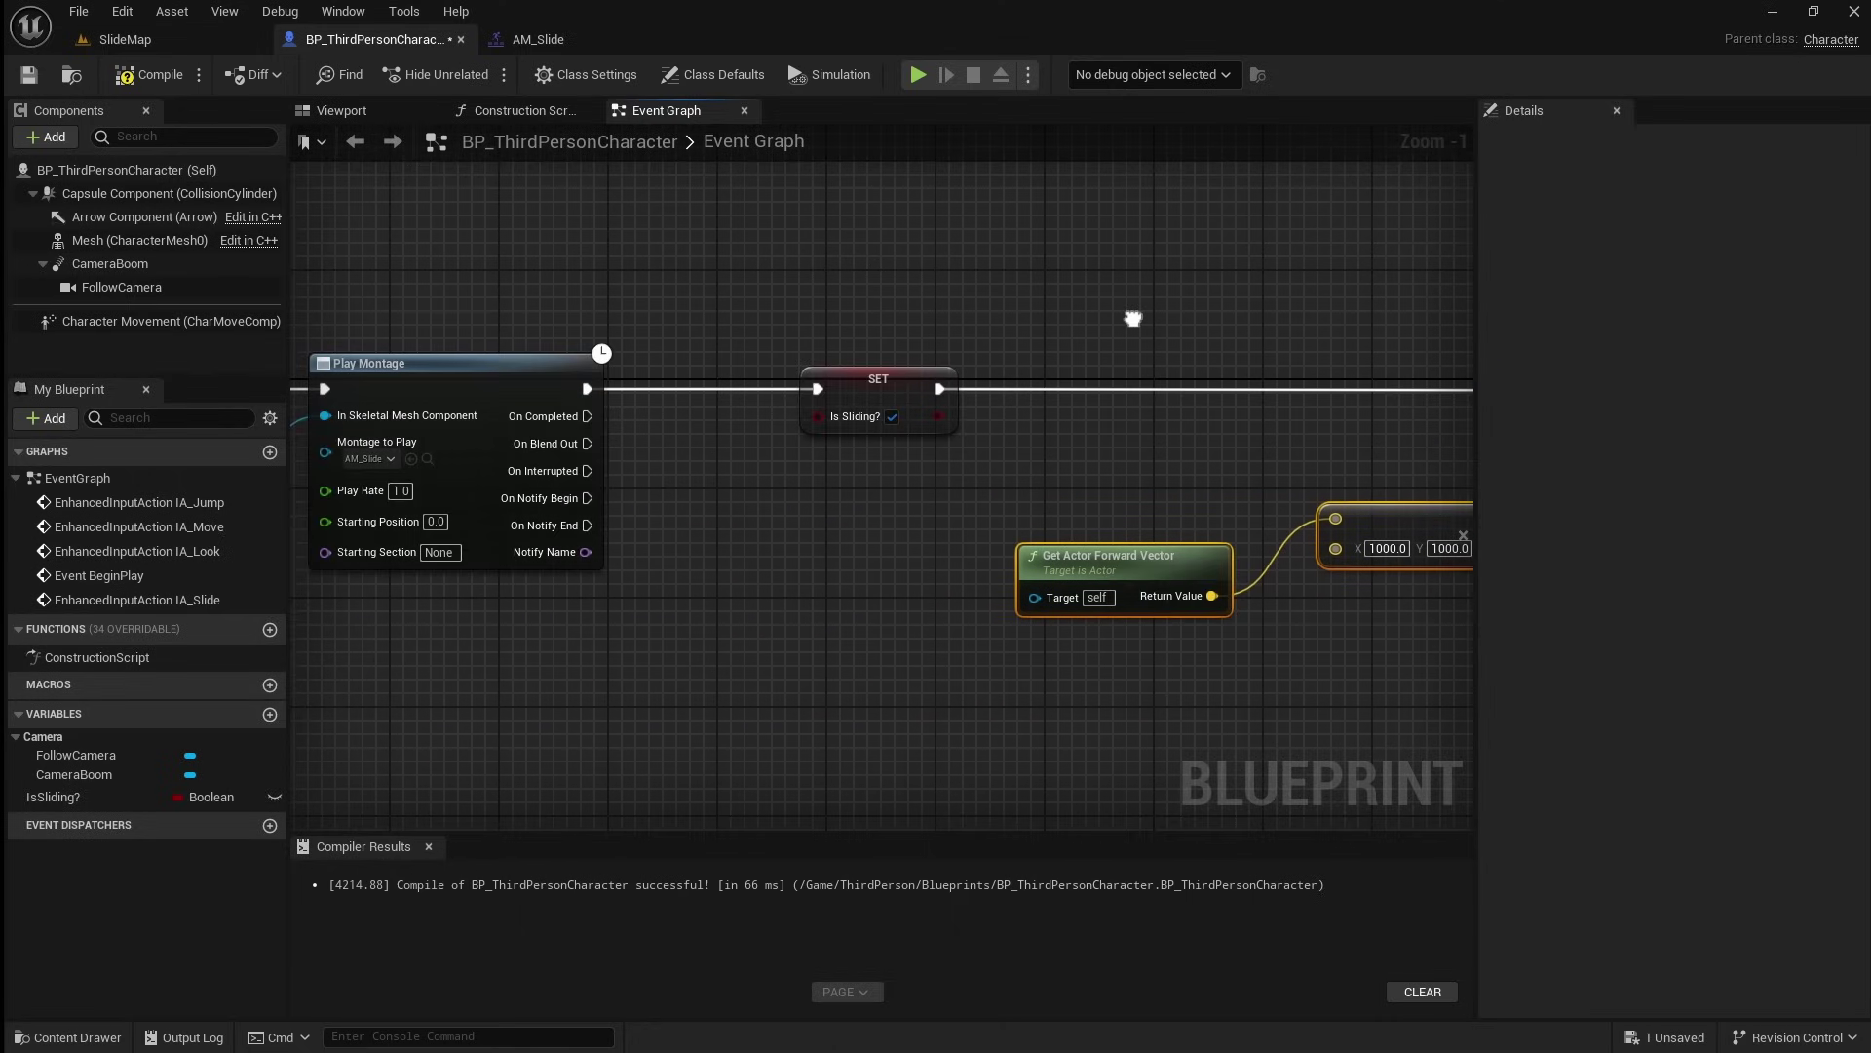
pyautogui.moveTo(112, 799); pyautogui.dragTo(726, 516)
pyautogui.click(784, 565)
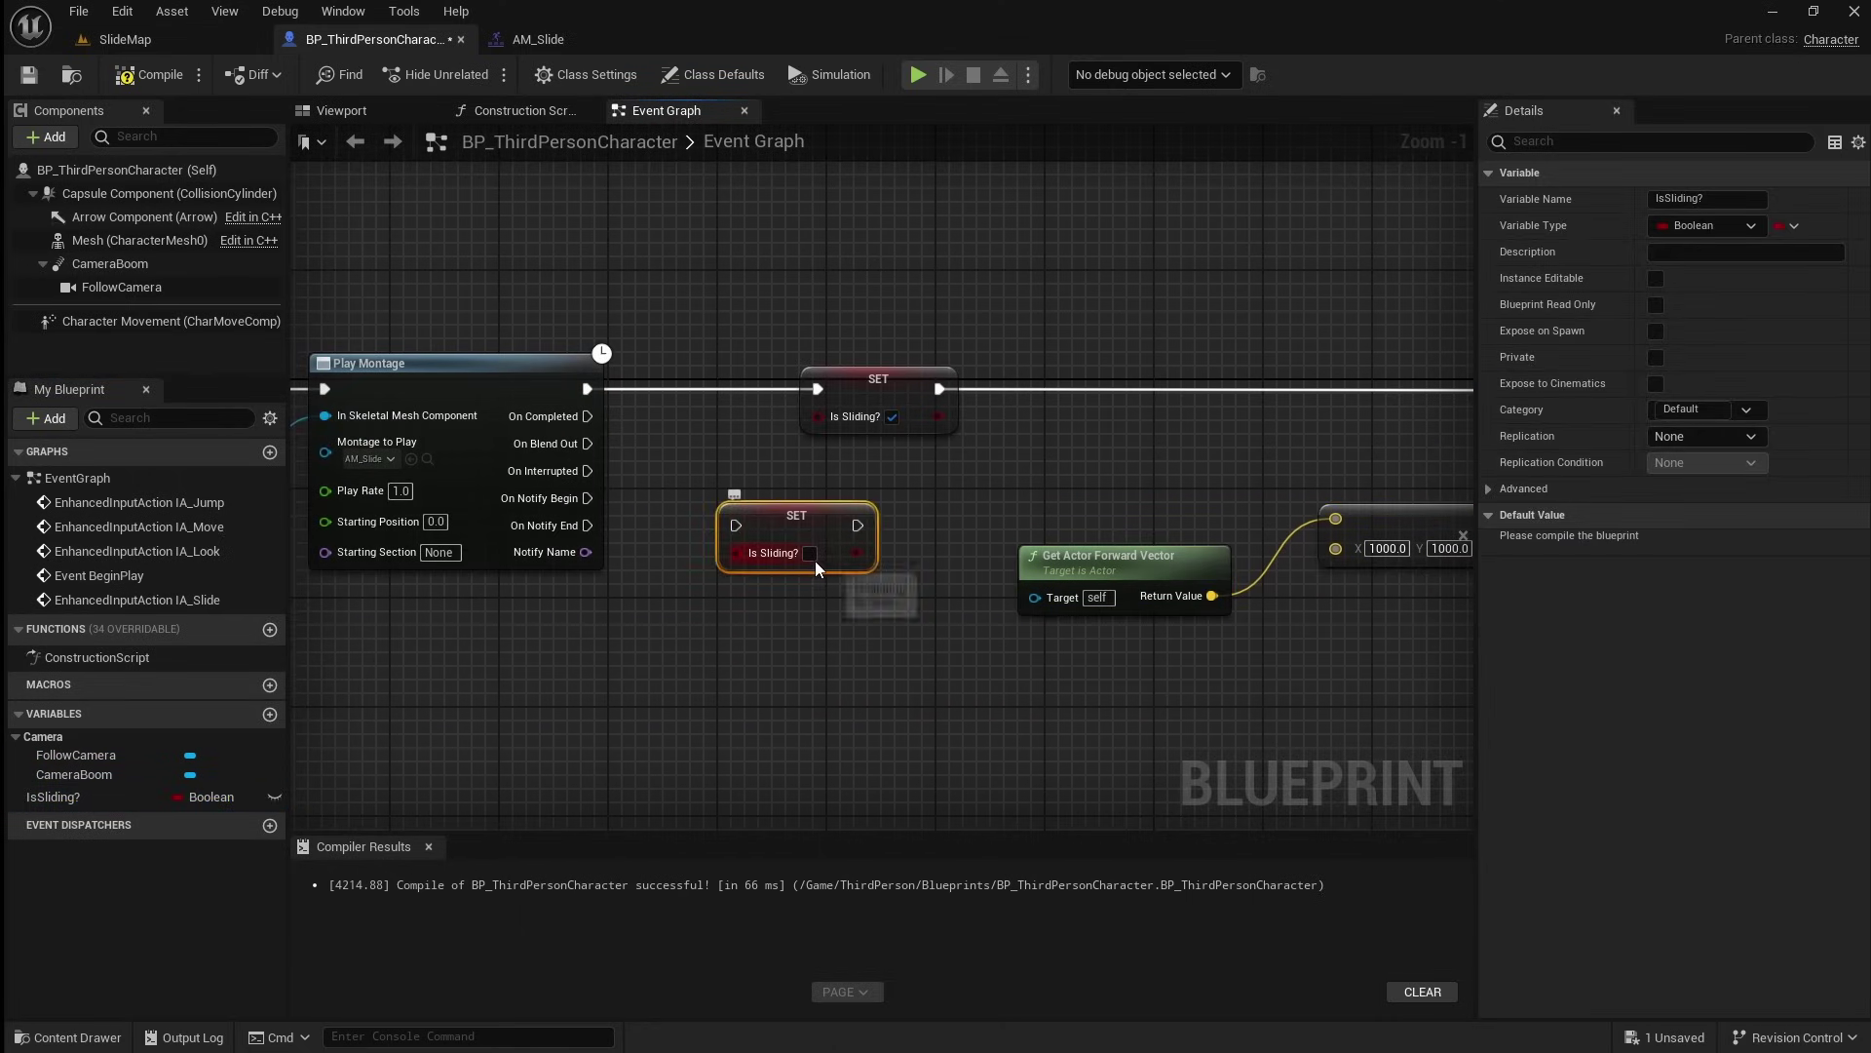
pyautogui.moveTo(736, 526); pyautogui.dragTo(588, 416)
pyautogui.click(569, 266)
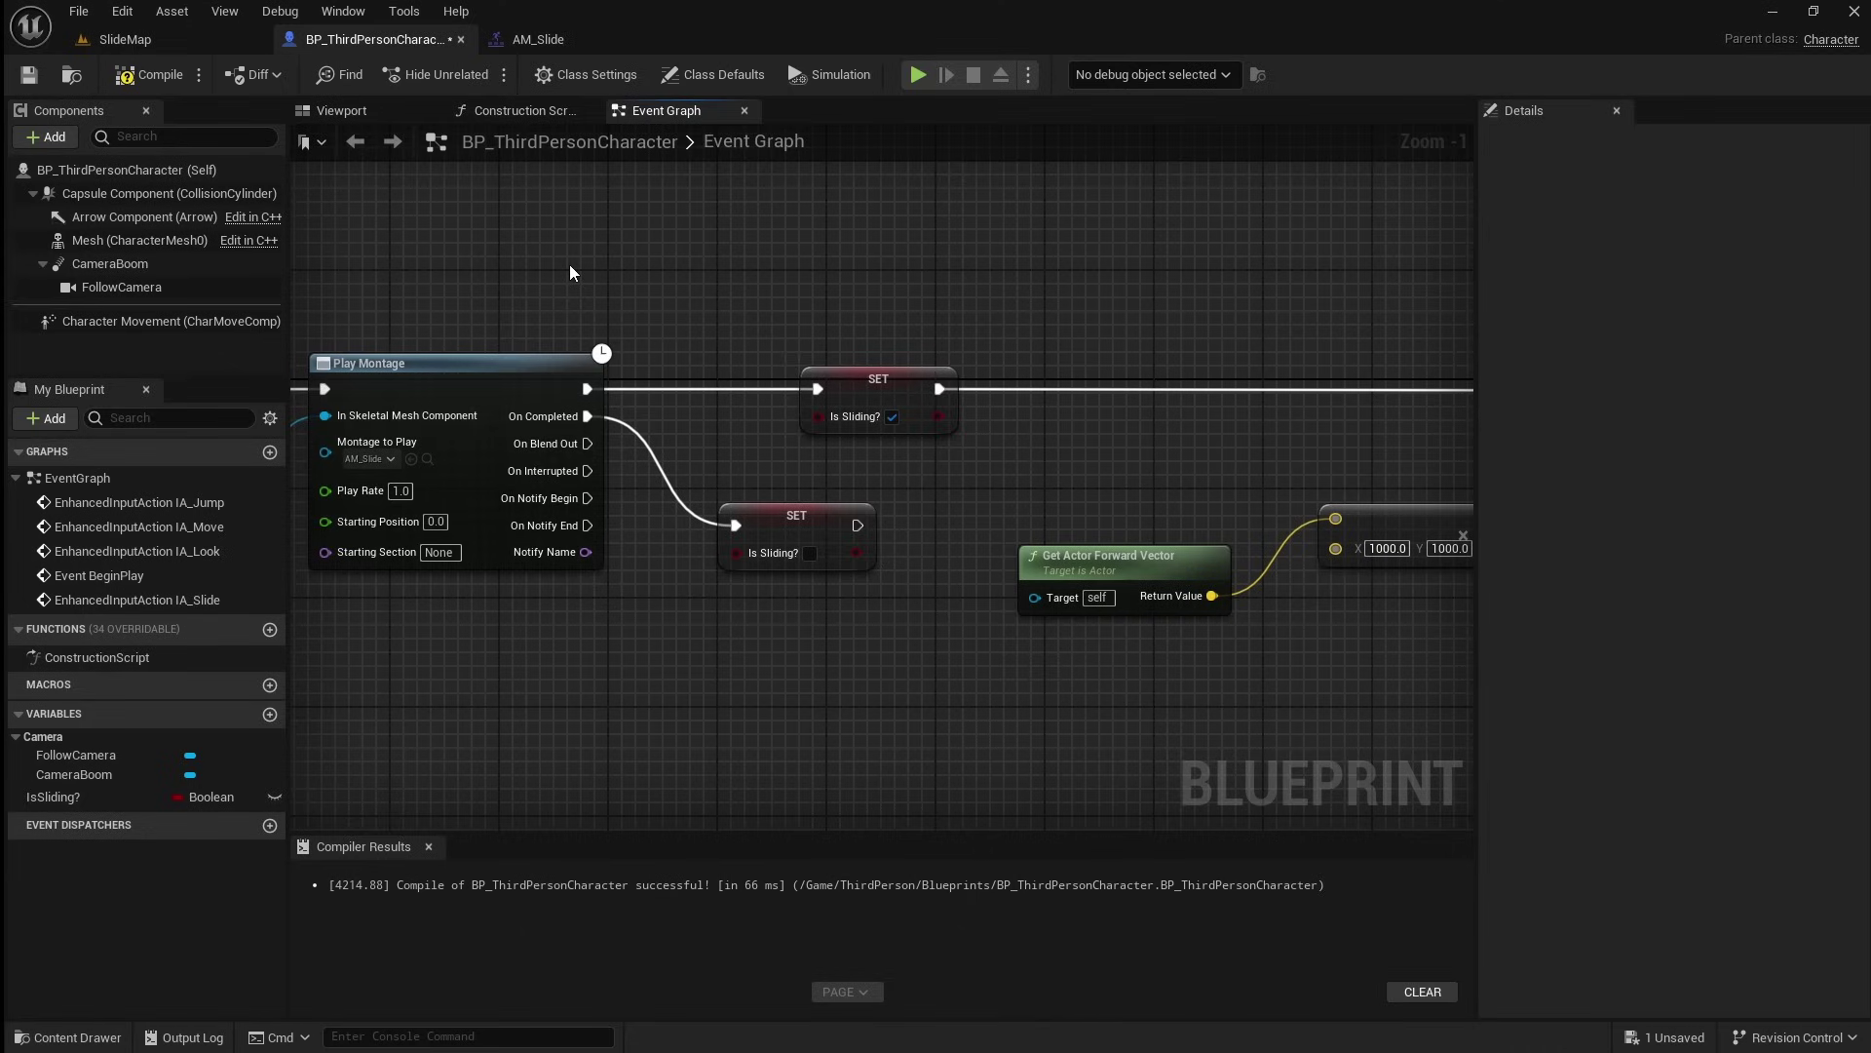
# - Make room beside the IA_Slide event node and add an IsSliding? getter there
pyautogui.moveTo(467, 258); pyautogui.dragTo(1127, 248, button='right')
pyautogui.scroll(1, 1098, 230)
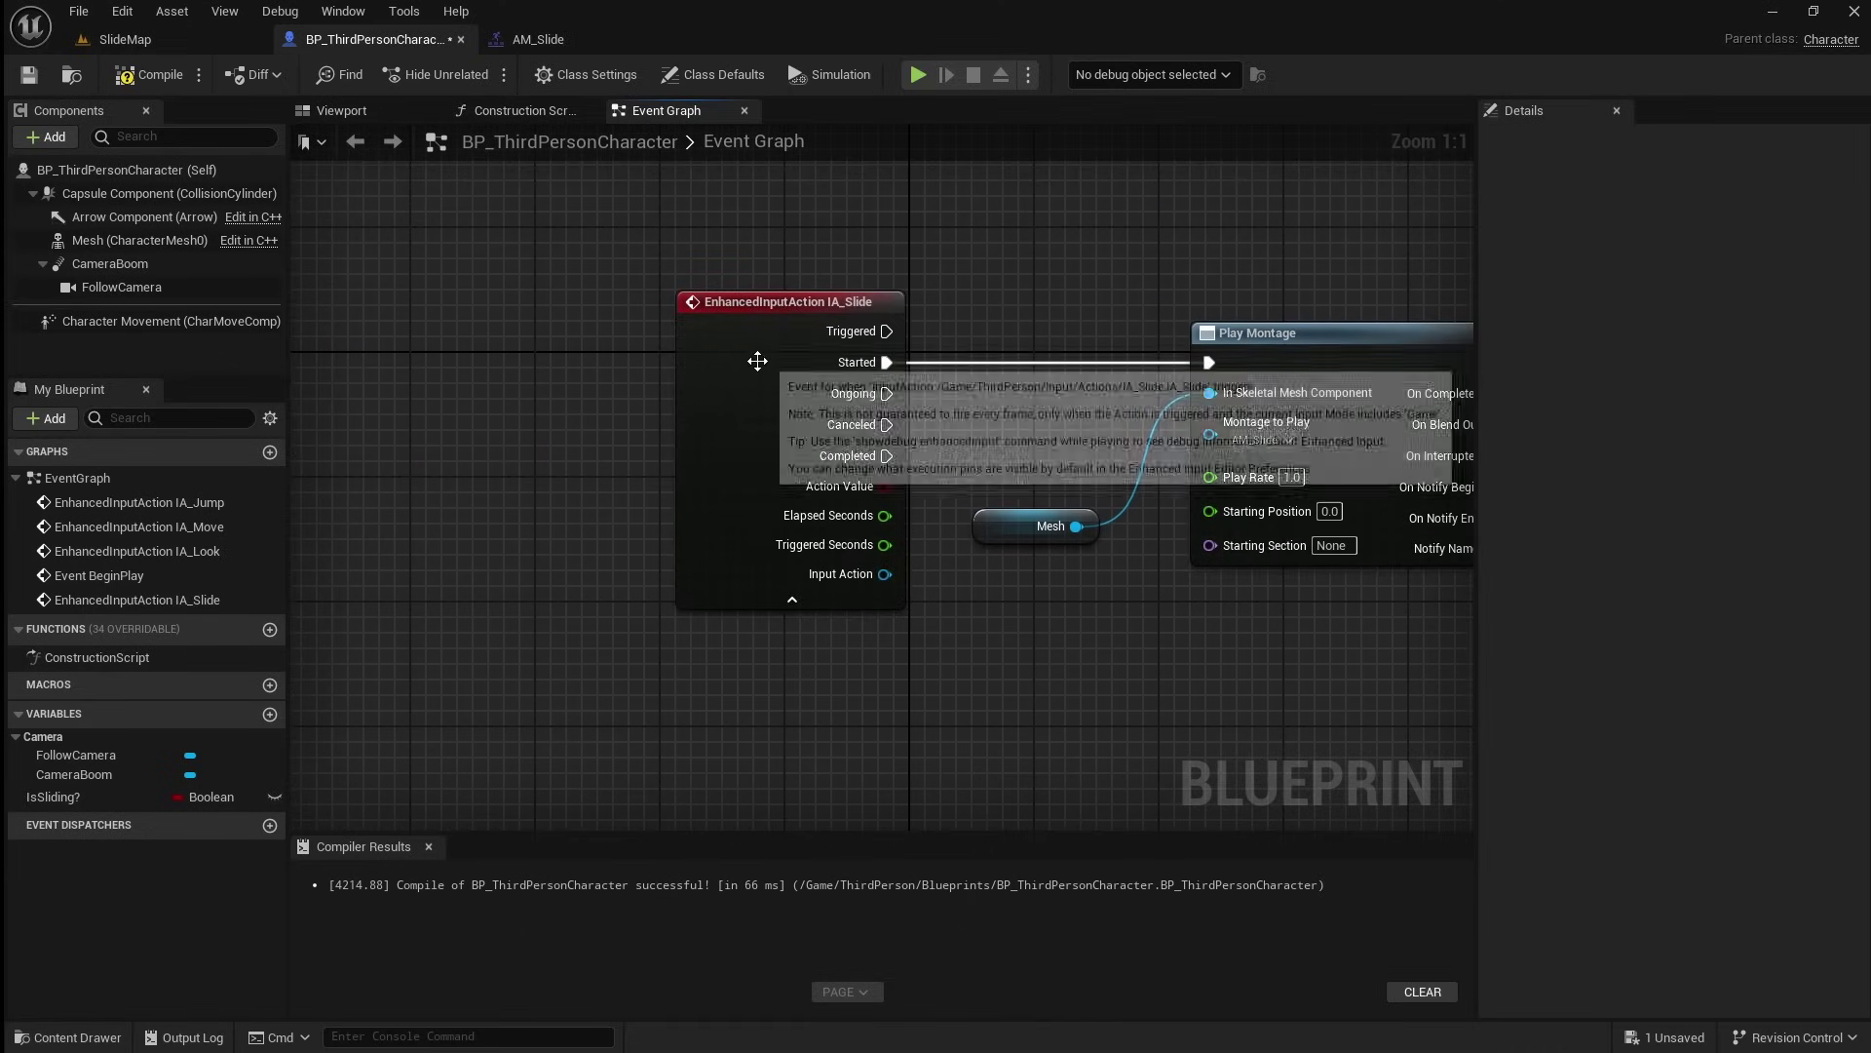
pyautogui.moveTo(758, 362); pyautogui.dragTo(399, 361)
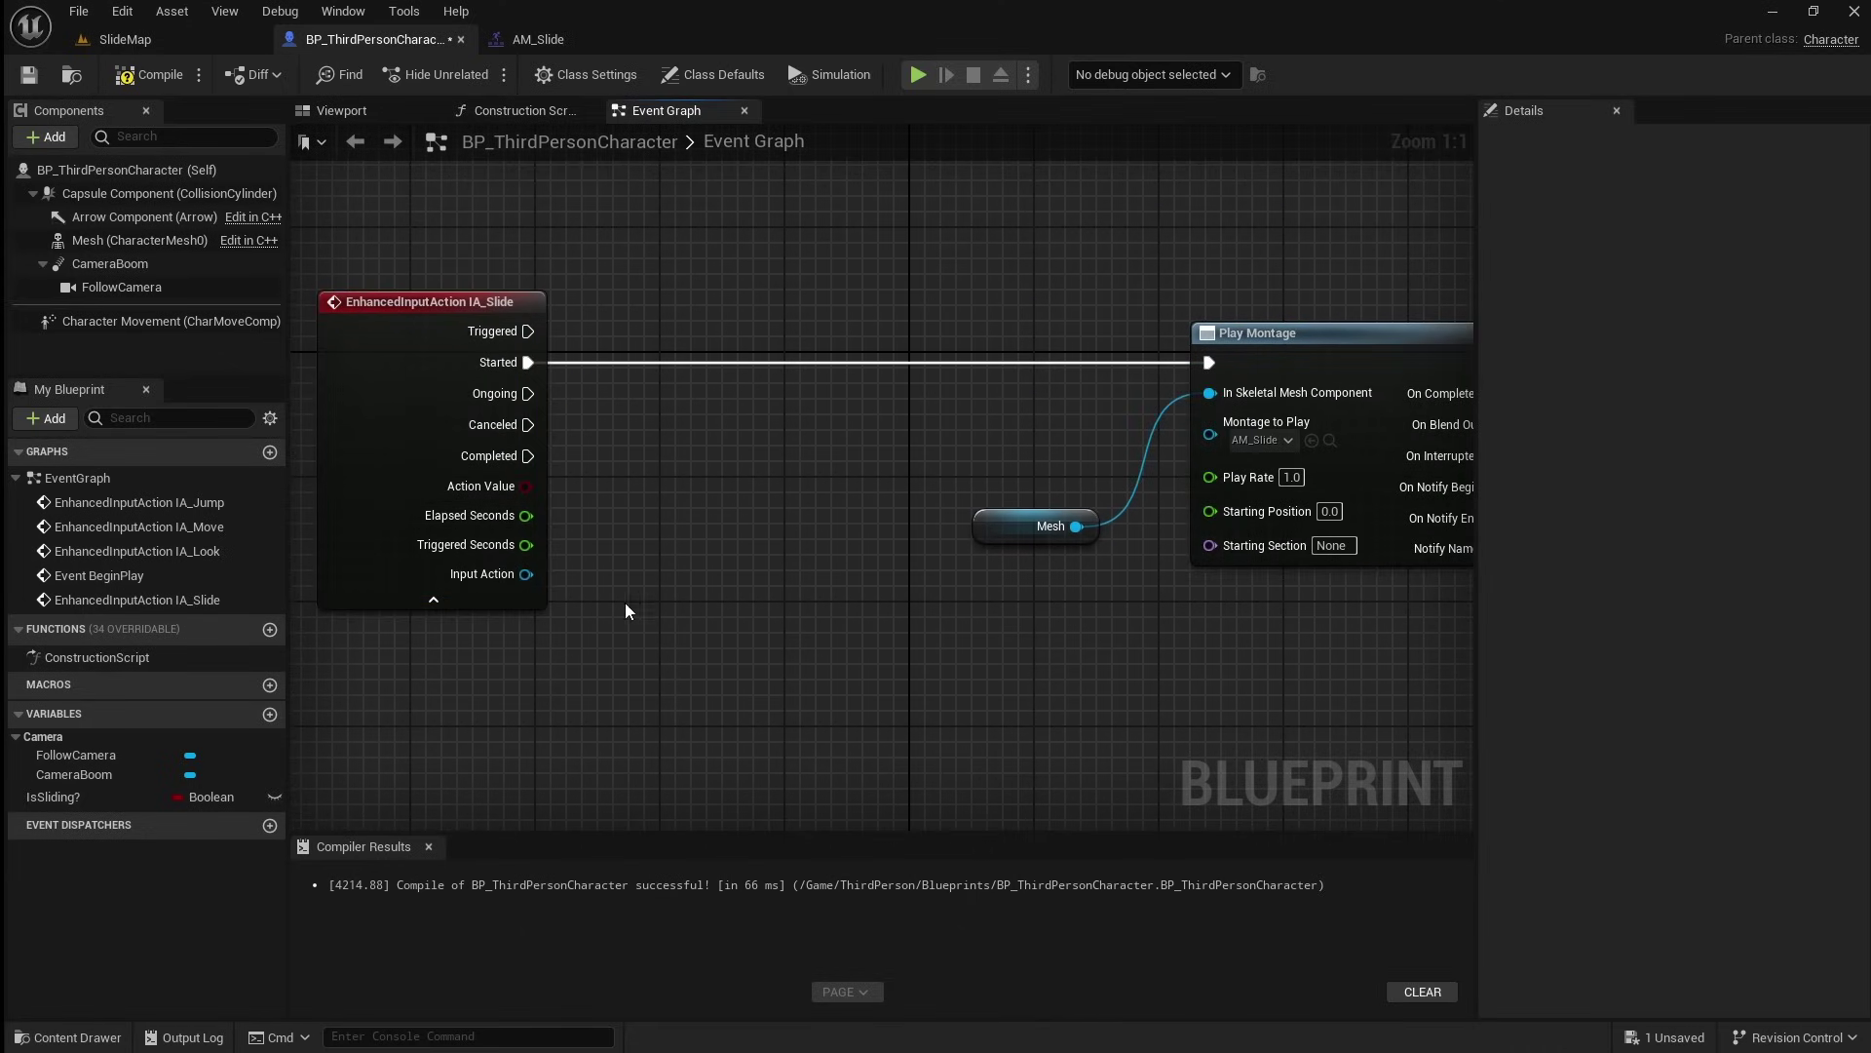
pyautogui.moveTo(125, 796); pyautogui.dragTo(639, 490)
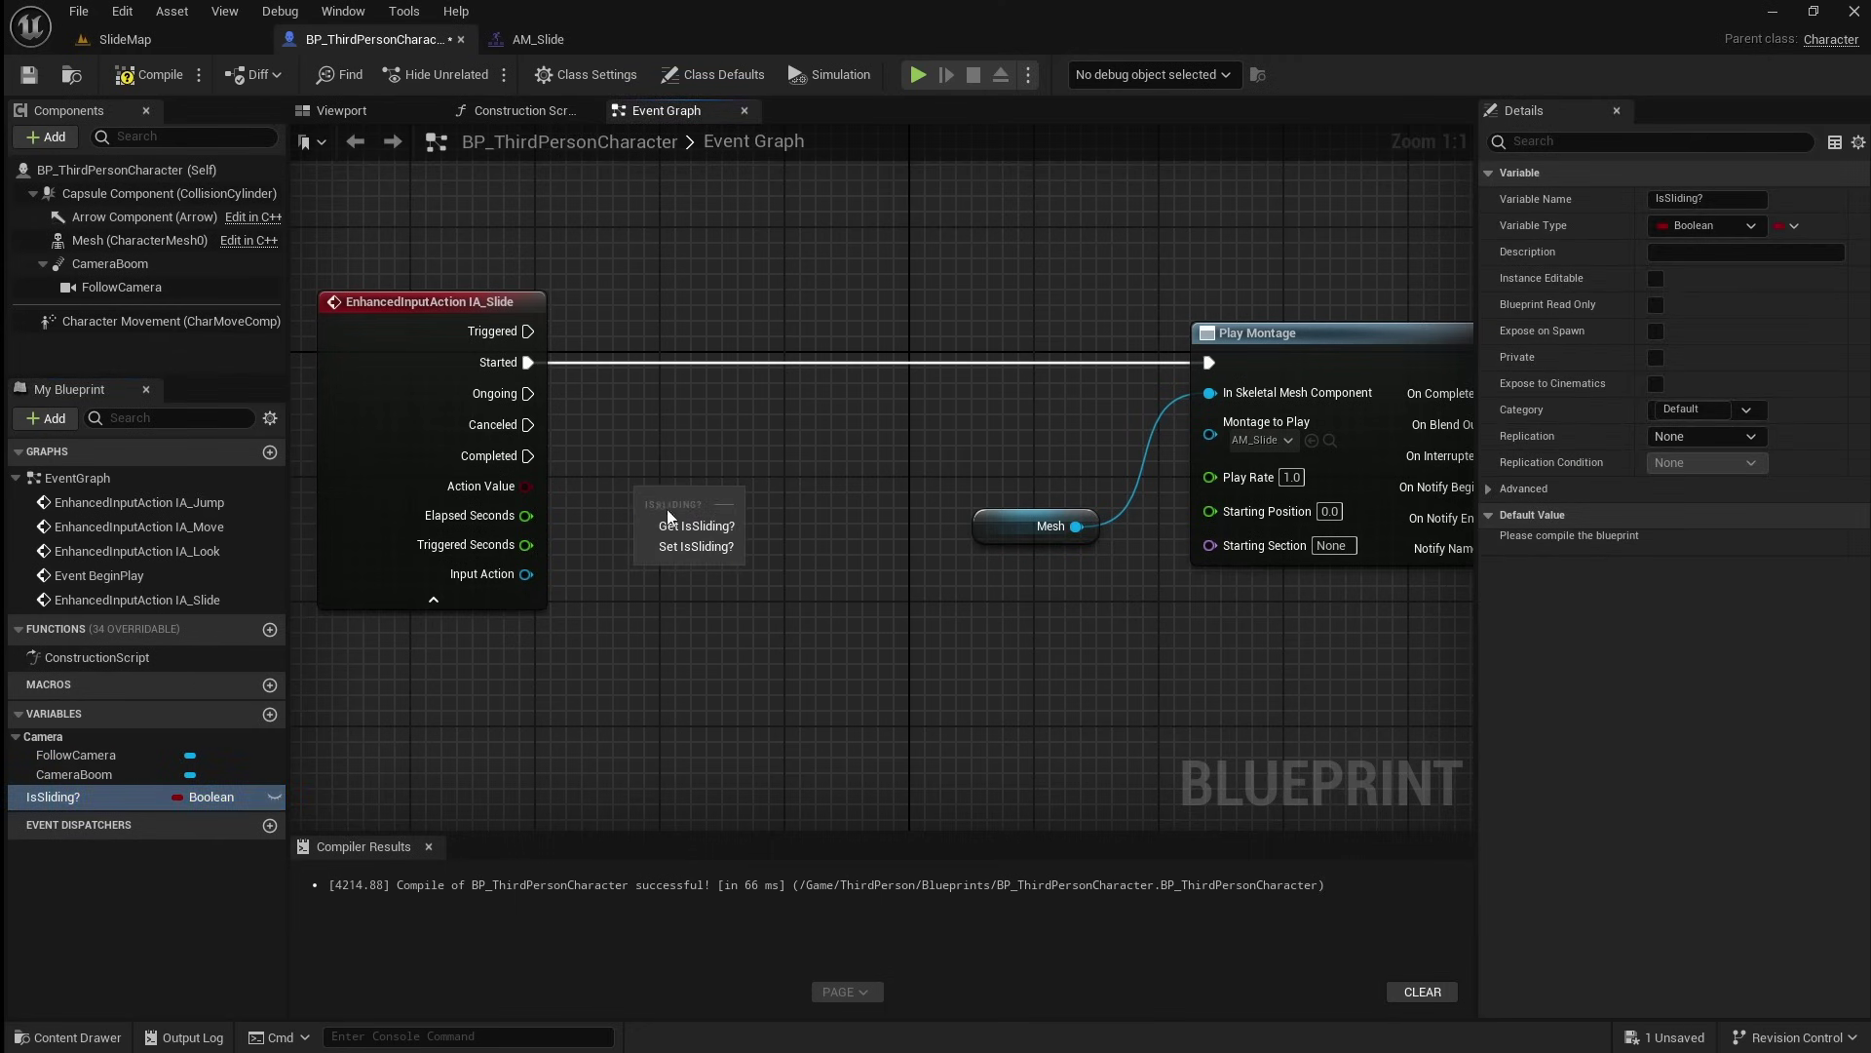
pyautogui.click(692, 526)
# - Route IA_Slide Started through a Branch on IsSliding?, continuing from False, then compile and save
pyautogui.moveTo(750, 494); pyautogui.dragTo(862, 388)
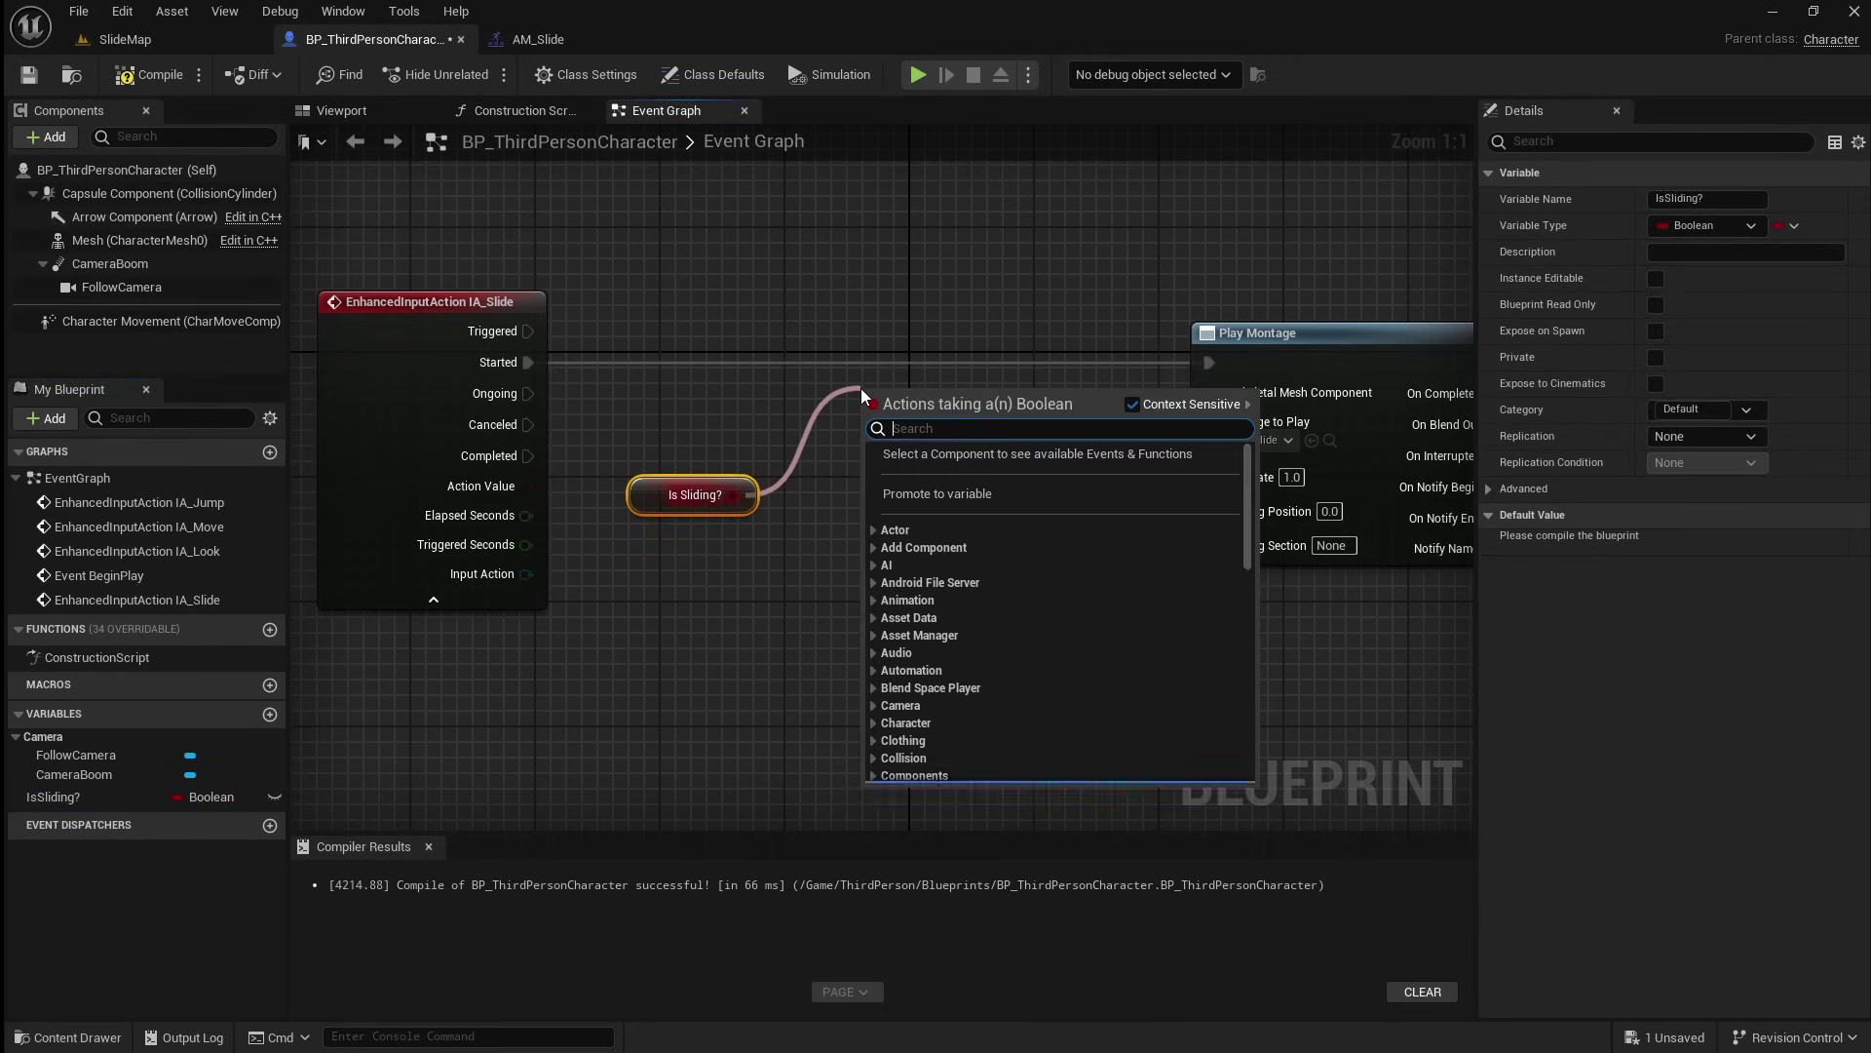
pyautogui.write('branch')
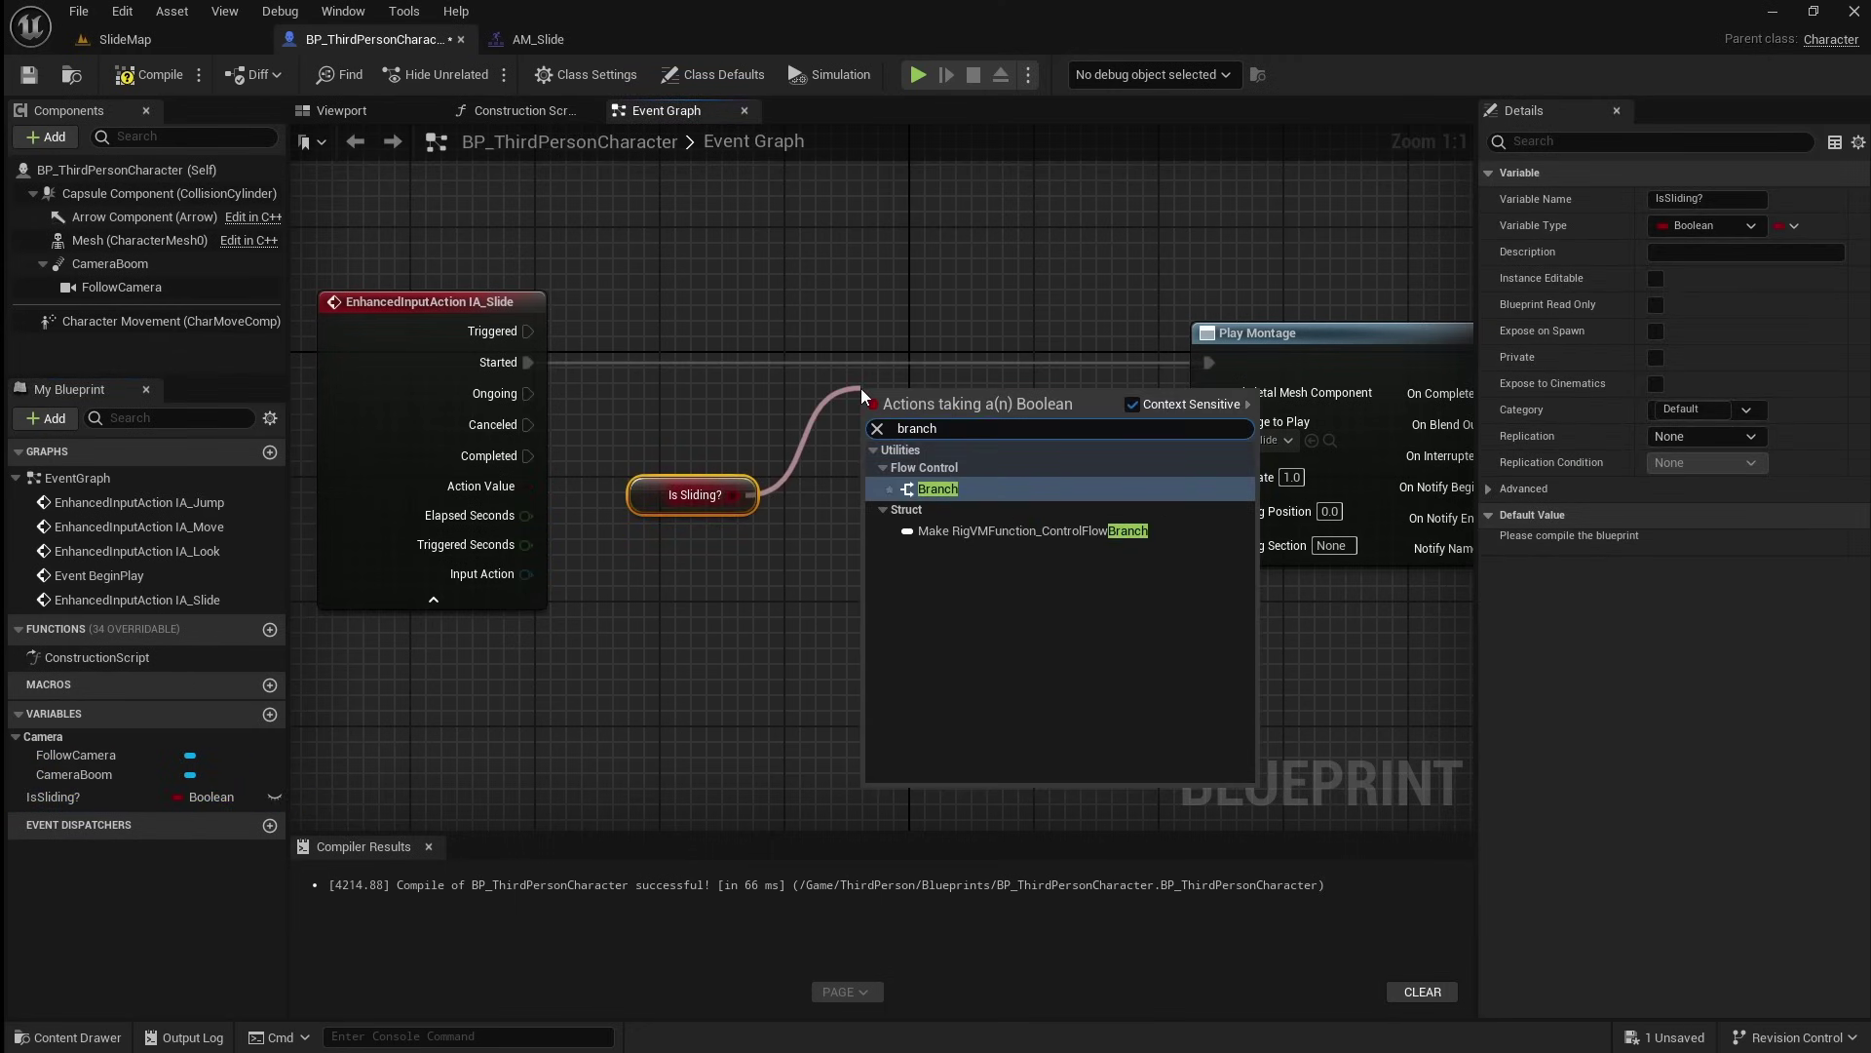
pyautogui.click(1017, 487)
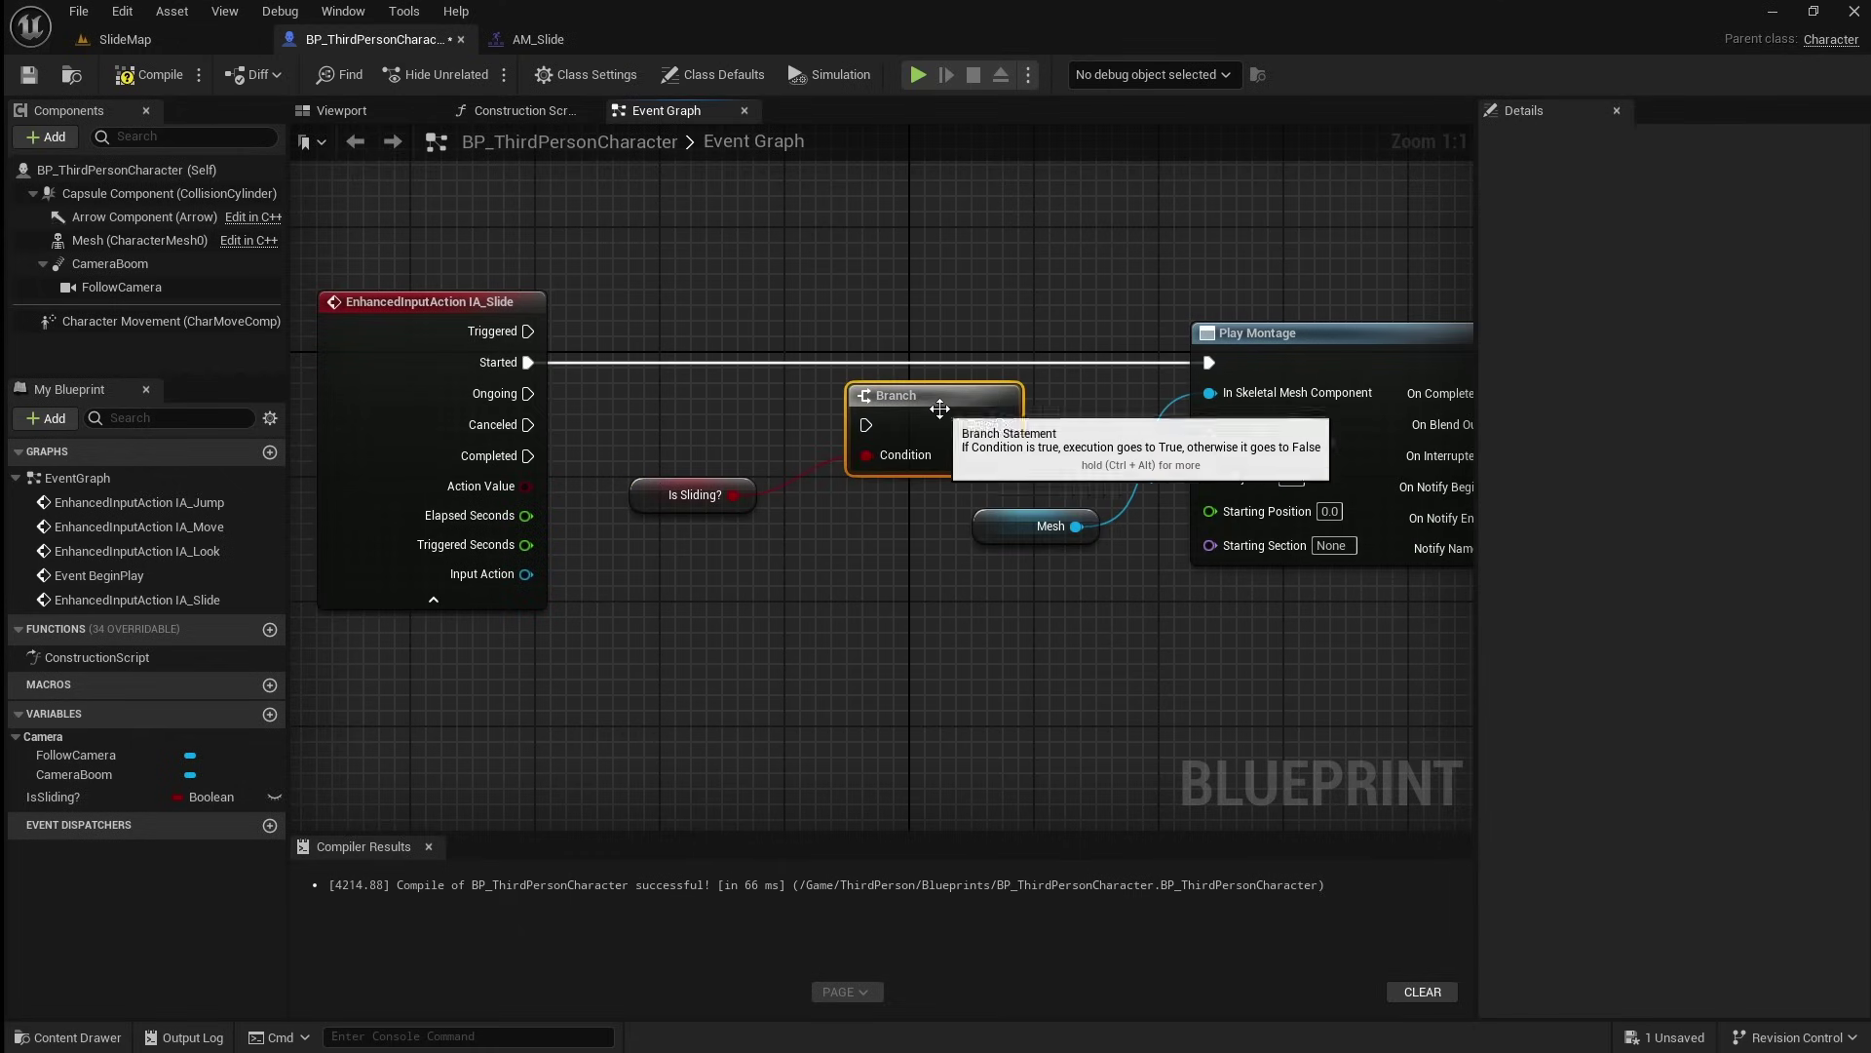
pyautogui.moveTo(939, 409); pyautogui.dragTo(542, 364)
pyautogui.moveTo(674, 325); pyautogui.dragTo(431, 319, button='right')
pyautogui.moveTo(759, 387); pyautogui.dragTo(965, 357)
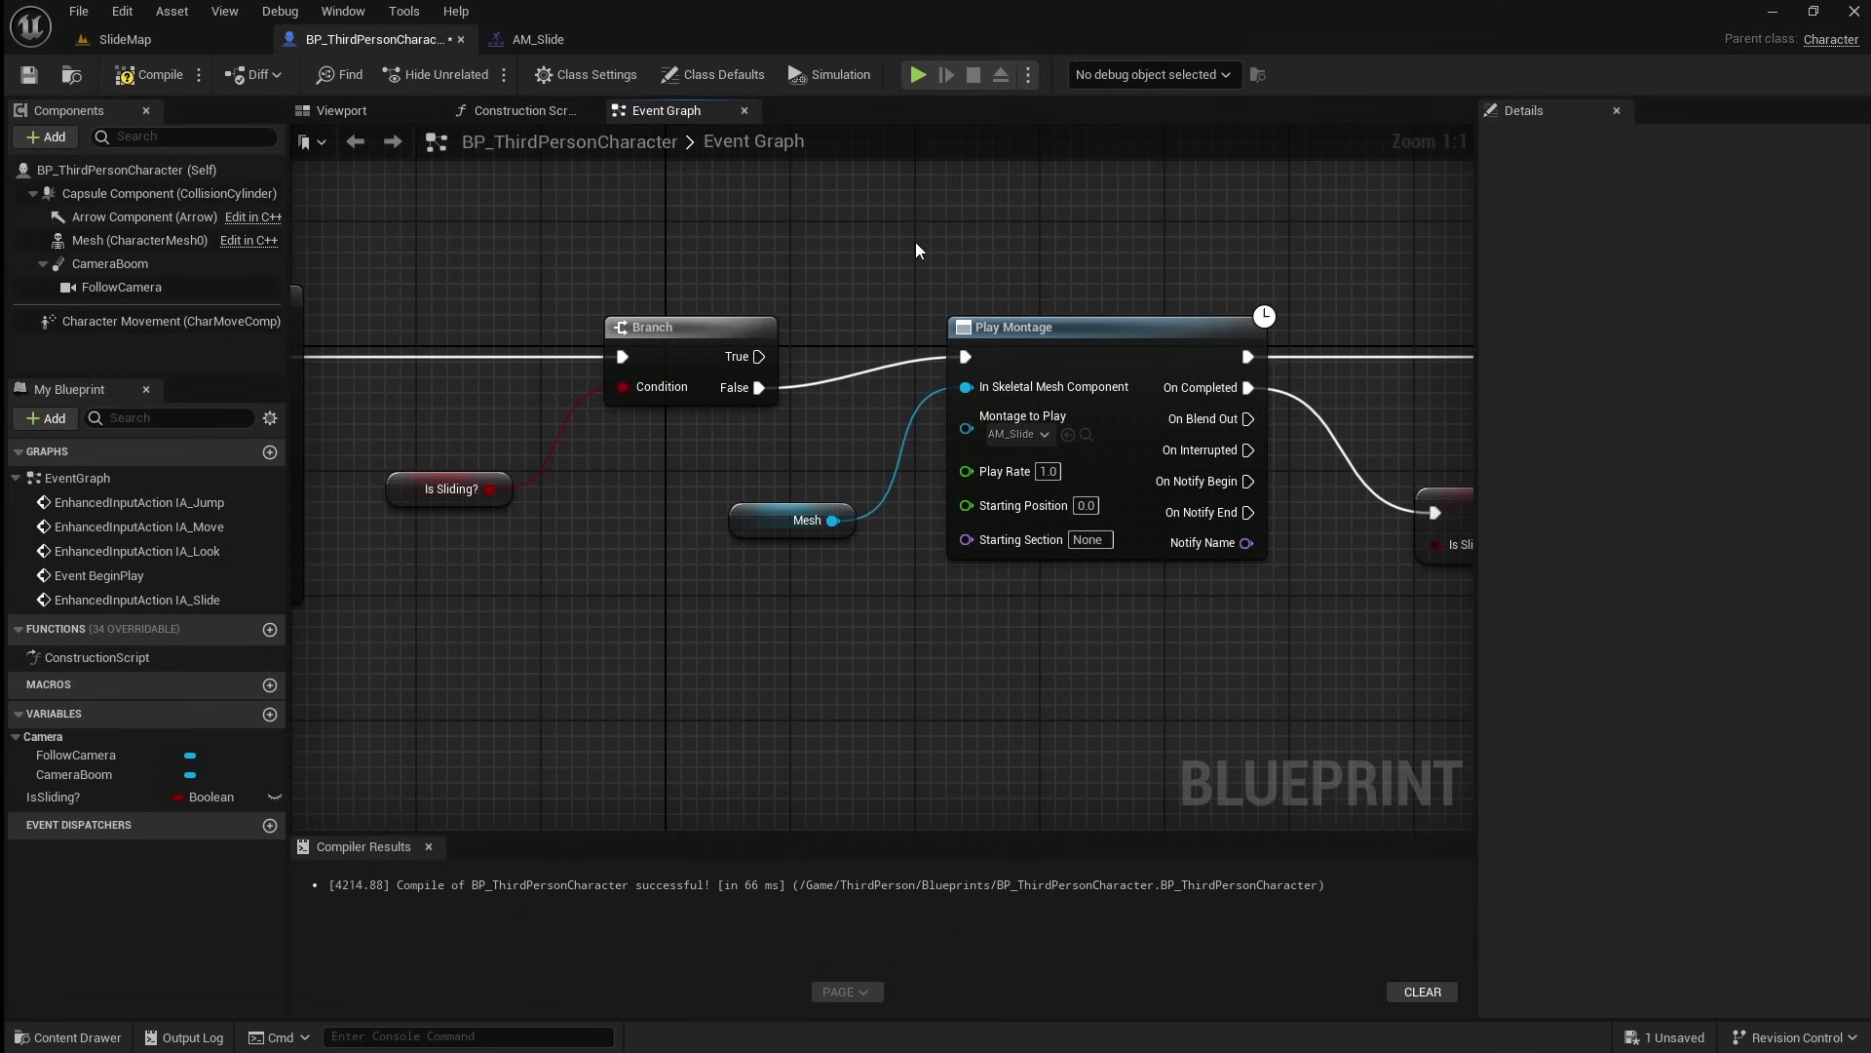
pyautogui.click(150, 79)
pyautogui.click(186, 43)
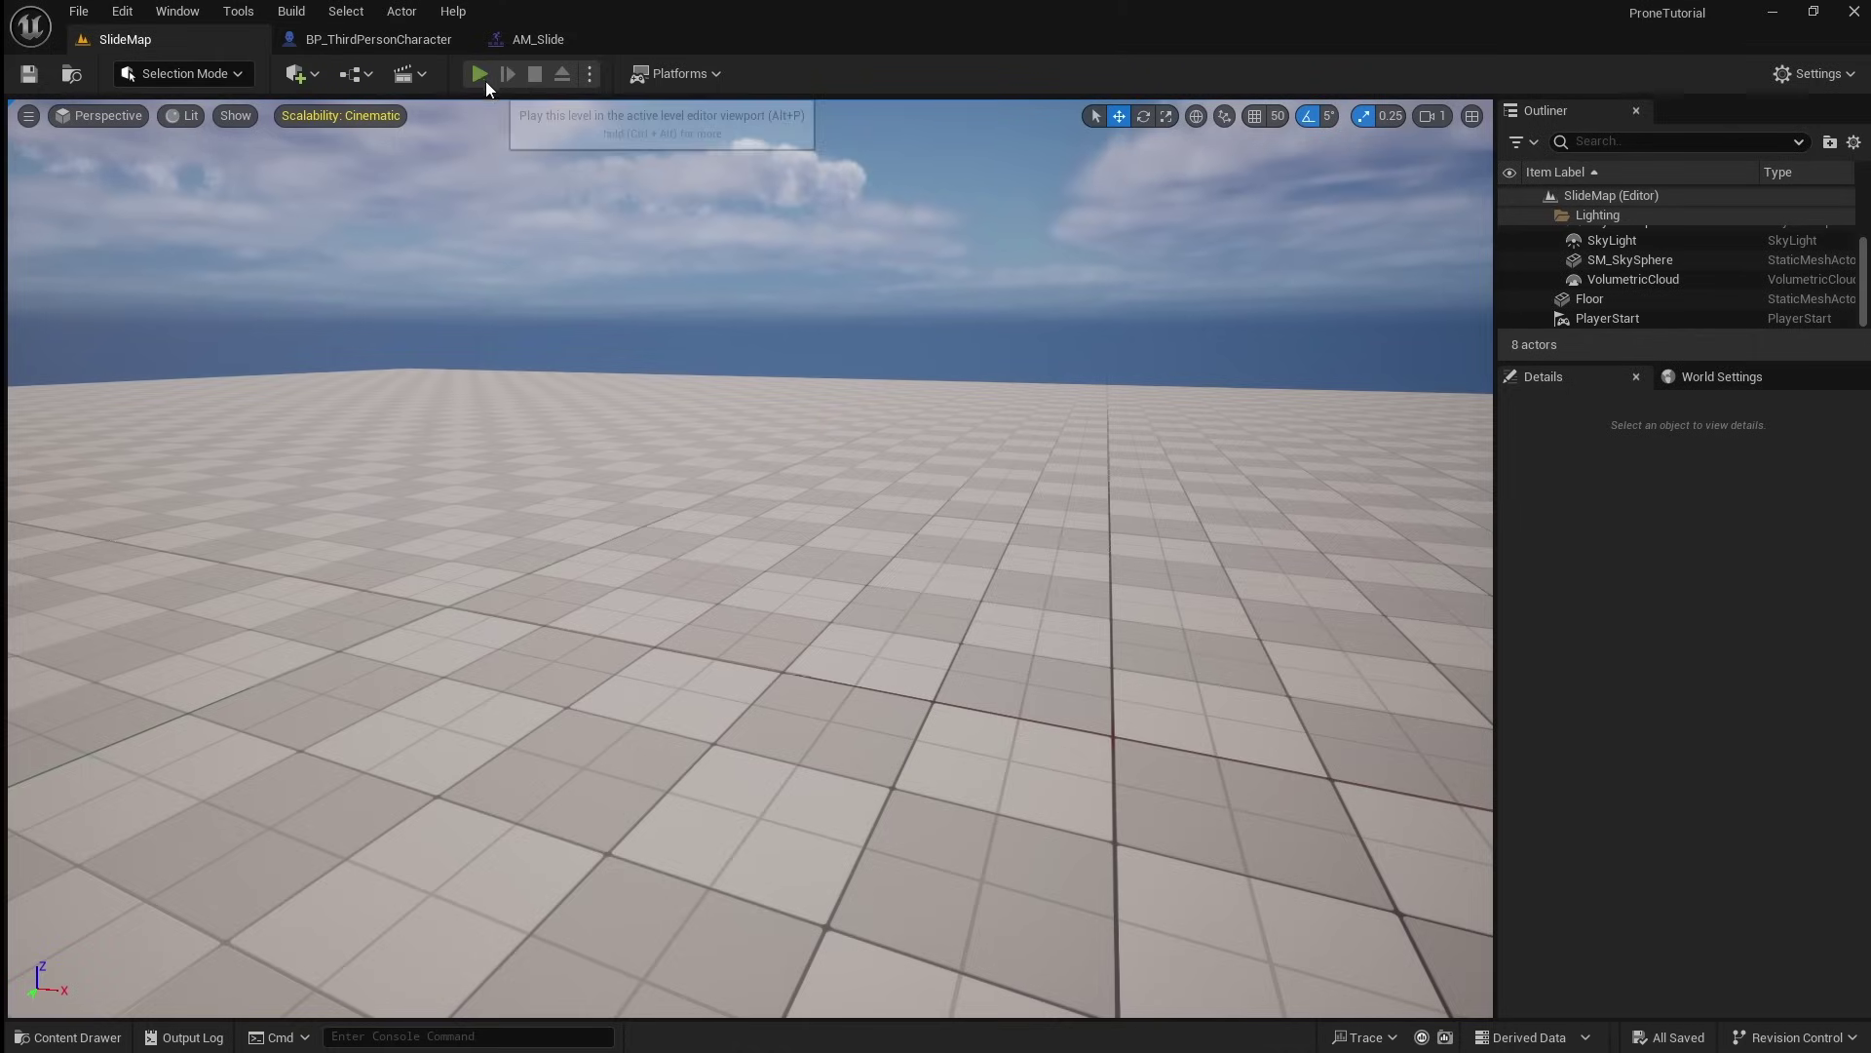
# - Play-test SlideMap, running with W and sliding with C, then stop and return to the character Blueprint
pyautogui.click(479, 75)
pyautogui.press('w')
pyautogui.press('c')
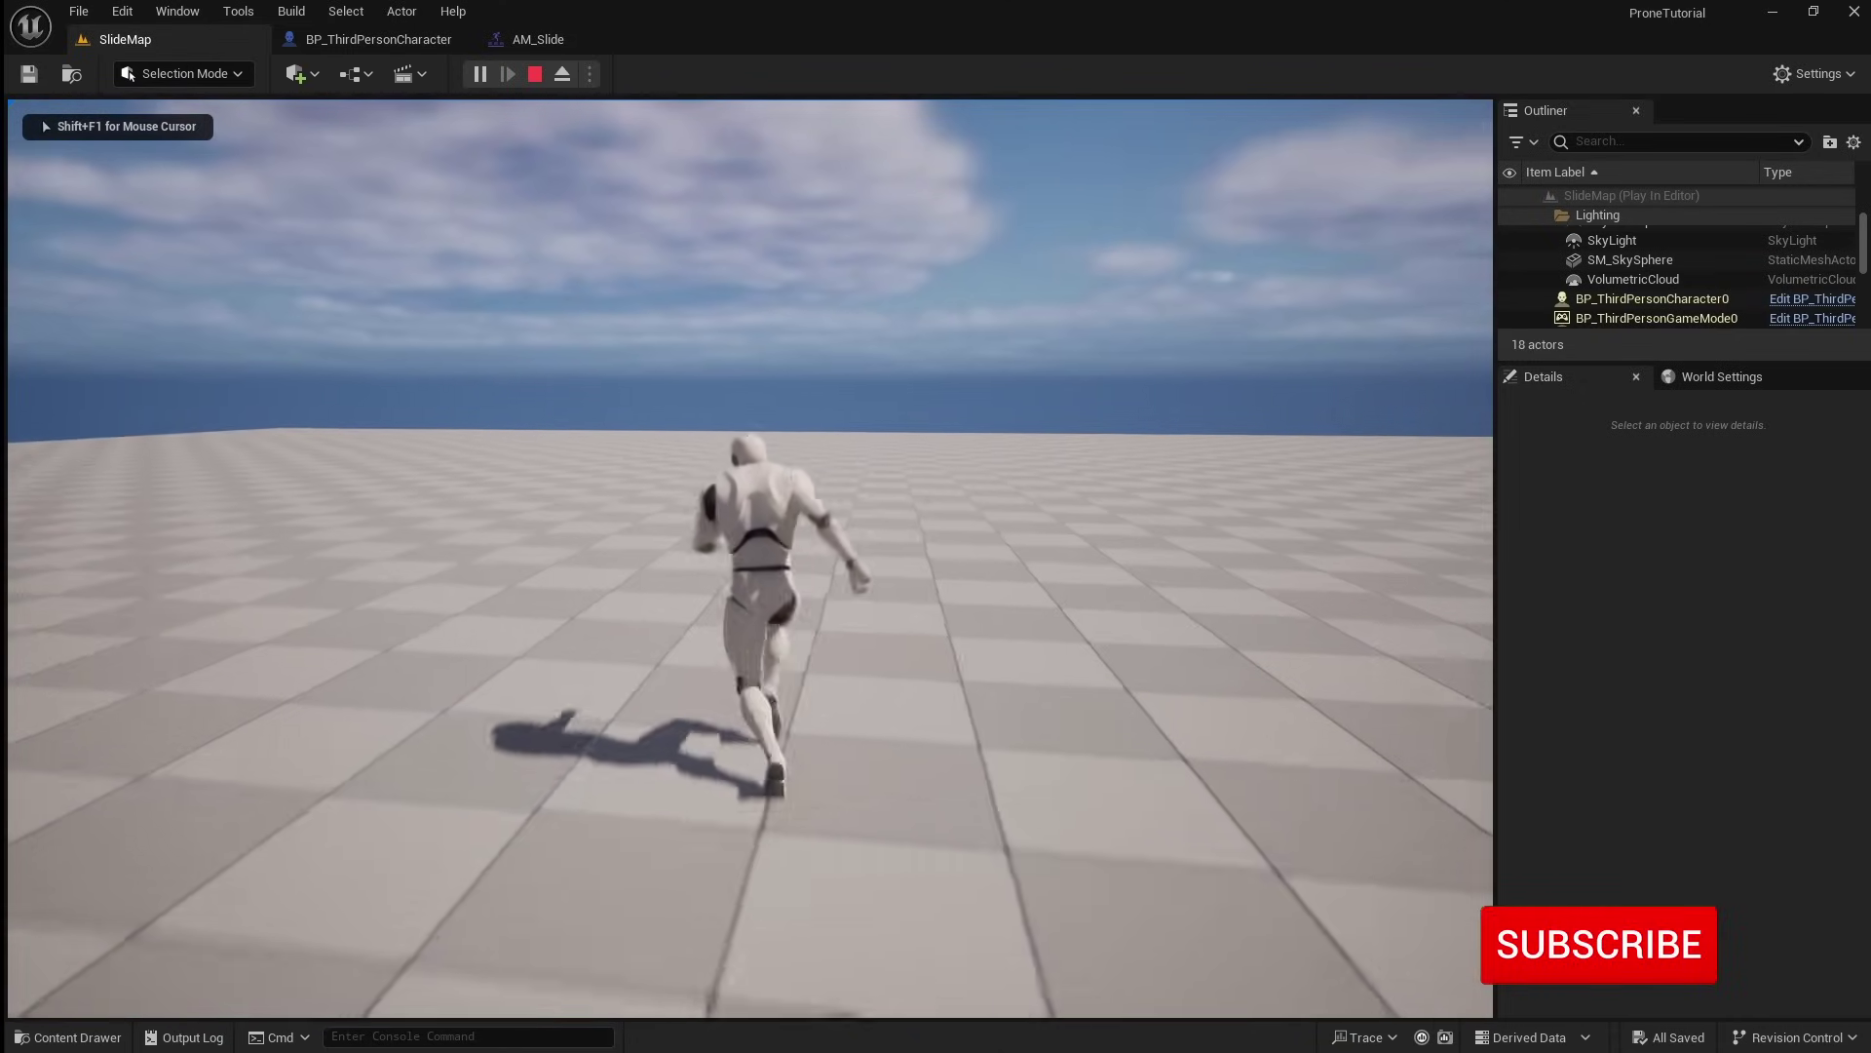
pyautogui.press('c')
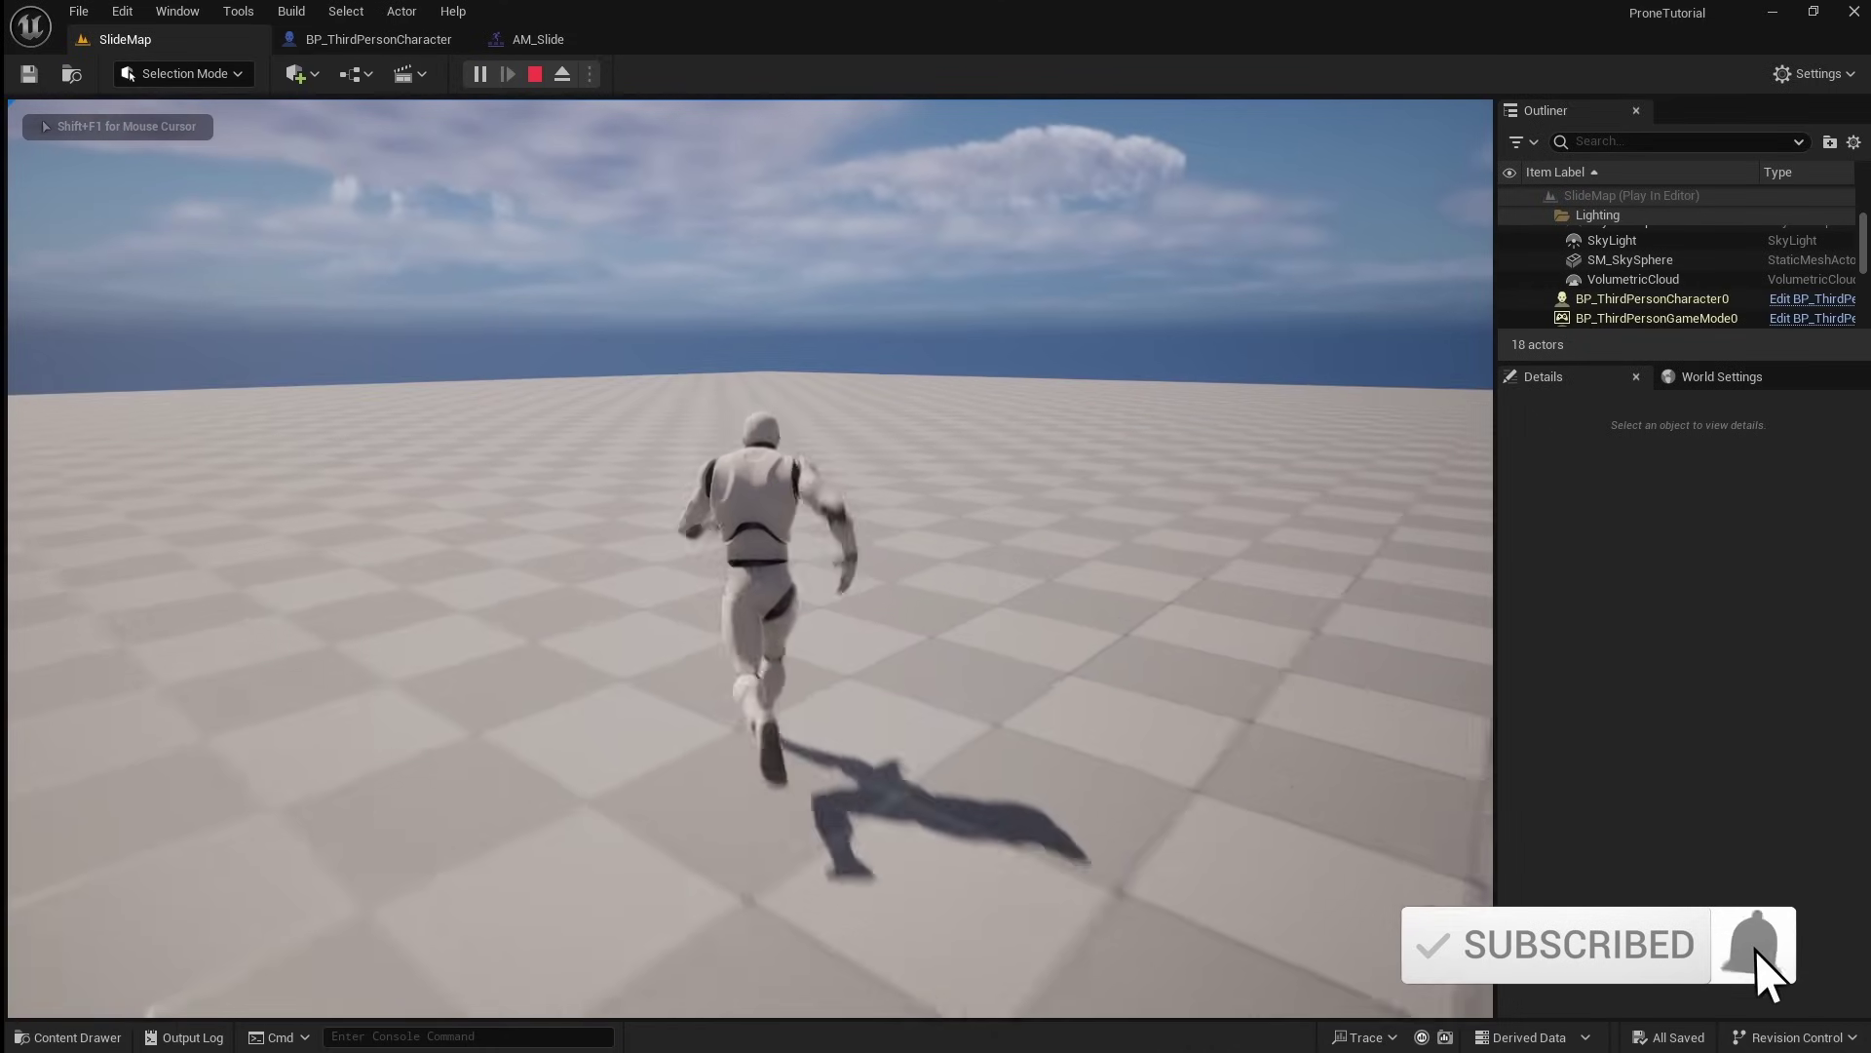
pyautogui.press('c')
pyautogui.press('c')
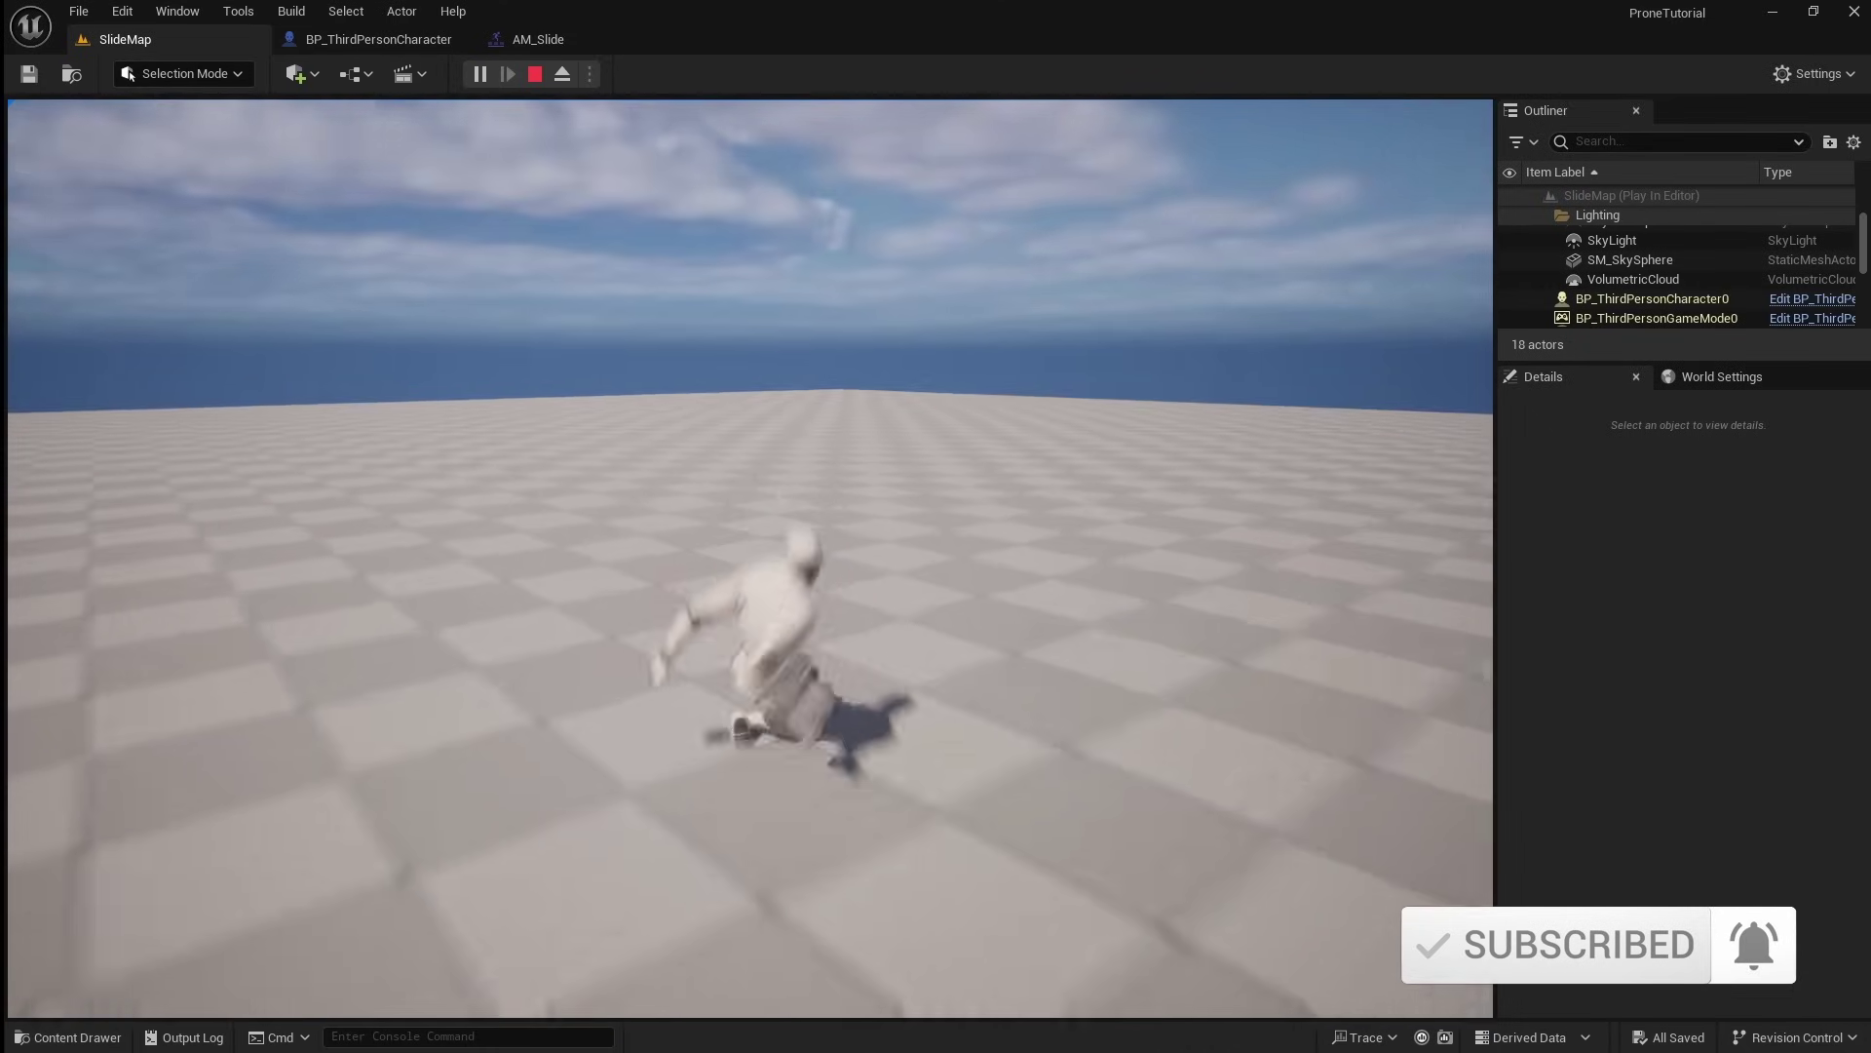
pyautogui.press('s')
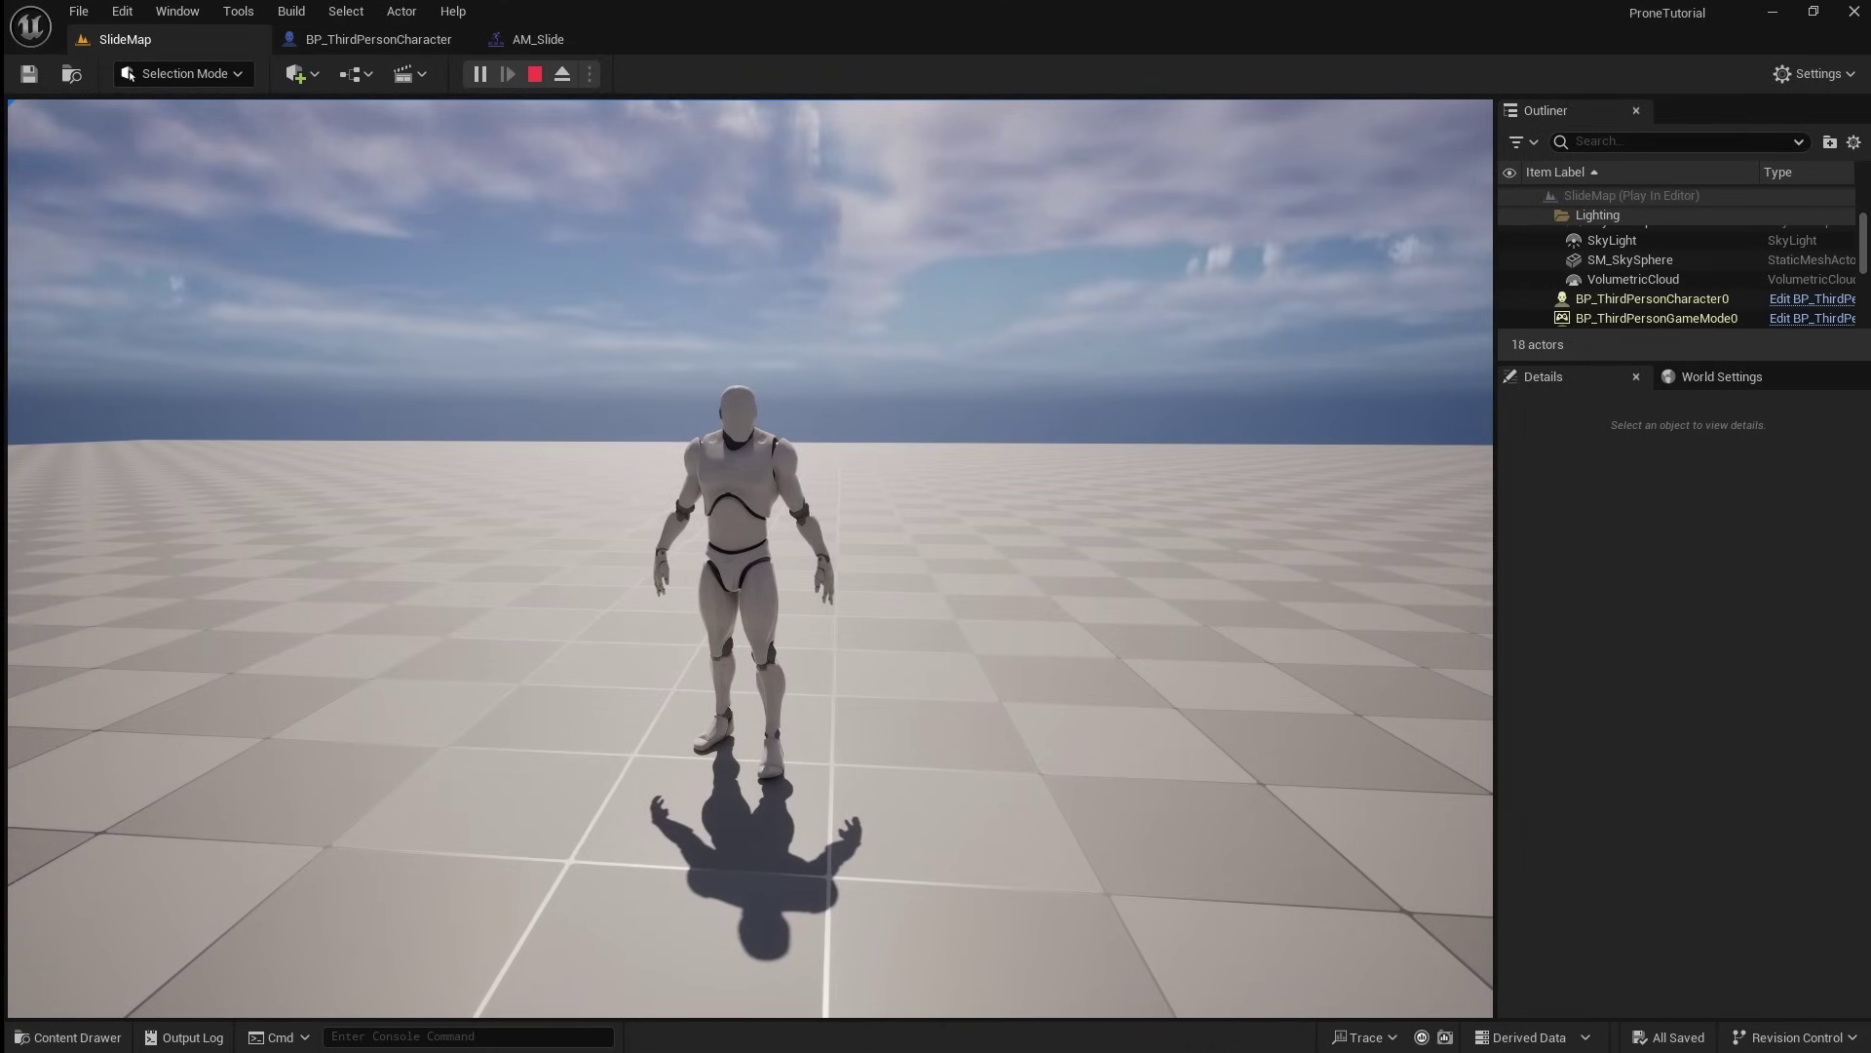
pyautogui.press('Escape')
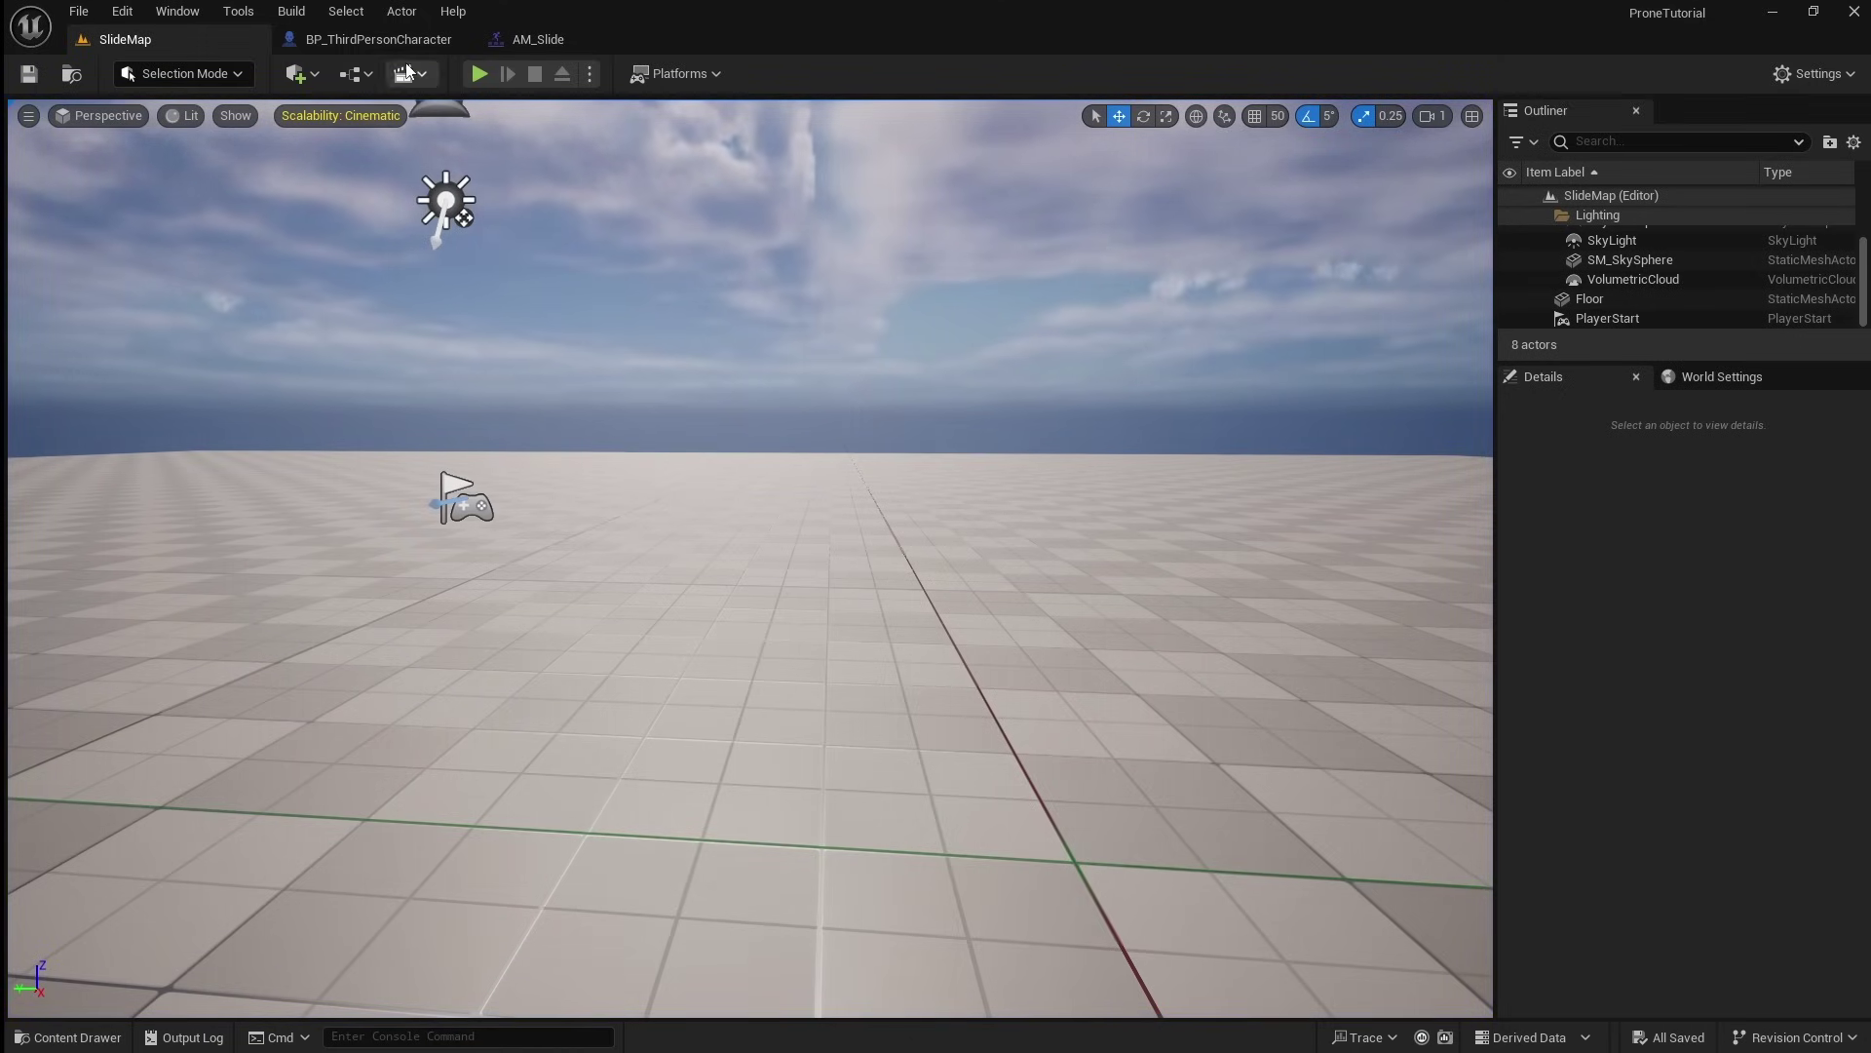
pyautogui.click(423, 40)
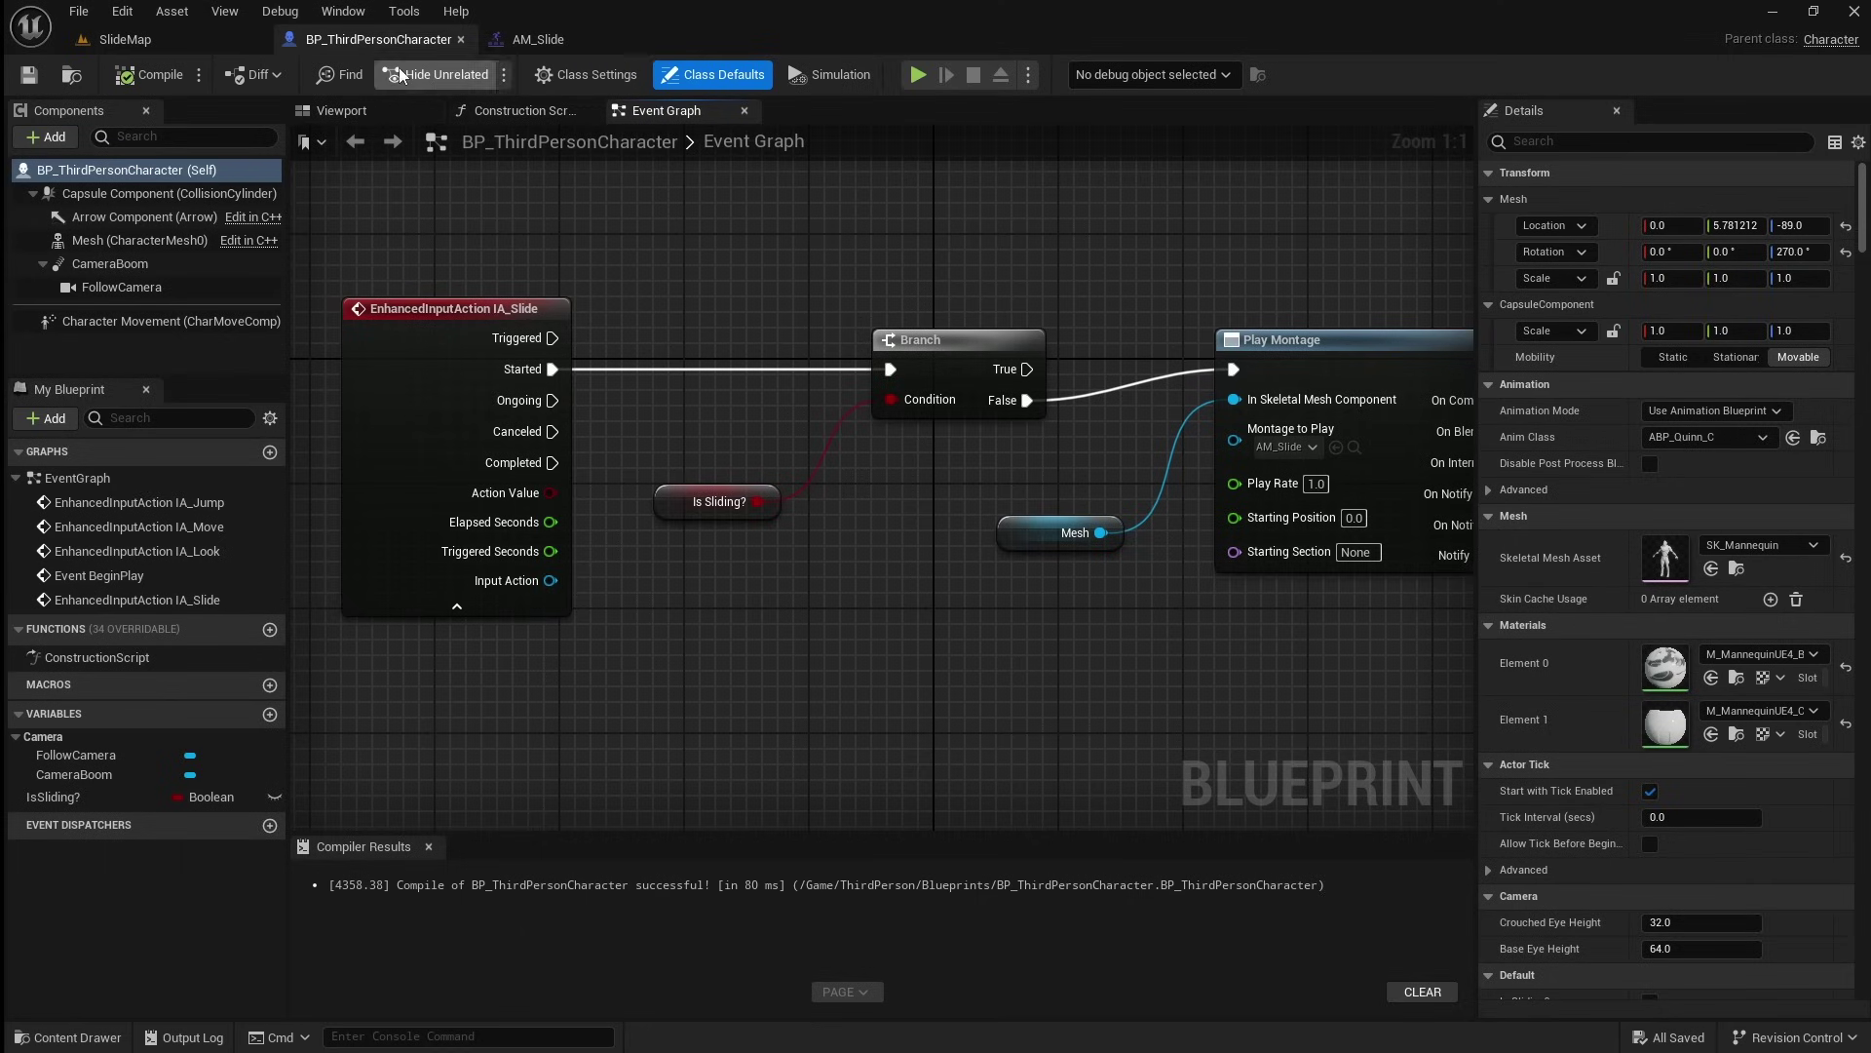
# - Uncheck Hidden in Game on the Capsule Component, found by filtering Details for 'hidden'
pyautogui.click(191, 193)
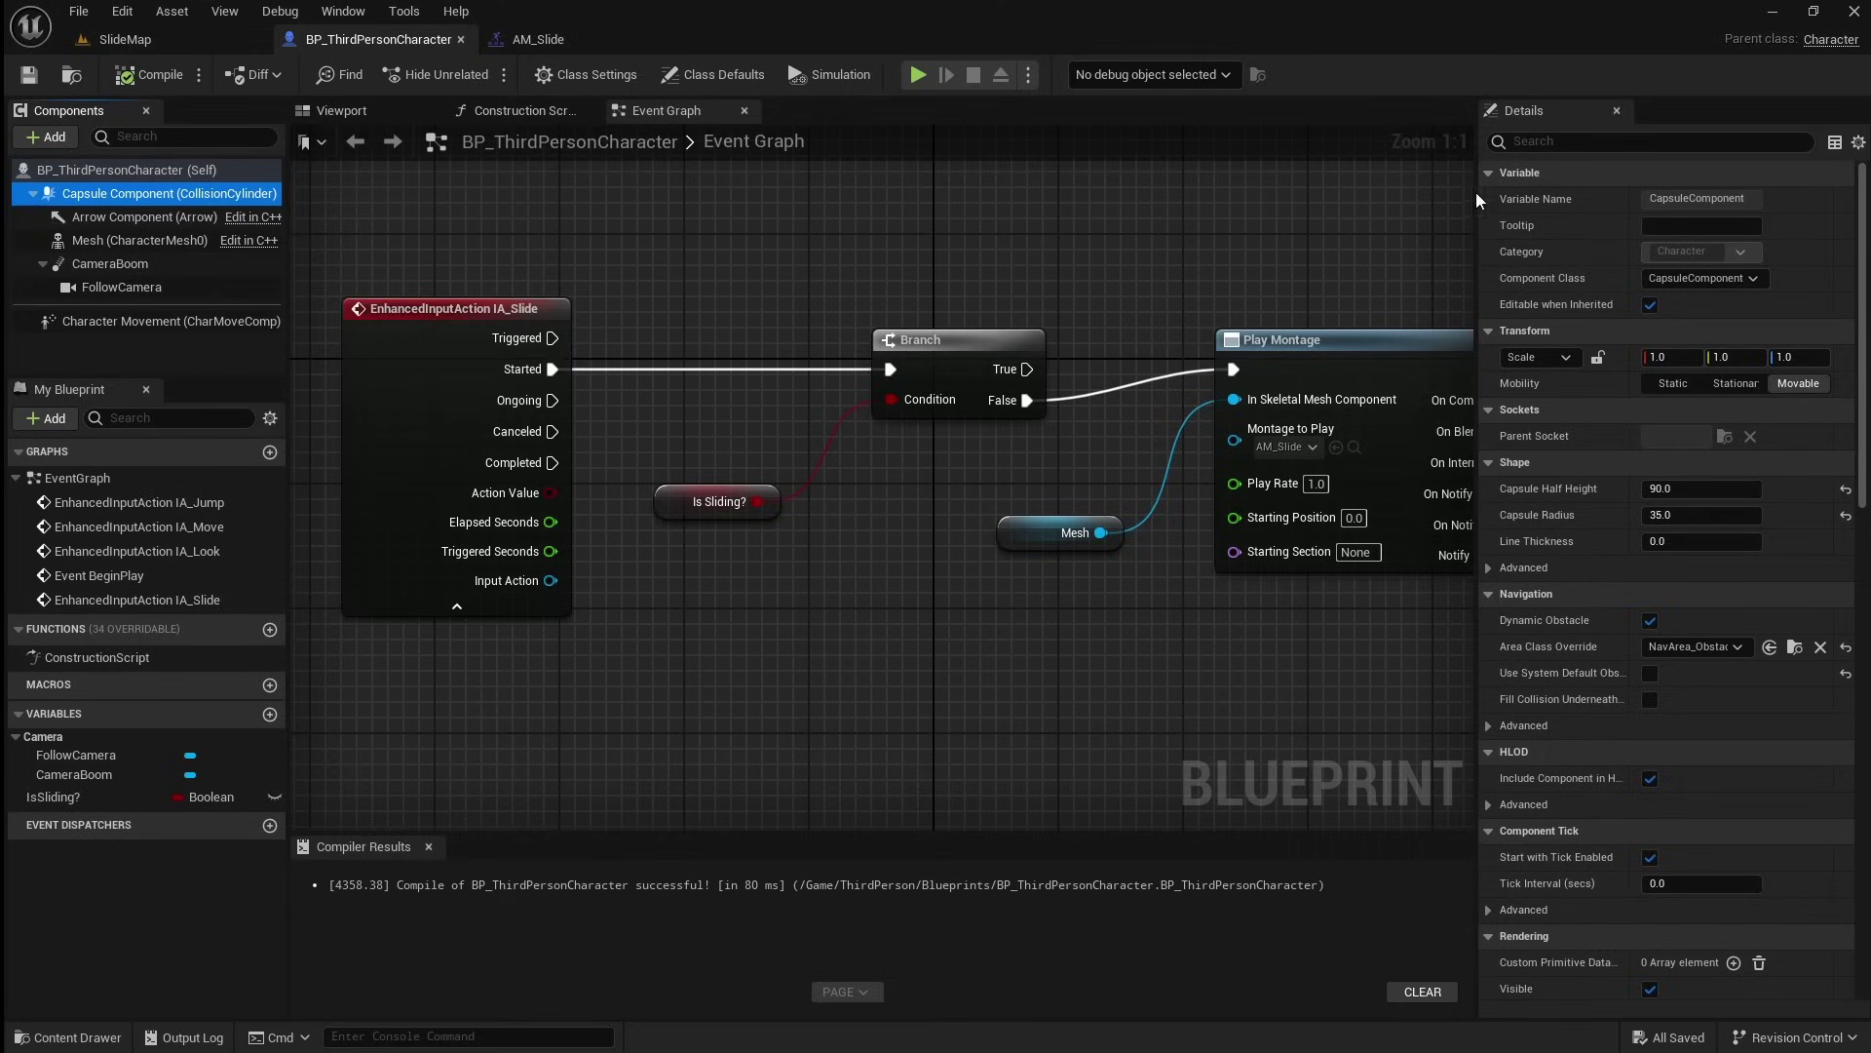
pyautogui.click(1662, 141)
pyautogui.write('hidden')
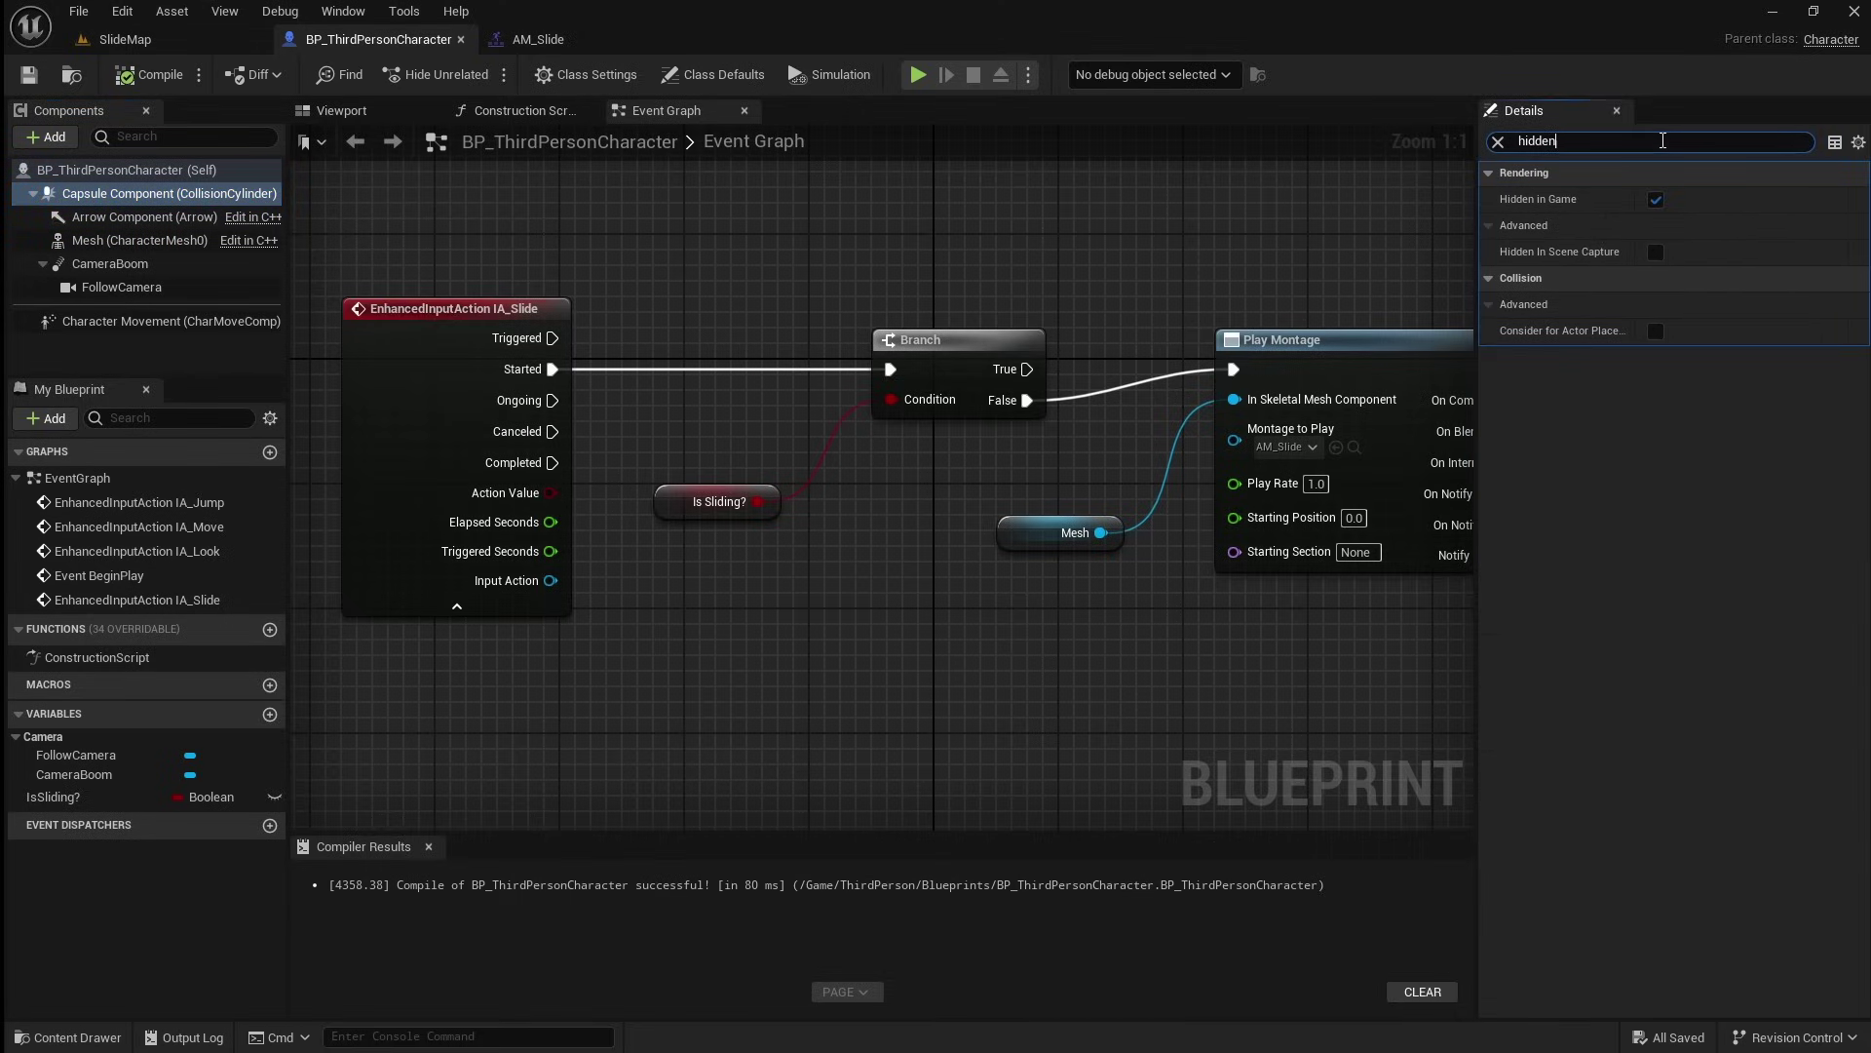
pyautogui.click(1657, 201)
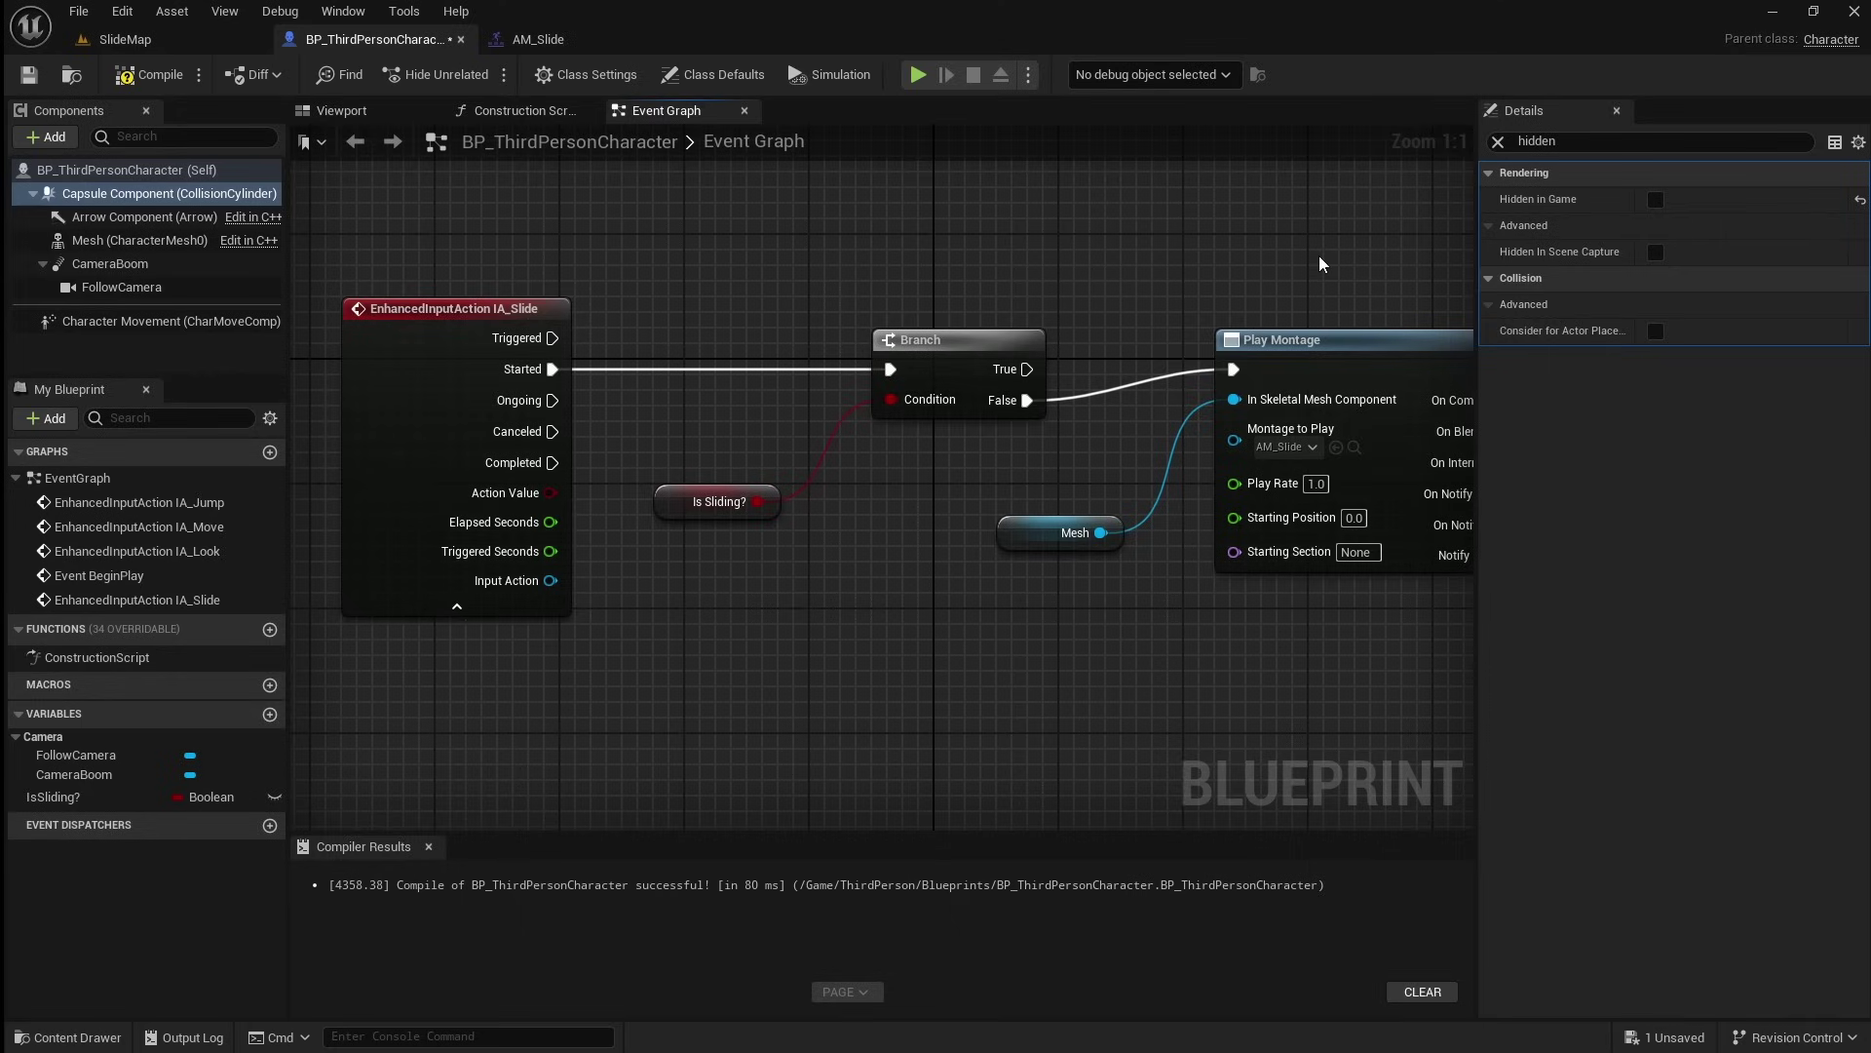
# - Add a Crouch call after the SET Is Sliding? true node and shift the following nodes right
pyautogui.moveTo(1319, 256); pyautogui.dragTo(100, 216, button='right')
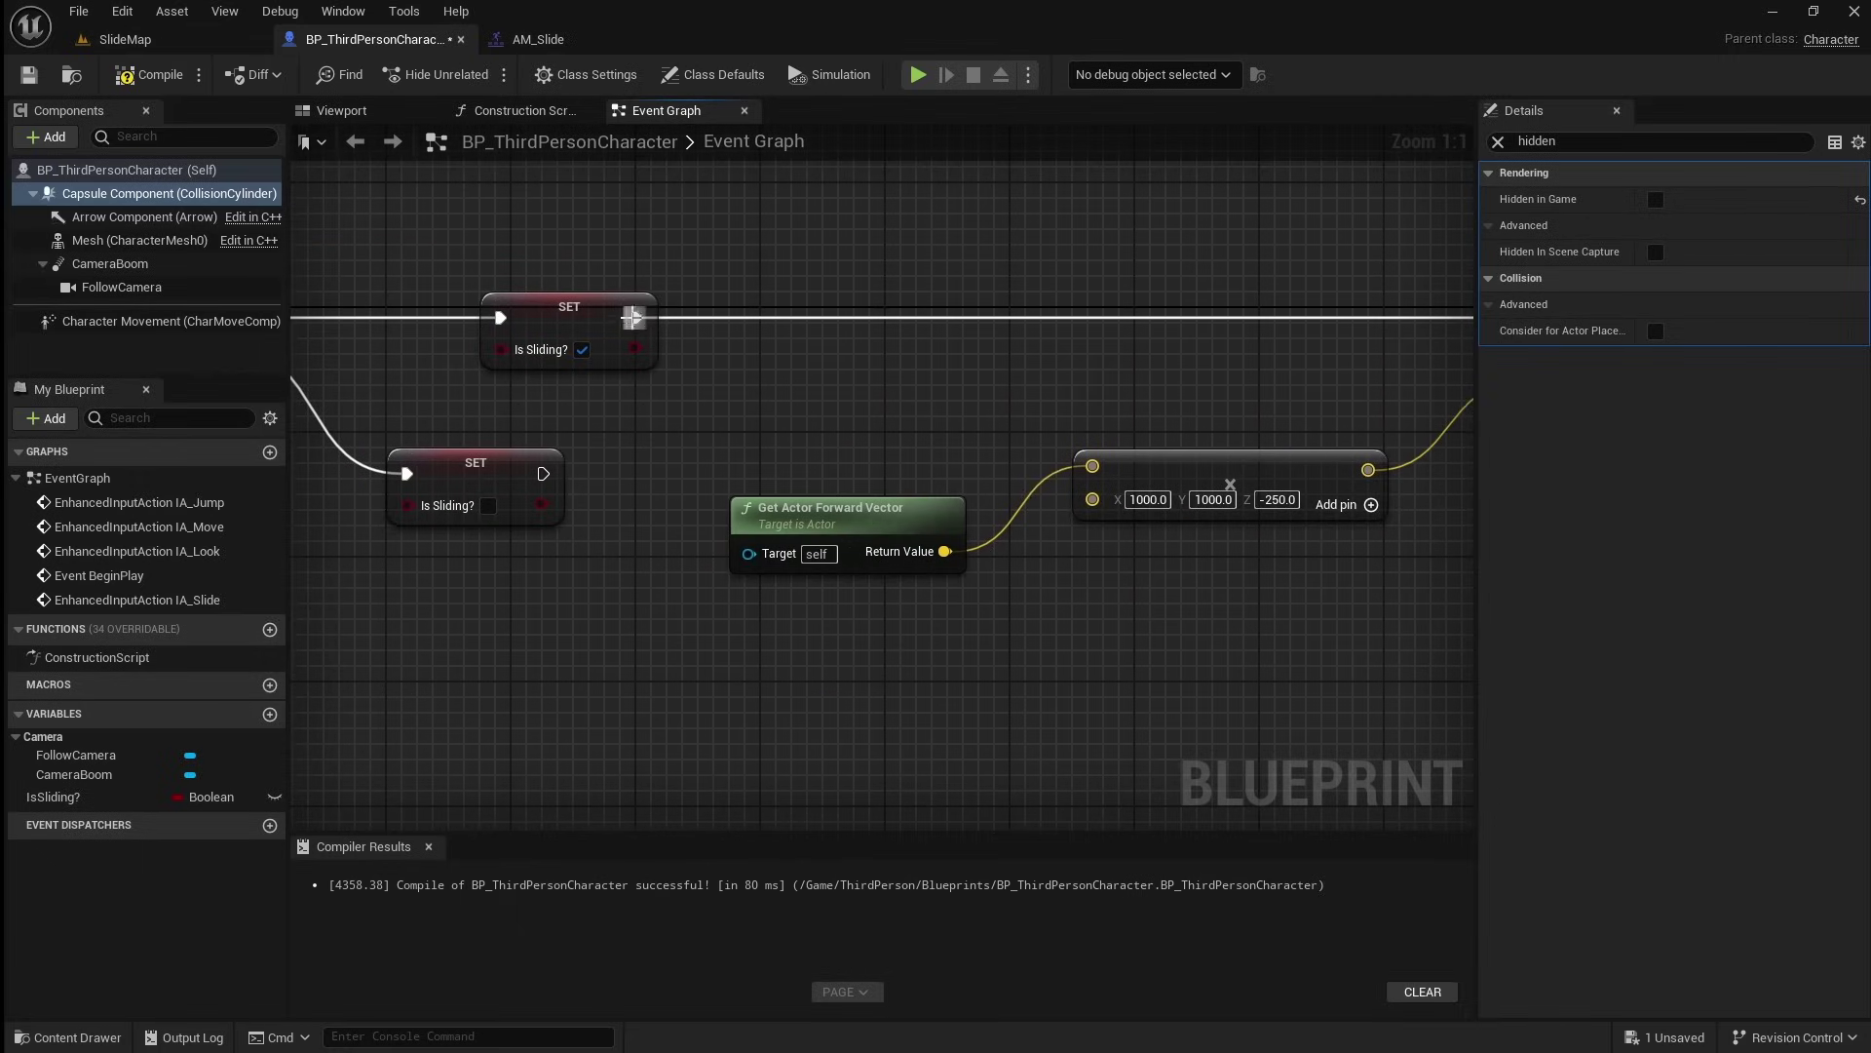
pyautogui.moveTo(633, 317); pyautogui.dragTo(856, 336)
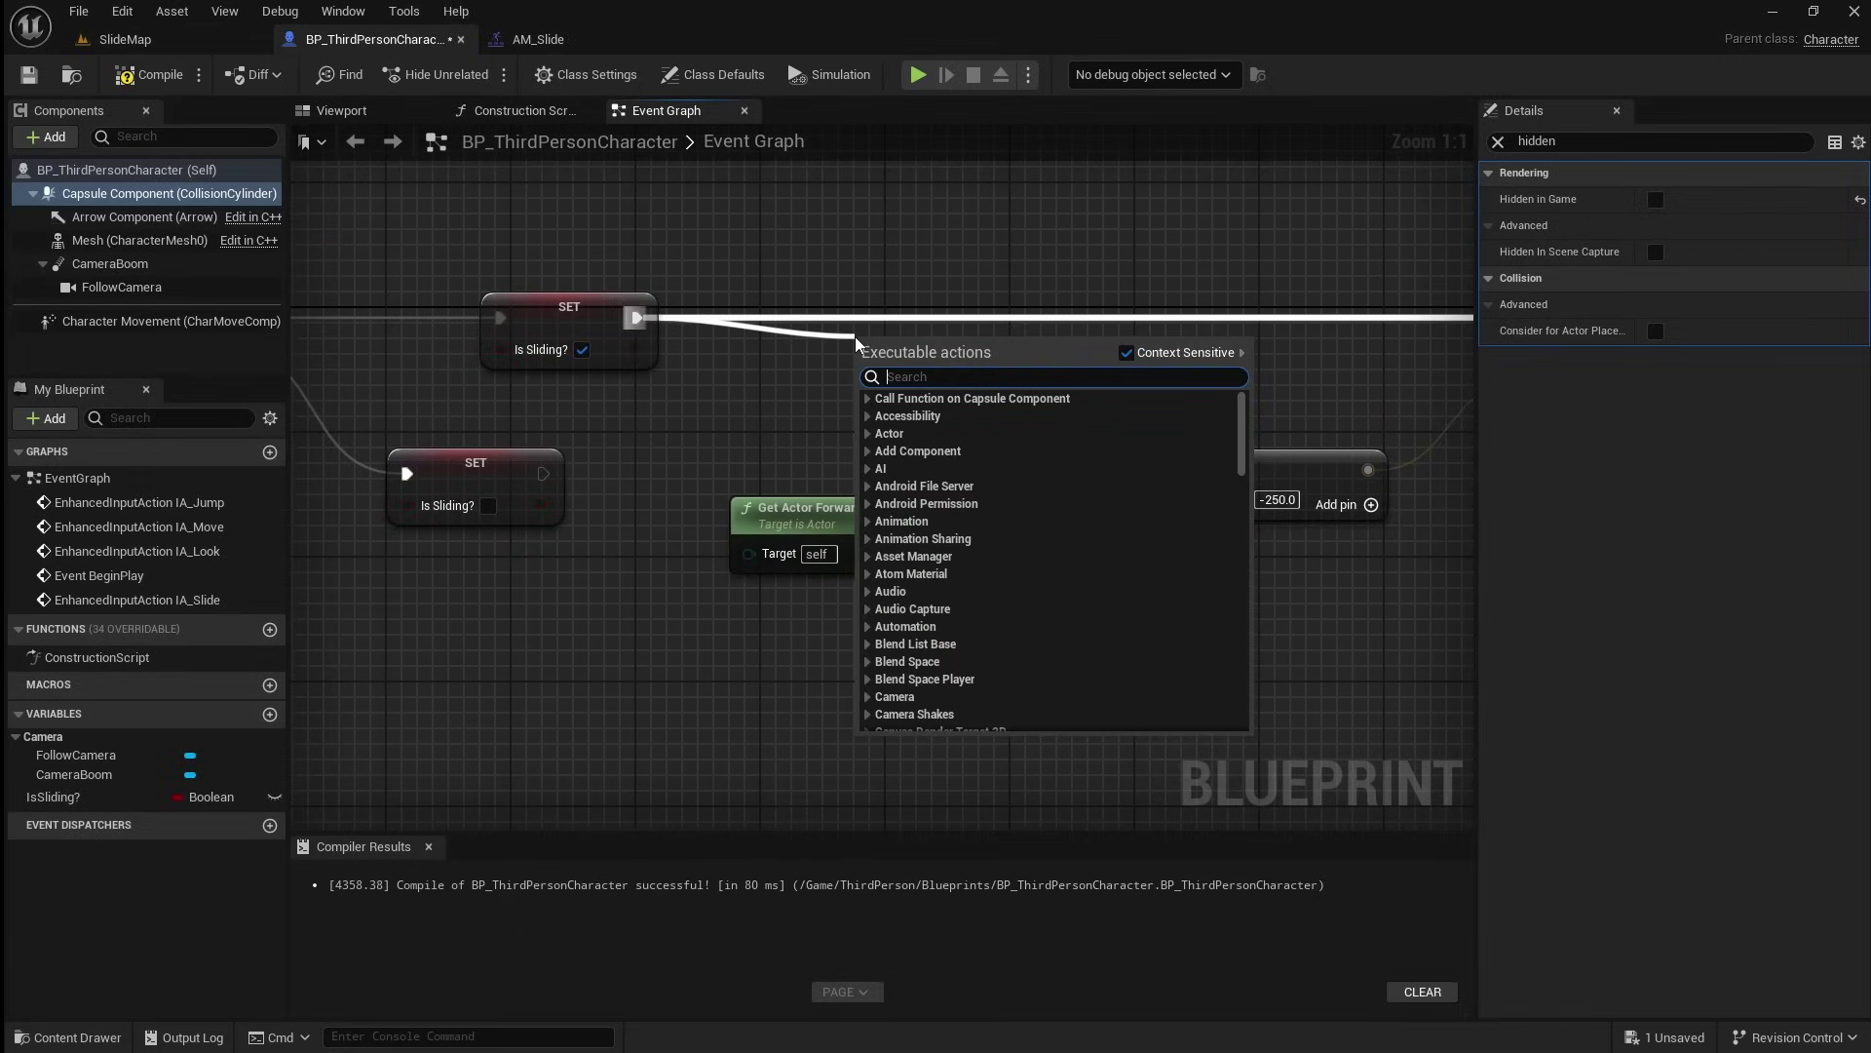
pyautogui.write('crouch')
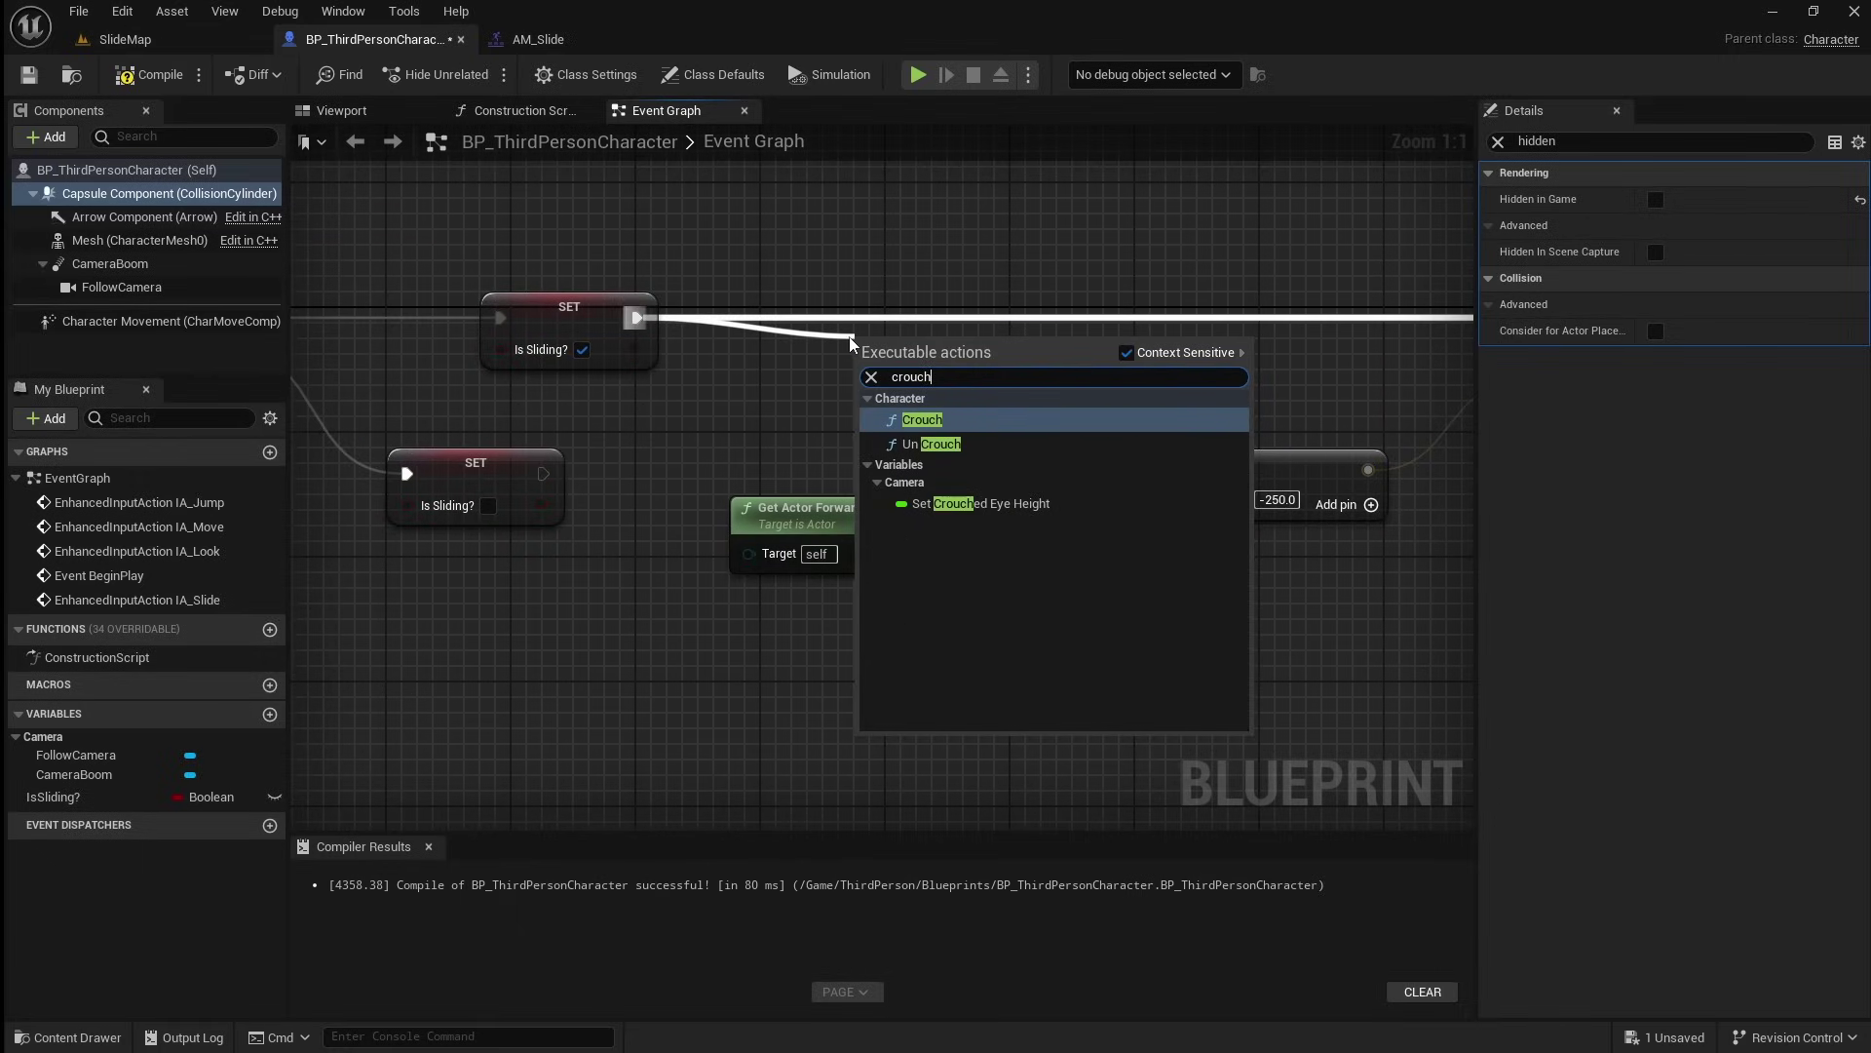
pyautogui.click(975, 419)
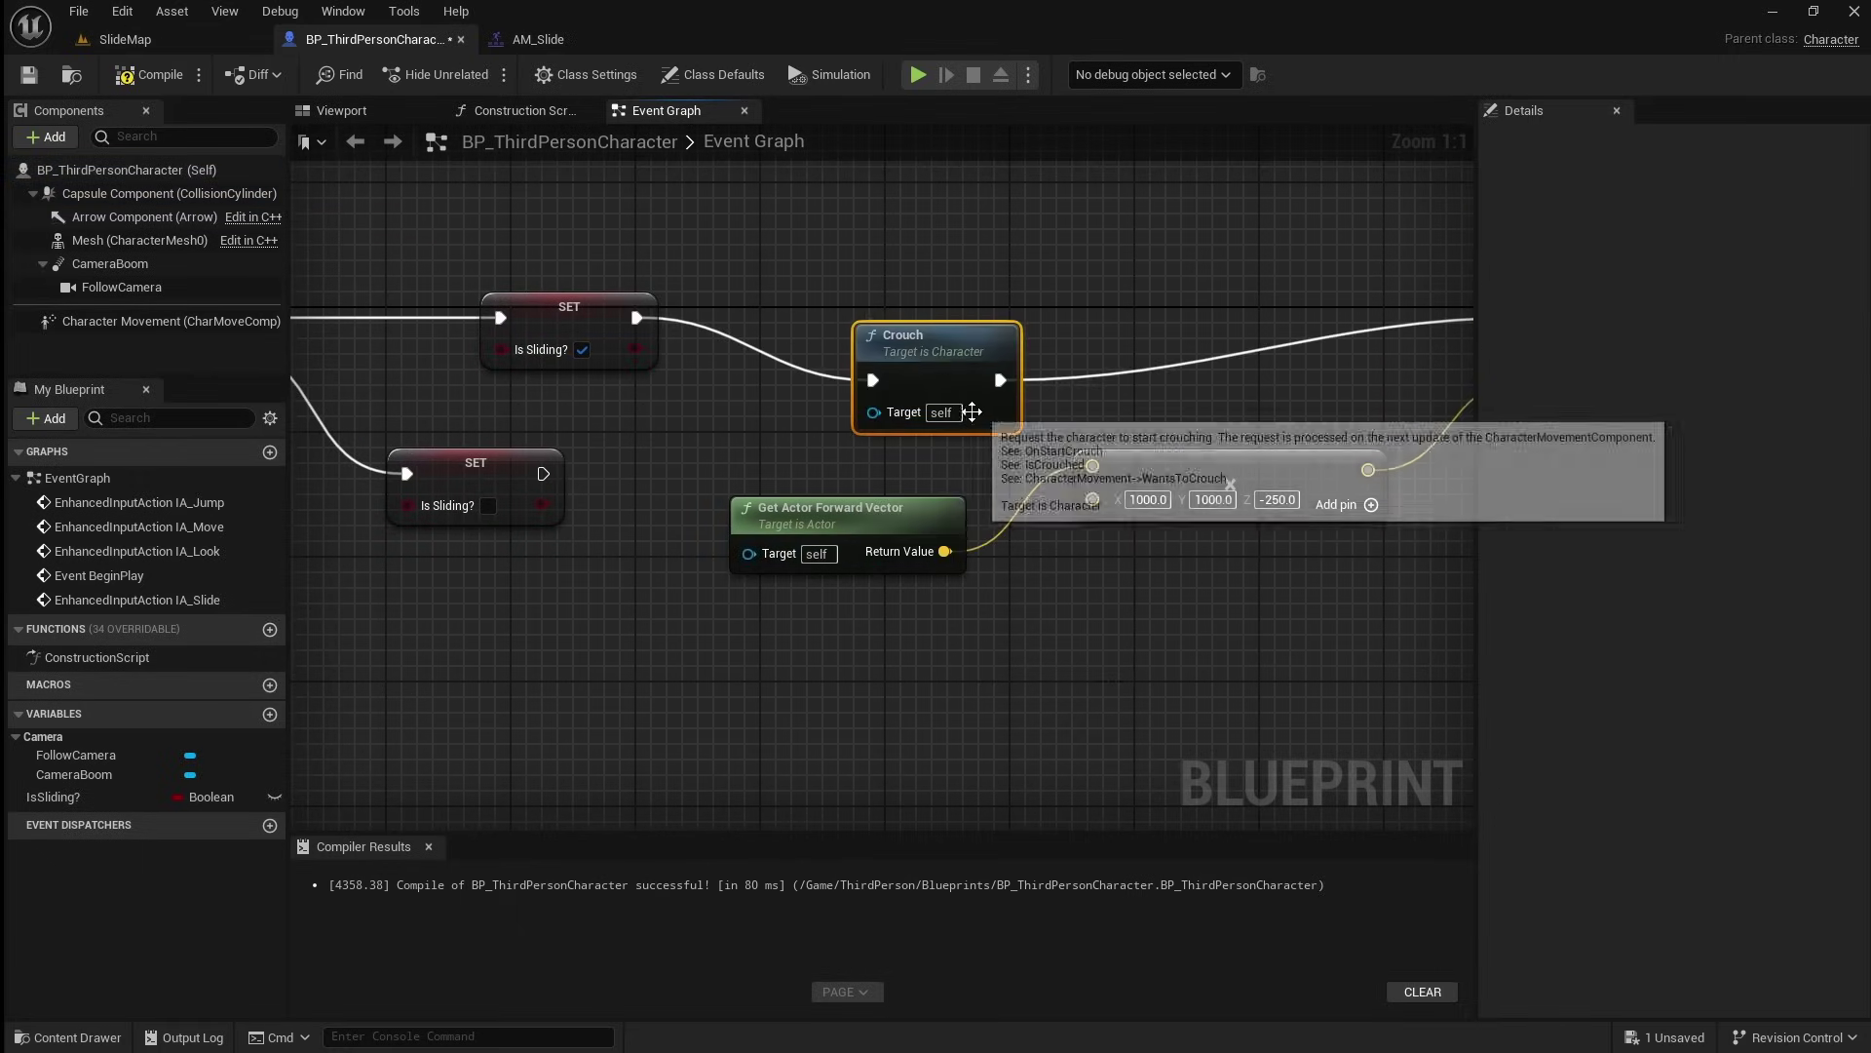
pyautogui.click(1055, 288)
pyautogui.moveTo(956, 426); pyautogui.dragTo(663, 365, button='right')
pyautogui.moveTo(1272, 621); pyautogui.dragTo(552, 417)
pyautogui.moveTo(1292, 287); pyautogui.dragTo(1434, 291)
pyautogui.click(773, 335)
pyautogui.moveTo(773, 334); pyautogui.dragTo(1209, 291, button='right')
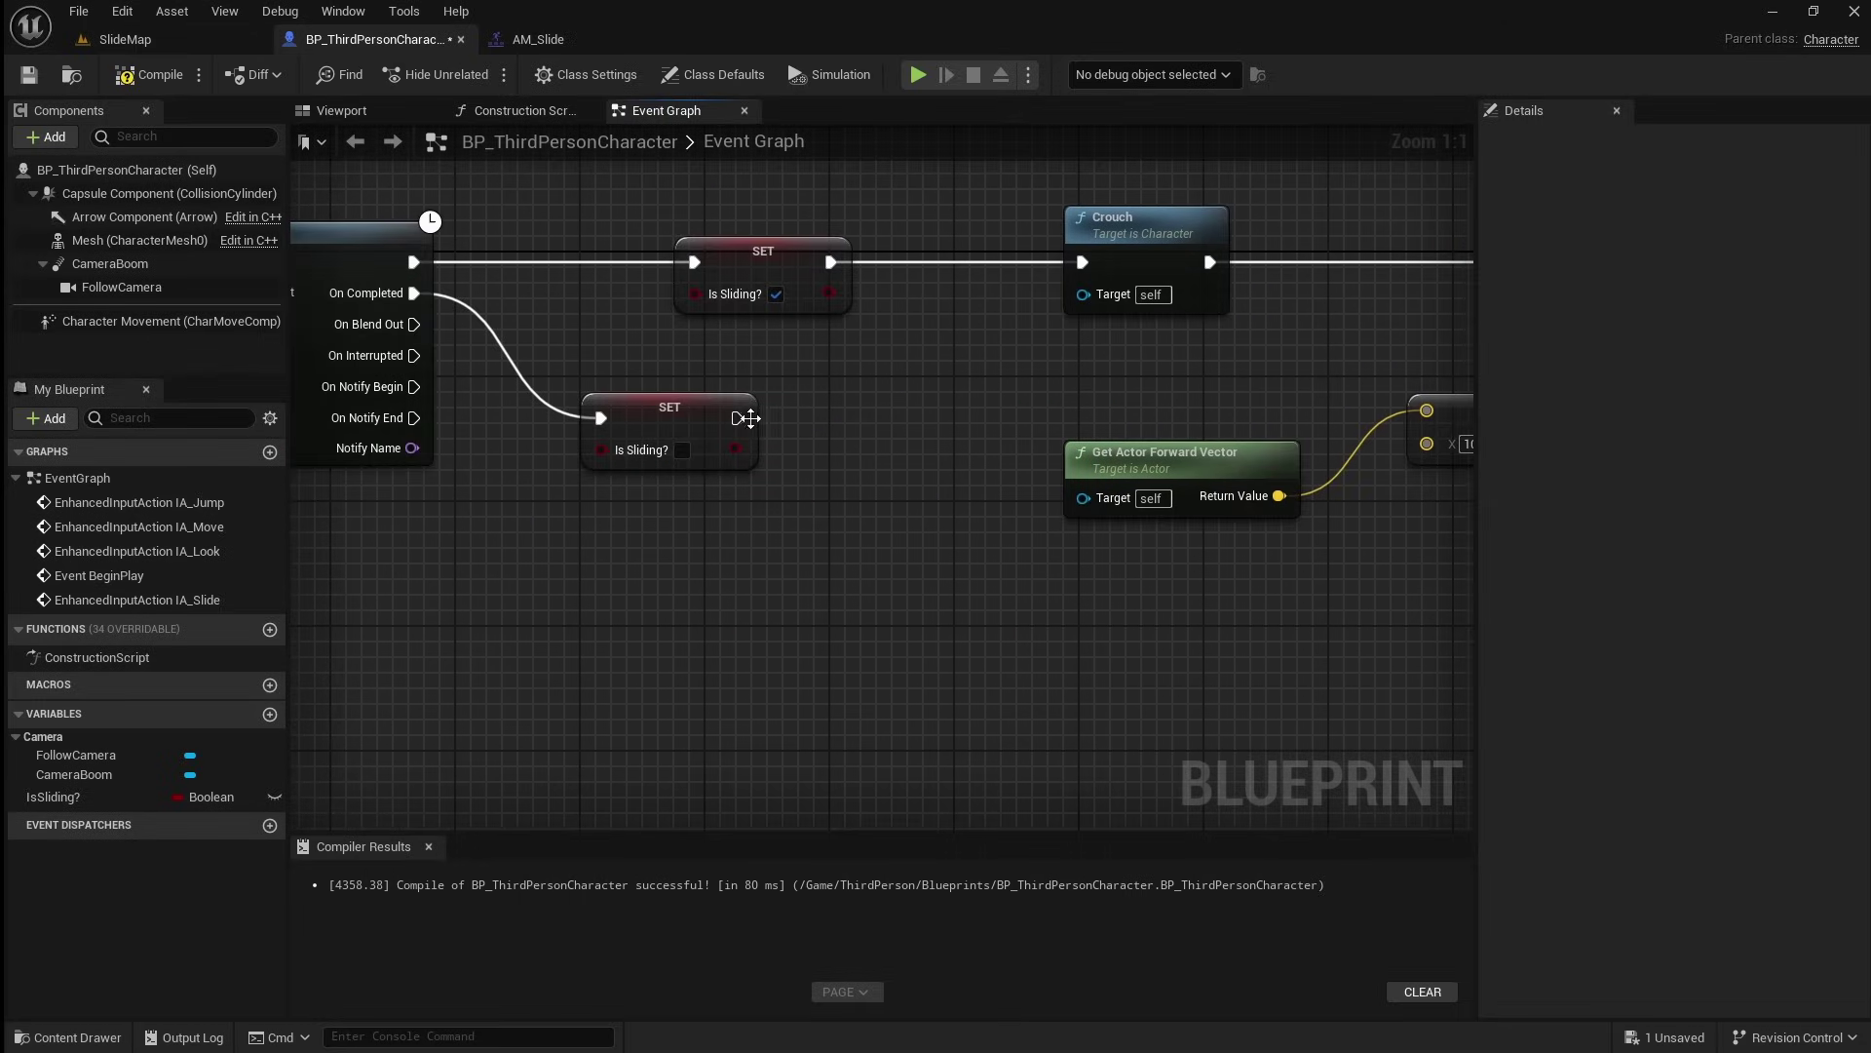
# - Add an Un Crouch call after the SET Is Sliding? false node and line it up
pyautogui.moveTo(739, 419); pyautogui.dragTo(873, 413)
pyautogui.write('un c')
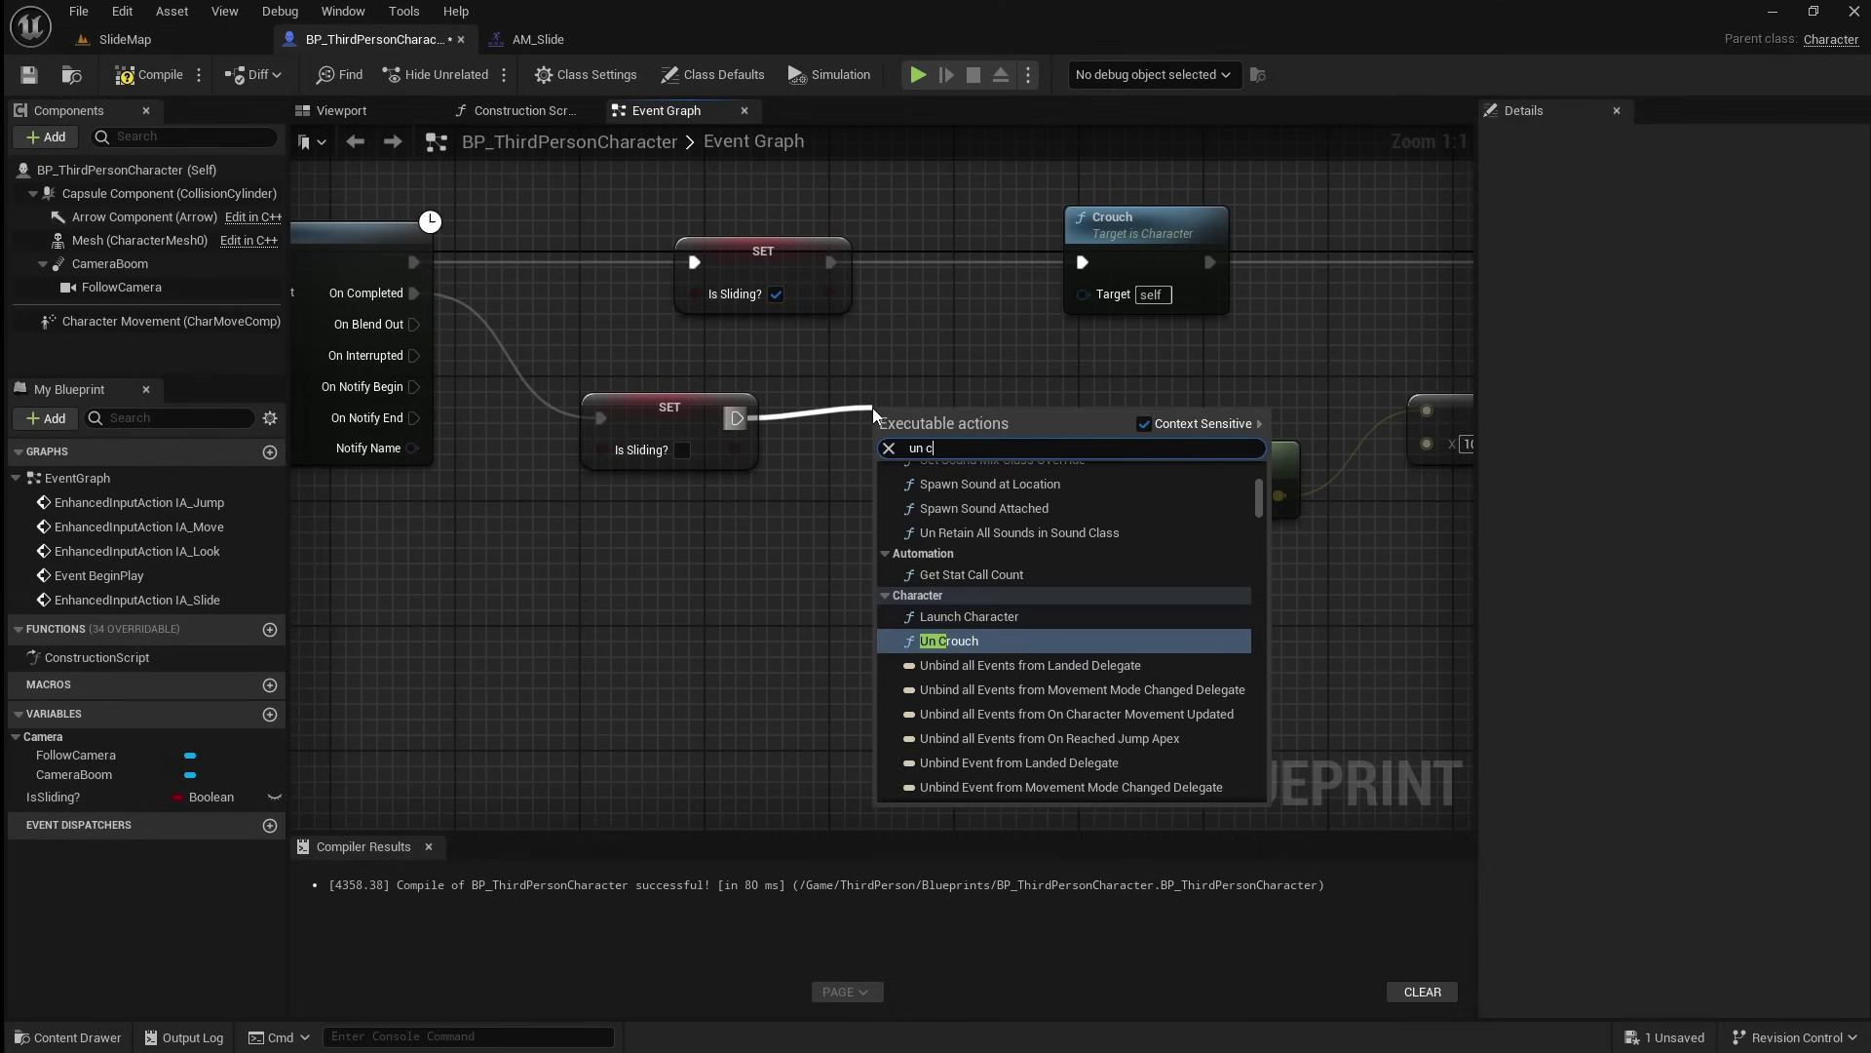
pyautogui.write('r')
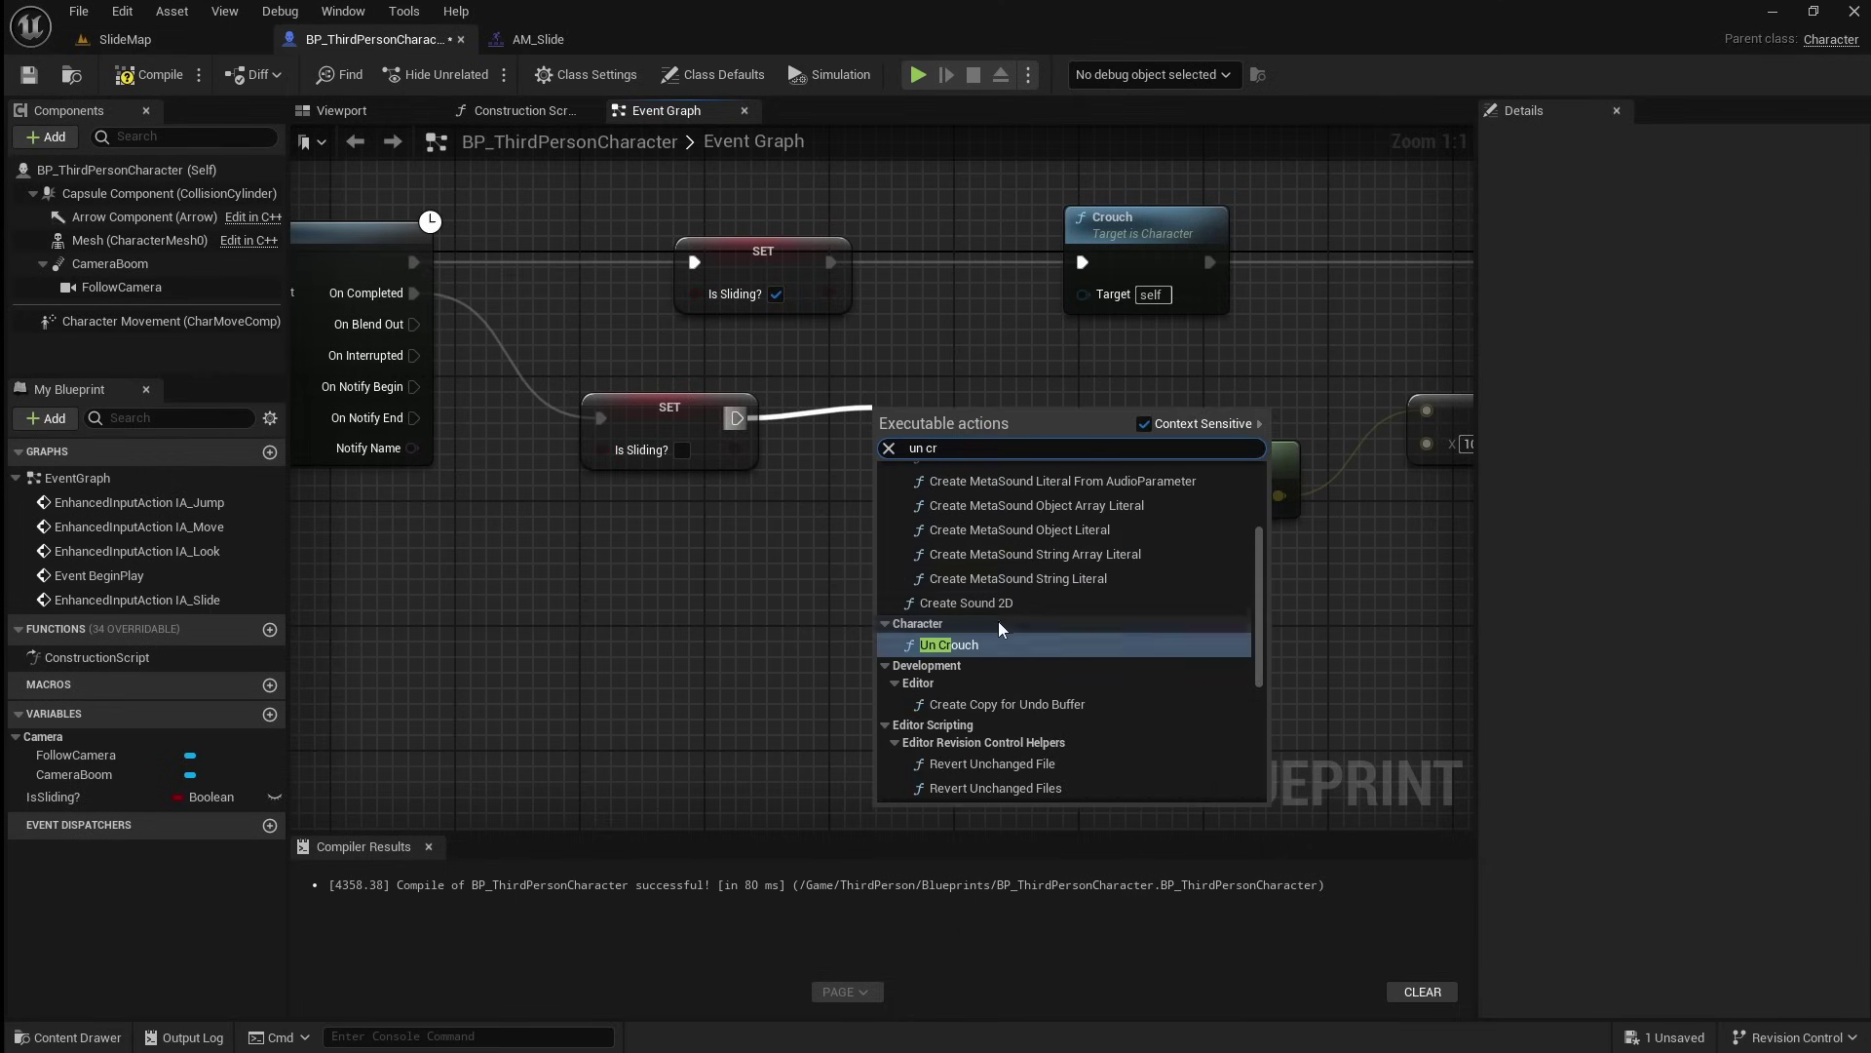
pyautogui.click(944, 645)
pyautogui.moveTo(933, 458); pyautogui.dragTo(902, 411)
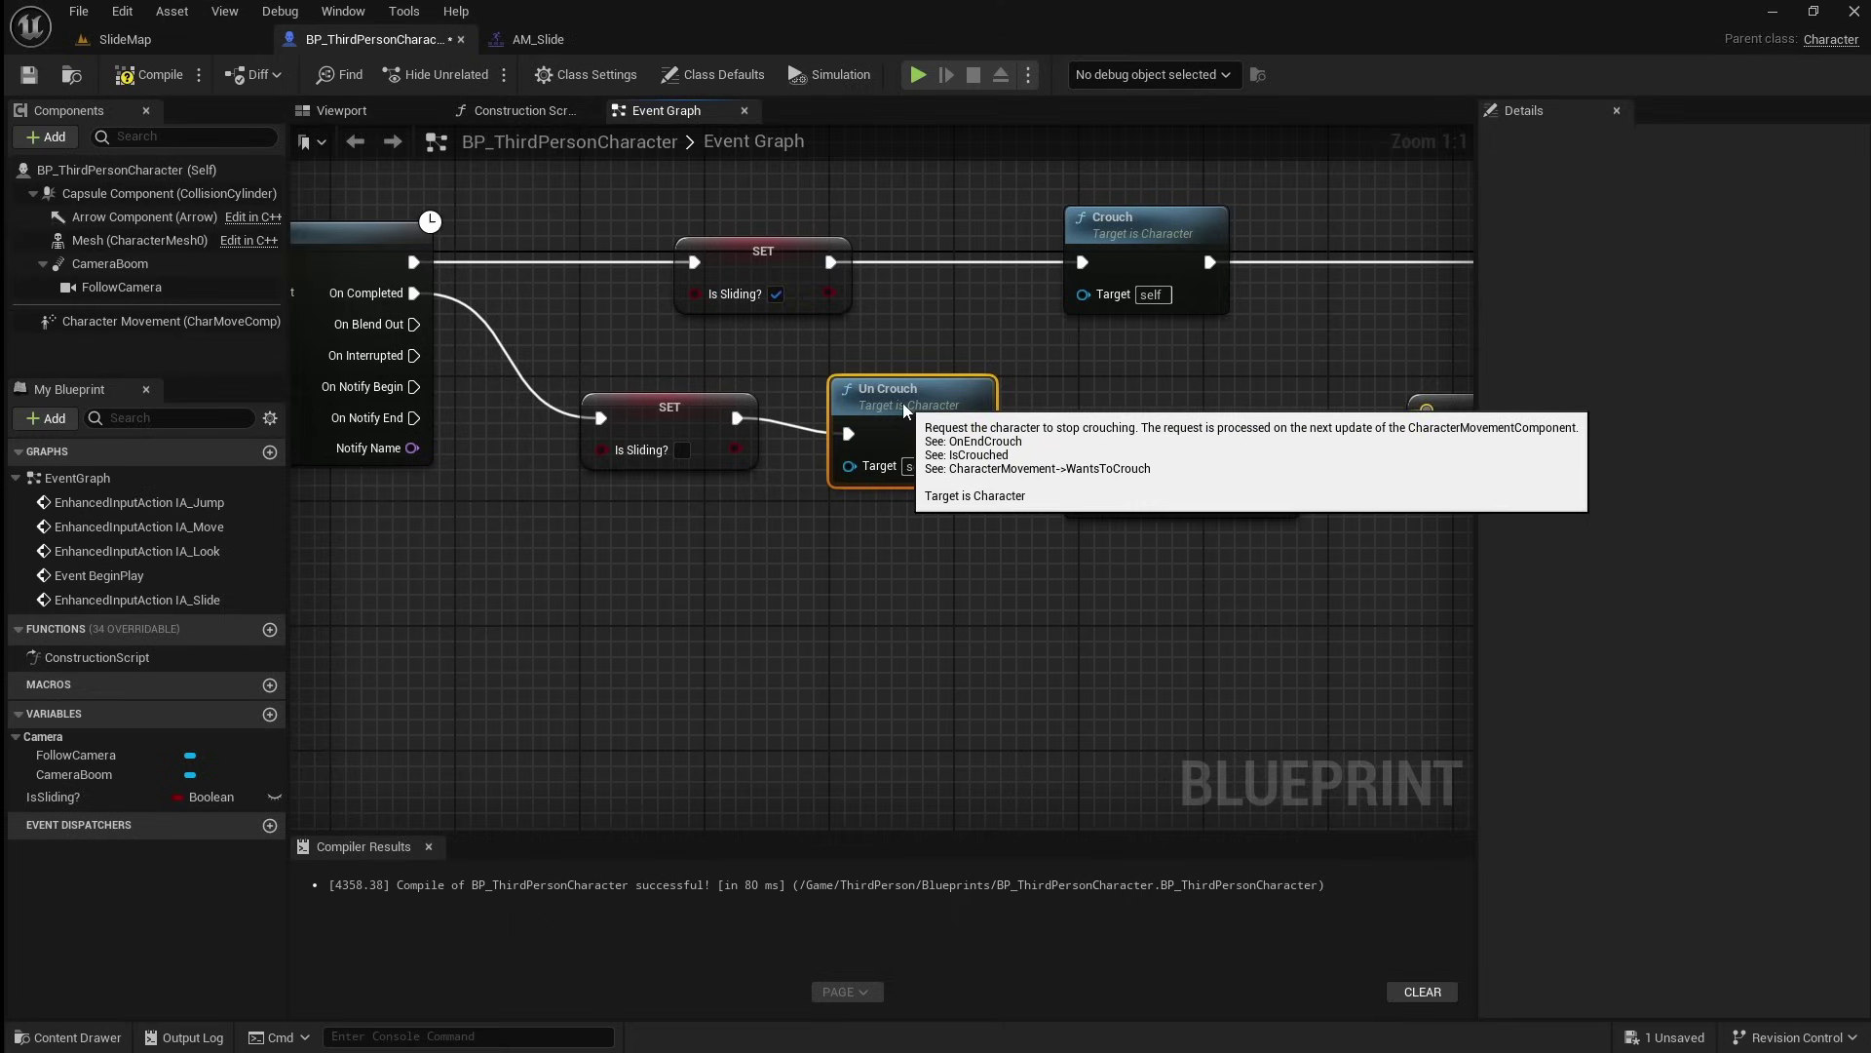
pyautogui.click(933, 324)
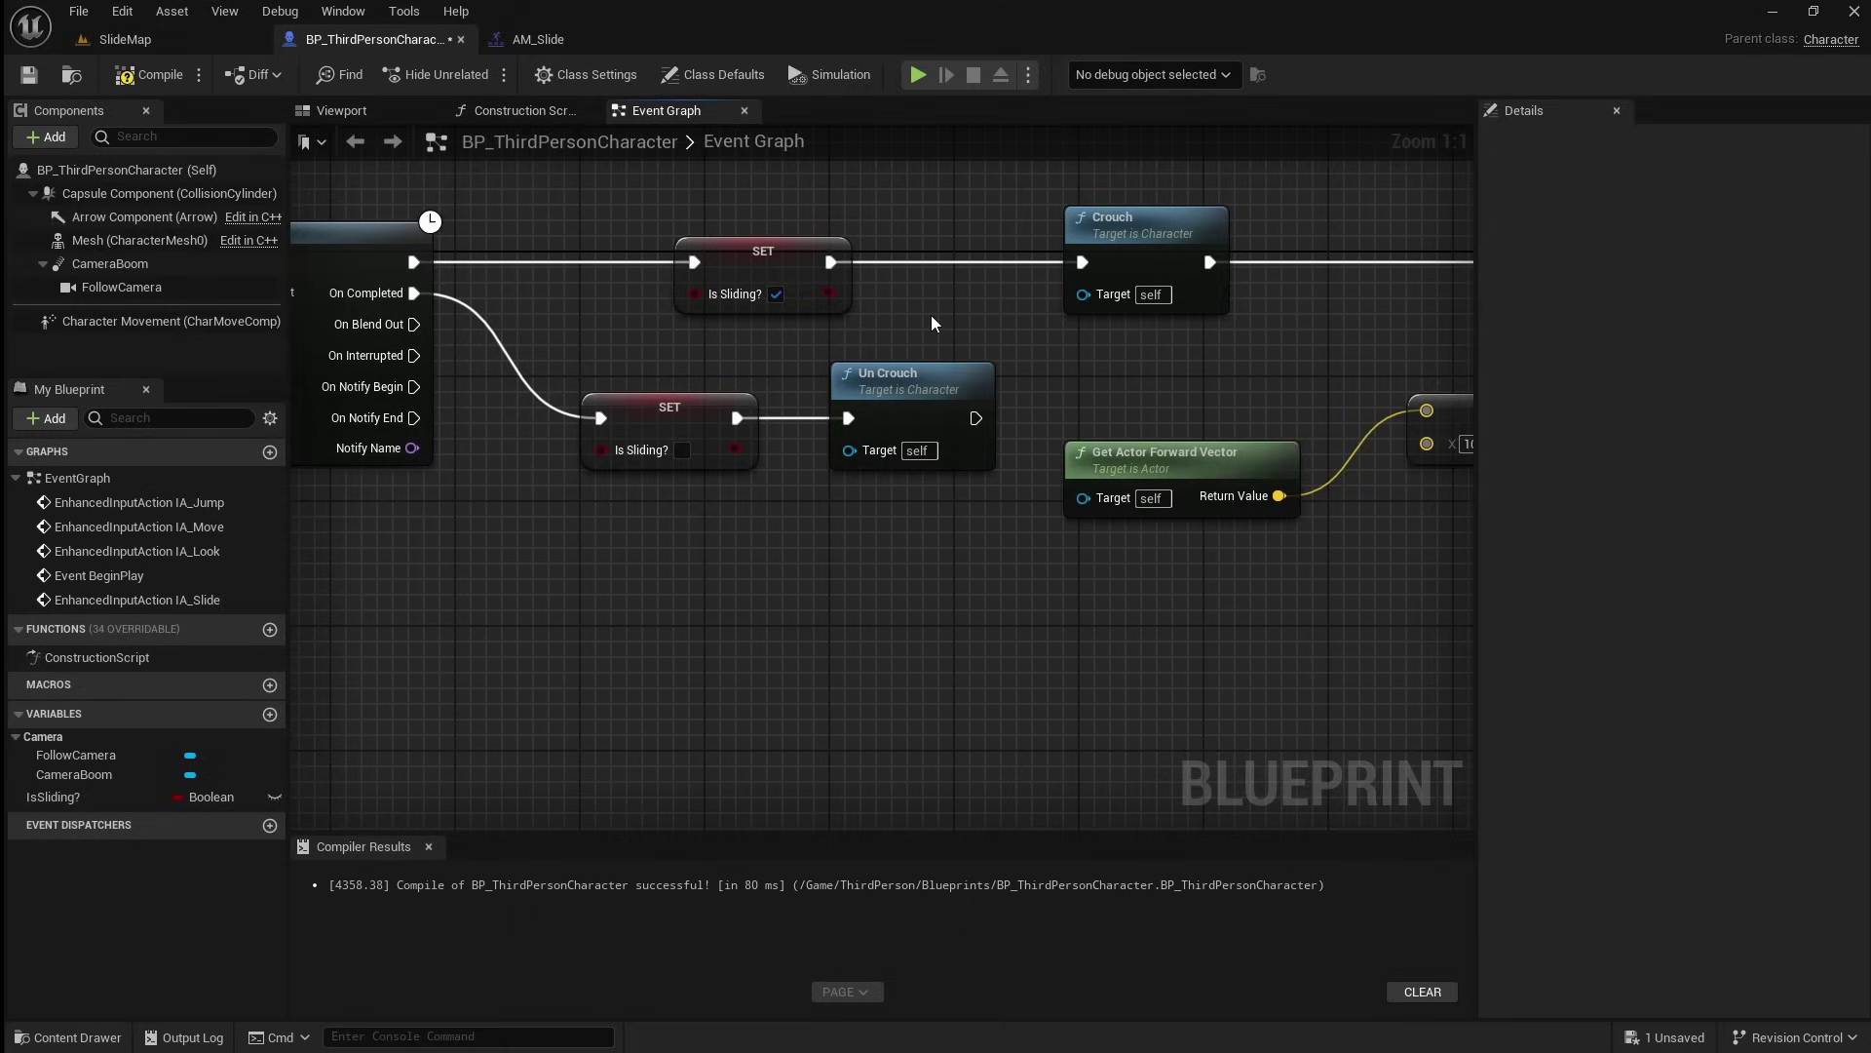
# - Confirm Character Movement has Can Crouch on and Crouched Half Height 40.0 cm, then compile
pyautogui.click(161, 321)
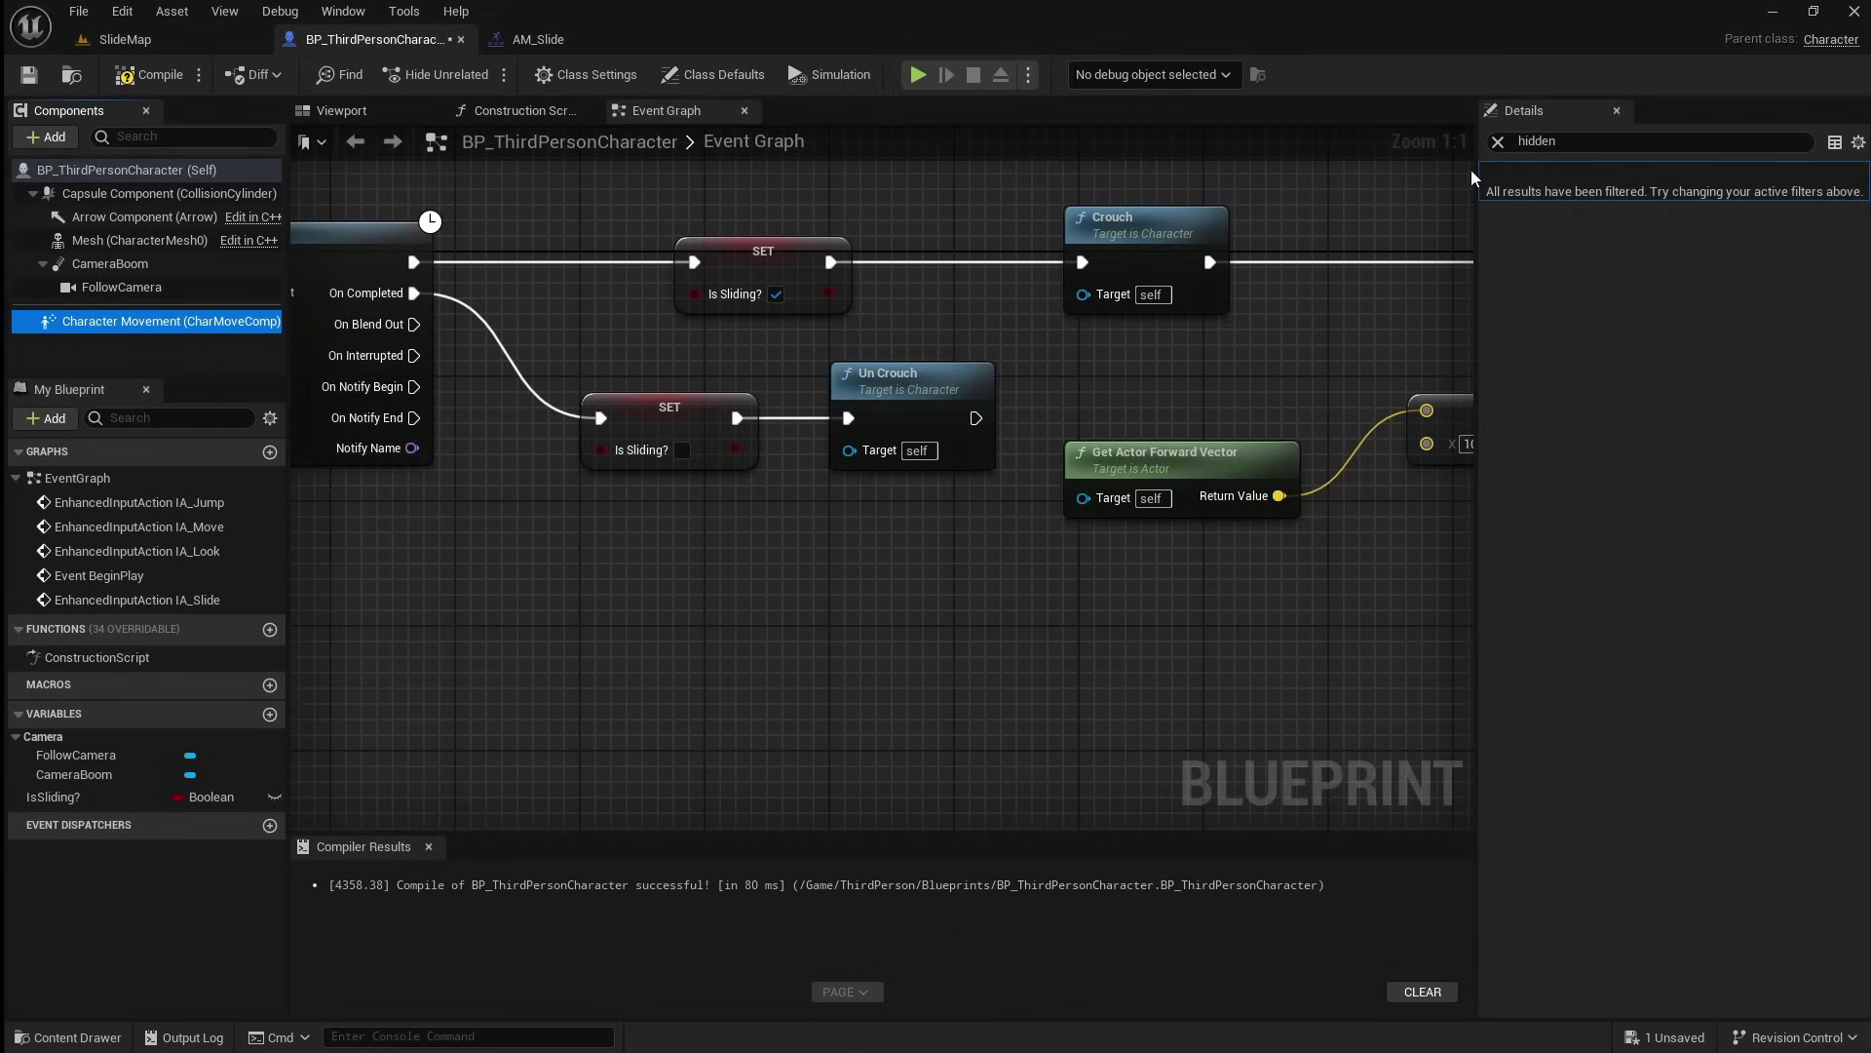
pyautogui.click(1498, 141)
pyautogui.click(1591, 138)
pyautogui.write('cro')
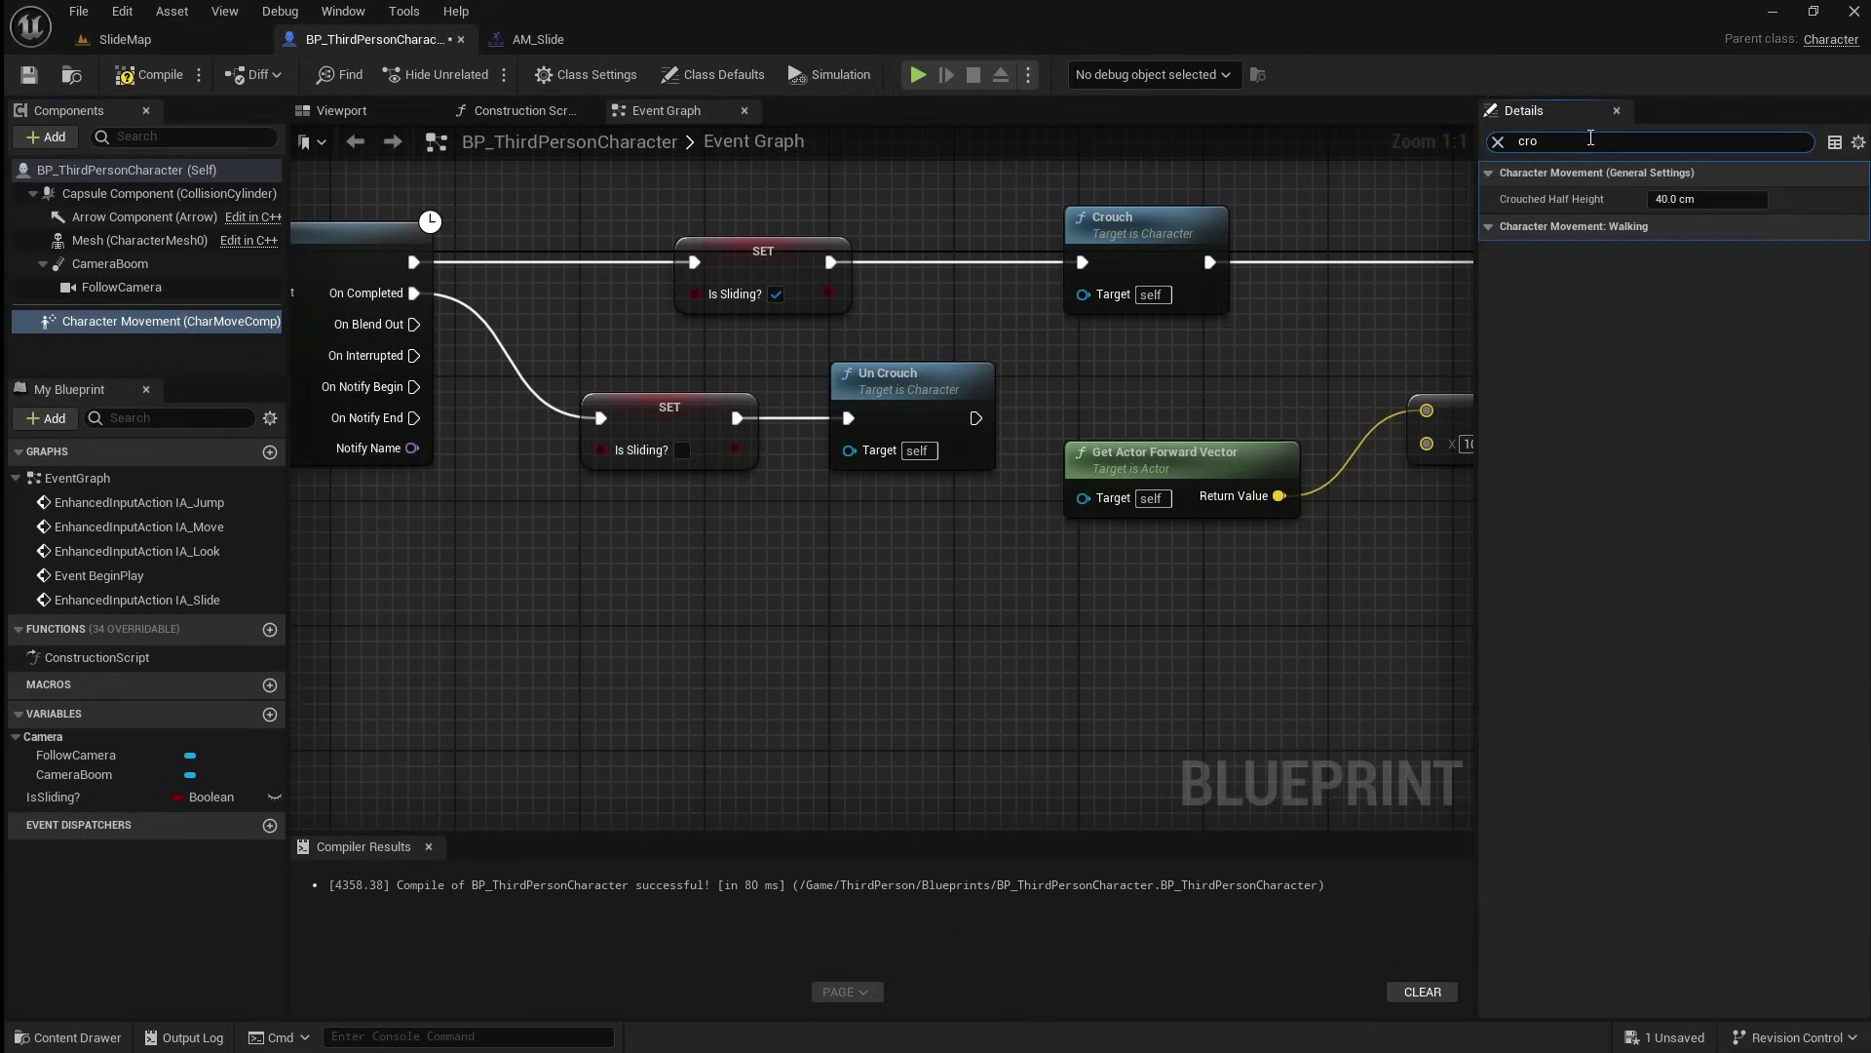
pyautogui.write('uch')
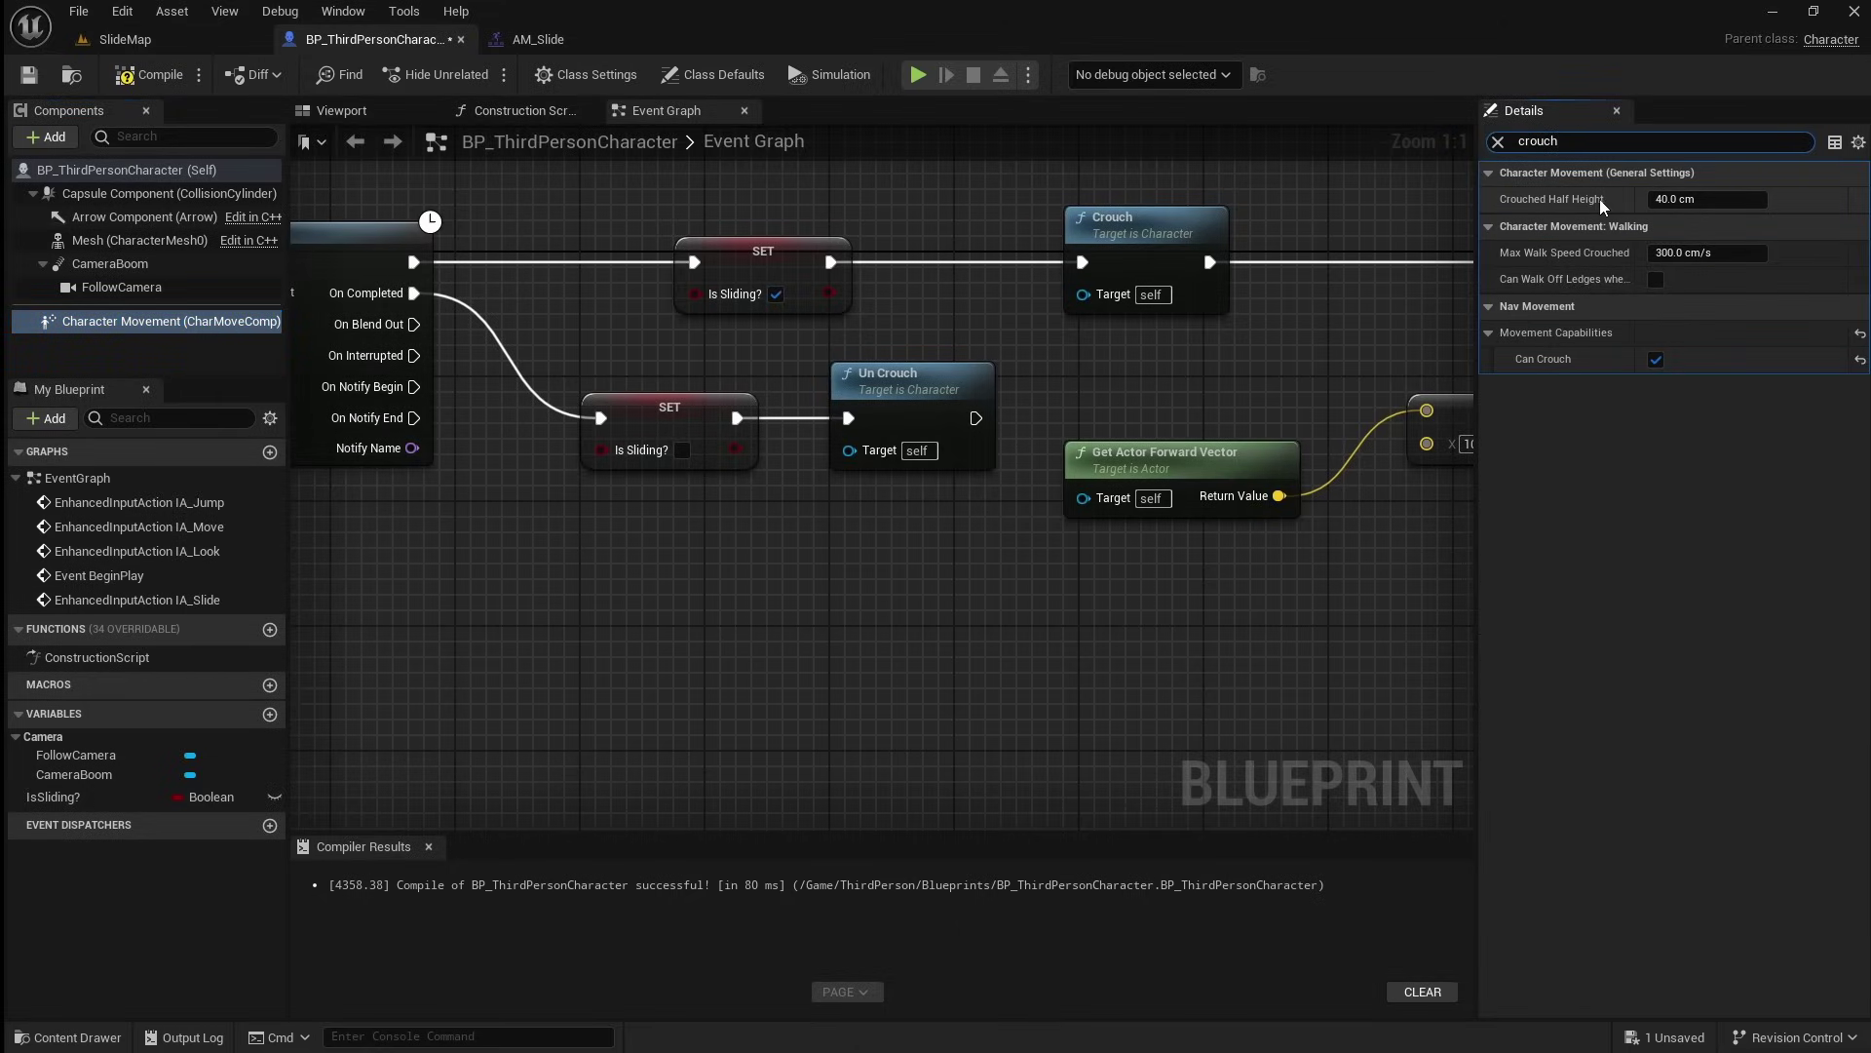
pyautogui.click(1720, 200)
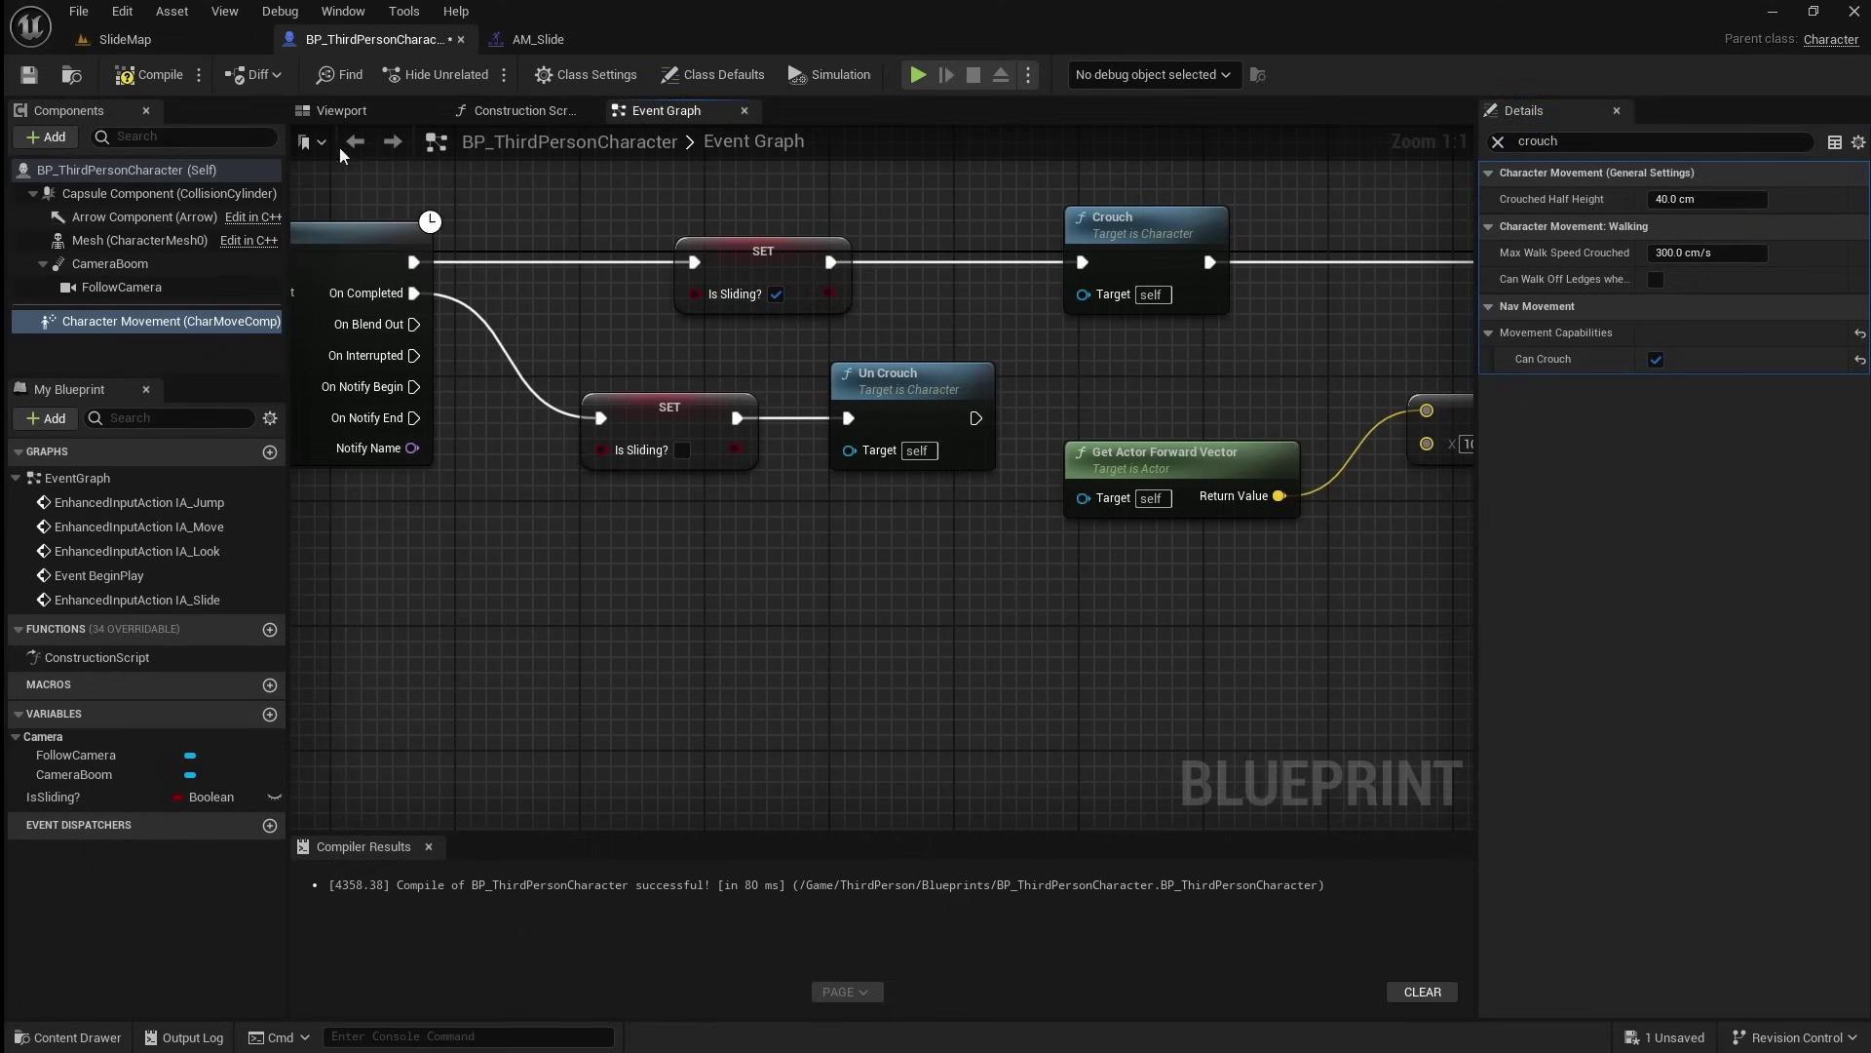
pyautogui.click(146, 74)
# - Play-test SlideMap again, sliding four times with C before stopping with Esc
pyautogui.click(172, 41)
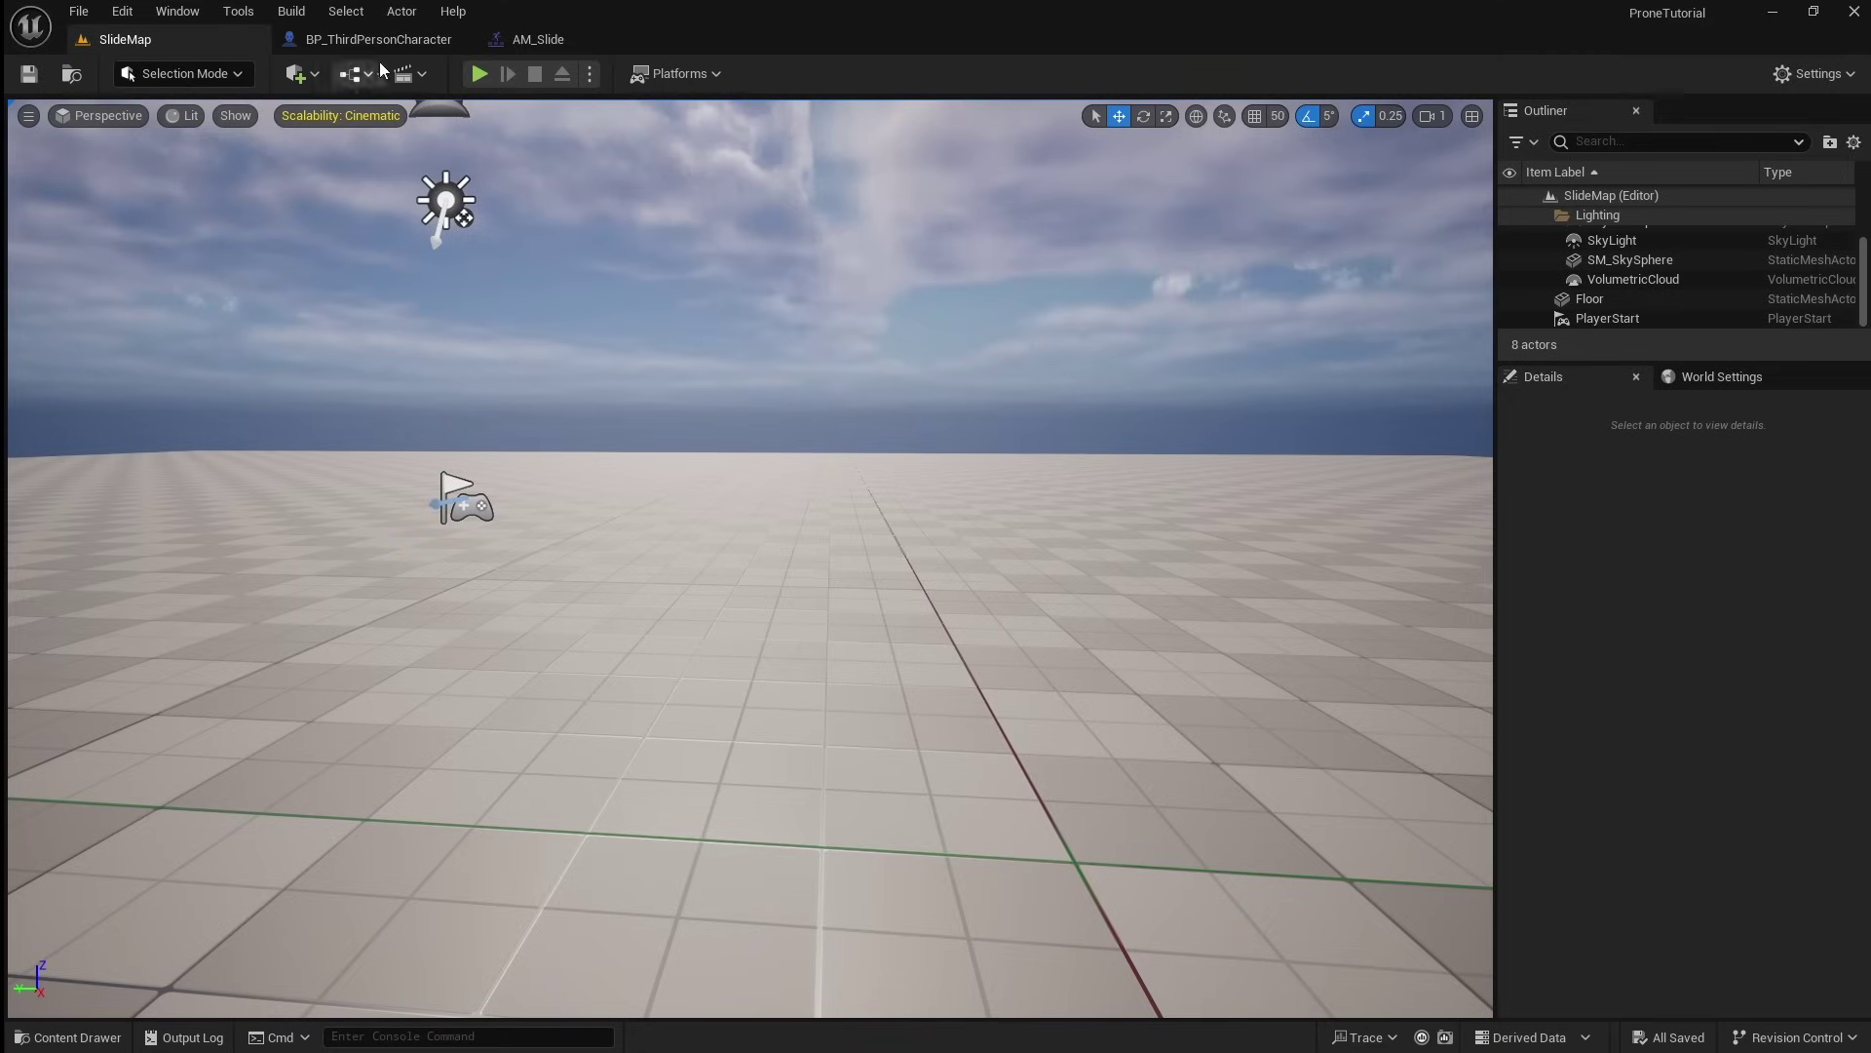
pyautogui.click(486, 69)
pyautogui.press('c')
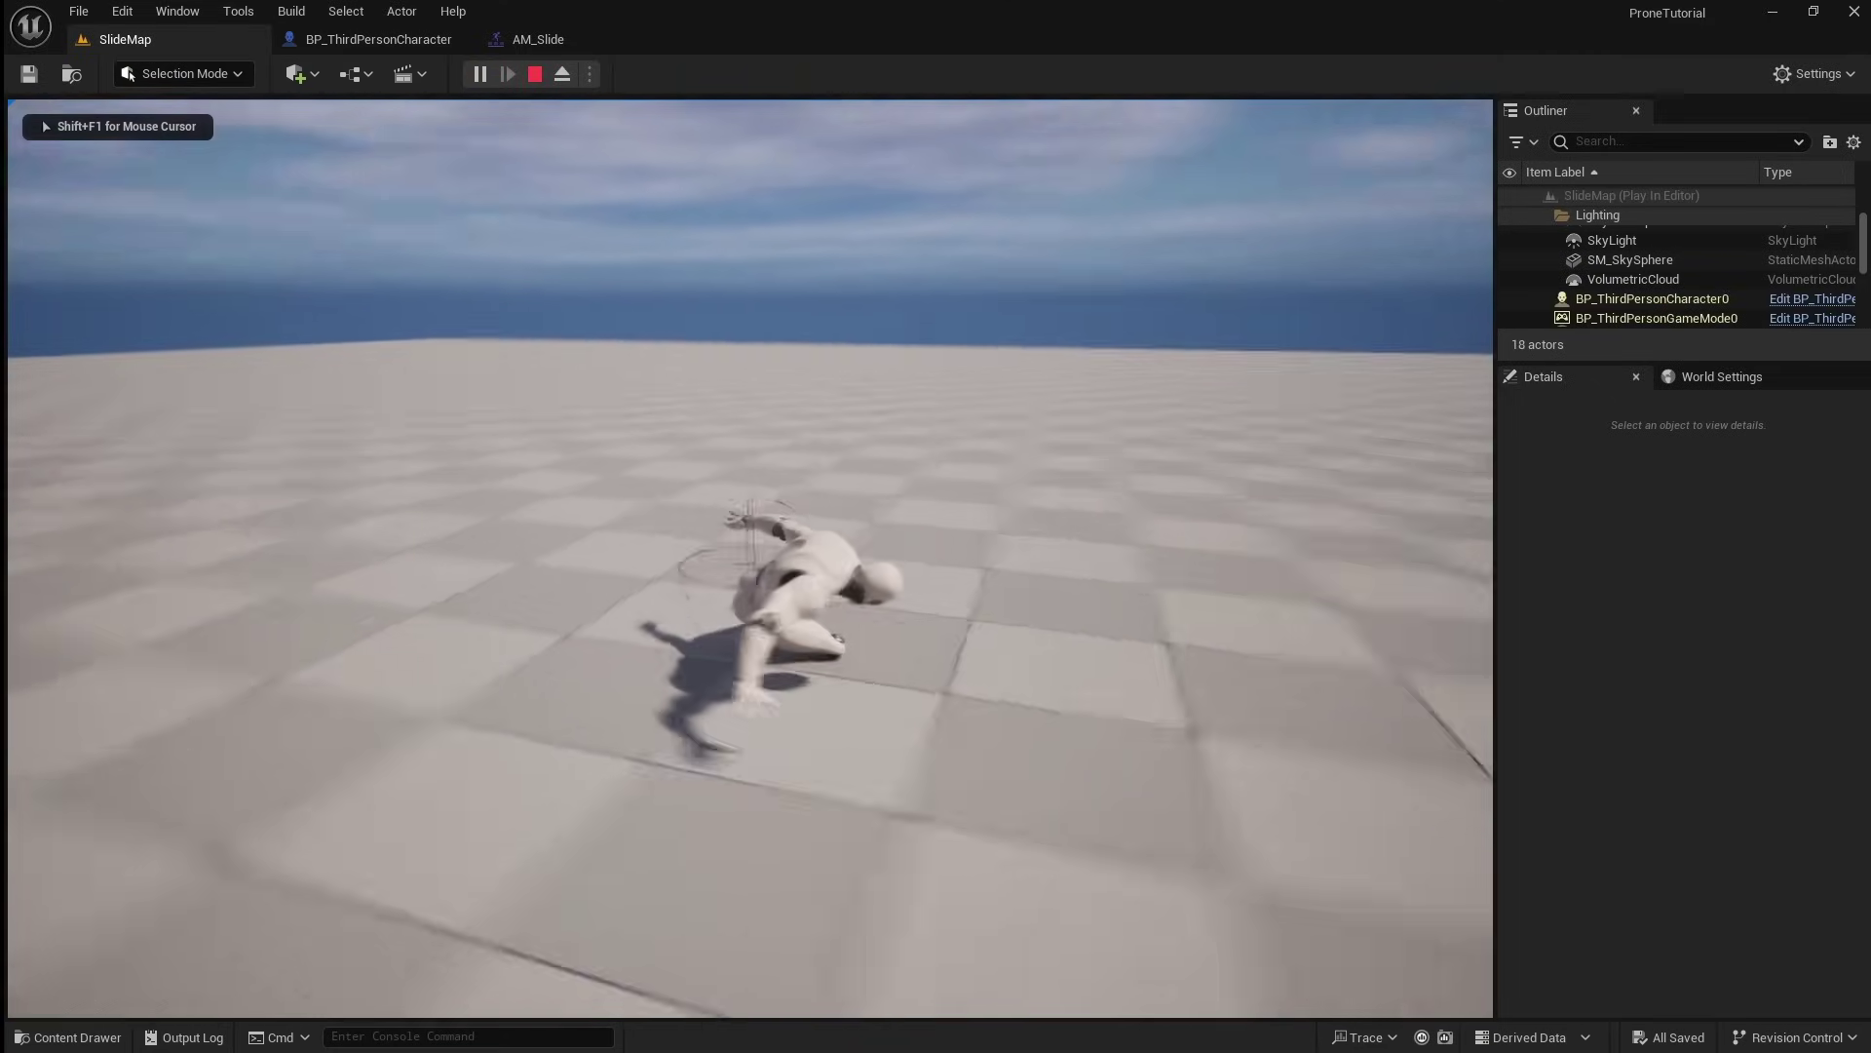
pyautogui.press('c')
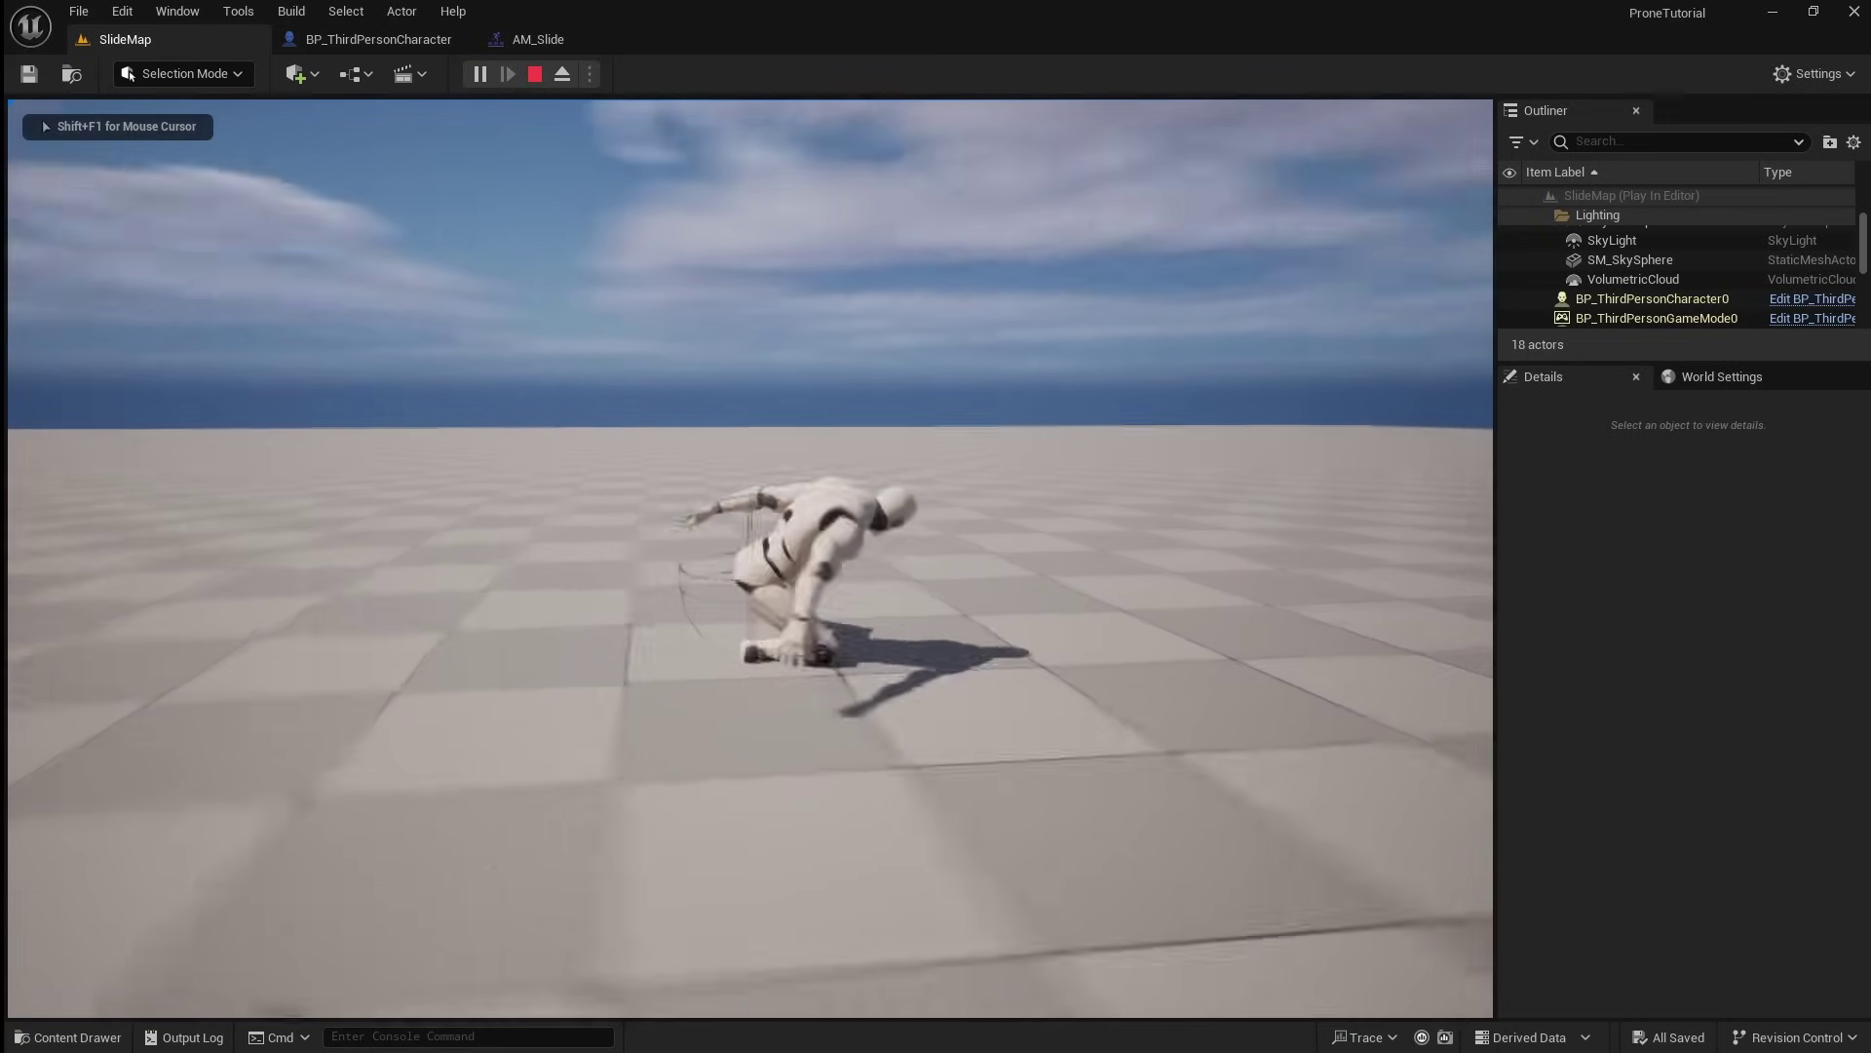
pyautogui.press('c')
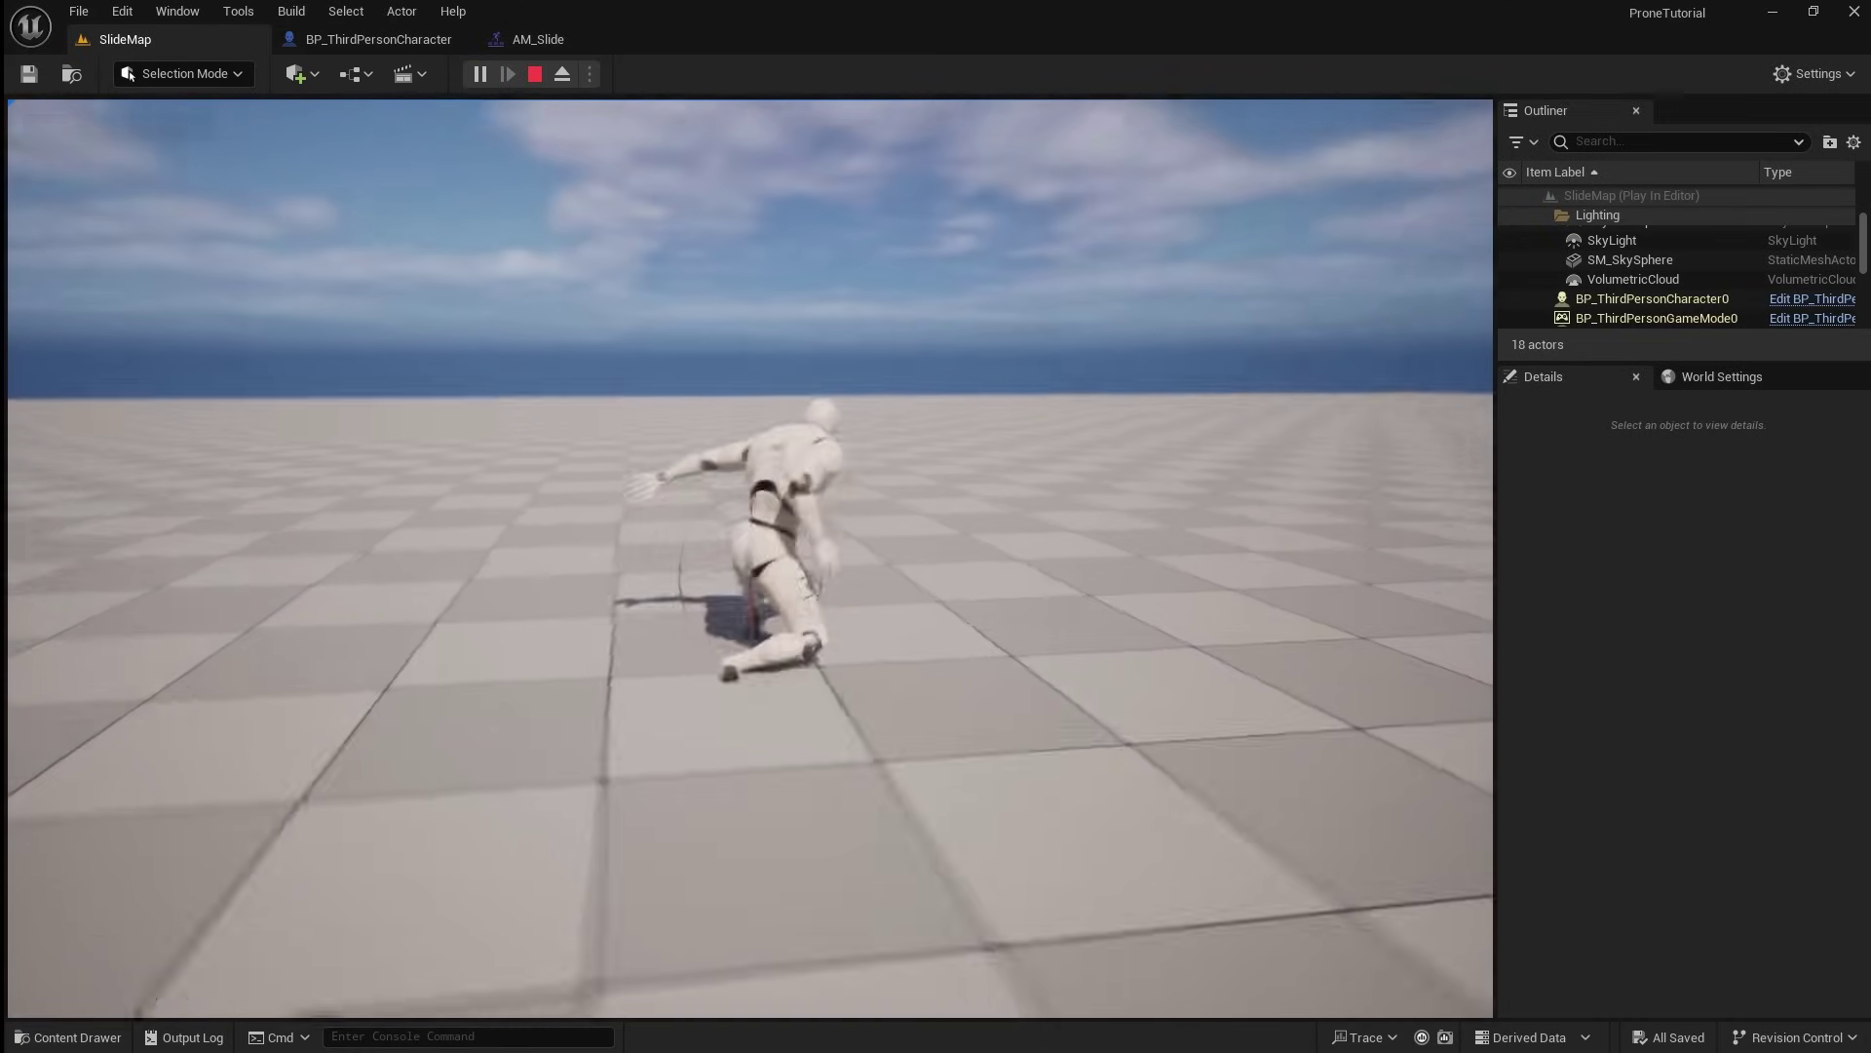
pyautogui.press('c')
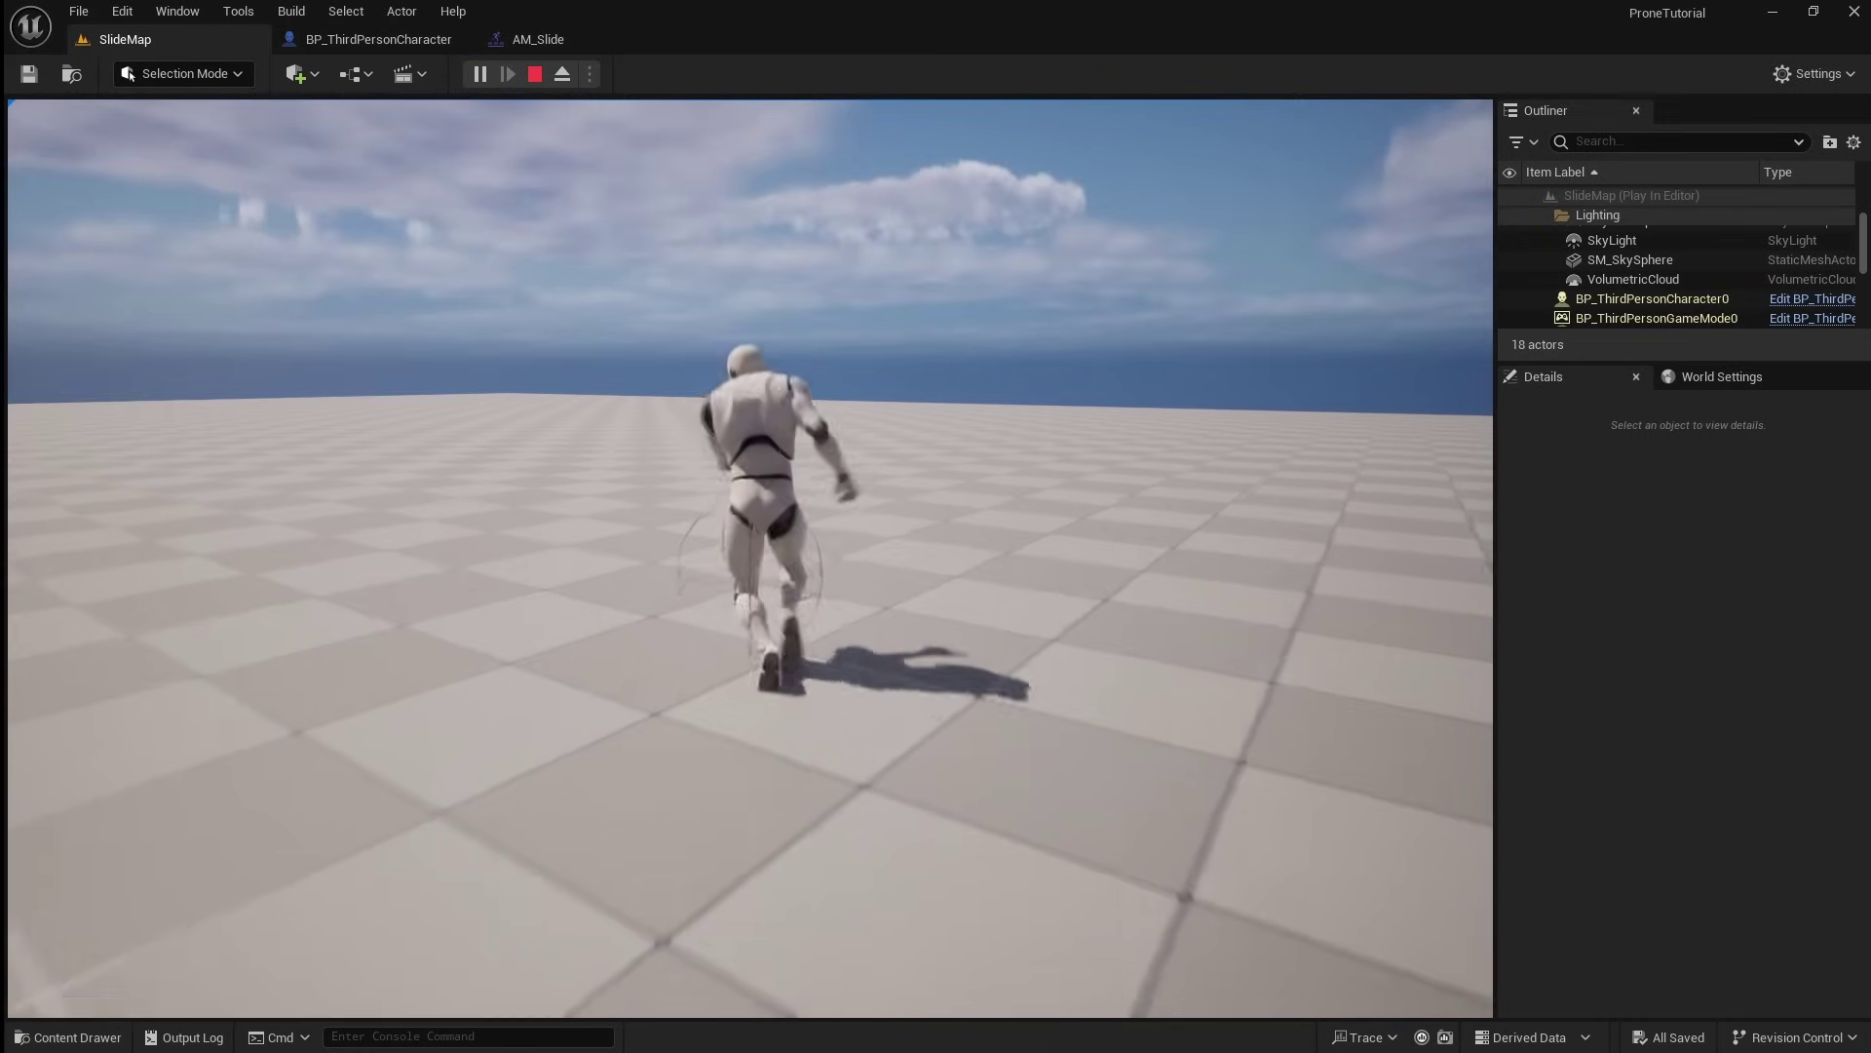
pyautogui.press('Escape')
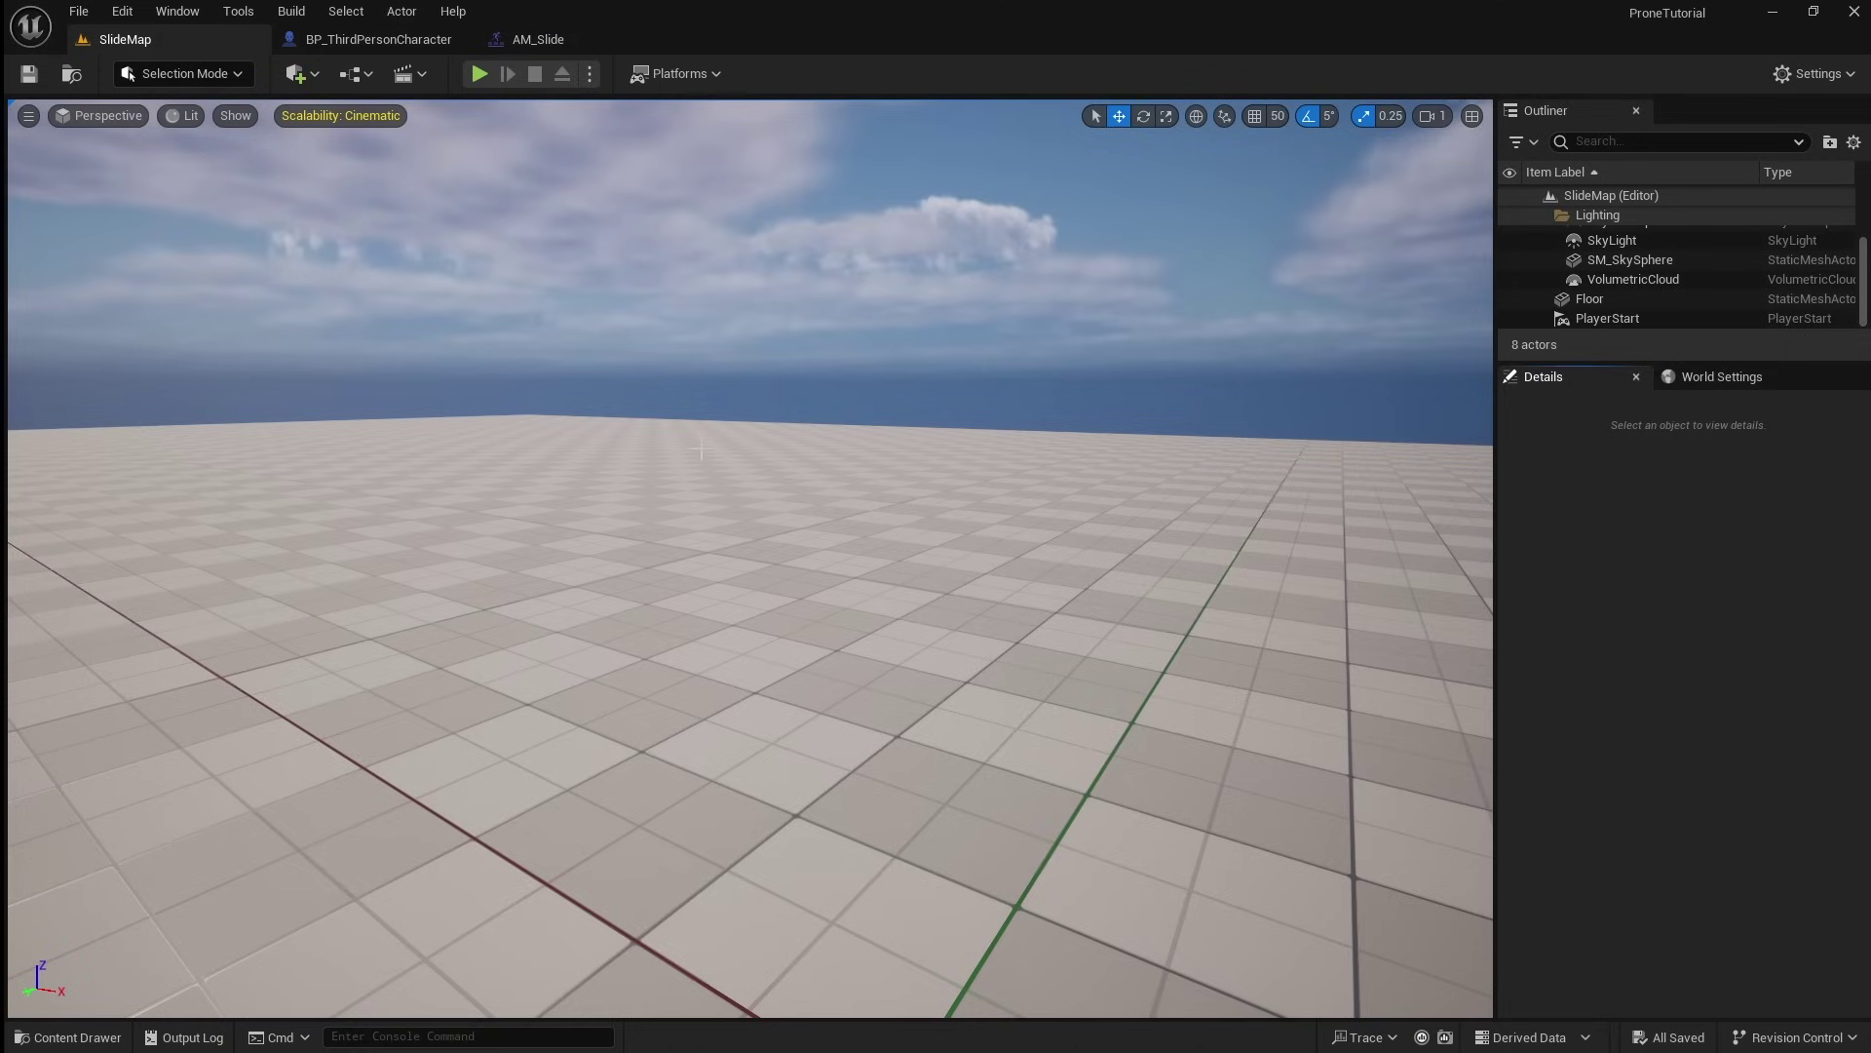
# - In AM_Slide, pause the preview and add a Montage Notify at frame 59
pyautogui.click(585, 41)
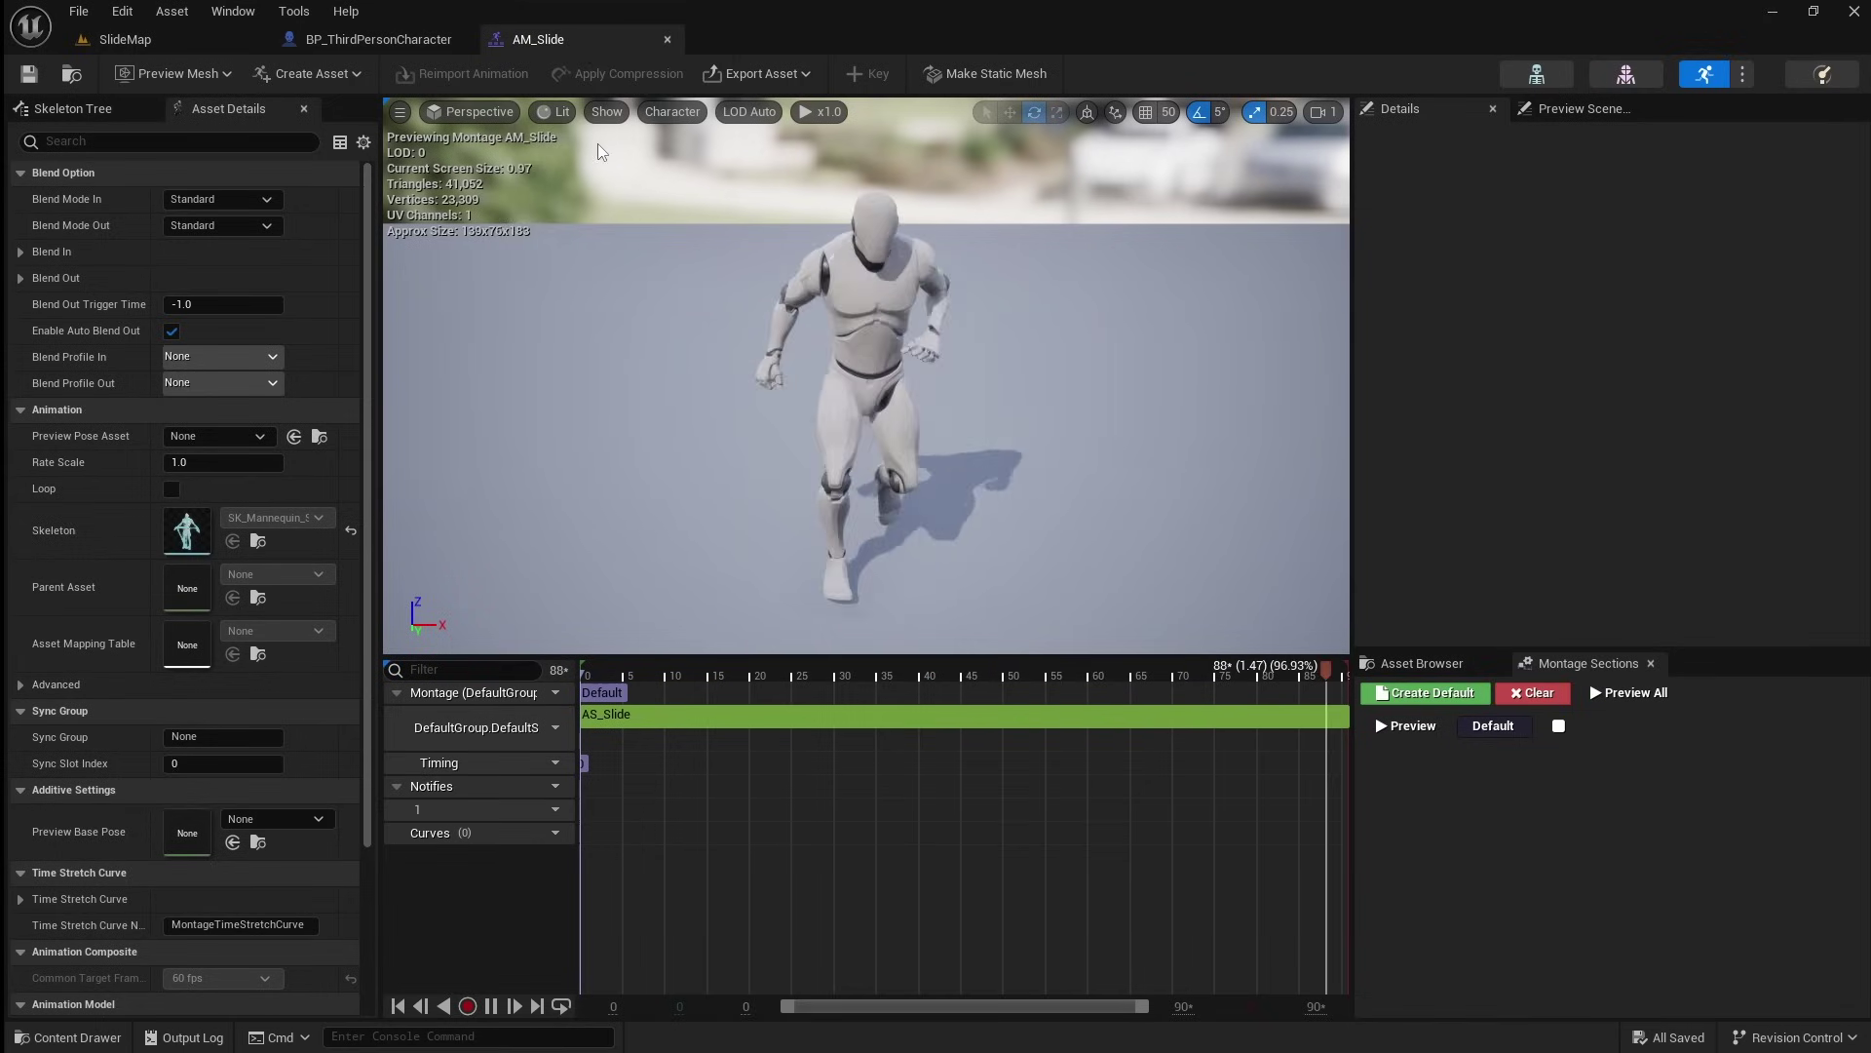
pyautogui.click(490, 1006)
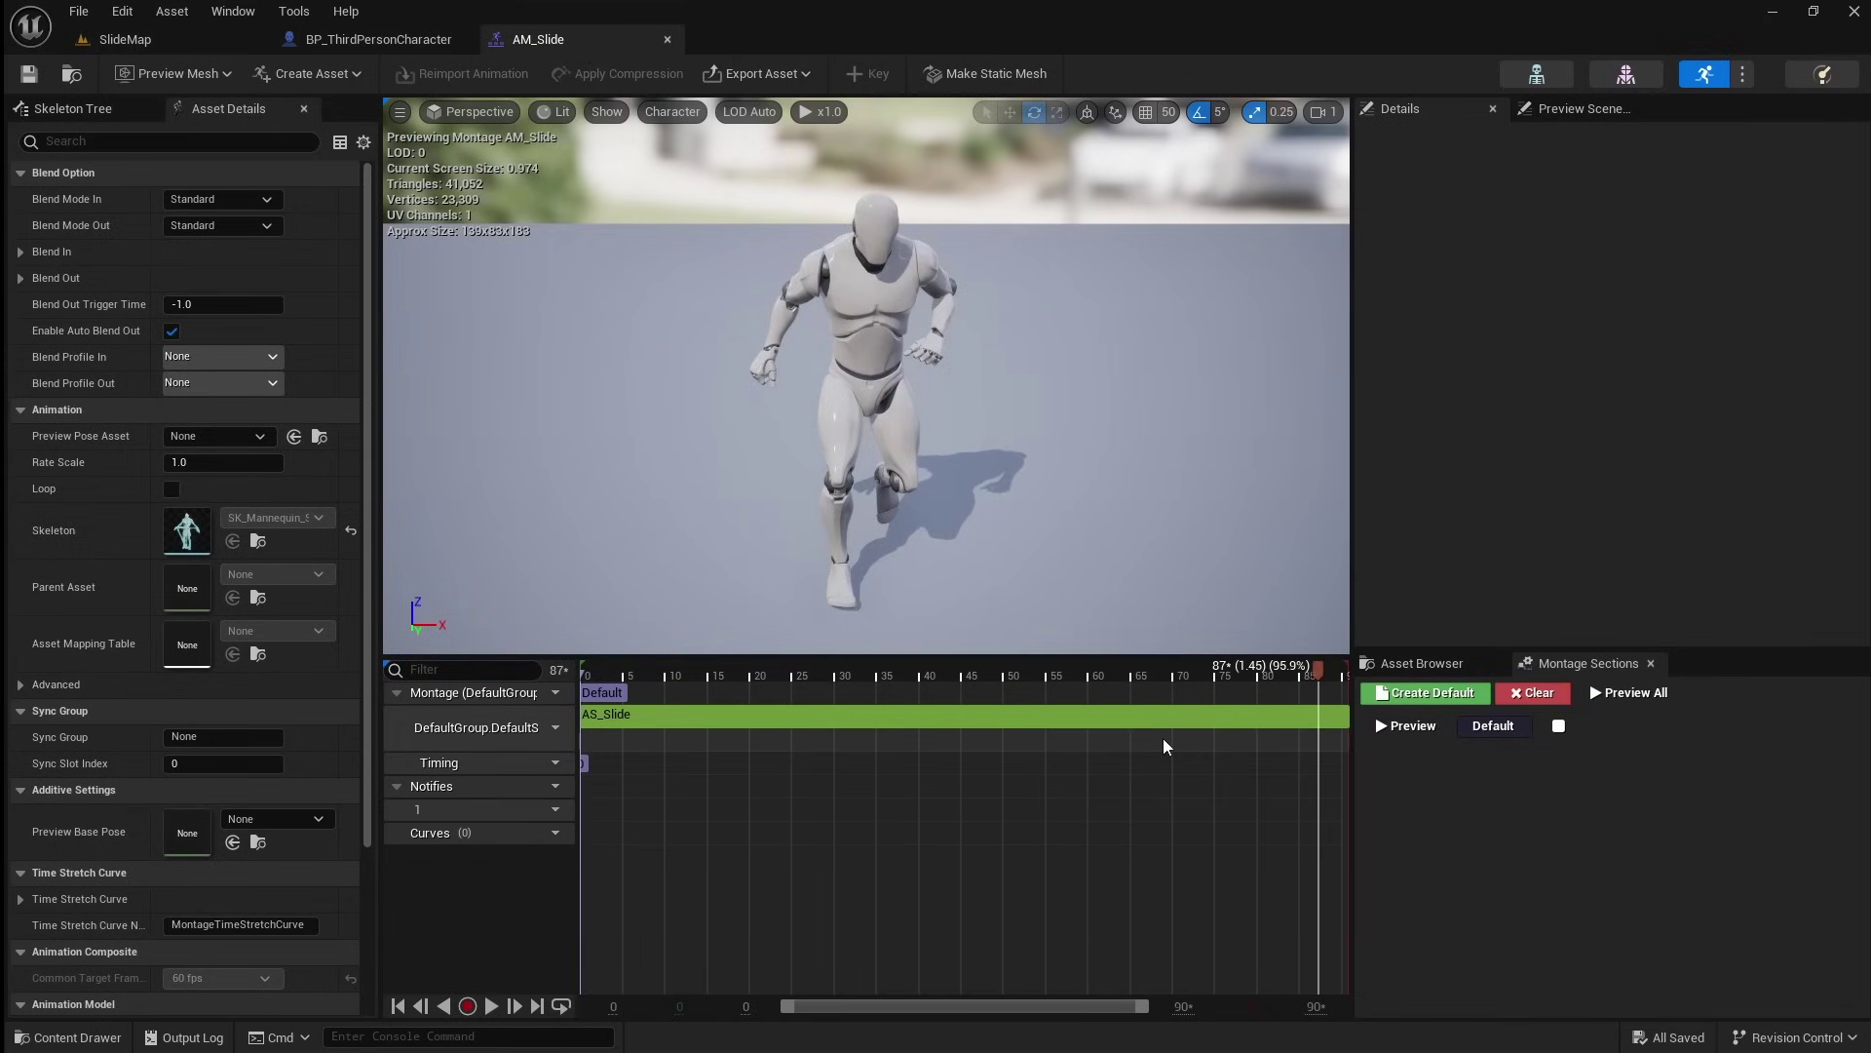
pyautogui.moveTo(907, 694); pyautogui.dragTo(1085, 746)
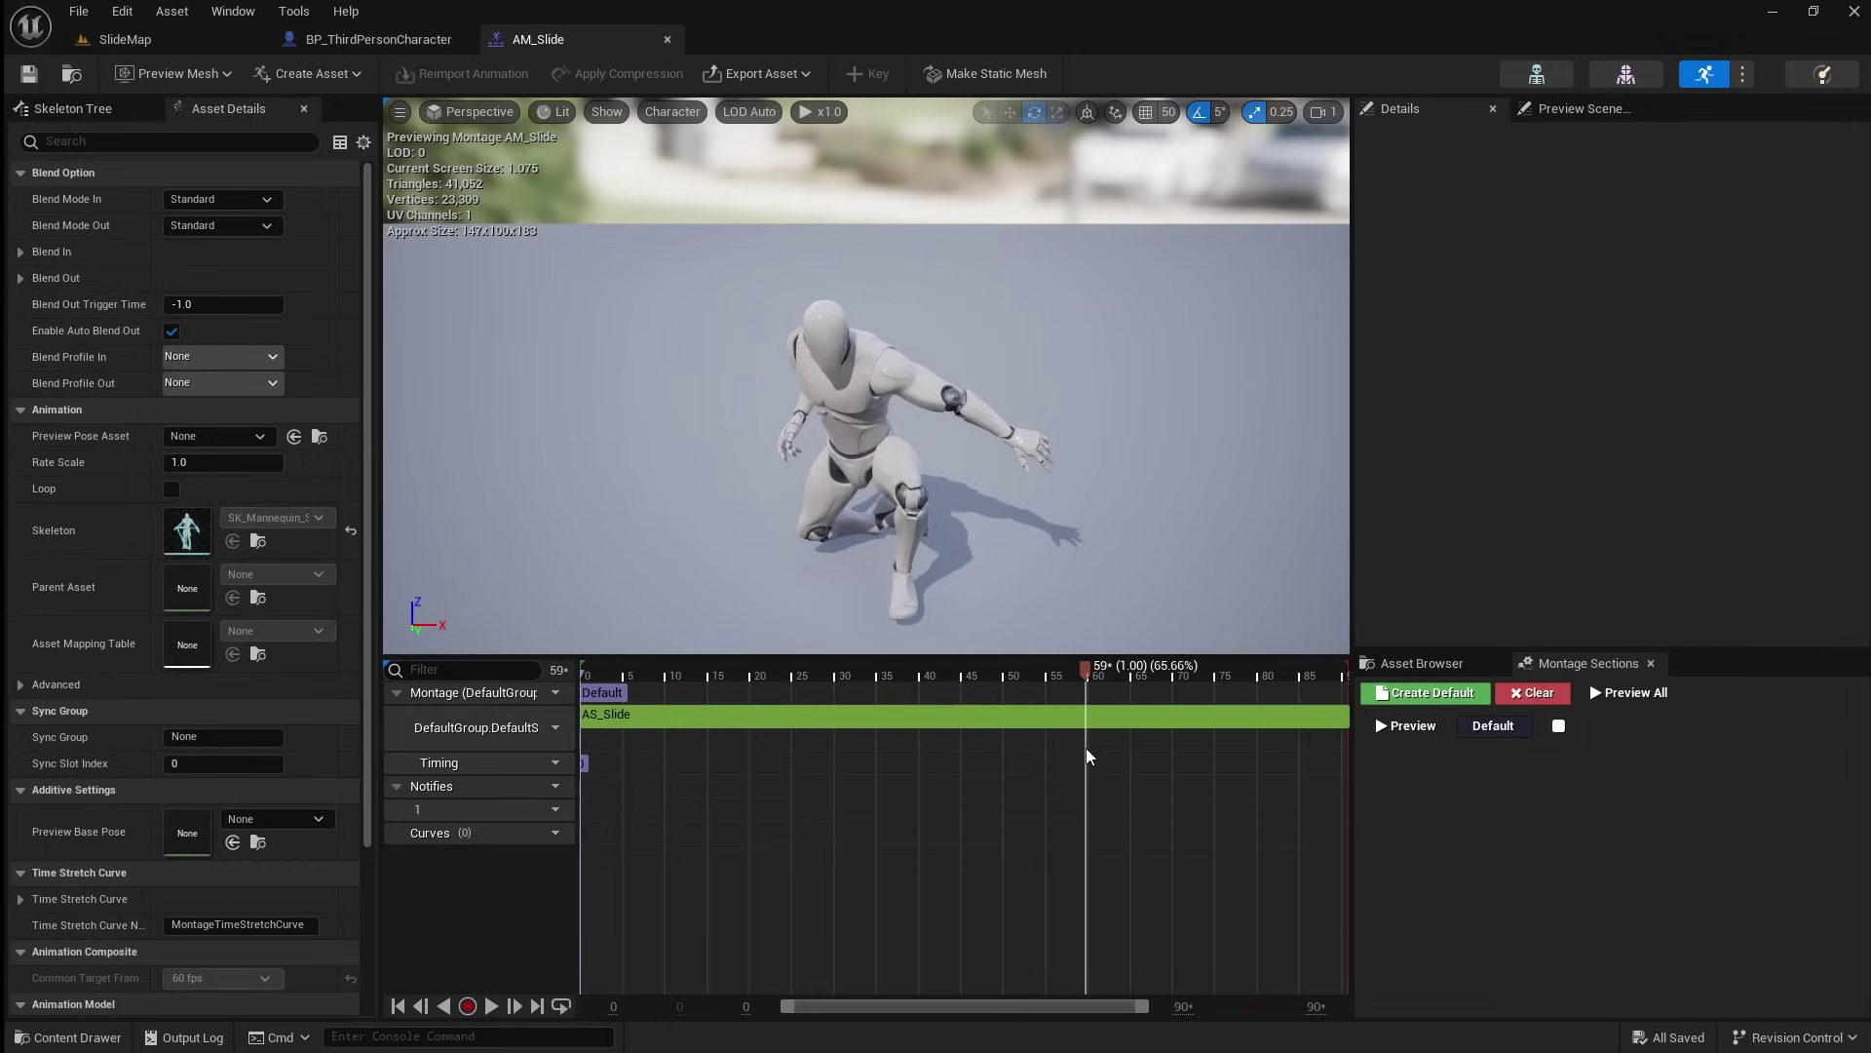
pyautogui.rightClick(1100, 817)
pyautogui.moveTo(1205, 862)
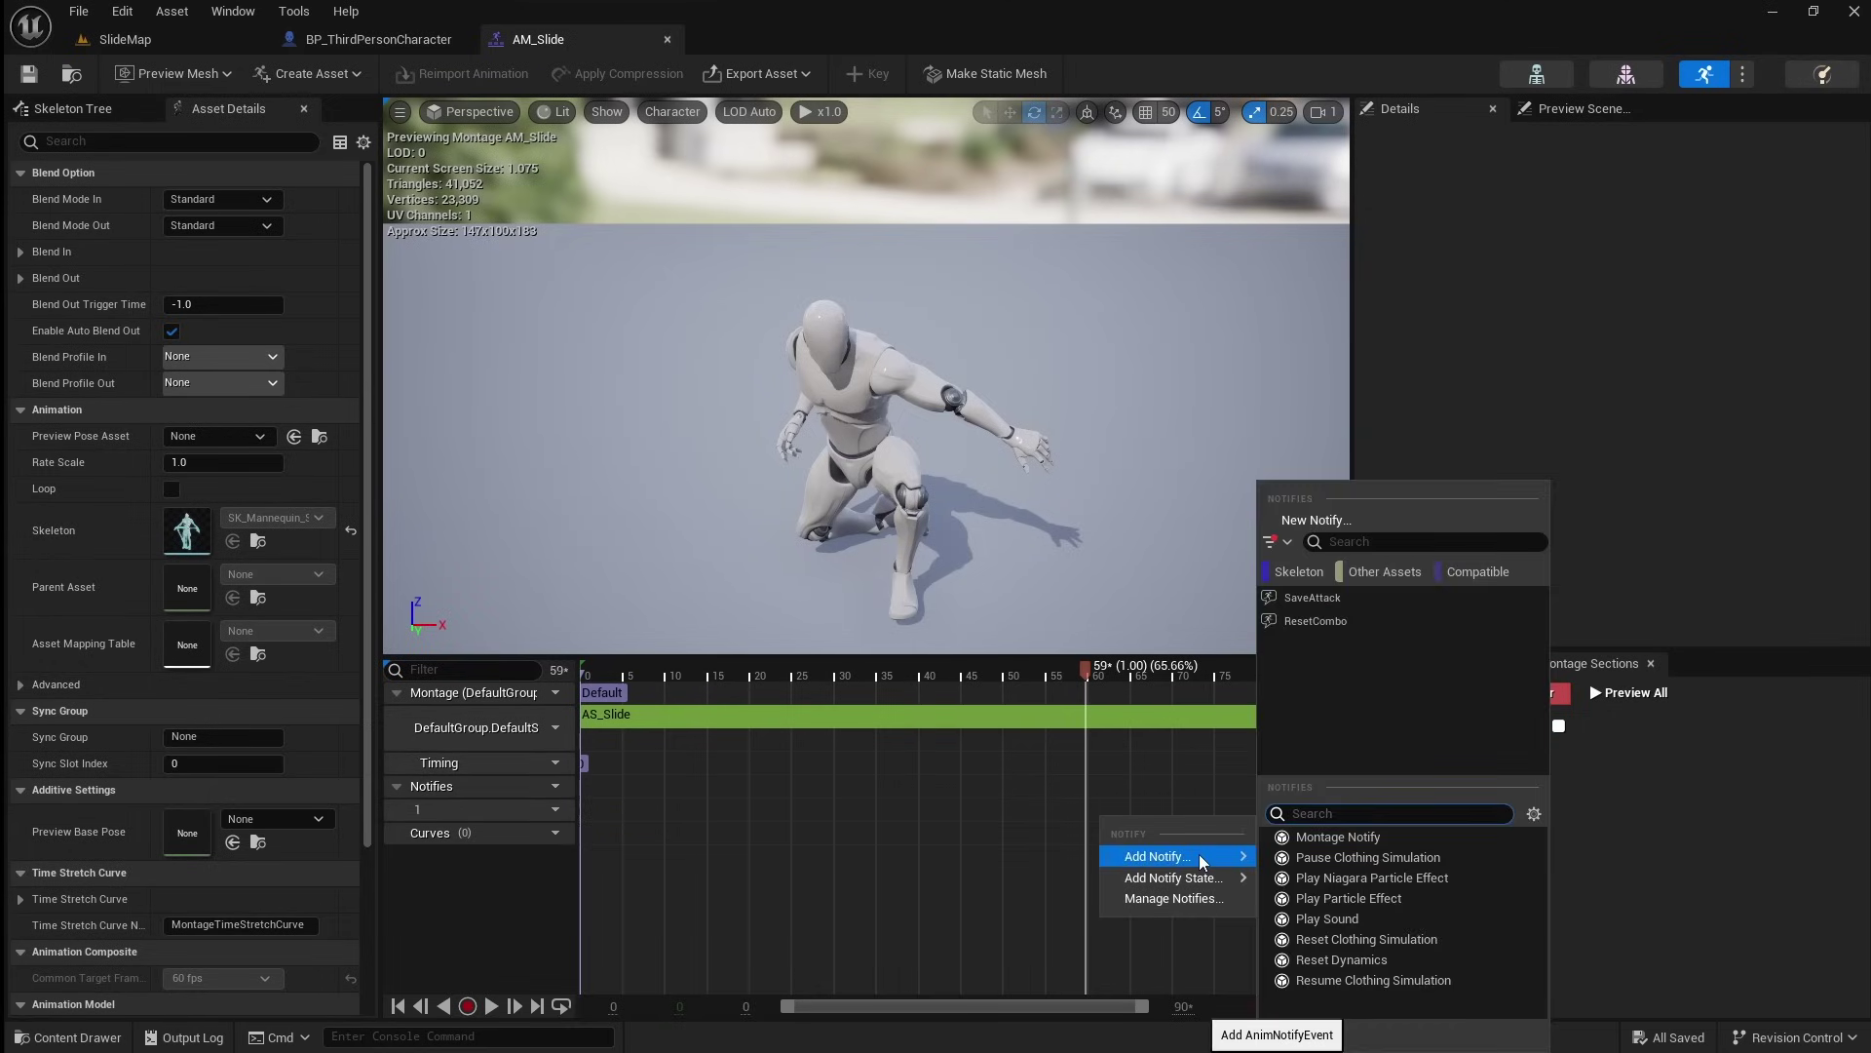
pyautogui.click(1360, 838)
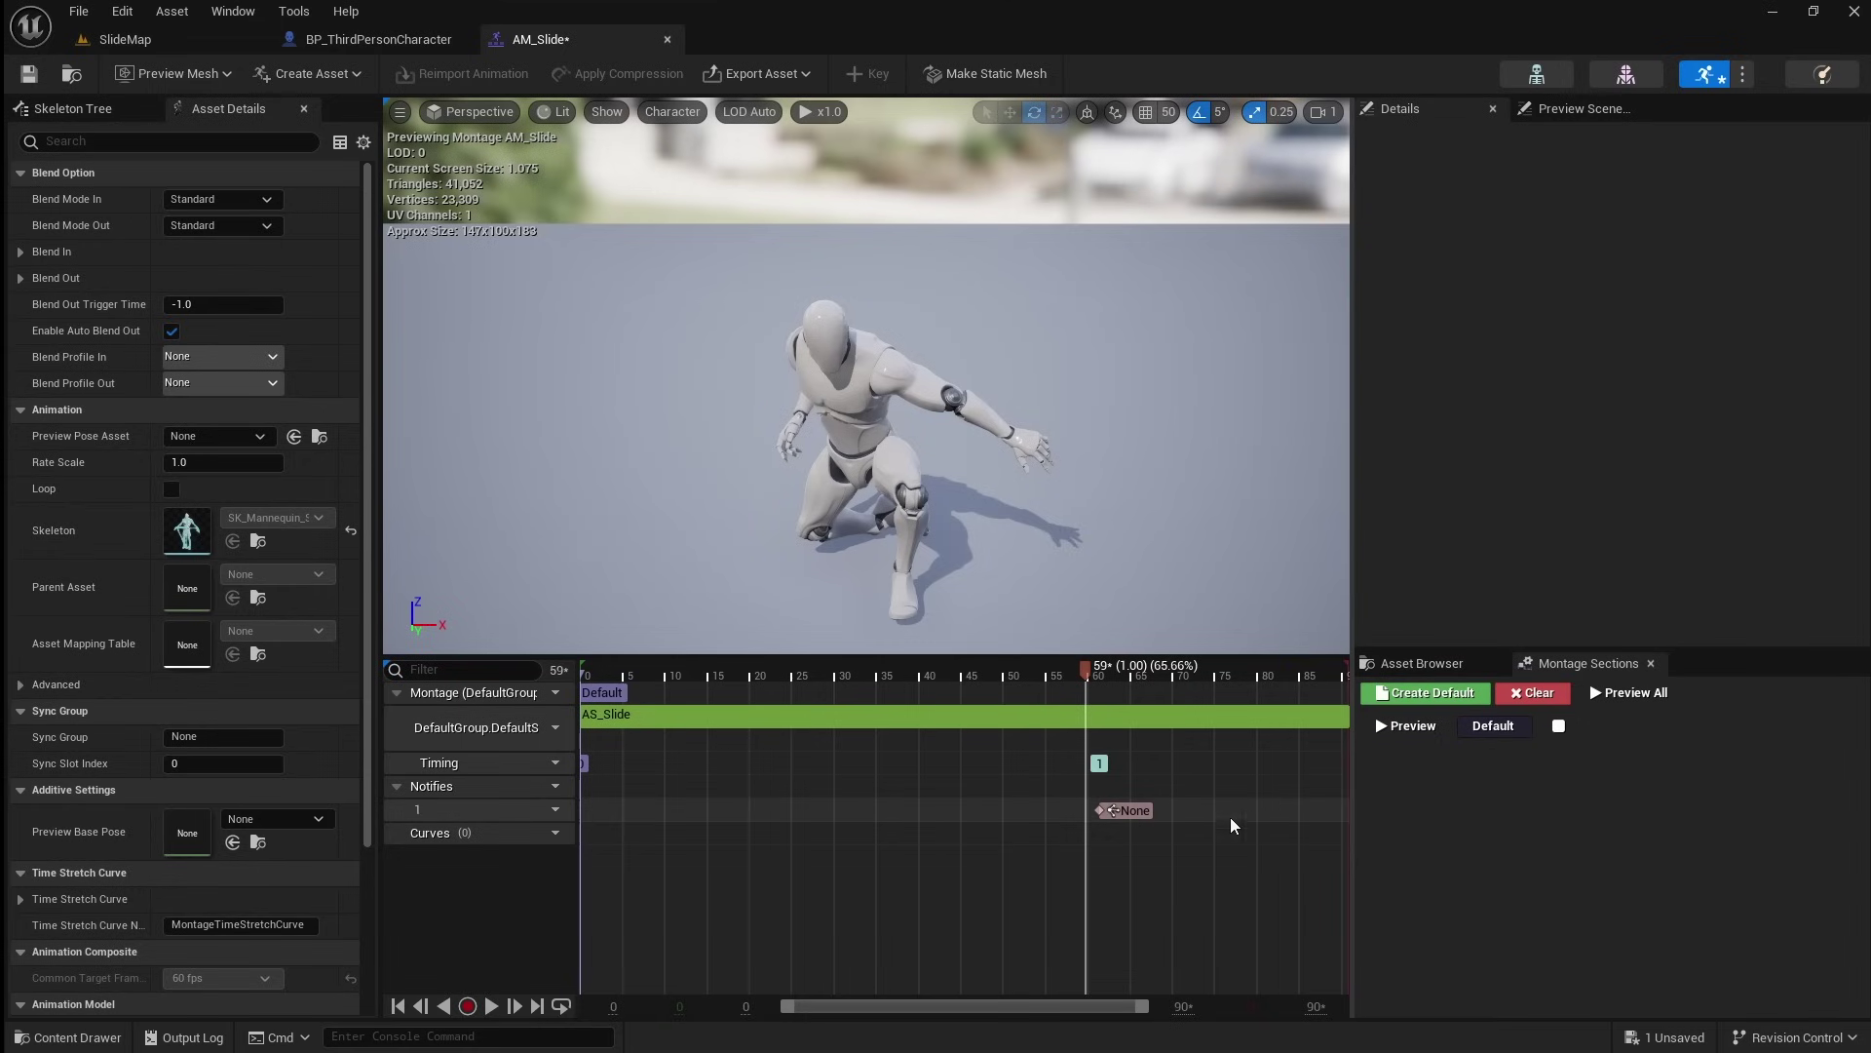
pyautogui.moveTo(1132, 810); pyautogui.dragTo(1121, 810)
# - Name the notify Stand, save AM_Slide, and bring the character Blueprint's montage nodes into view
pyautogui.click(1618, 223)
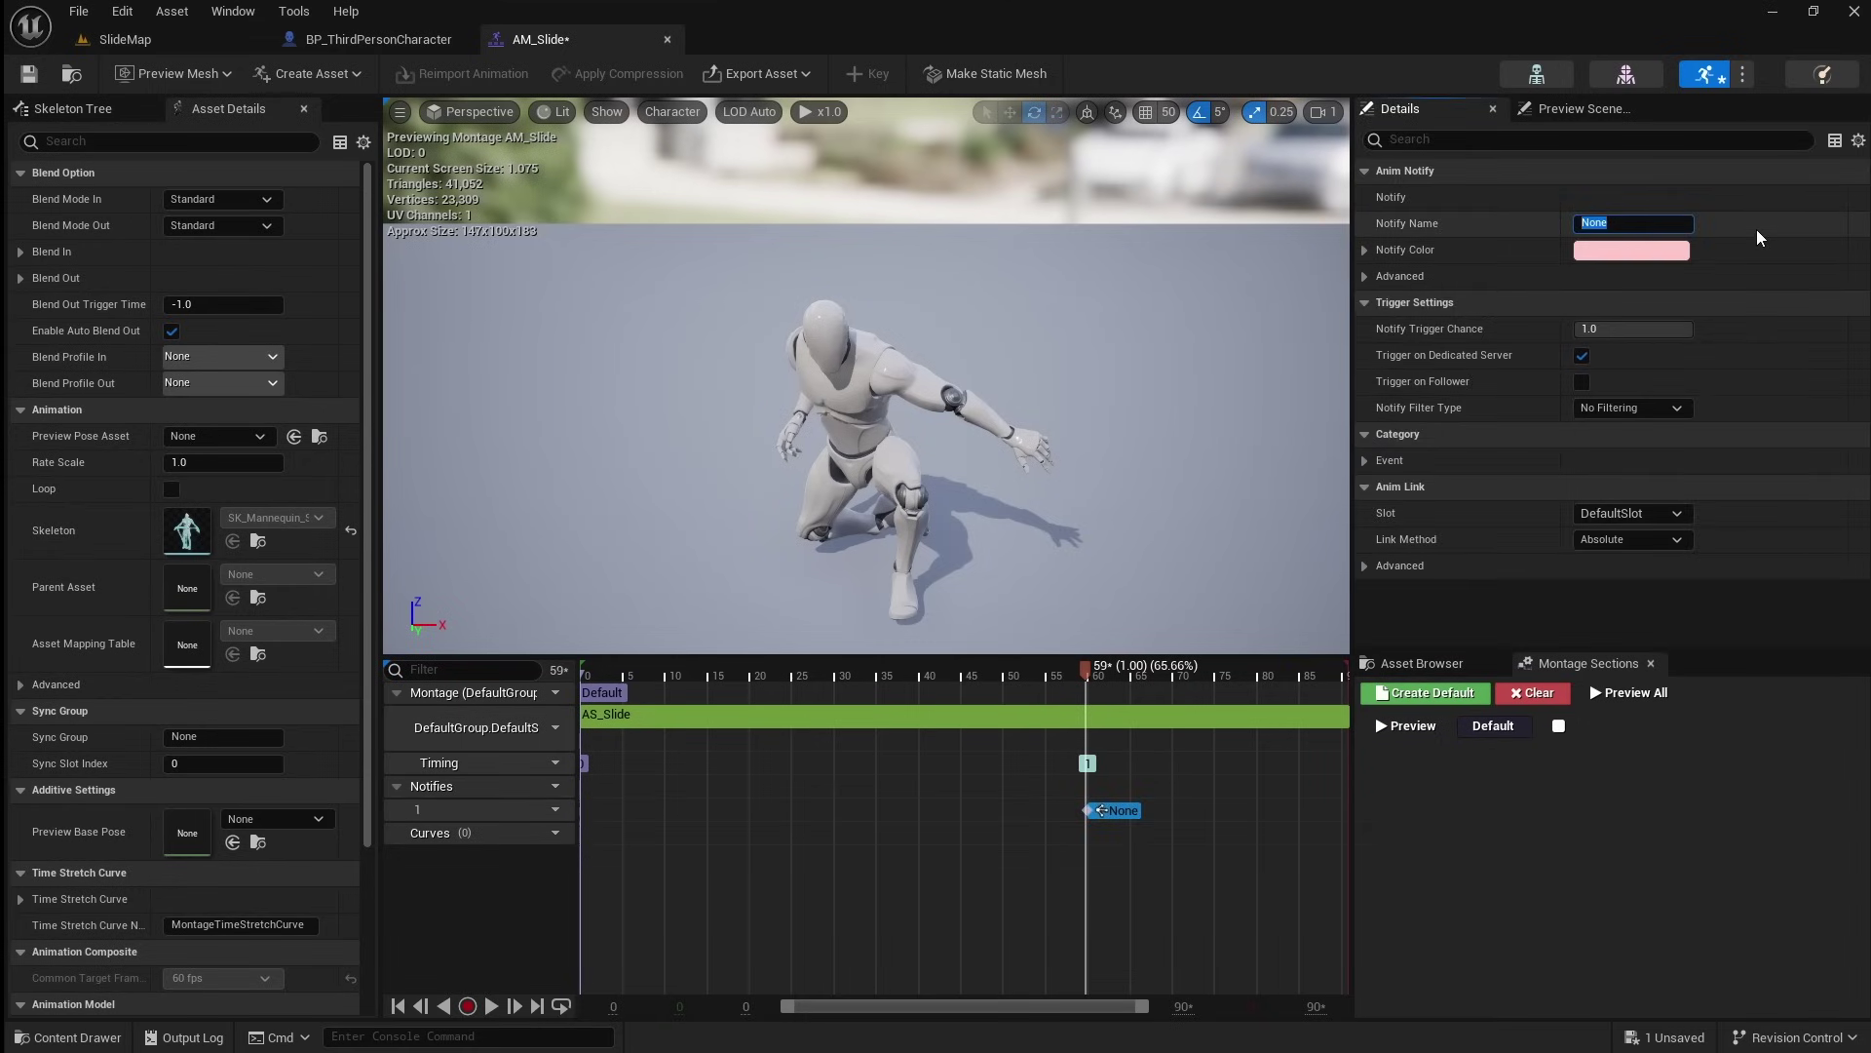
pyautogui.write('Stand')
pyautogui.press('Return')
pyautogui.click(29, 73)
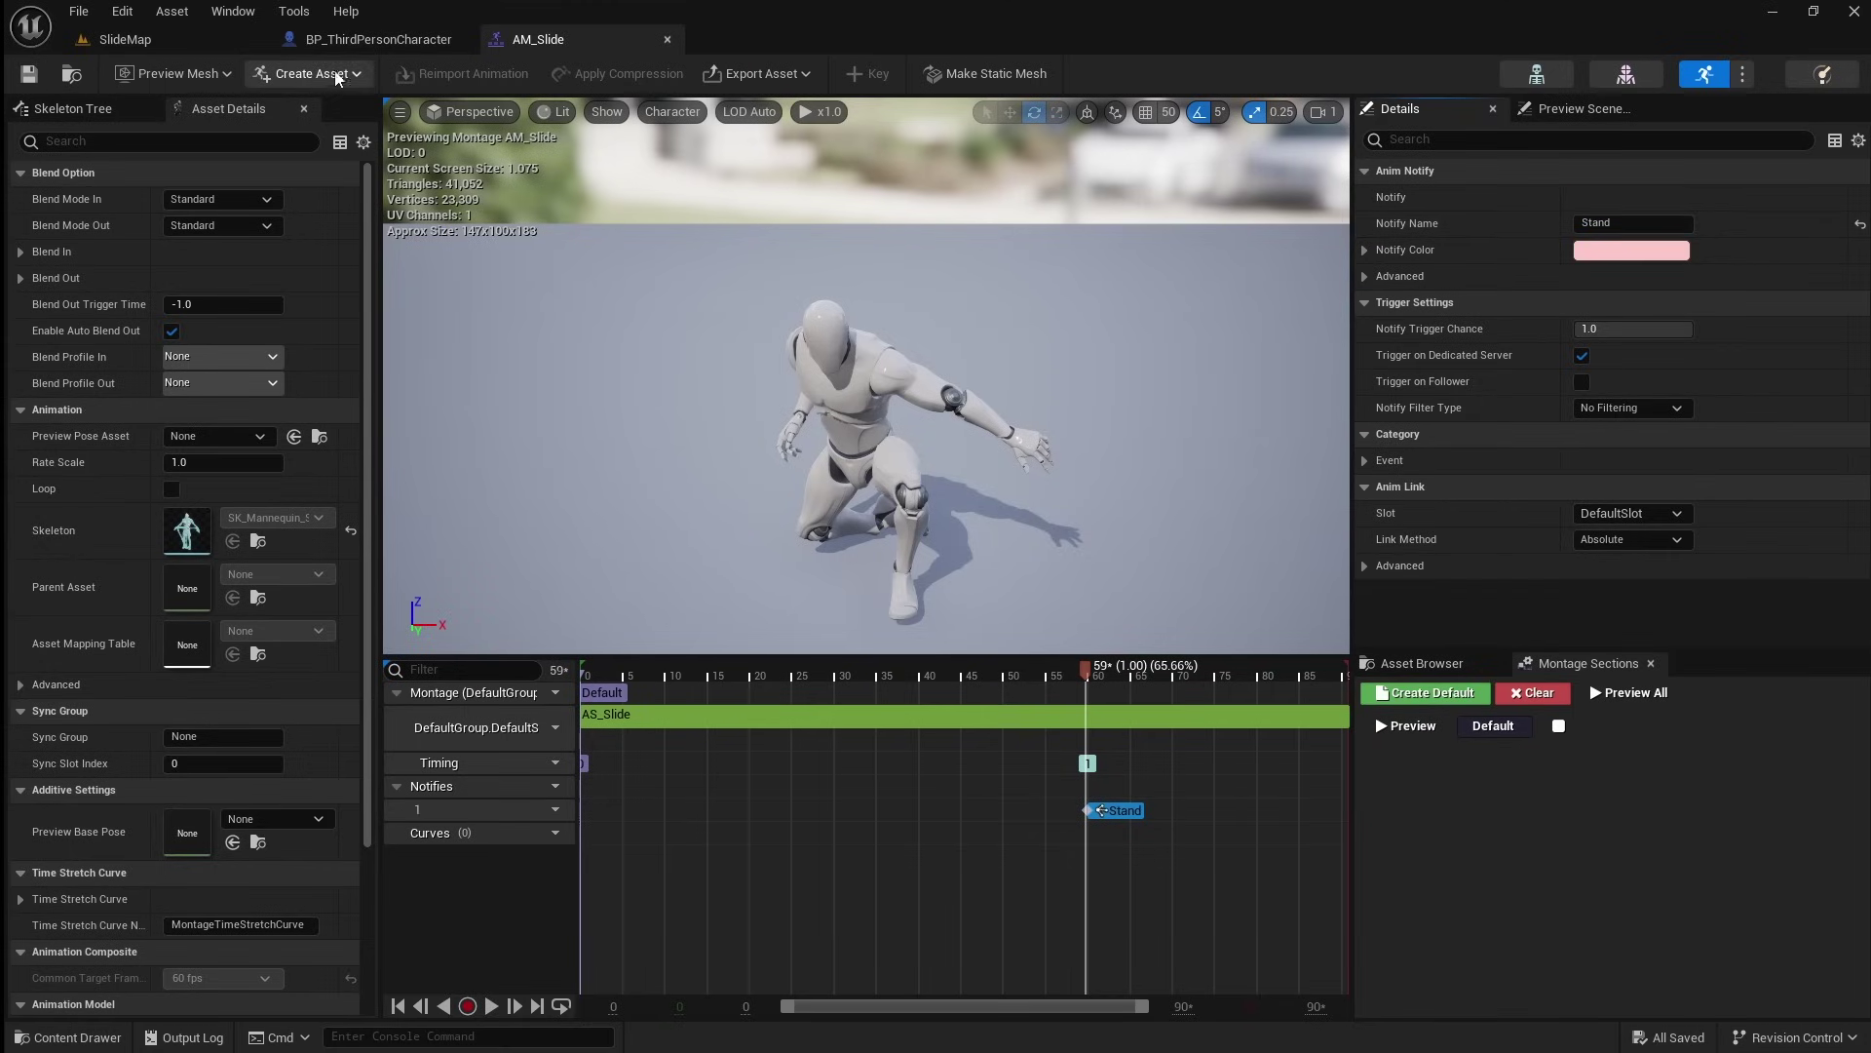
pyautogui.click(381, 39)
pyautogui.moveTo(609, 515); pyautogui.dragTo(1023, 533, button='right')
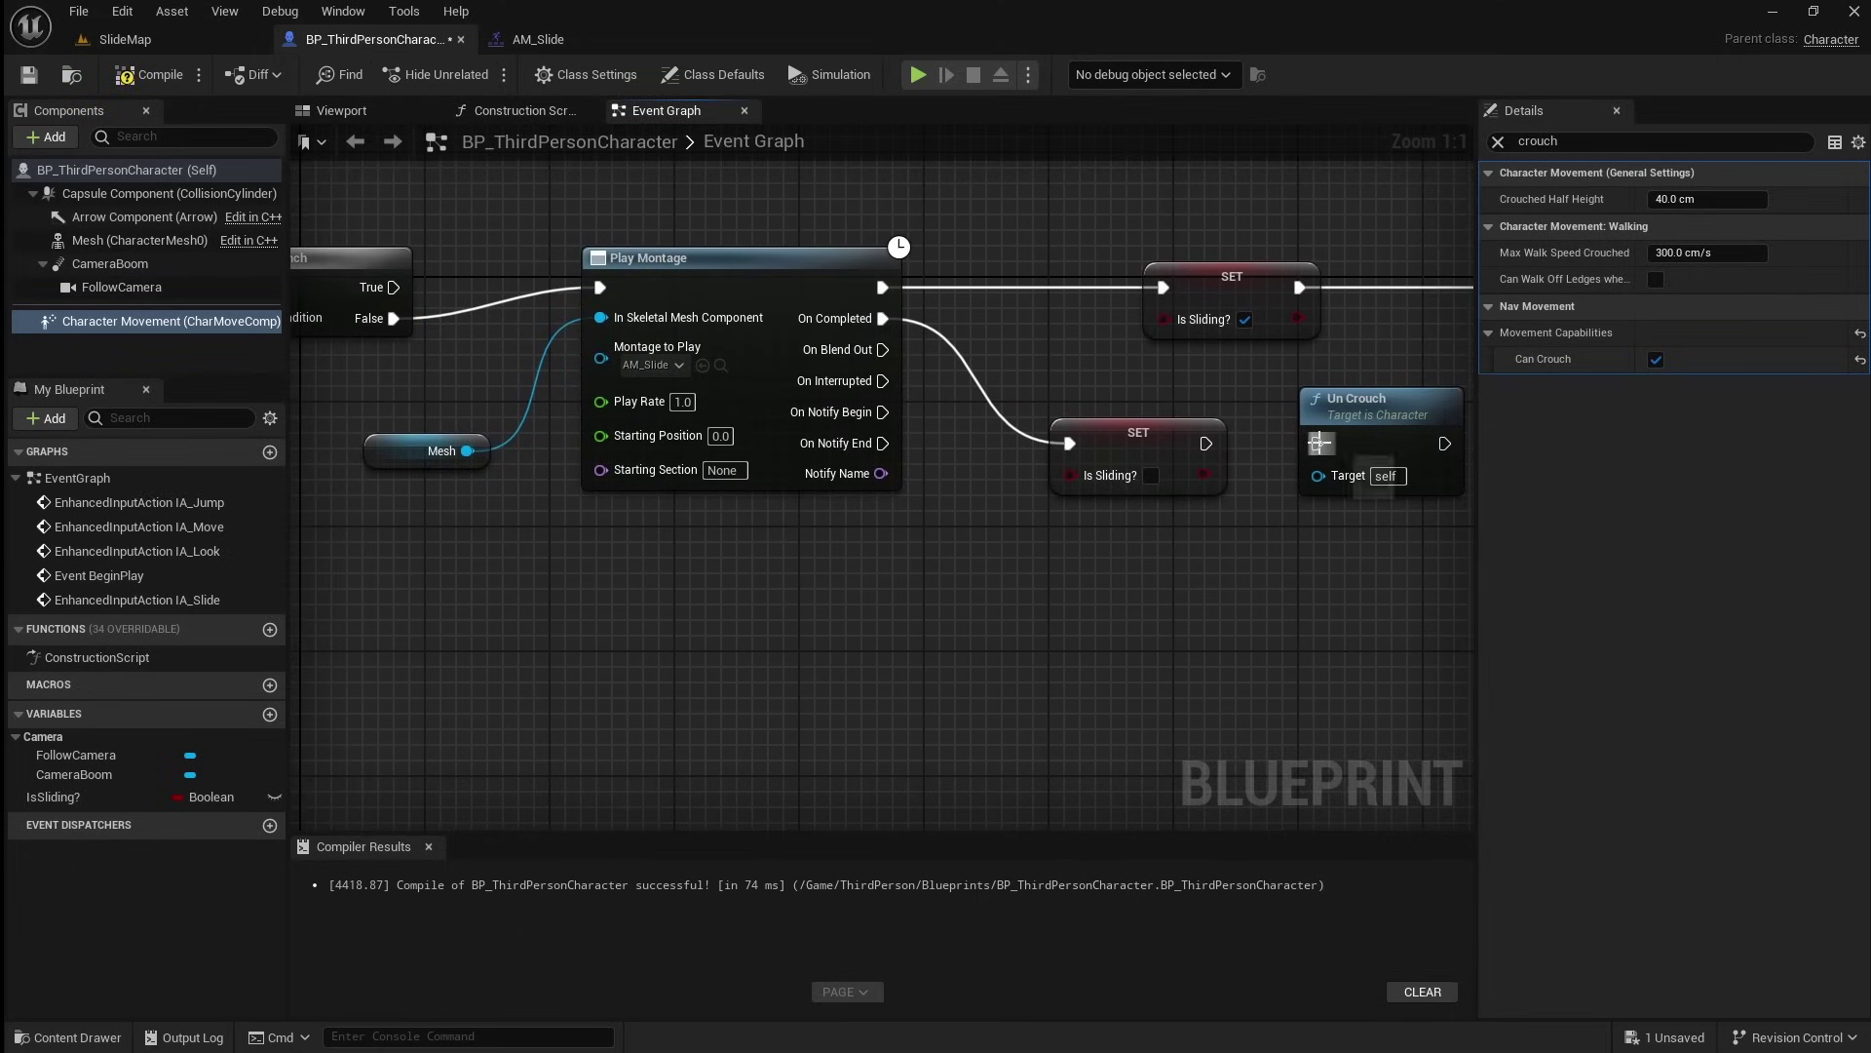
# - Hook Un Crouch to Play Montage's On Notify Begin, save the Blueprint, and start a SlideMap play test
pyautogui.moveTo(1364, 421); pyautogui.dragTo(890, 413)
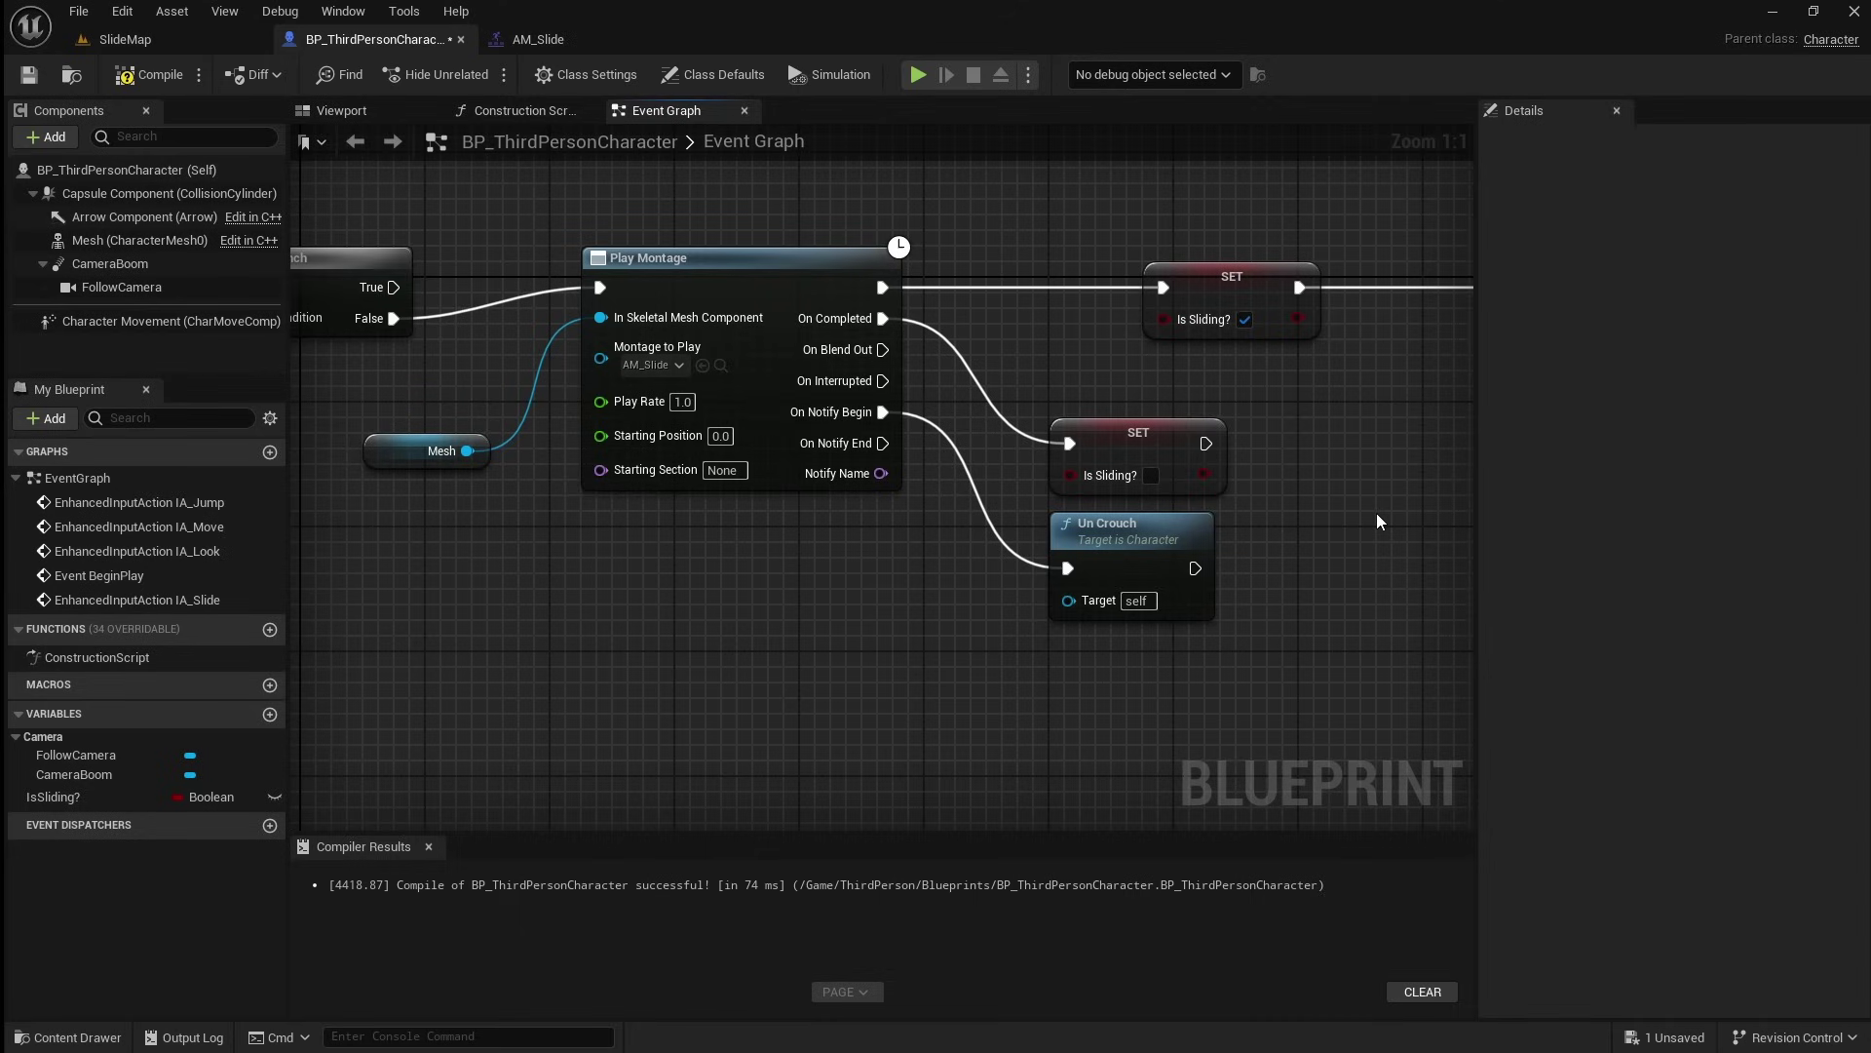
pyautogui.click(28, 74)
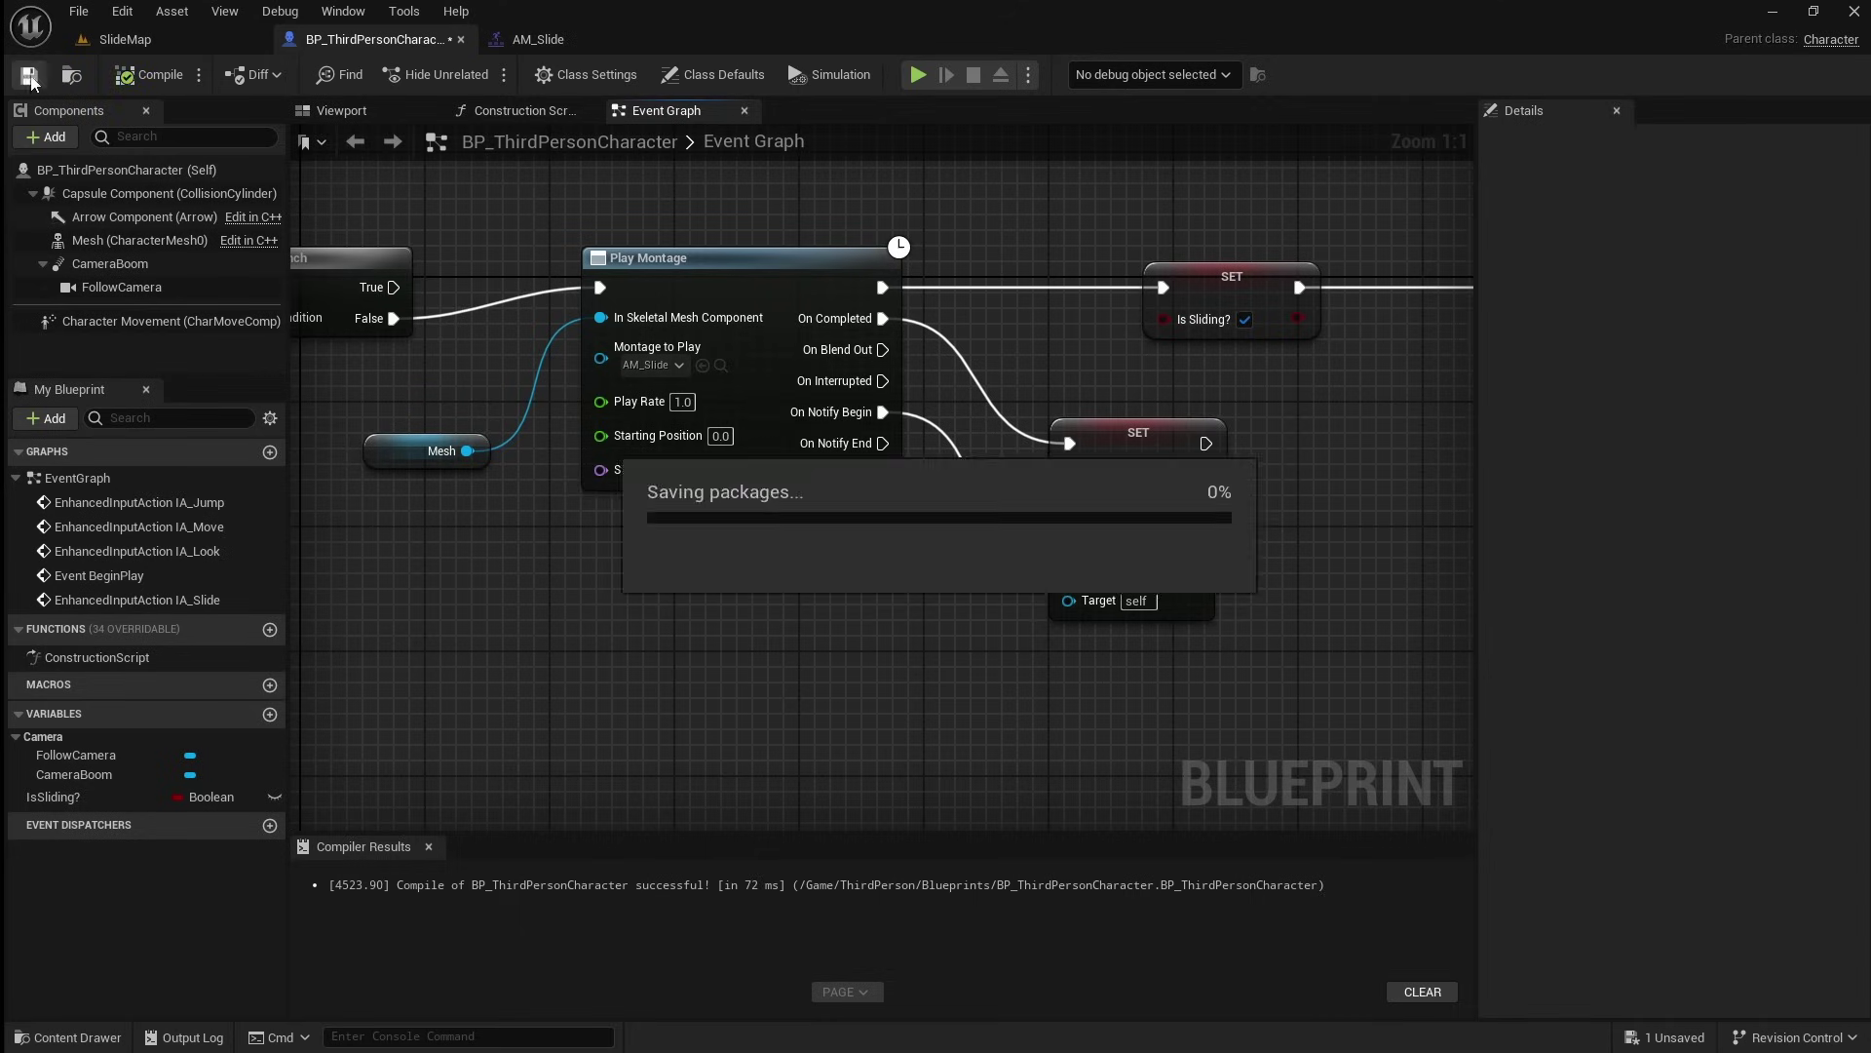
pyautogui.click(185, 41)
pyautogui.click(479, 74)
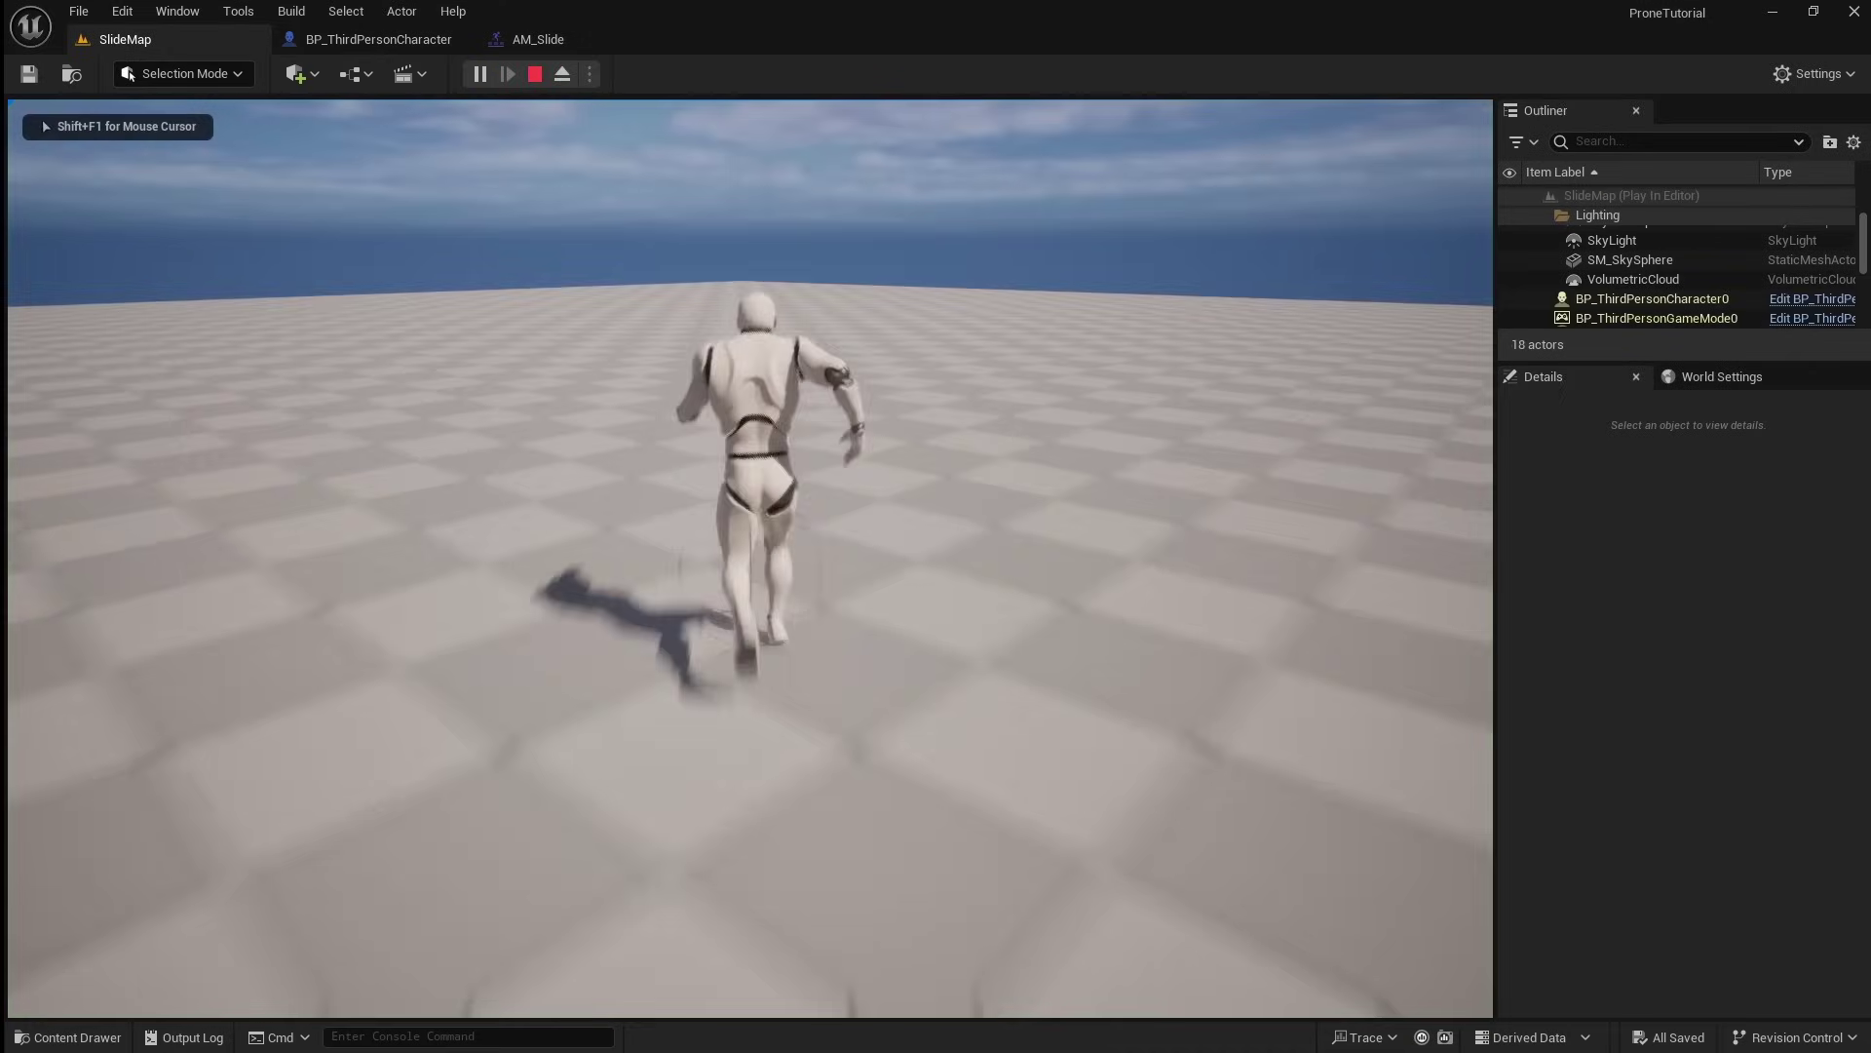
# - Slide five times with C and jump with Space, then end the test and reopen the character Blueprint
pyautogui.press('c')
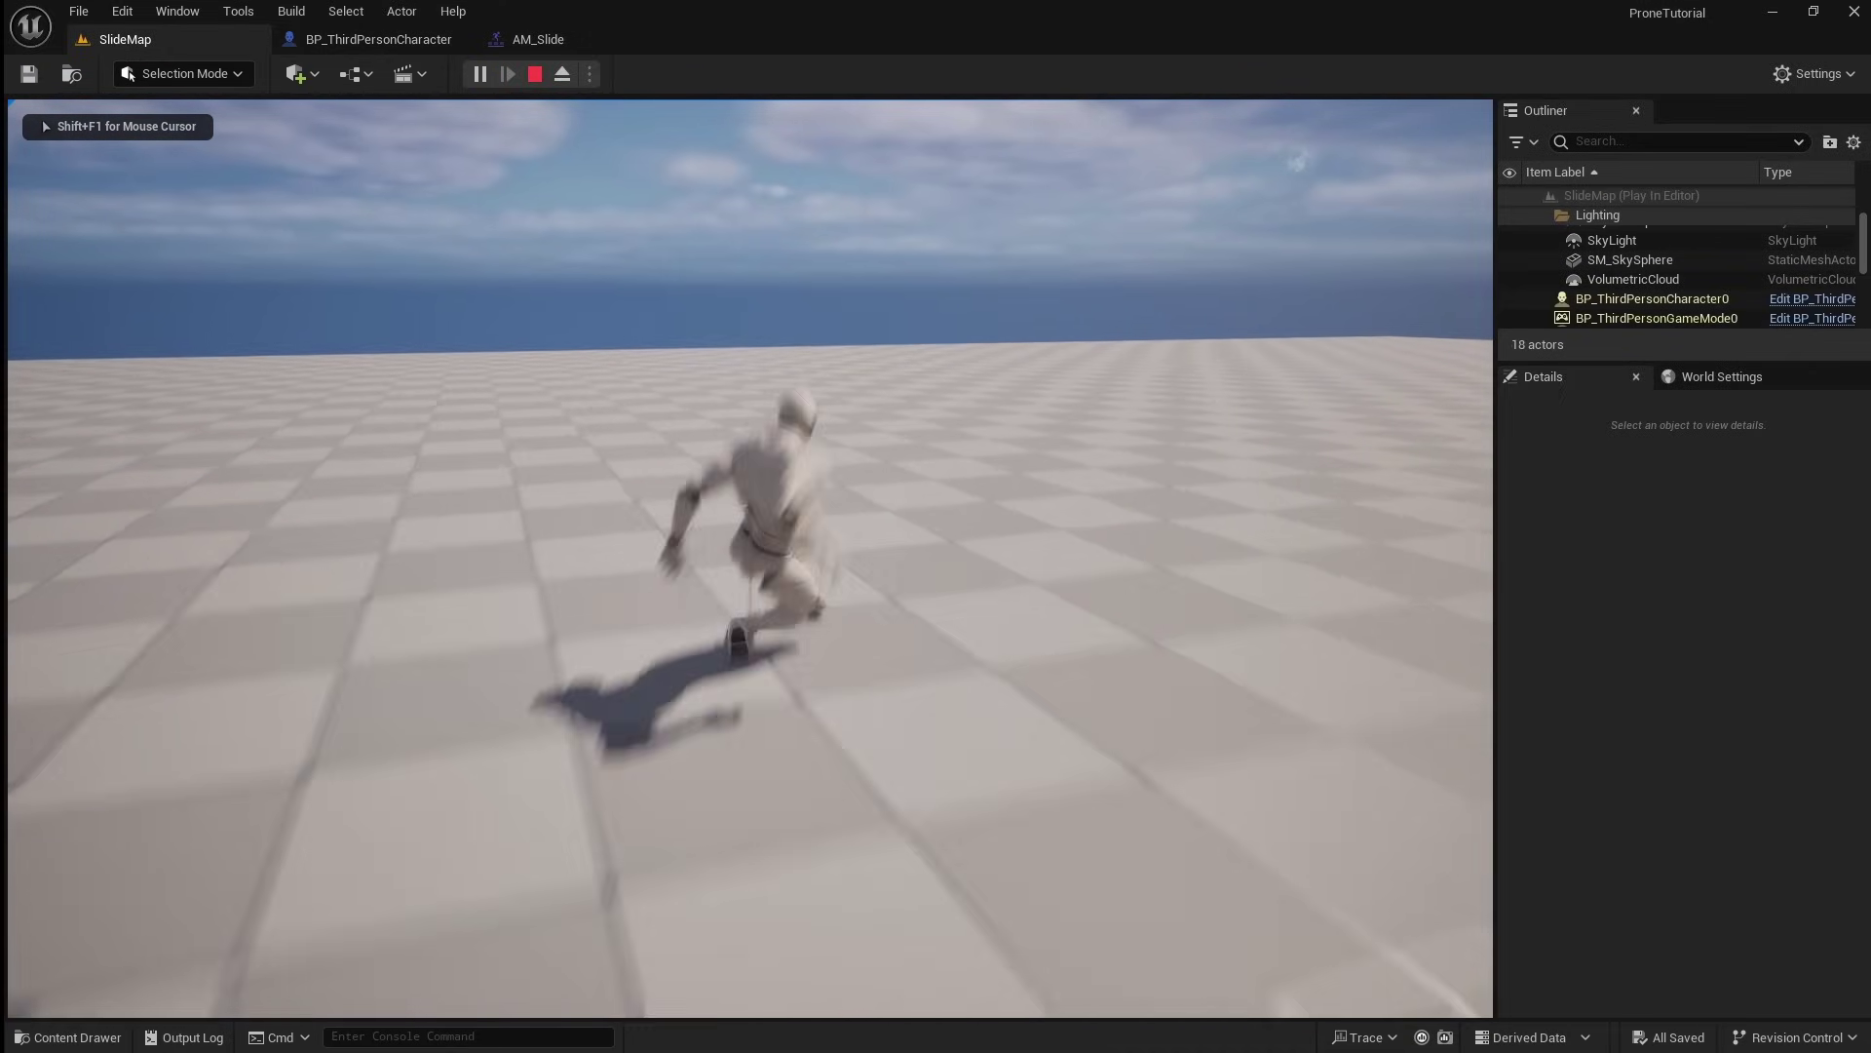
pyautogui.press('c')
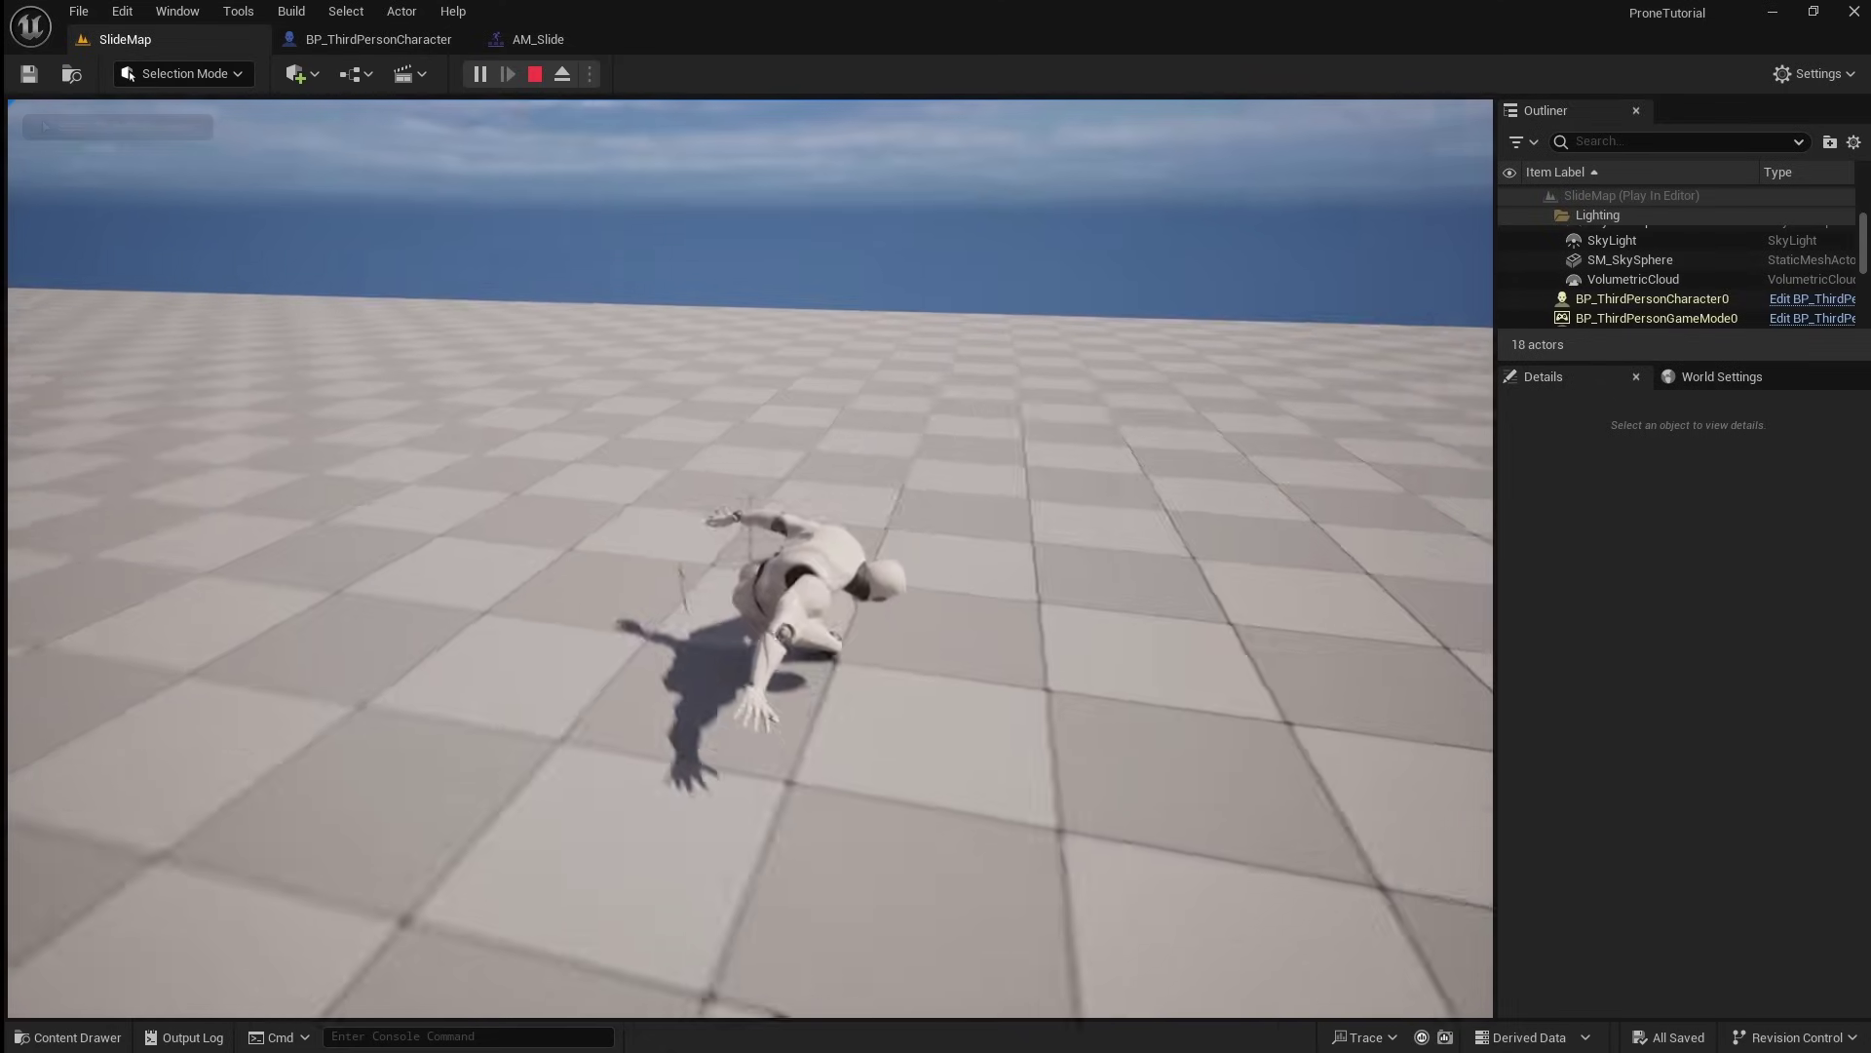
pyautogui.press('c')
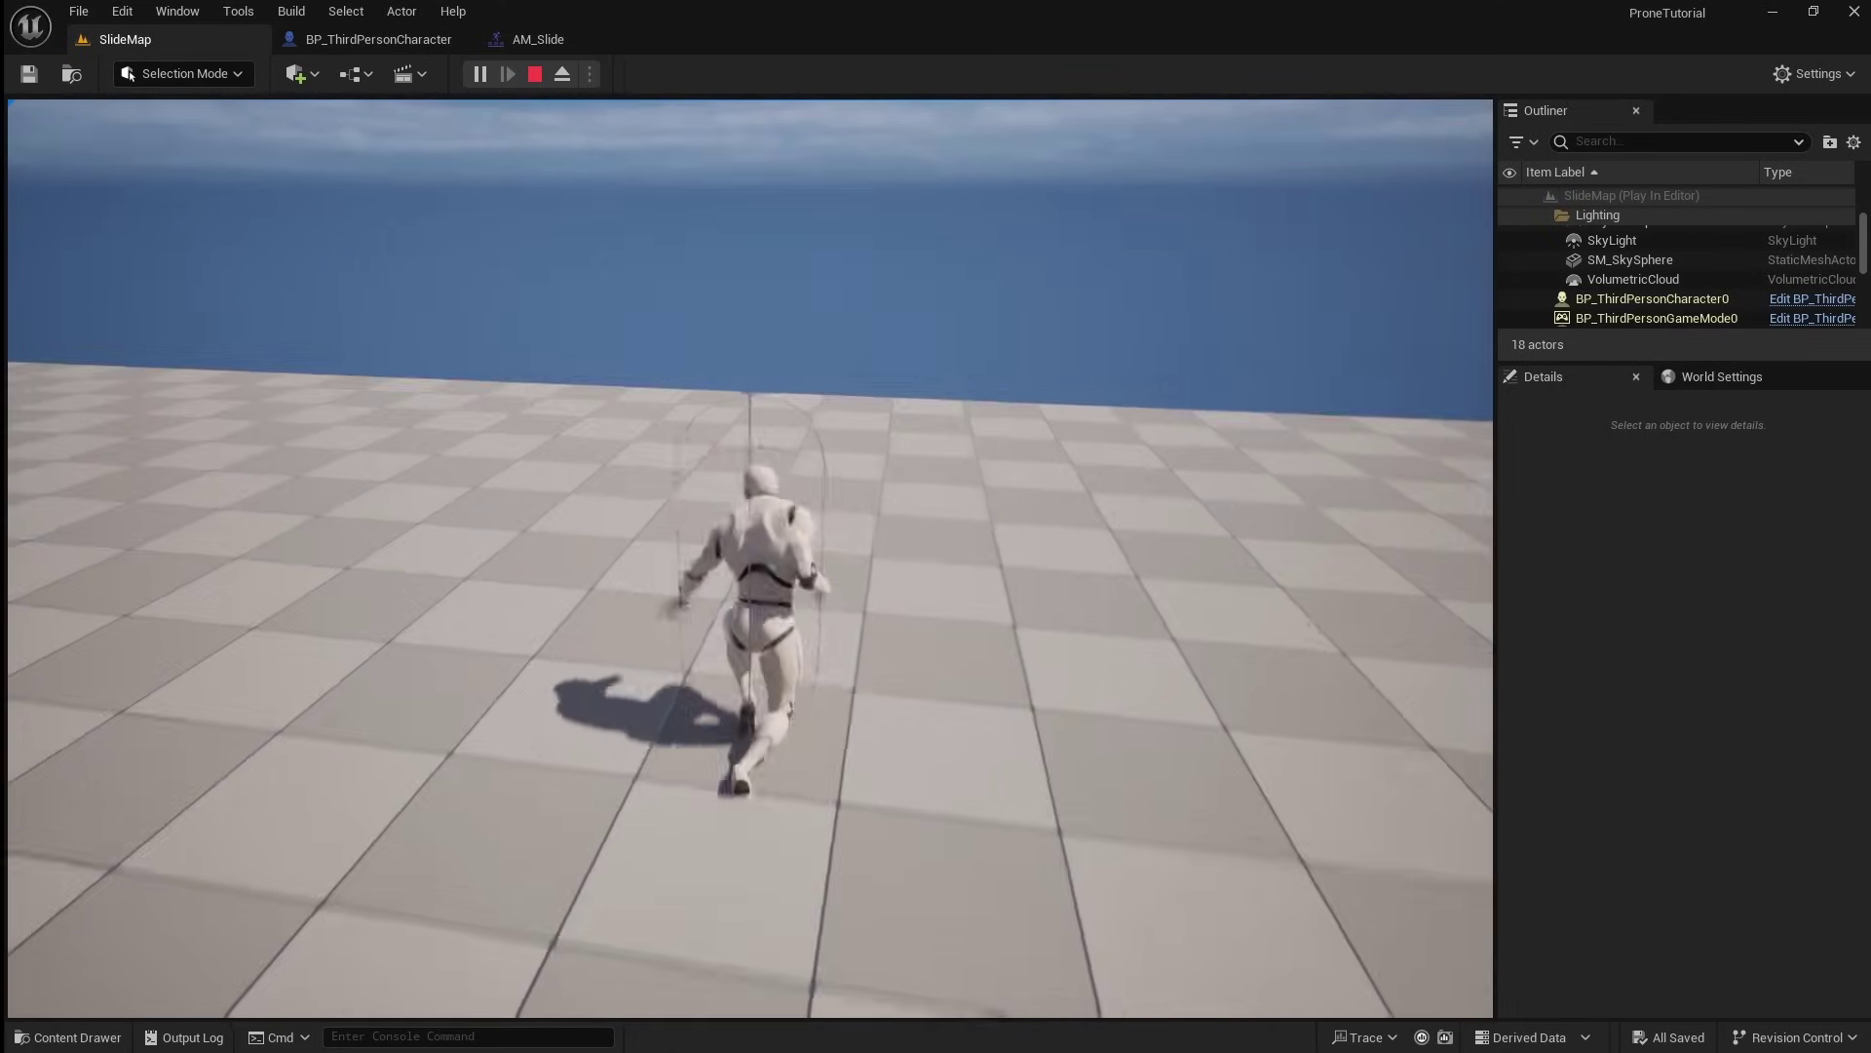
pyautogui.press('c')
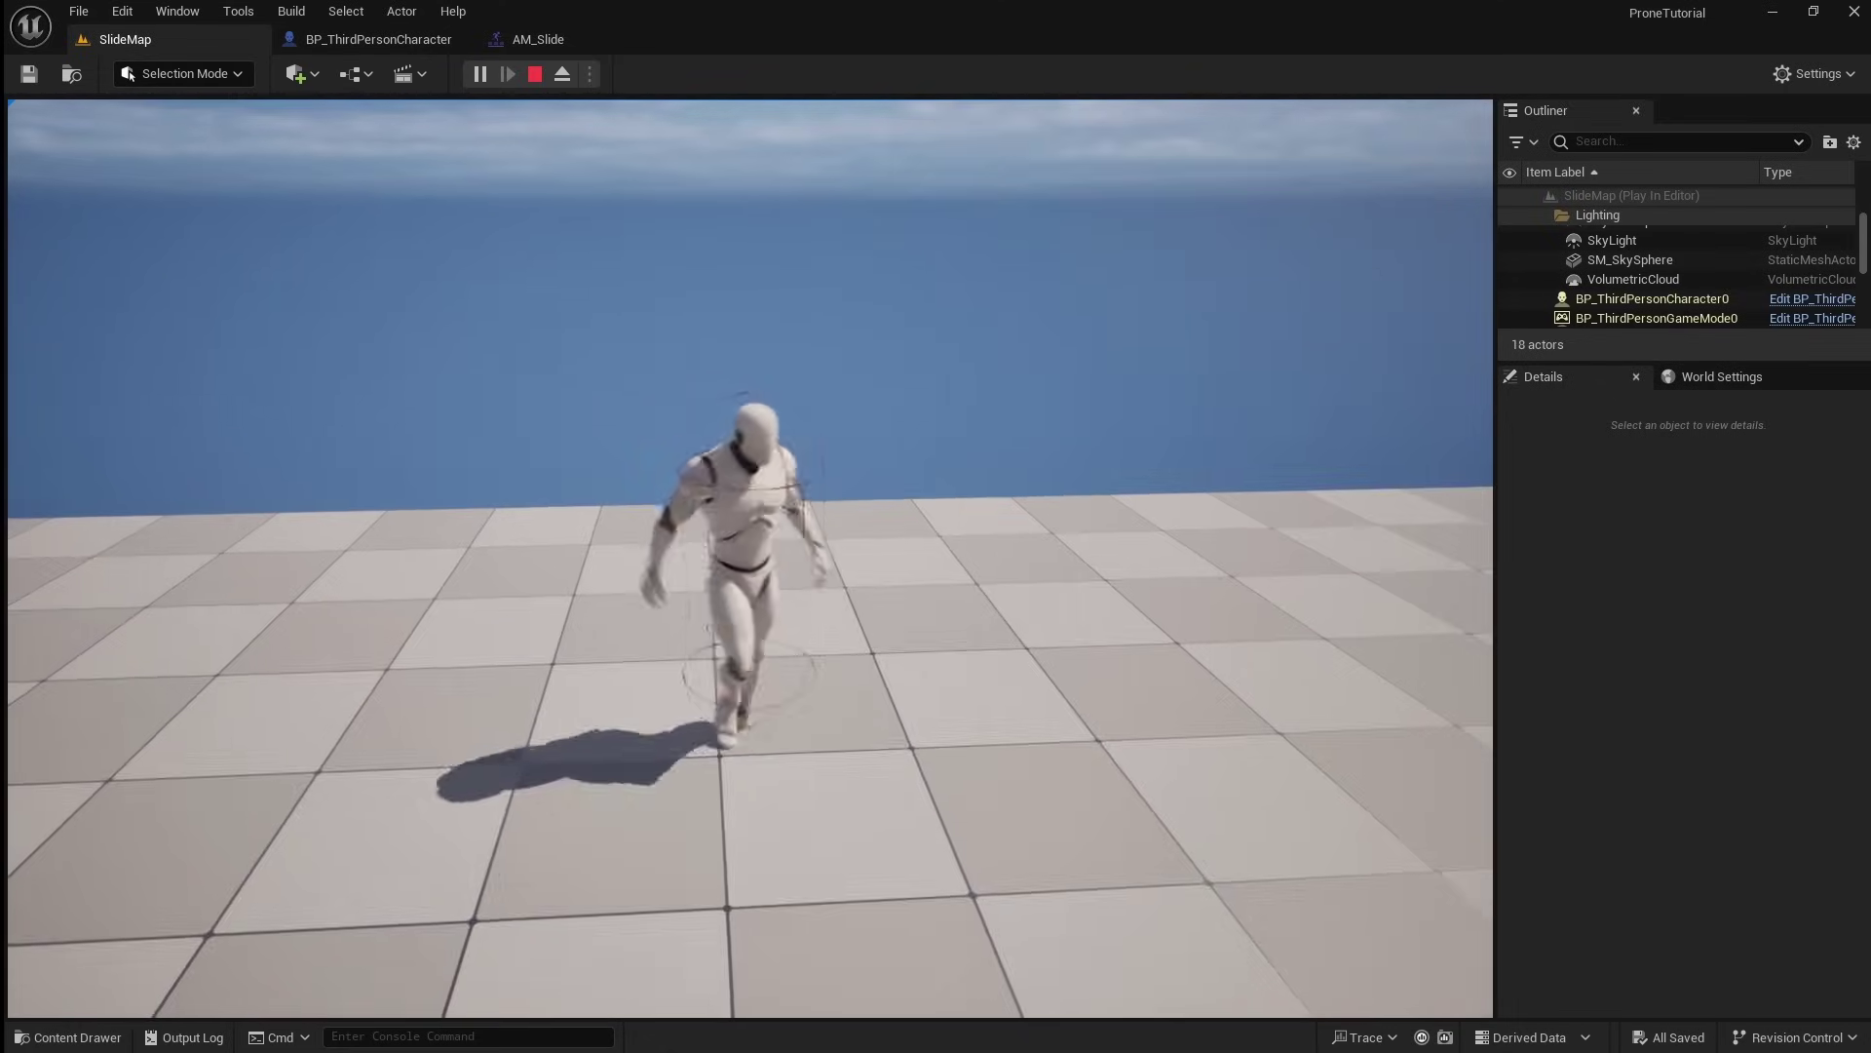
pyautogui.press('c')
pyautogui.press('space')
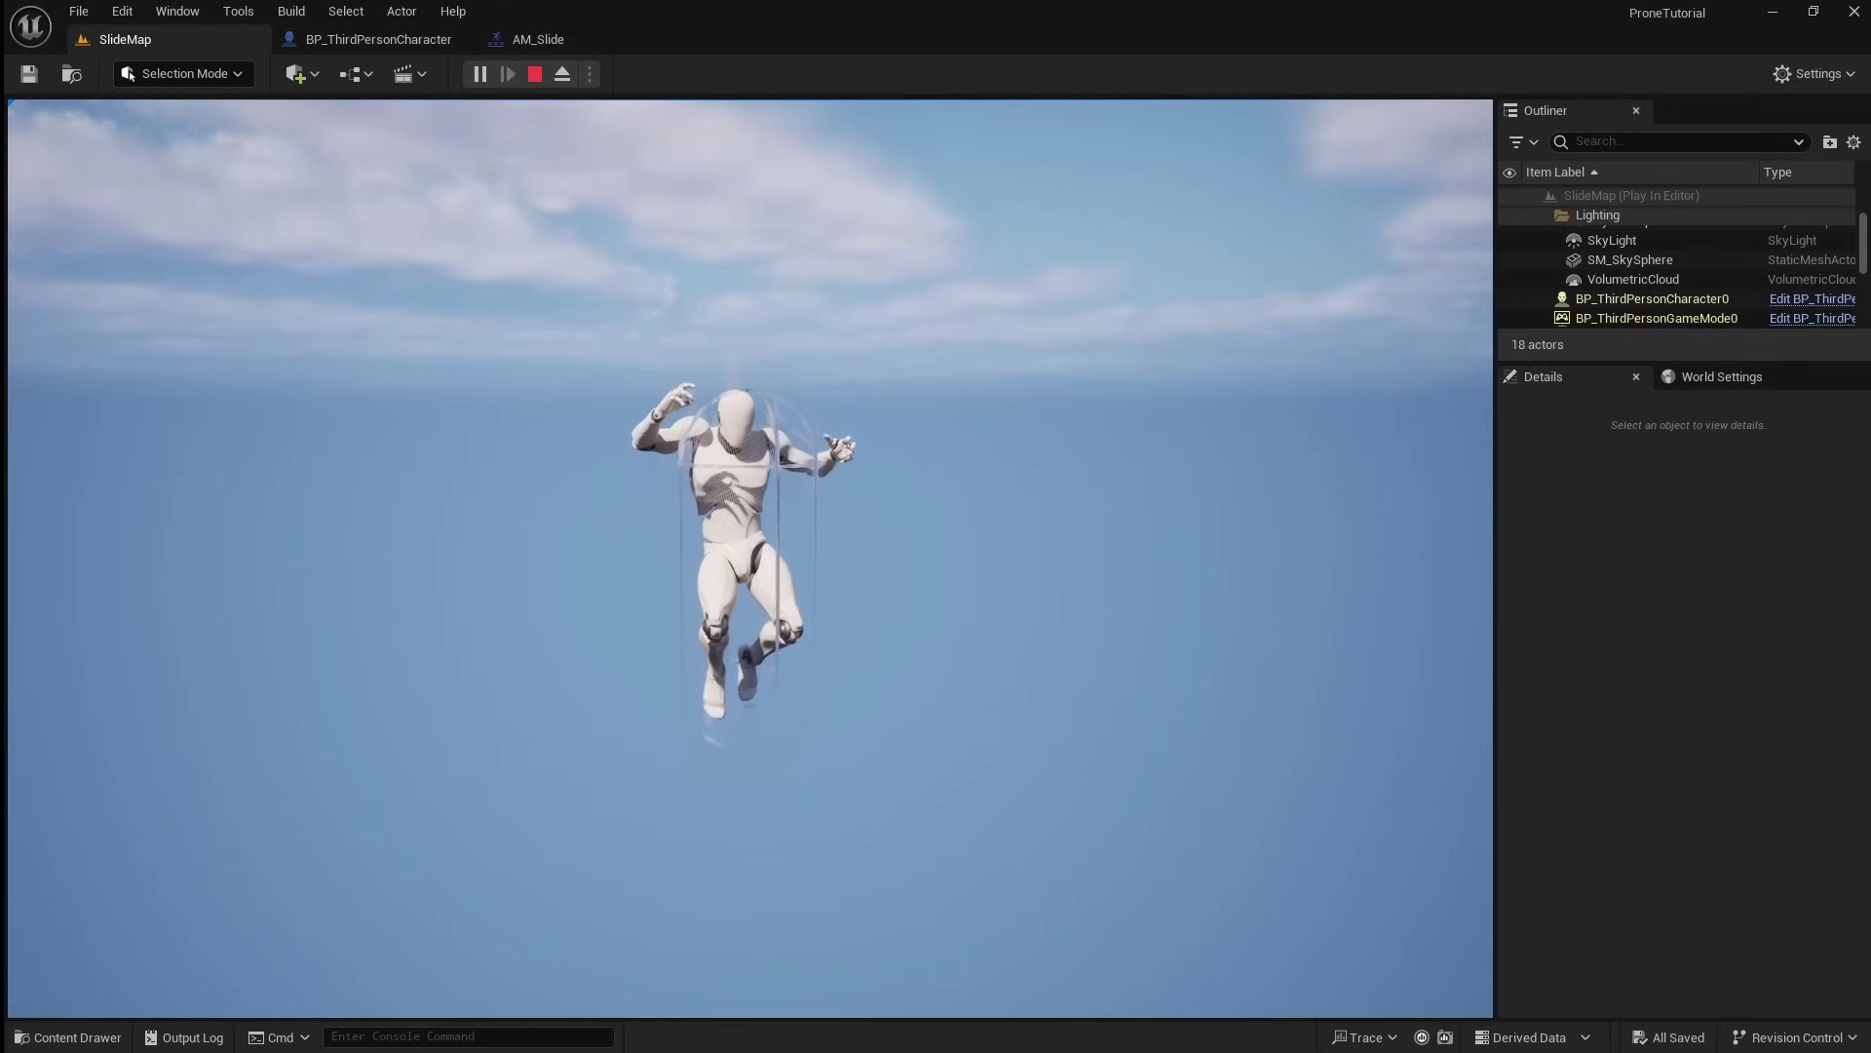
pyautogui.press('Escape')
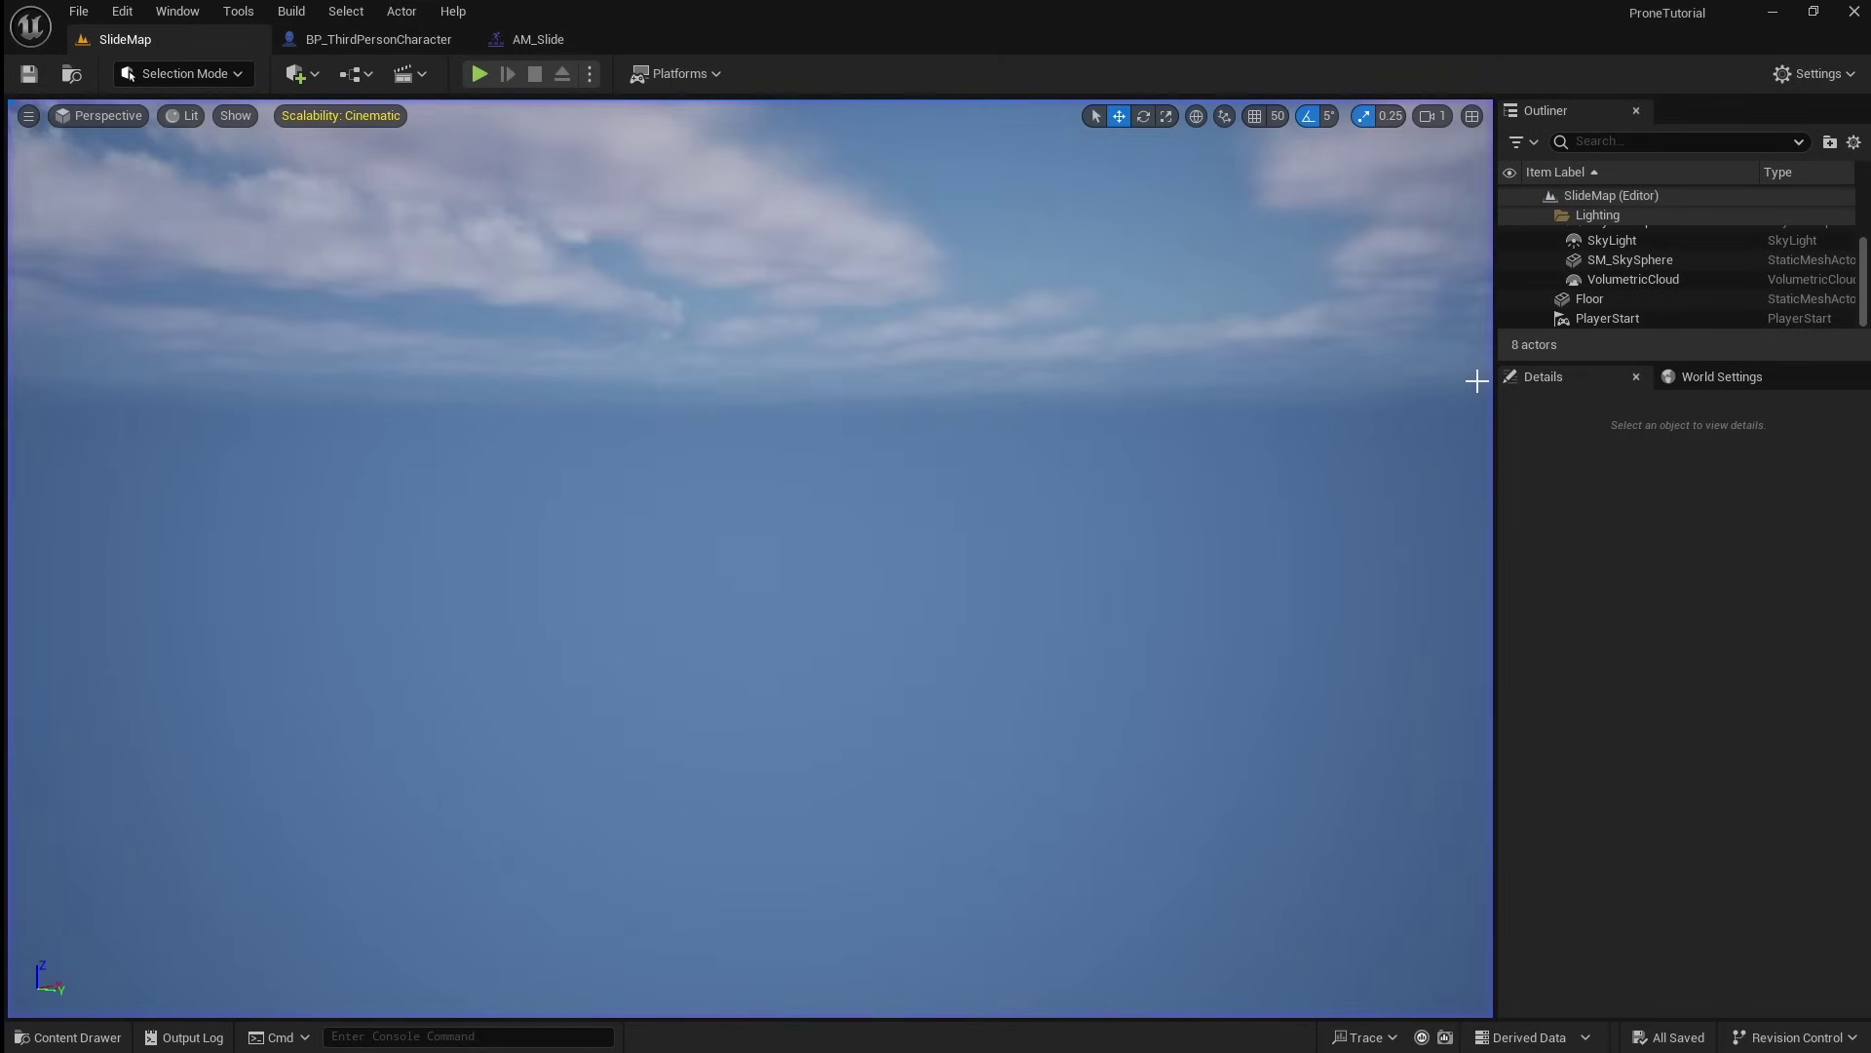
pyautogui.click(392, 43)
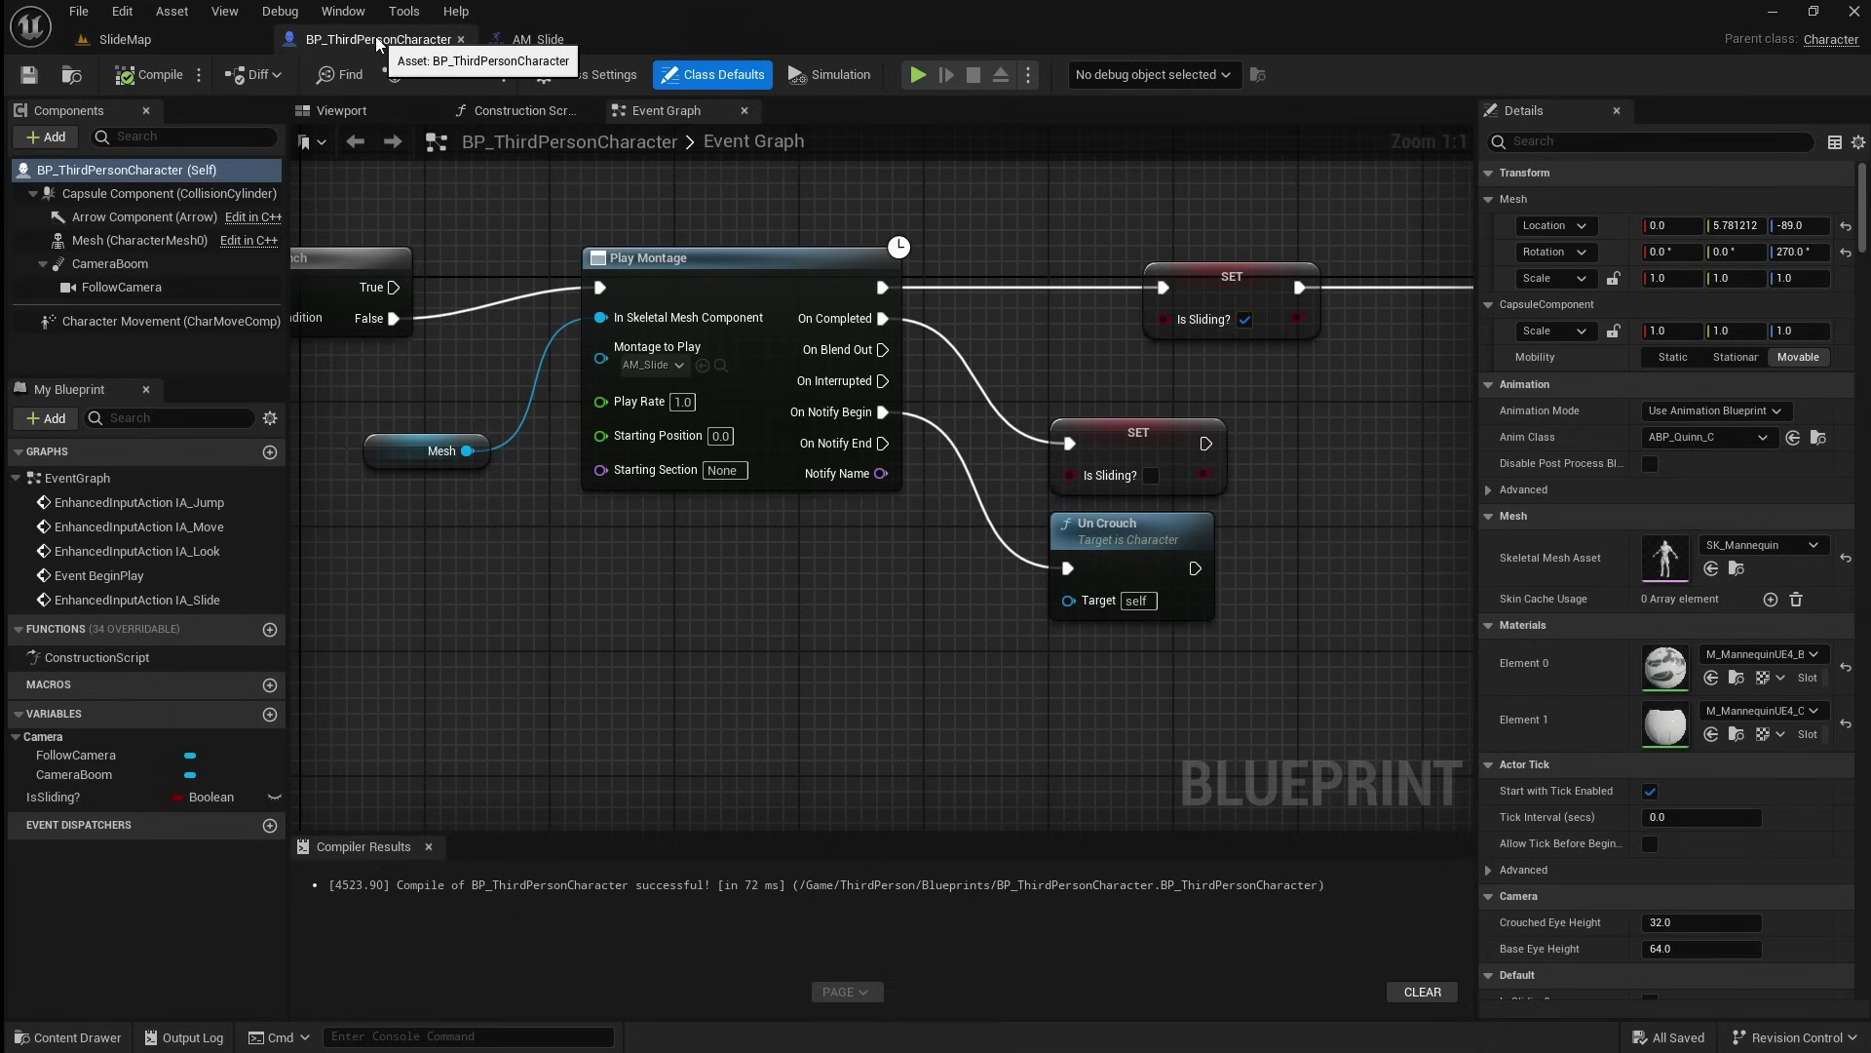
# - Enable Can Walk Off Ledges When Crouching on the Character Movement component
pyautogui.click(205, 321)
pyautogui.click(1576, 141)
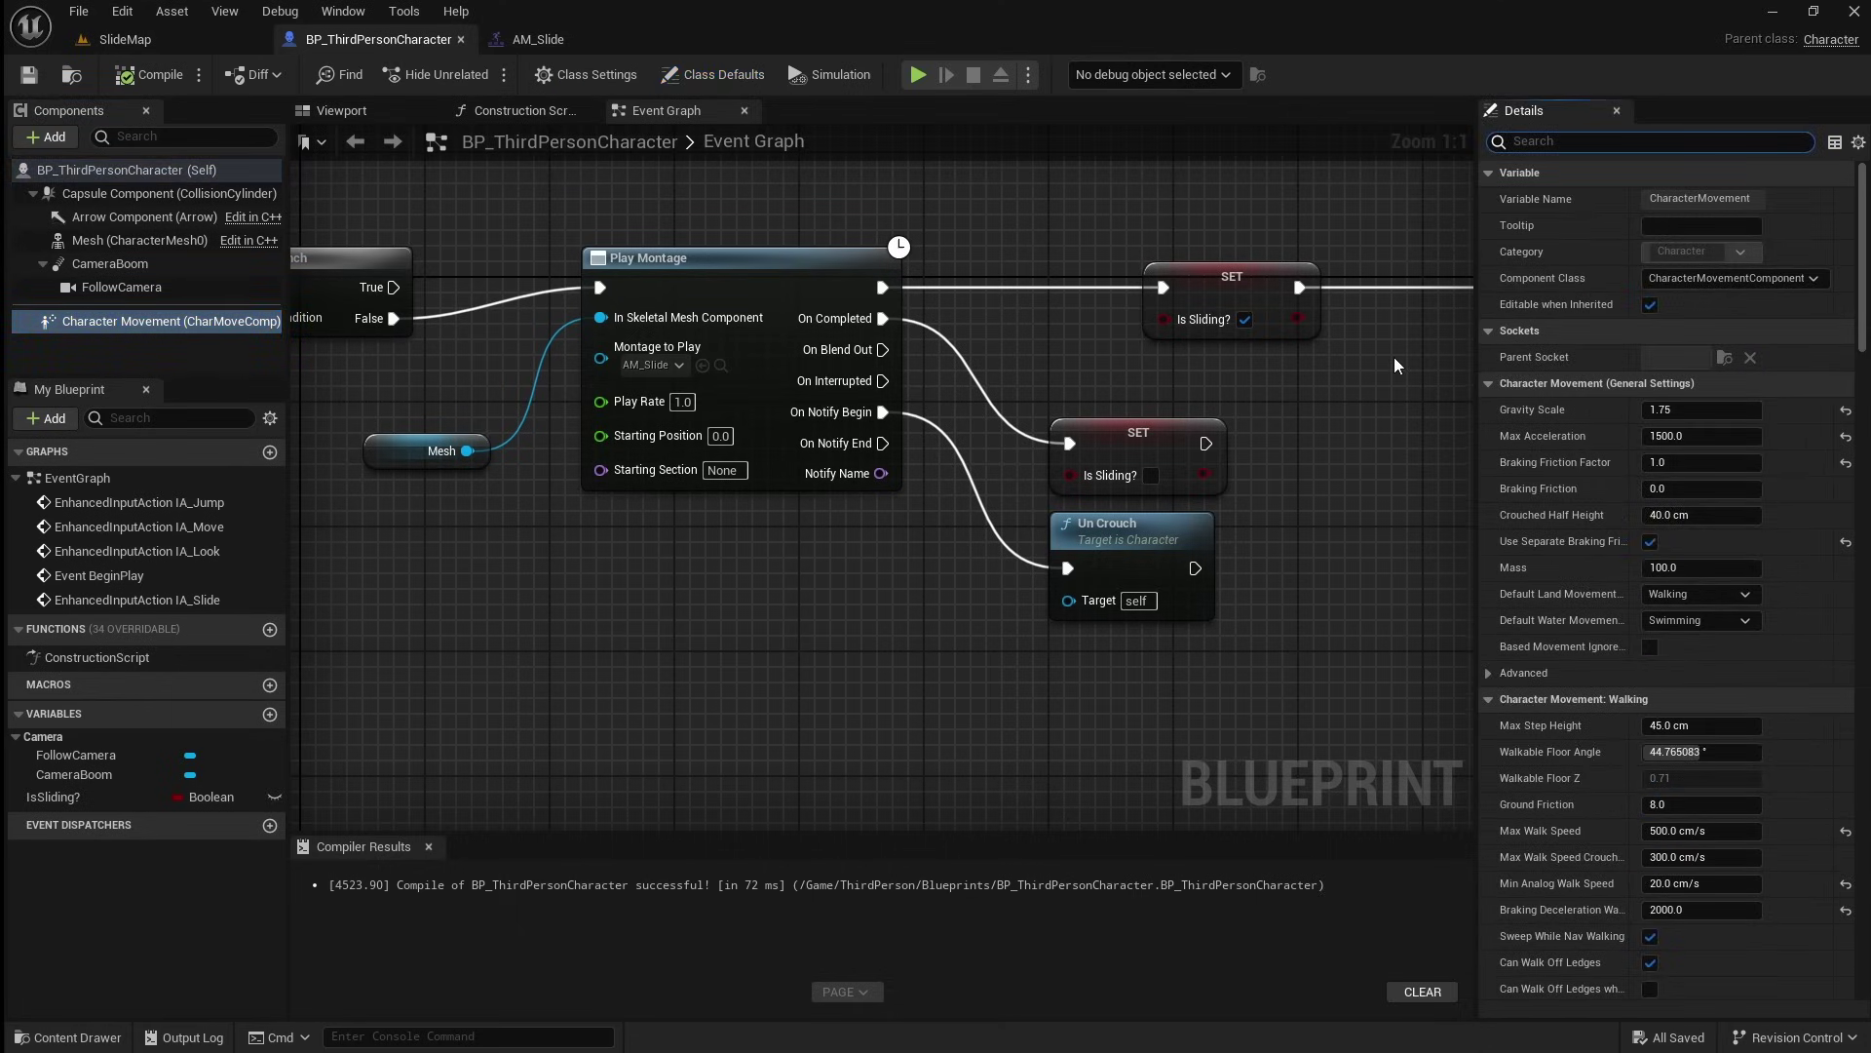
pyautogui.write('crouch')
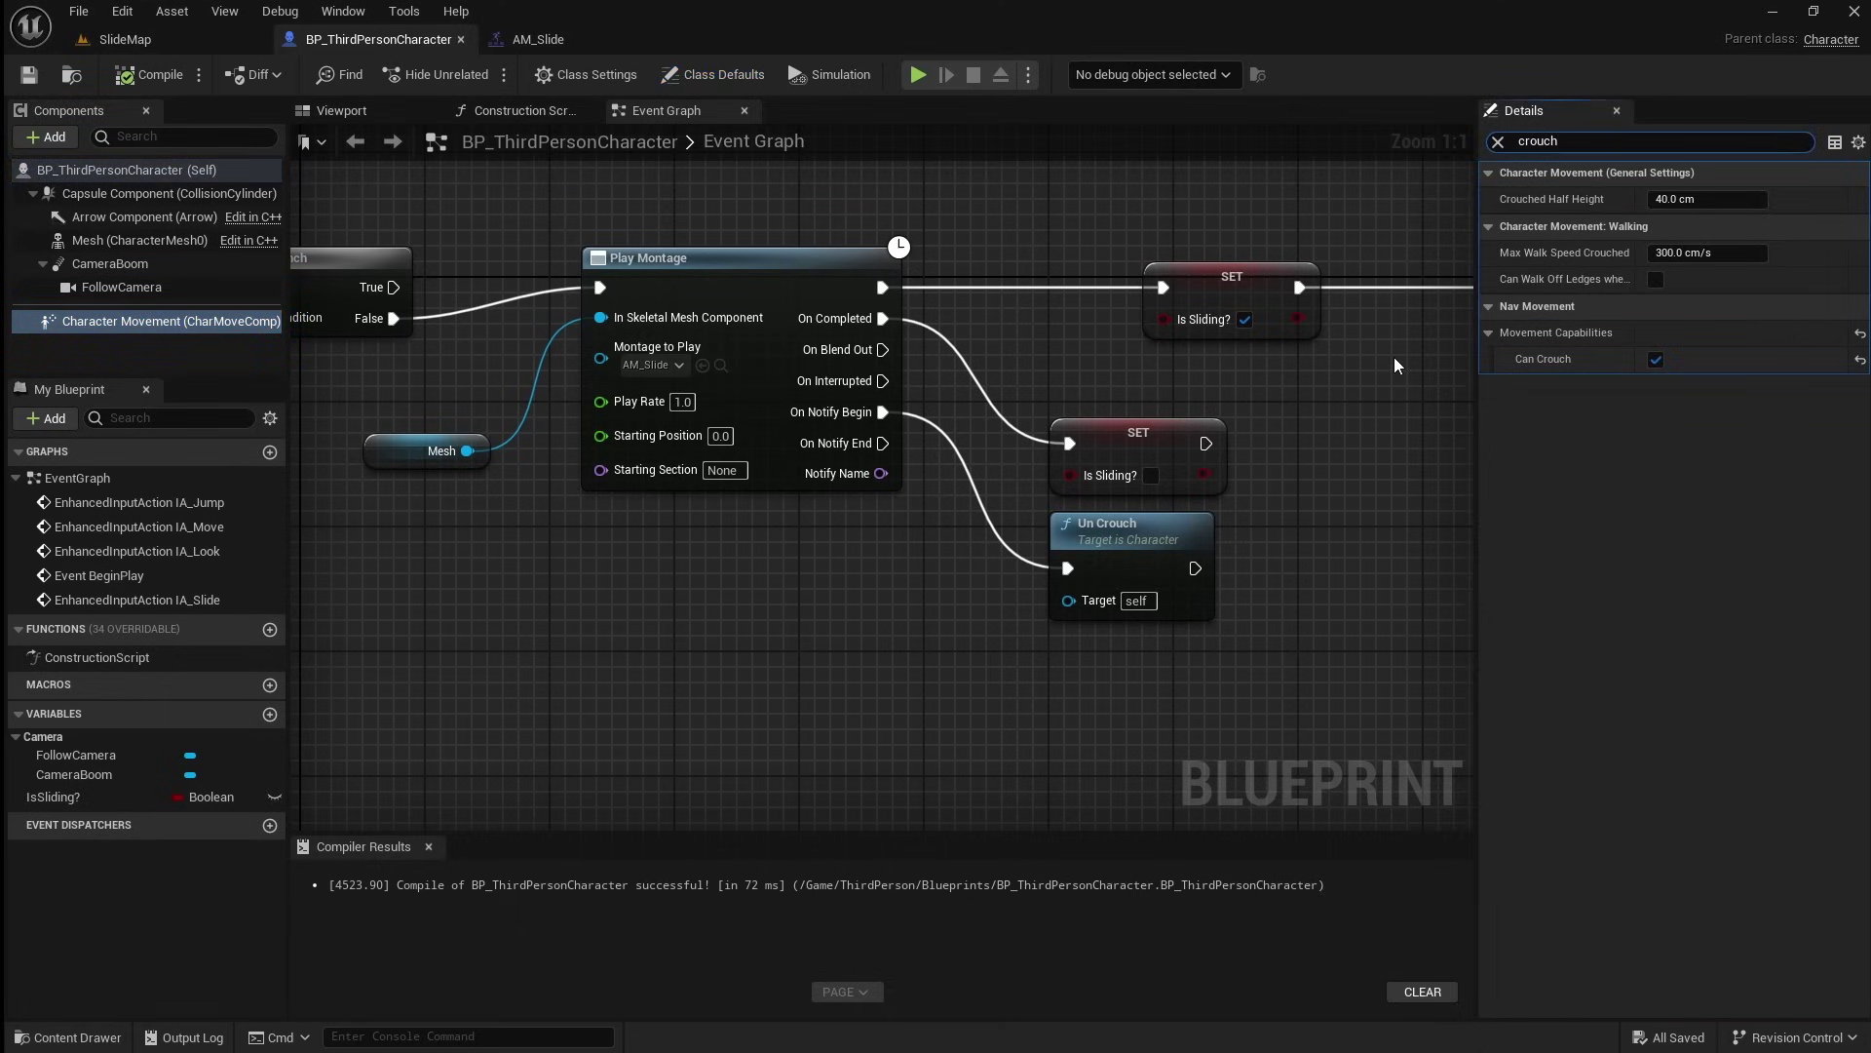
pyautogui.click(1655, 283)
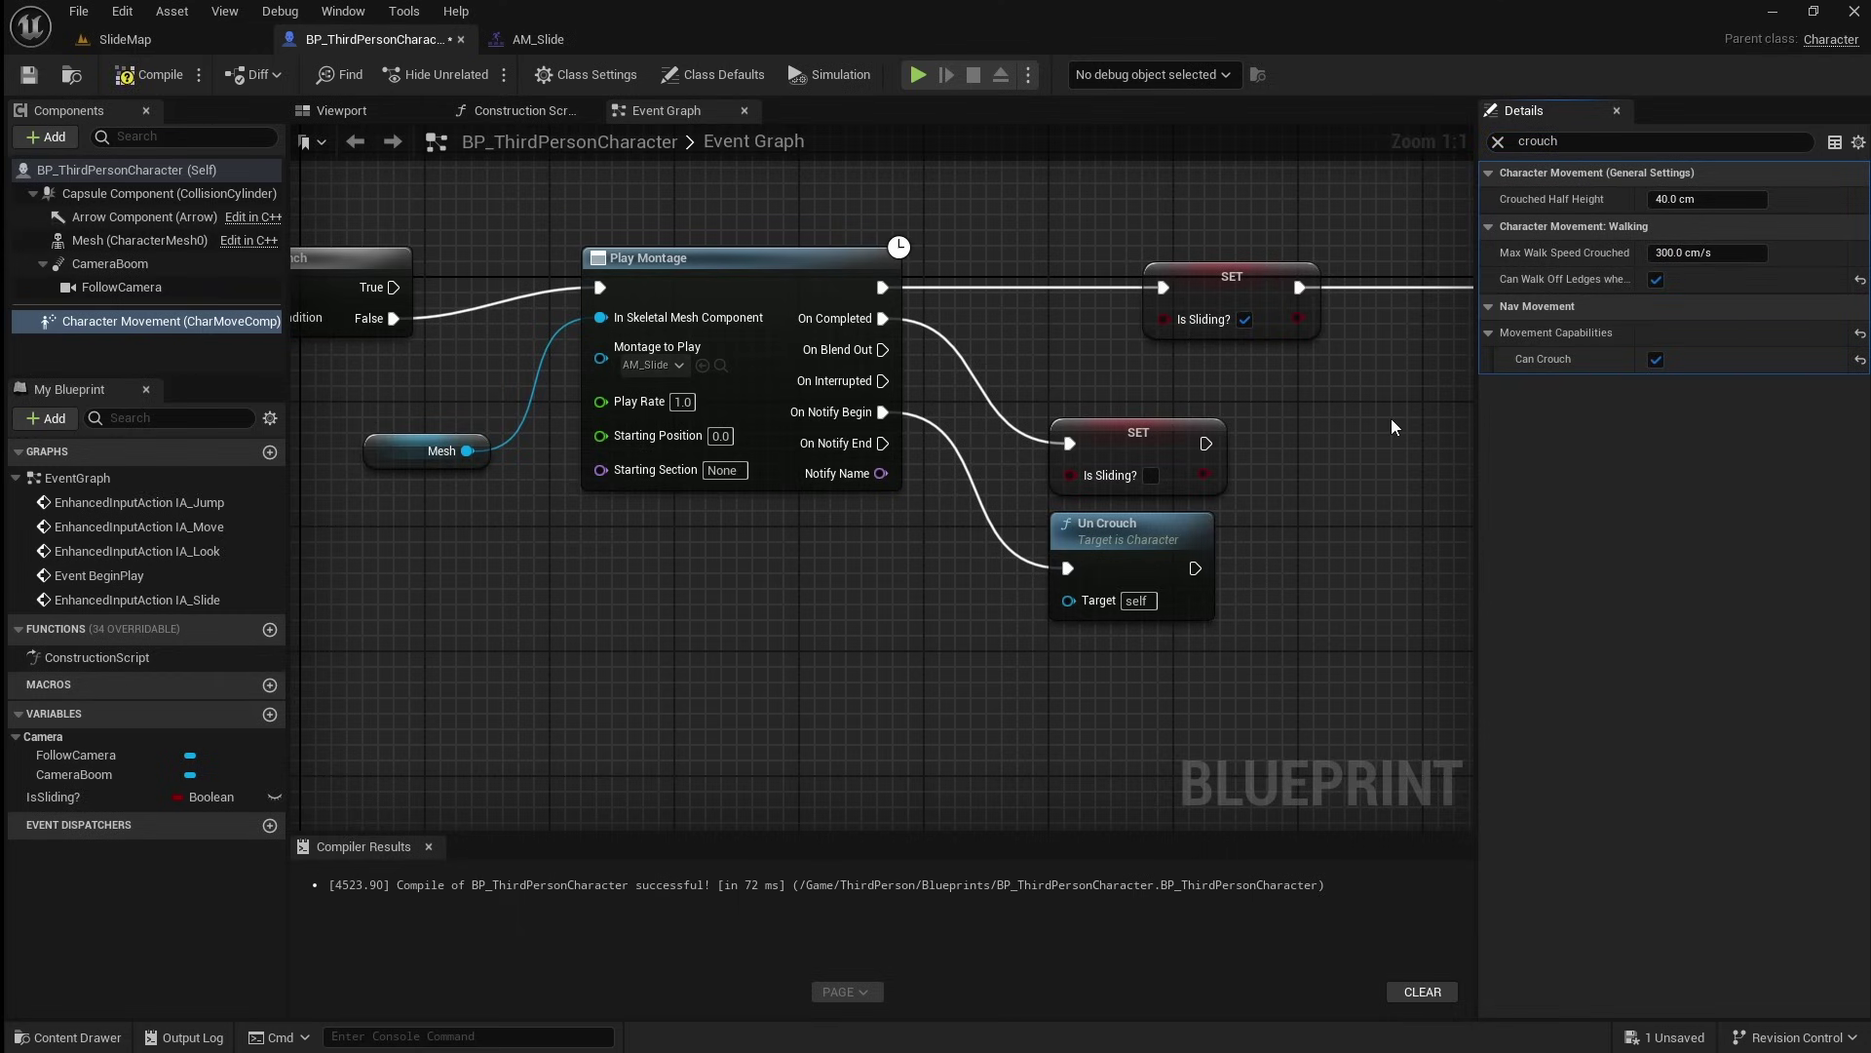
# - Turn Hidden in Game back on for the Capsule Component
pyautogui.click(165, 193)
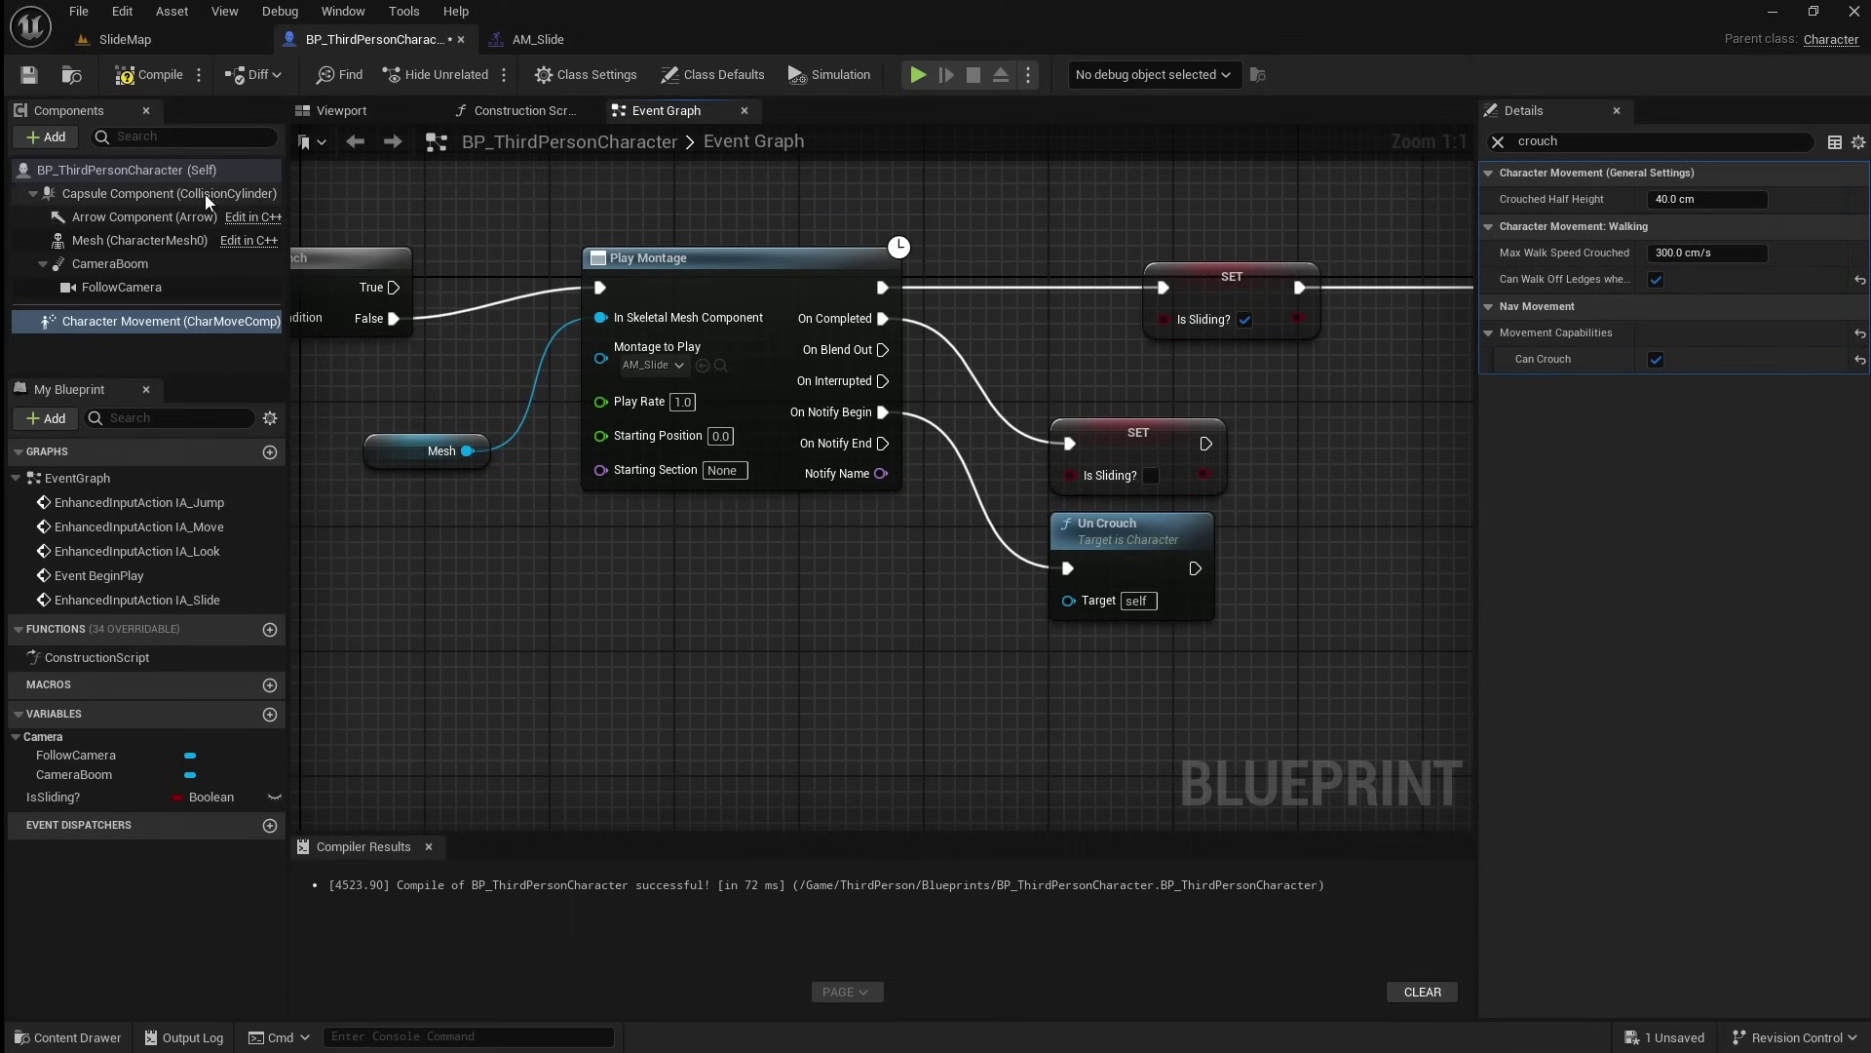
pyautogui.click(1498, 141)
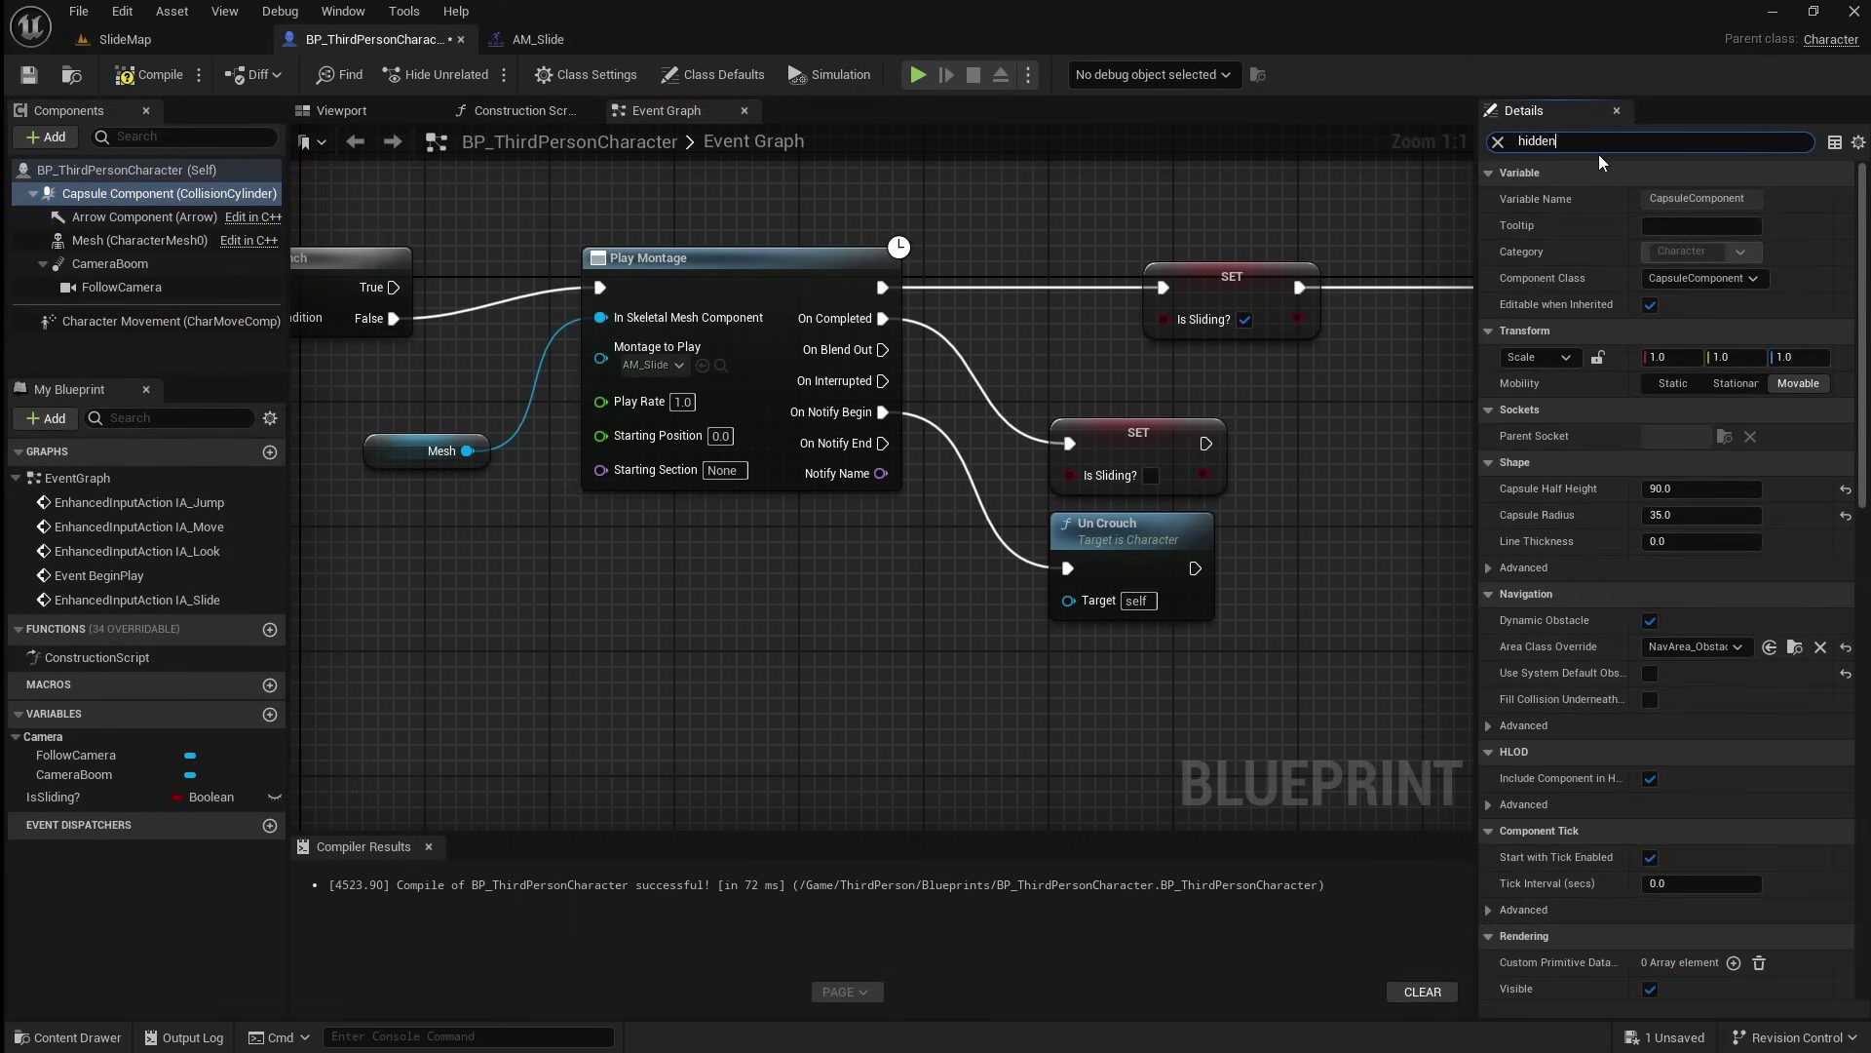
pyautogui.click(1656, 200)
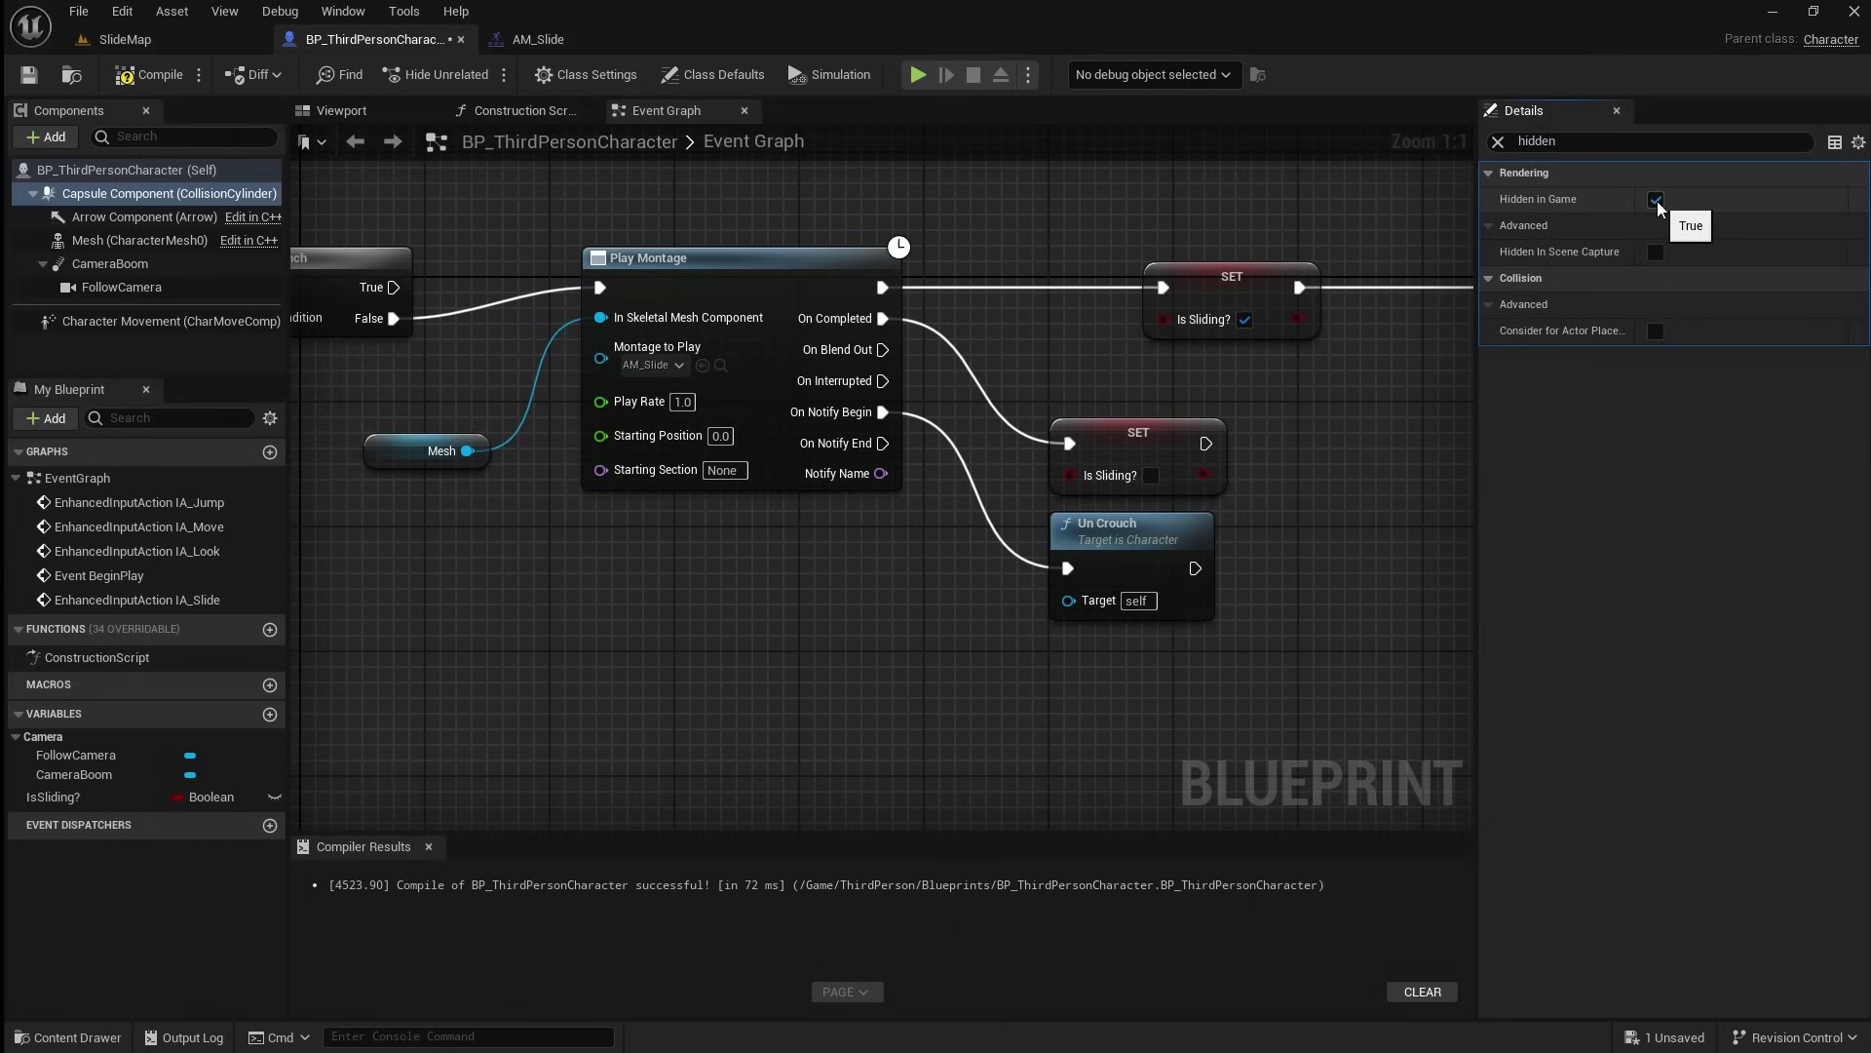